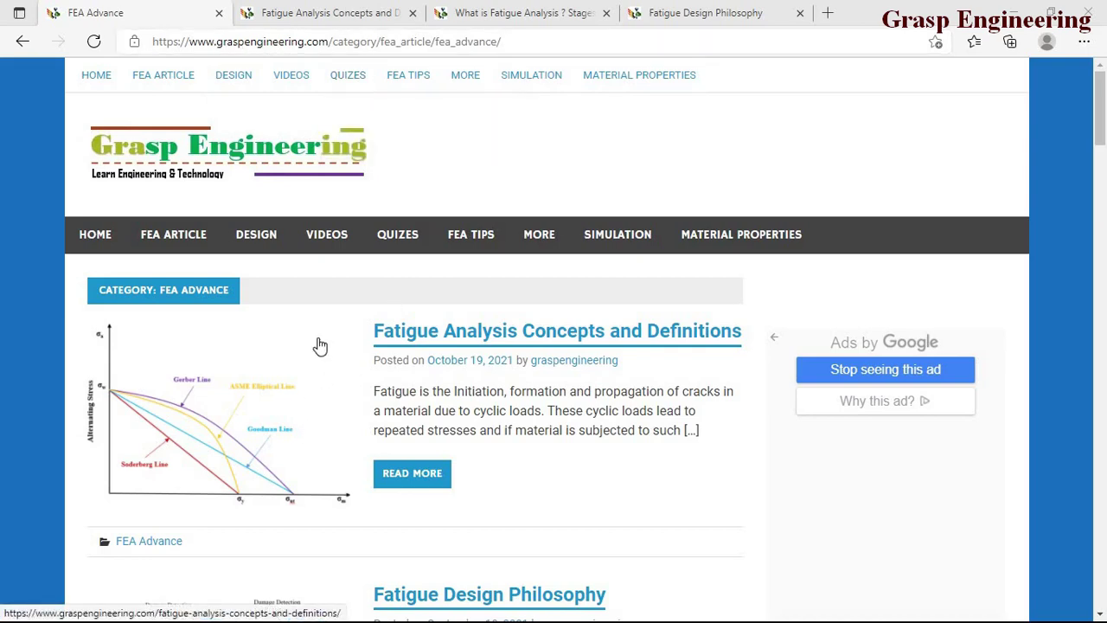
Look through the site's navigation categories, including Design, Quizes and FEA Article
scroll(281, 472, "down", 5)
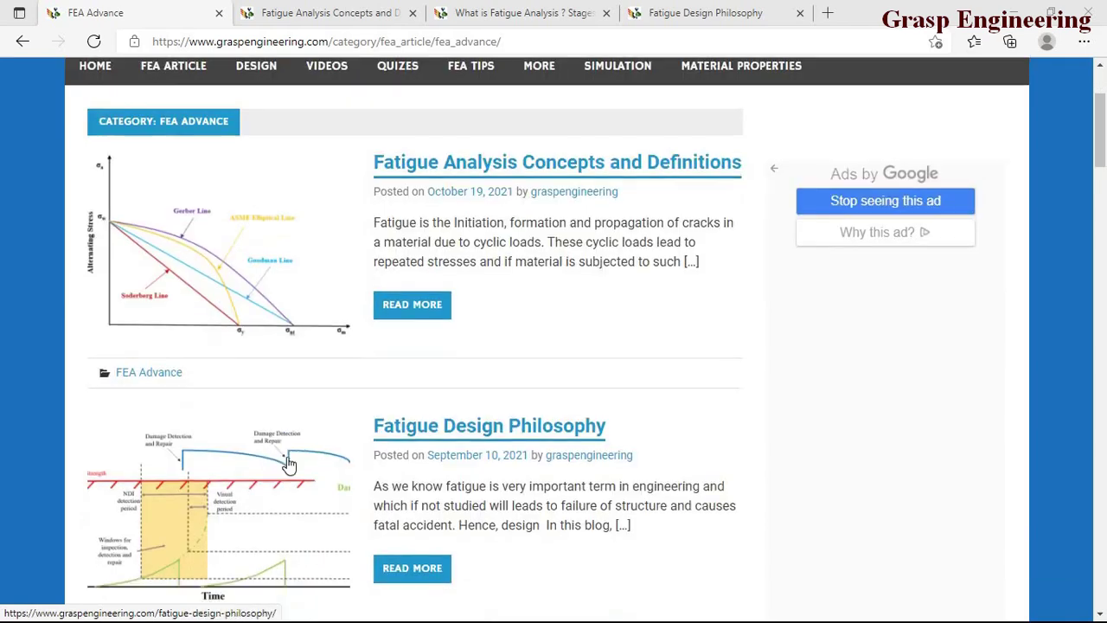
scroll(300, 437, "up", 4)
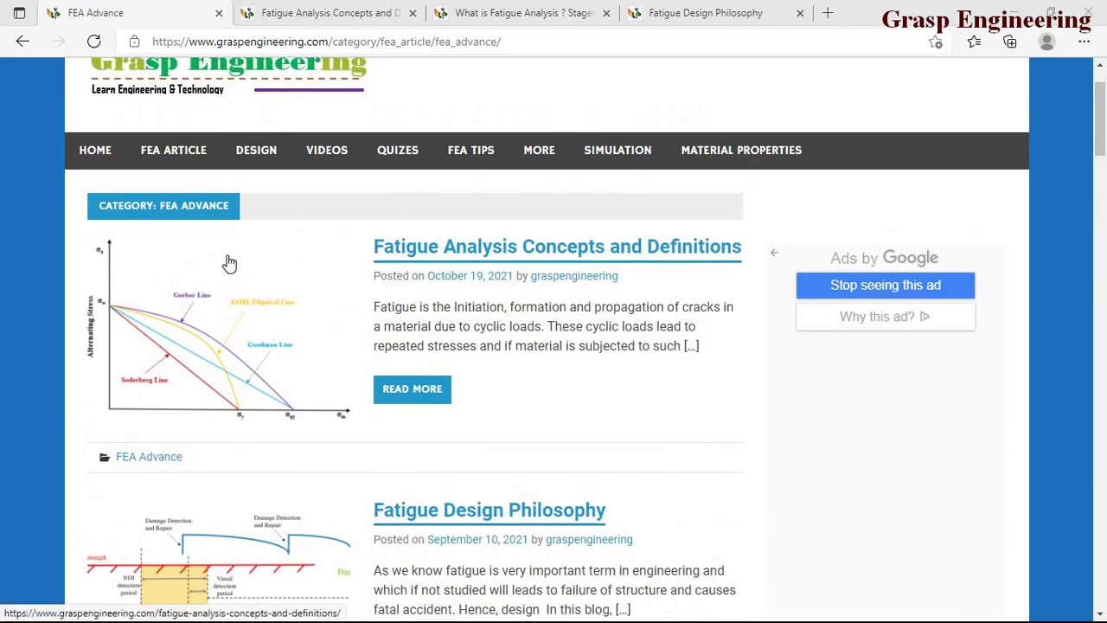
mouse_move(246, 163)
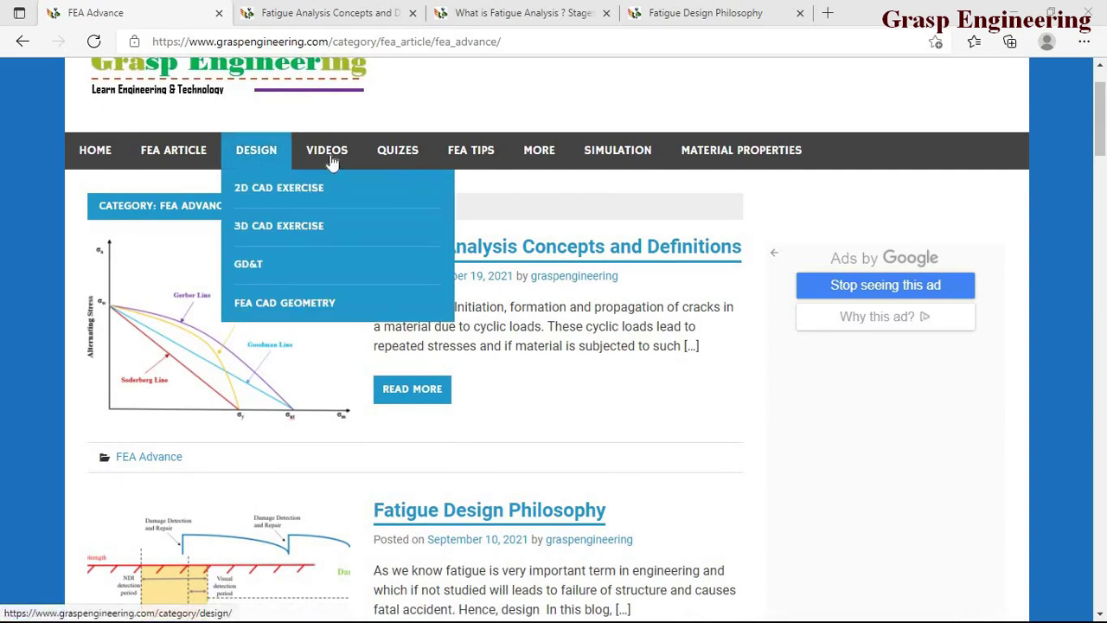
mouse_move(396, 148)
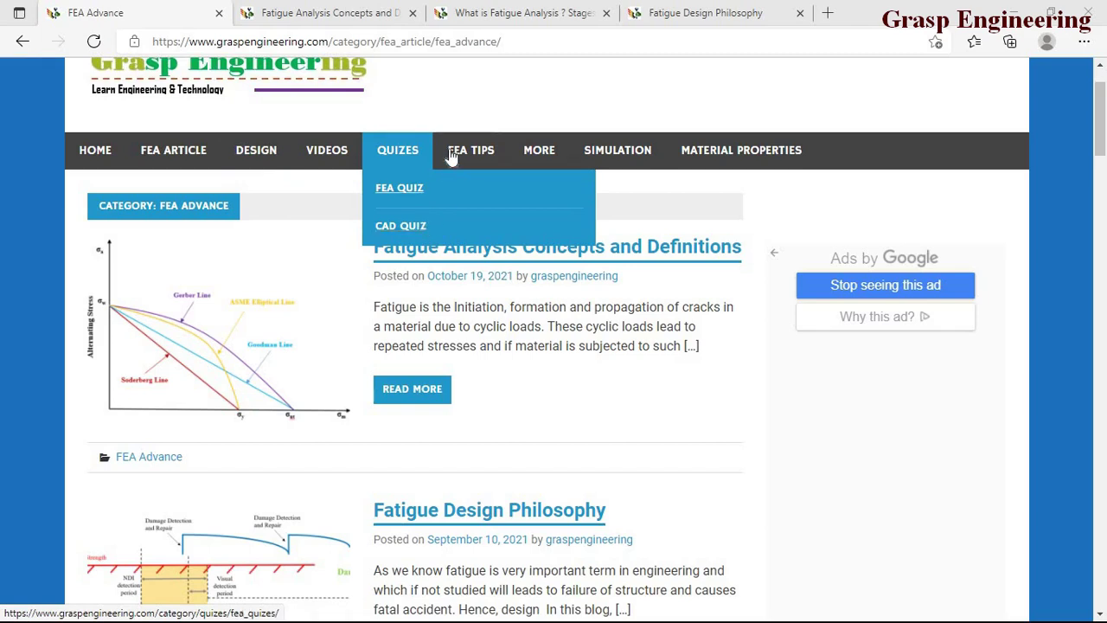
mouse_move(457, 153)
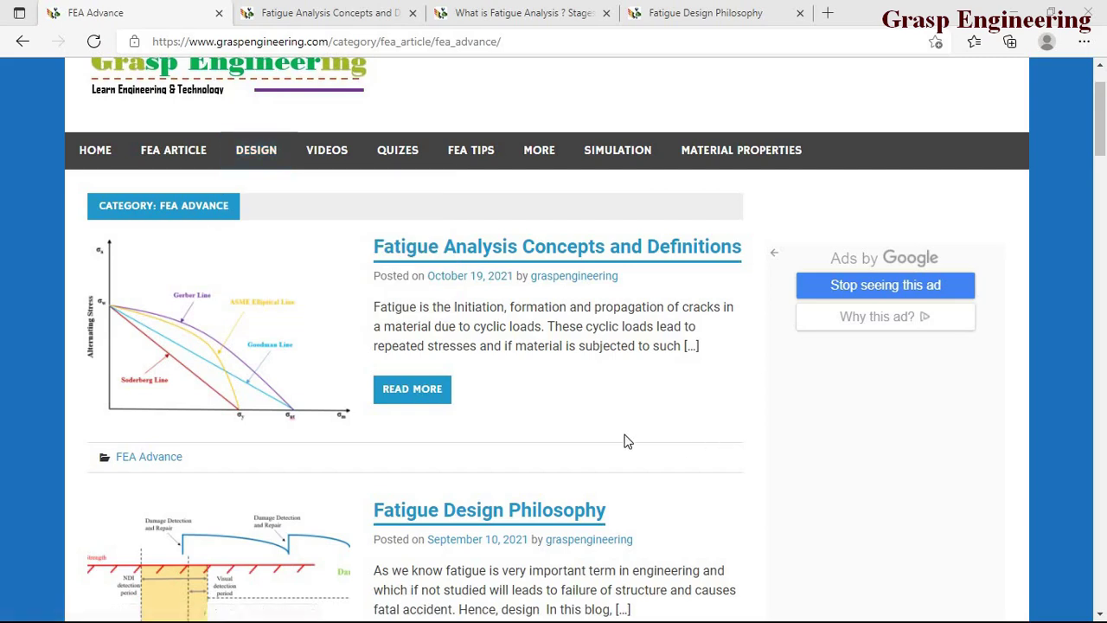
mouse_move(163, 158)
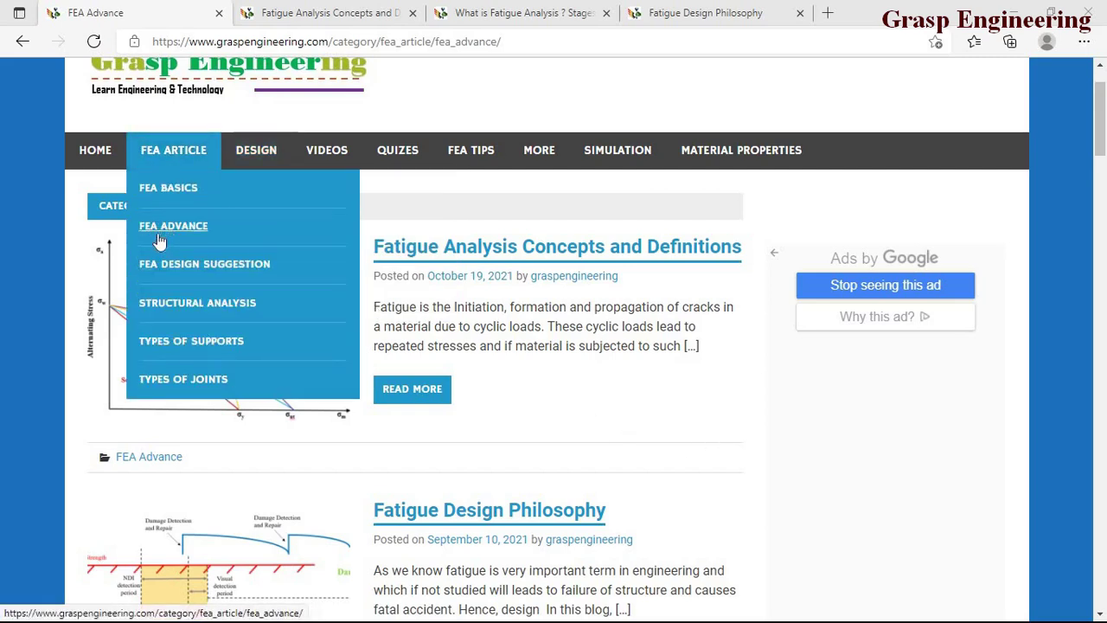
Examine the list of fatigue analysis articles in the FEA Advance category
scroll(430, 456, "down", 2)
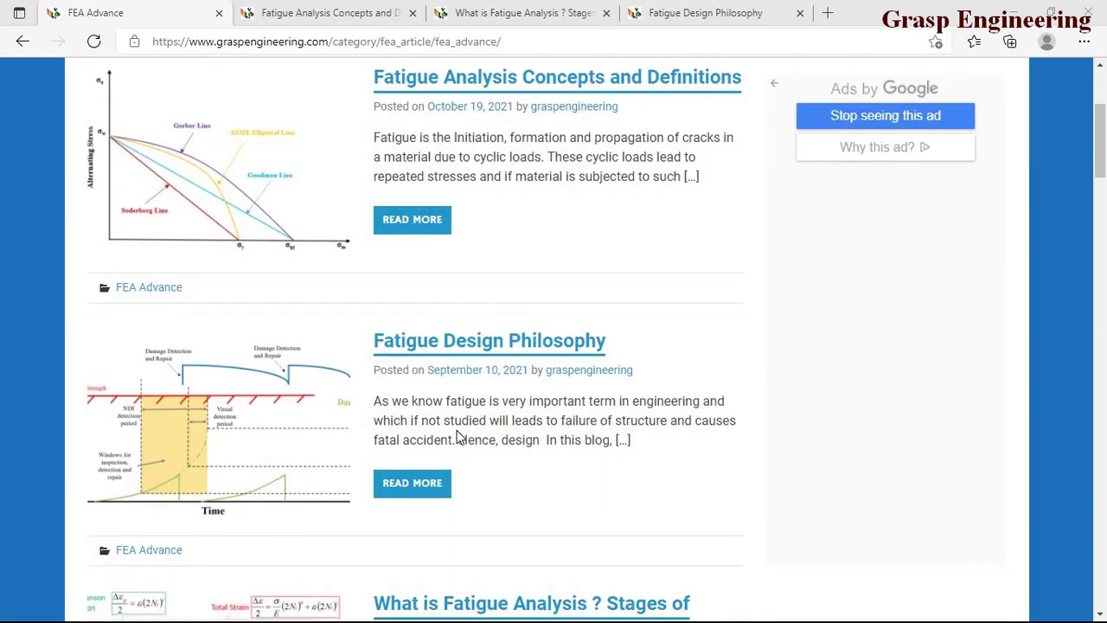
scroll(502, 457, "down", 3)
scroll(546, 500, "up", 5)
scroll(586, 532, "up", 1)
scroll(591, 554, "down", 4)
scroll(591, 519, "down", 3)
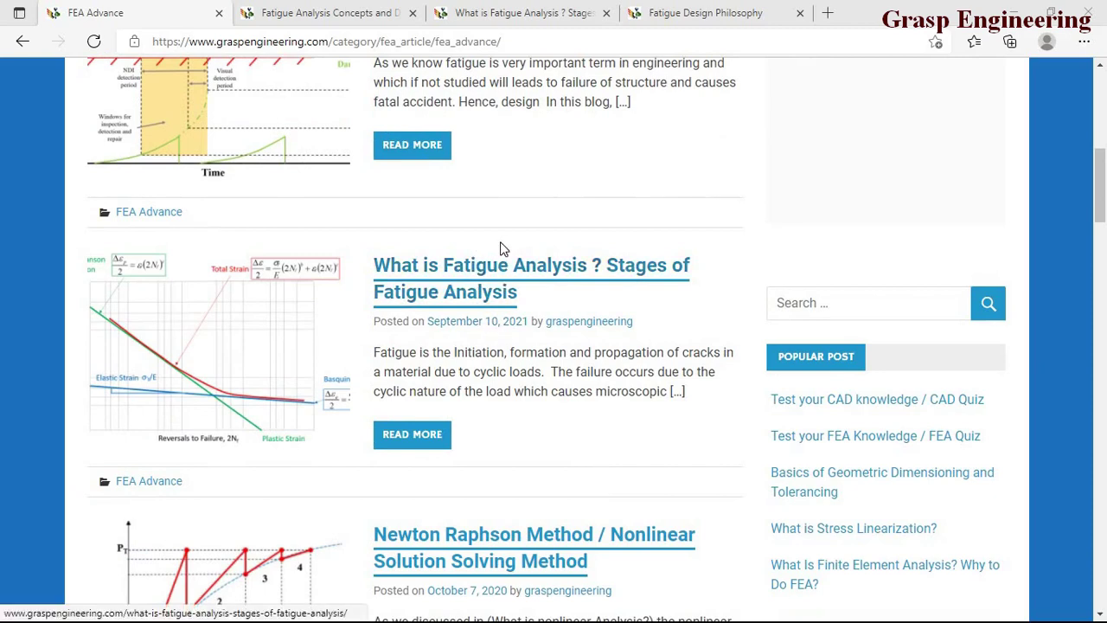
scroll(507, 373, "up", 1)
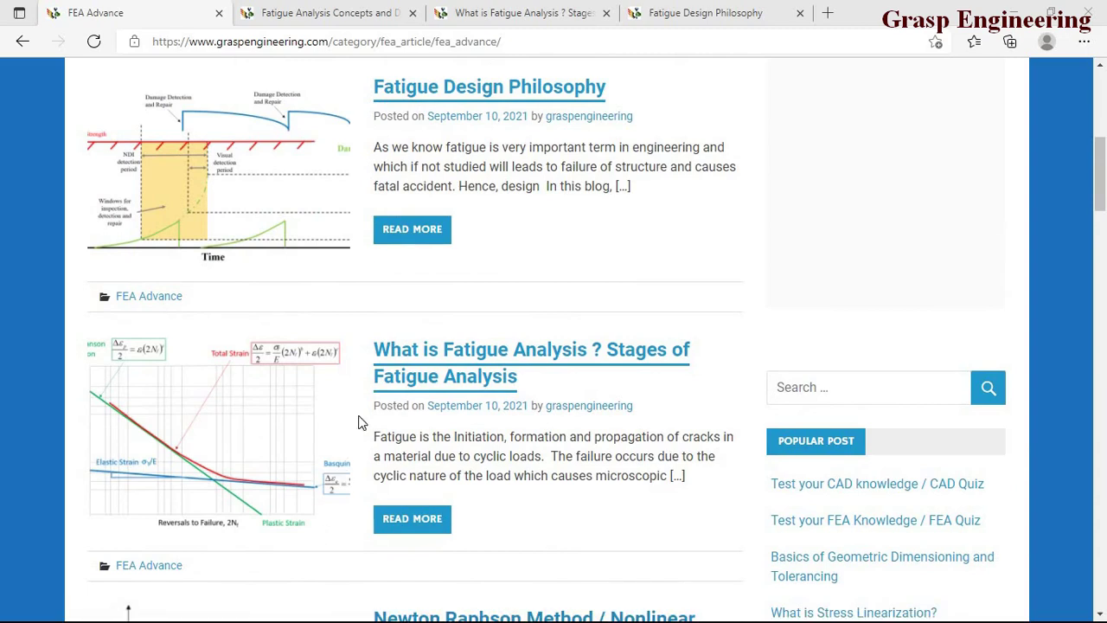
scroll(363, 398, "down", 3)
scroll(367, 391, "up", 3)
scroll(543, 407, "up", 1)
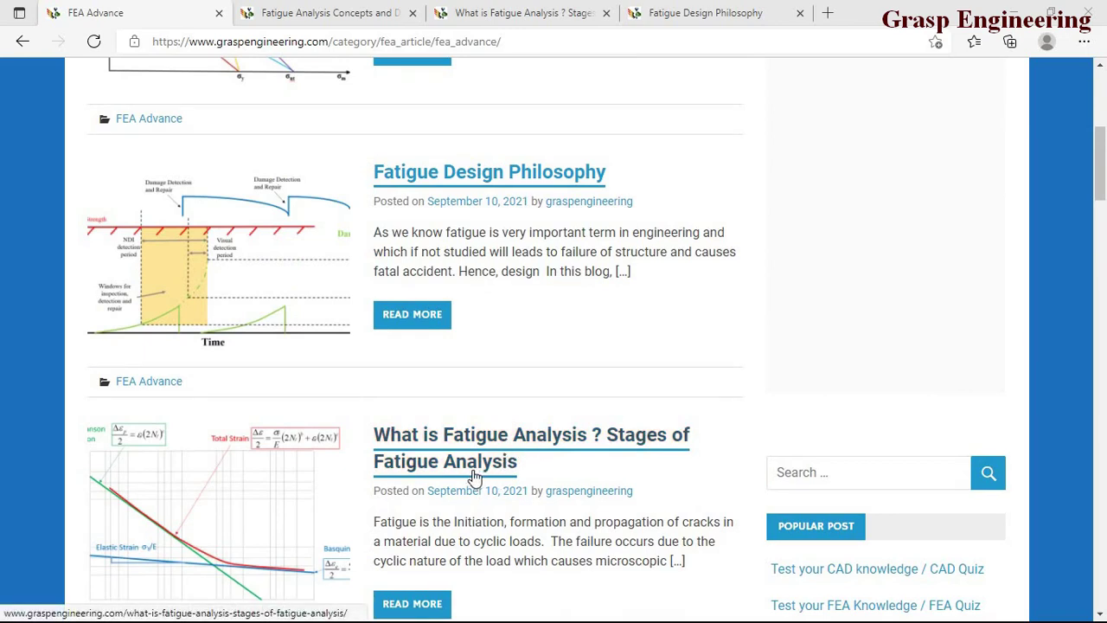
scroll(507, 419, "up", 3)
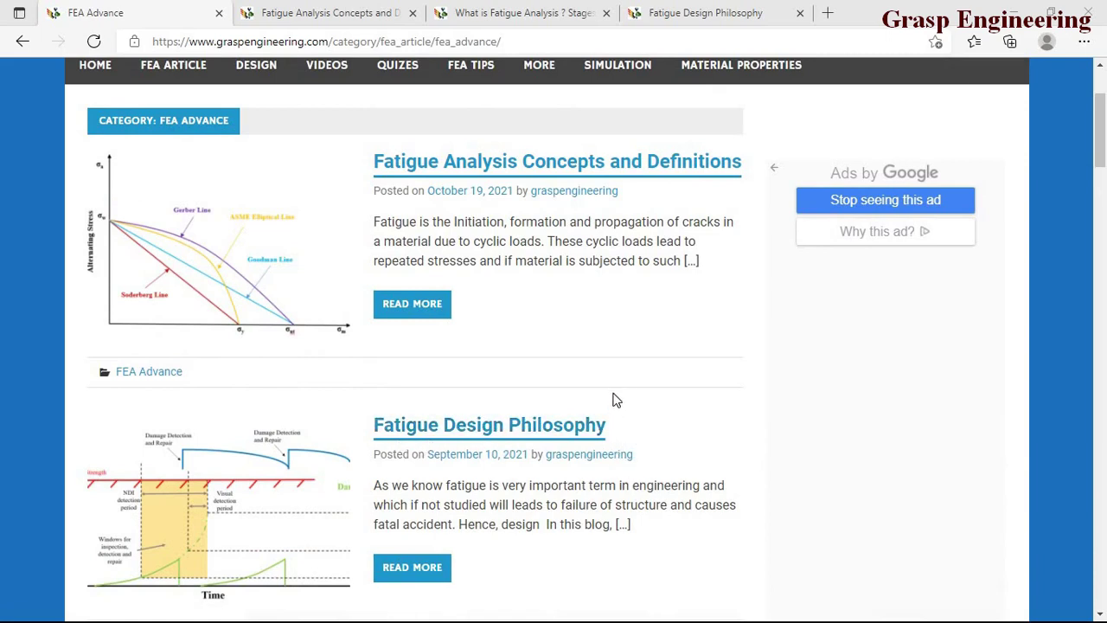
scroll(584, 463, "up", 1)
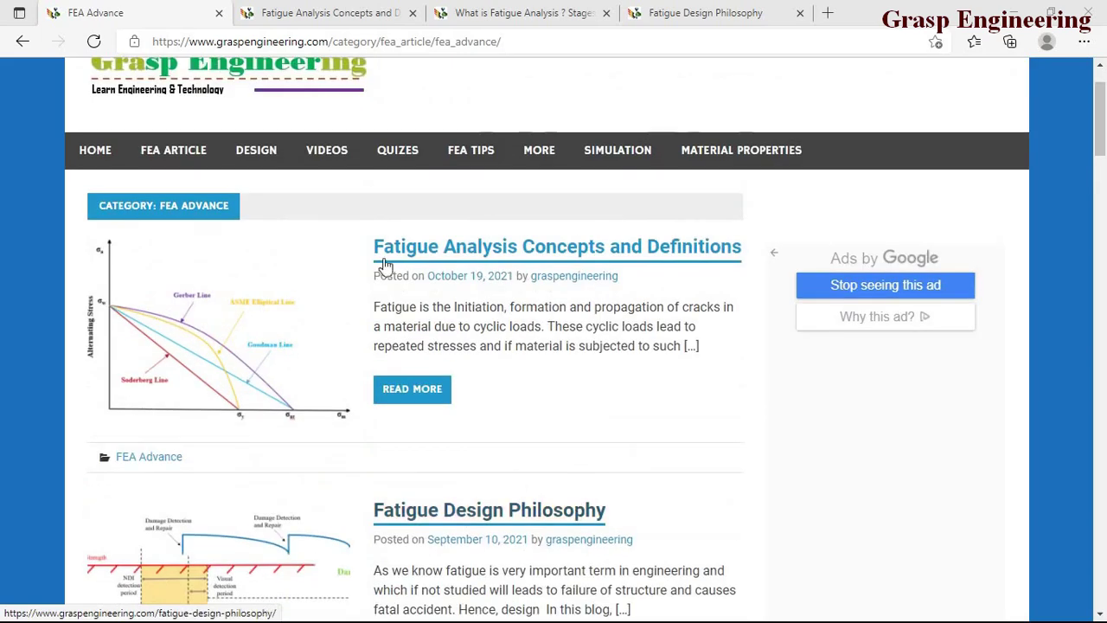
Open the article "Fatigue Analysis Concepts and Definitions" and skim its endurance limit and fatigue loading sections
left_click(443, 249)
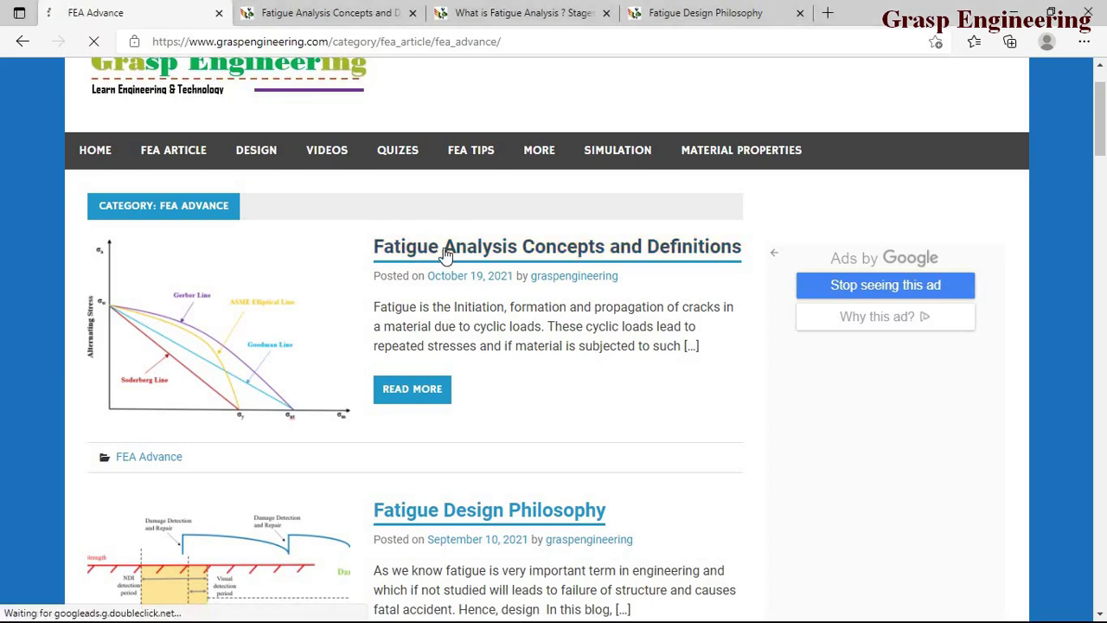
left_click(331, 22)
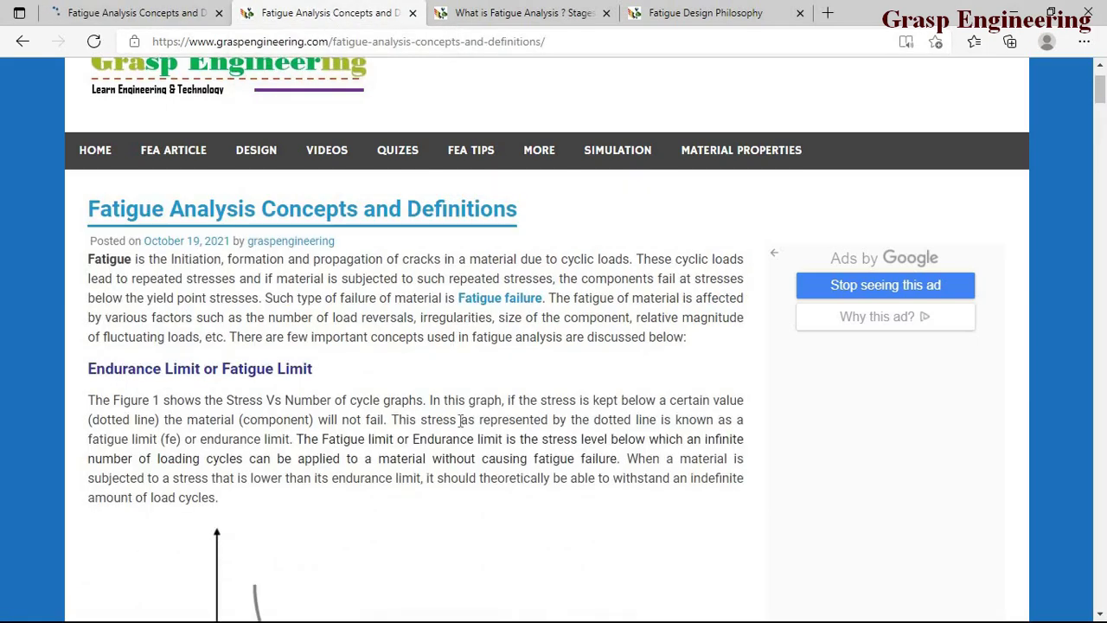
scroll(393, 446, "down", 4)
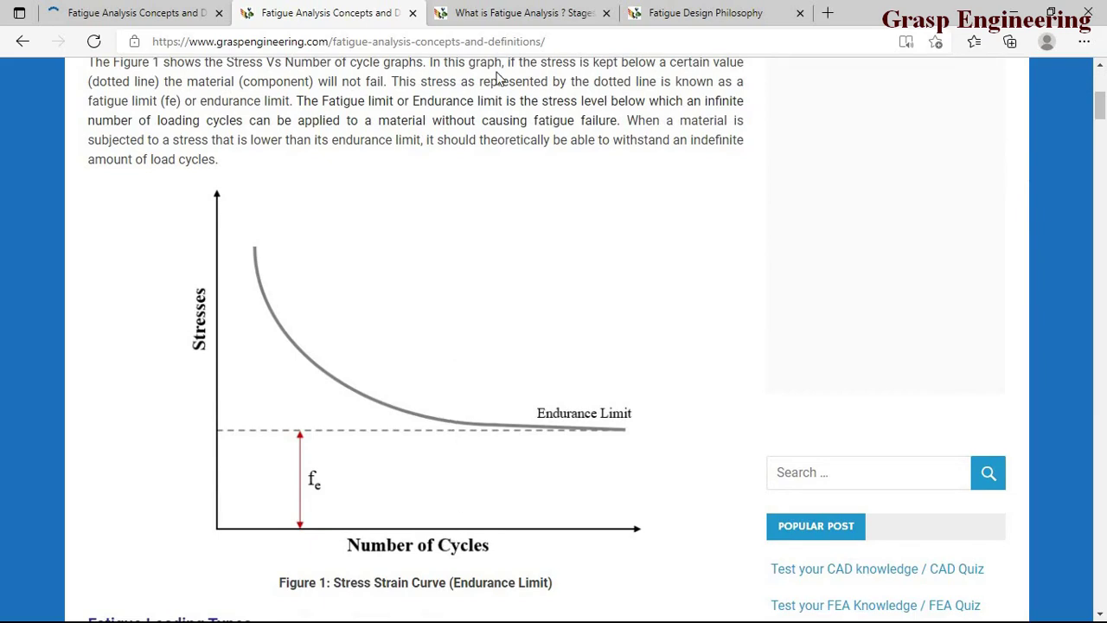
scroll(441, 288, "up", 4)
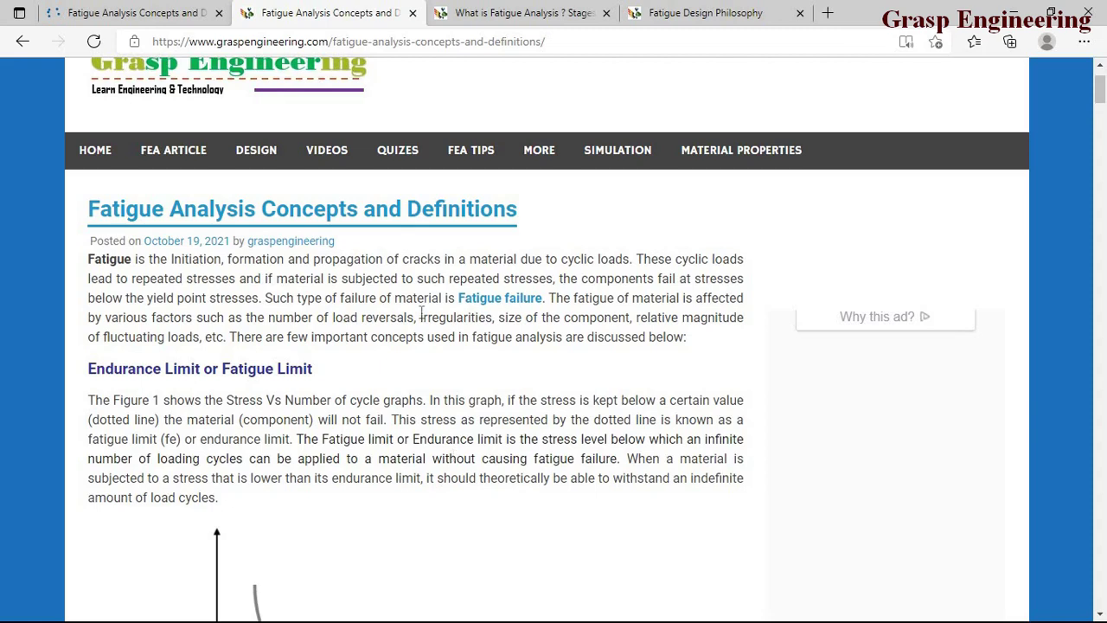
scroll(456, 233, "down", 2)
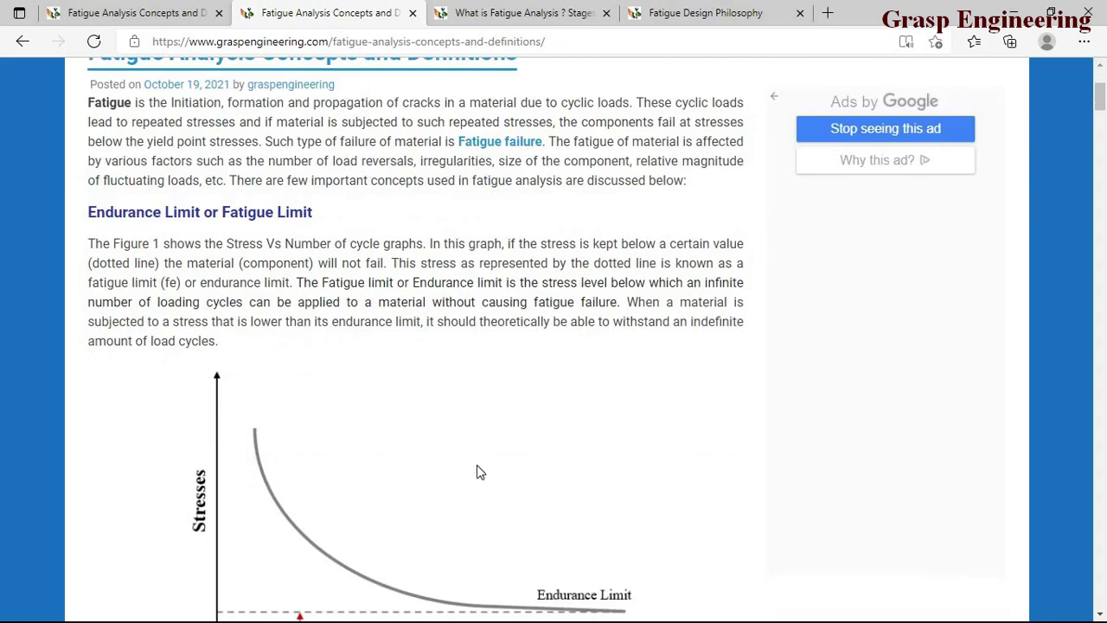
scroll(1101, 104, "down", 2)
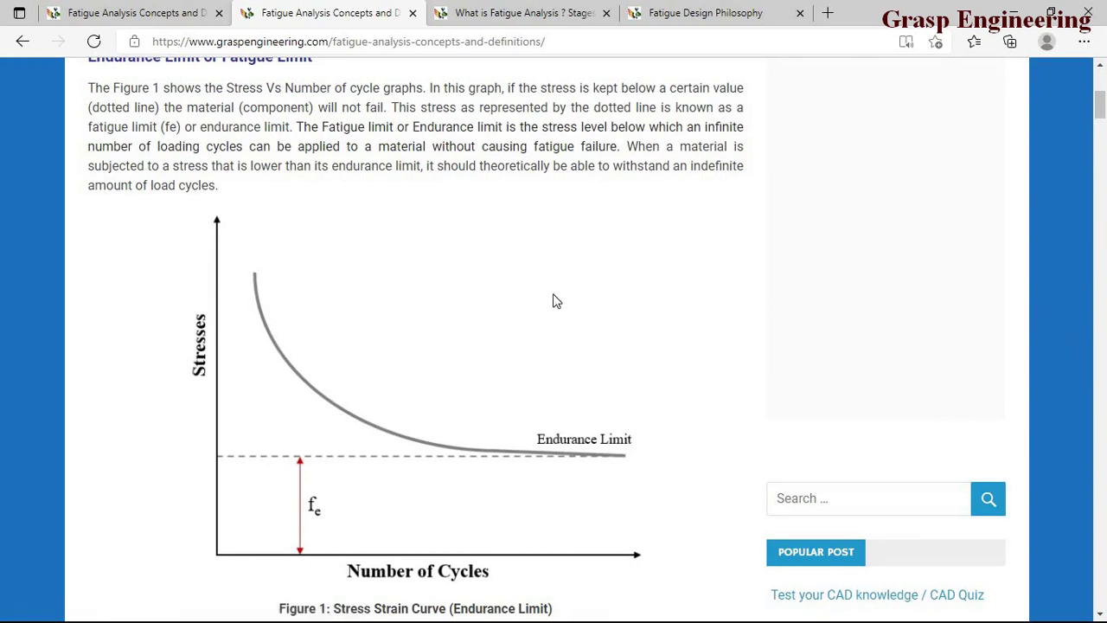
scroll(555, 299, "down", 8)
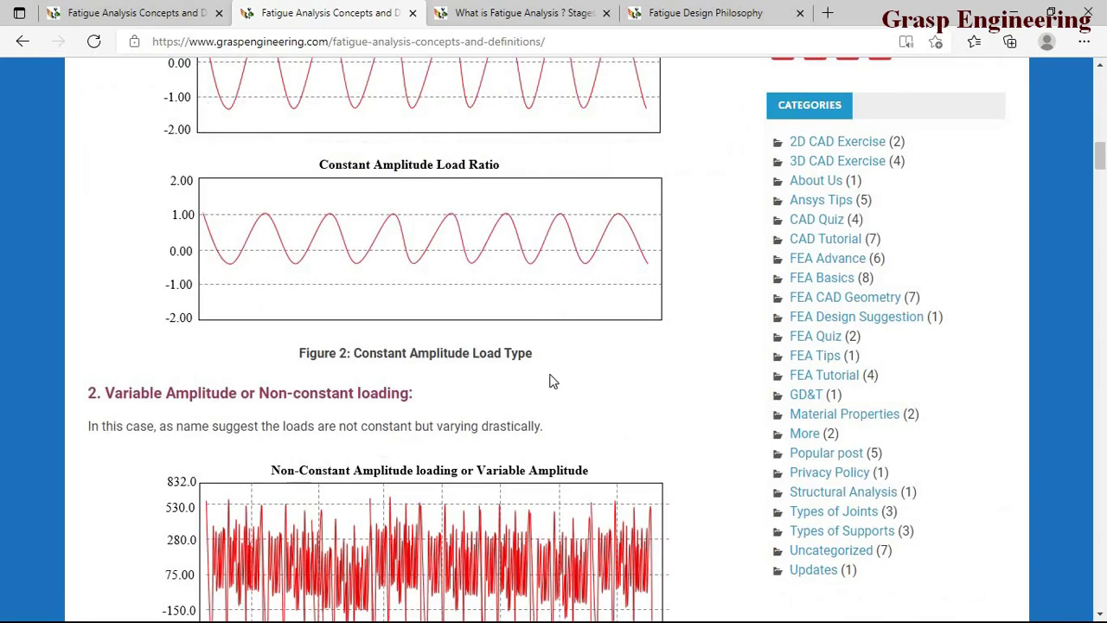
scroll(554, 381, "up", 10)
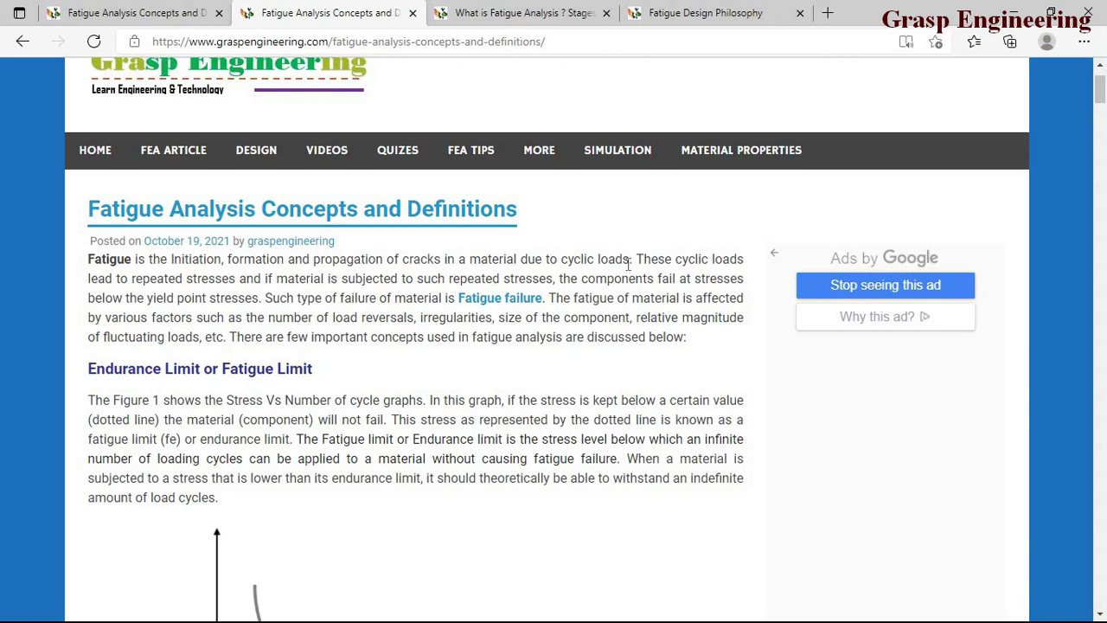
Highlight the definition of fatigue in the article's opening paragraph and examine the endurance limit curve in Figure 1
left_click_drag(573, 259, 630, 260)
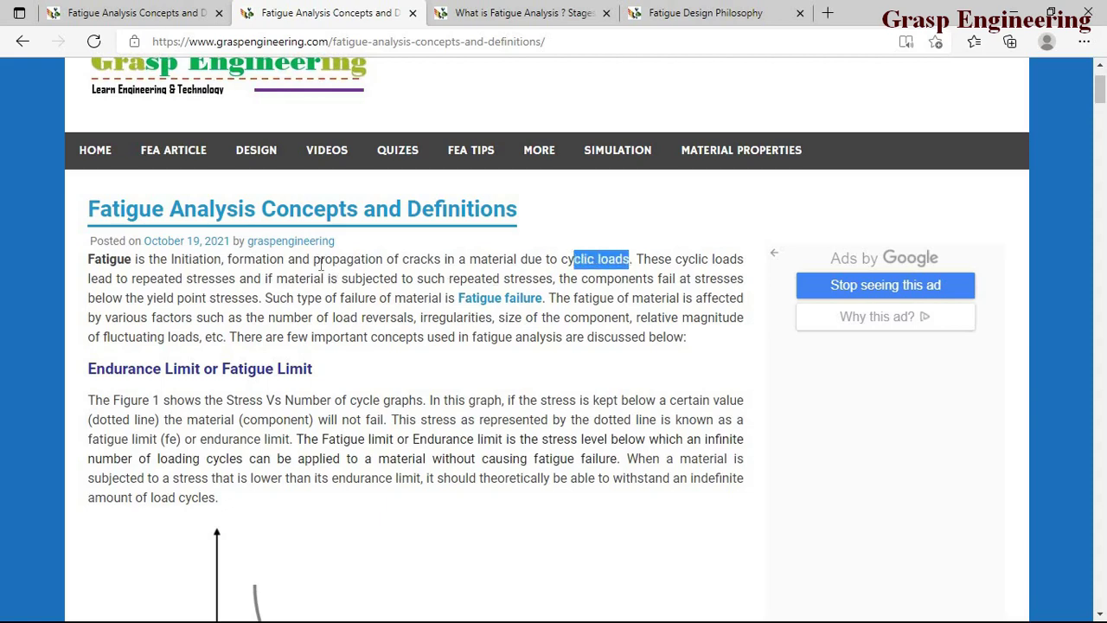
left_click_drag(287, 264, 138, 265)
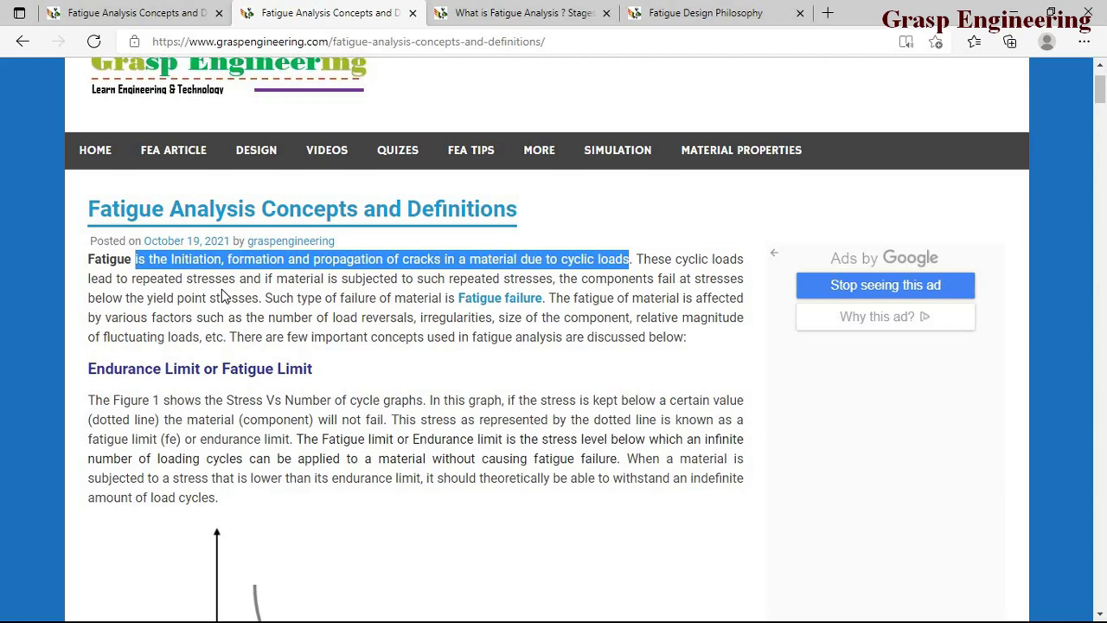
scroll(314, 414, "down", 4)
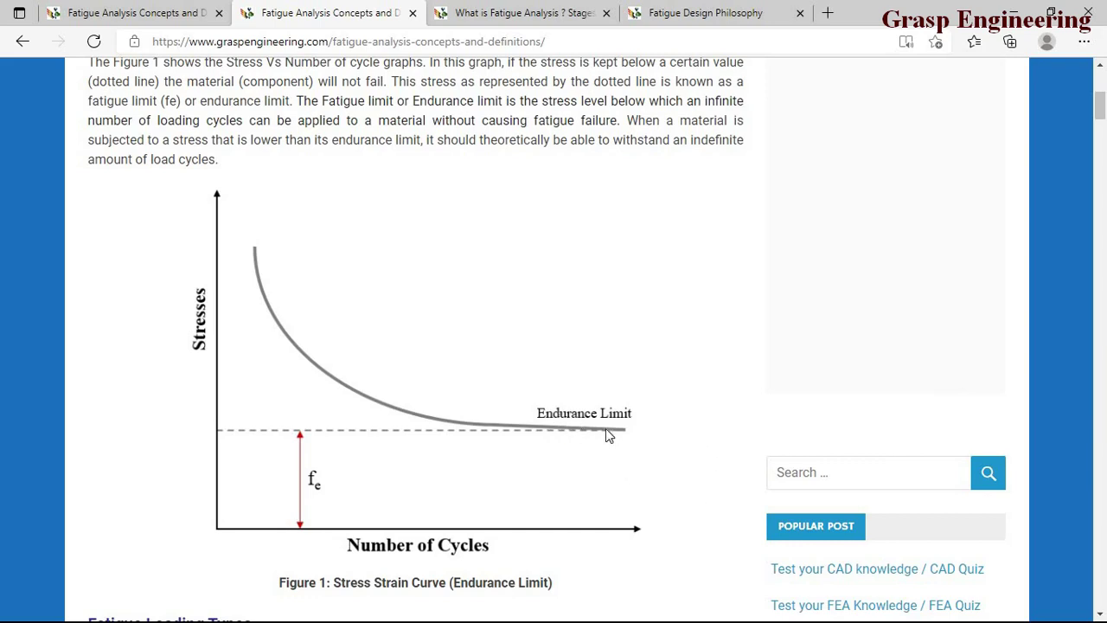
Highlight the "Constant Amplitude loading" heading under Fatigue Loading Types and compare that section with the variable amplitude one
scroll(564, 551, "down", 5)
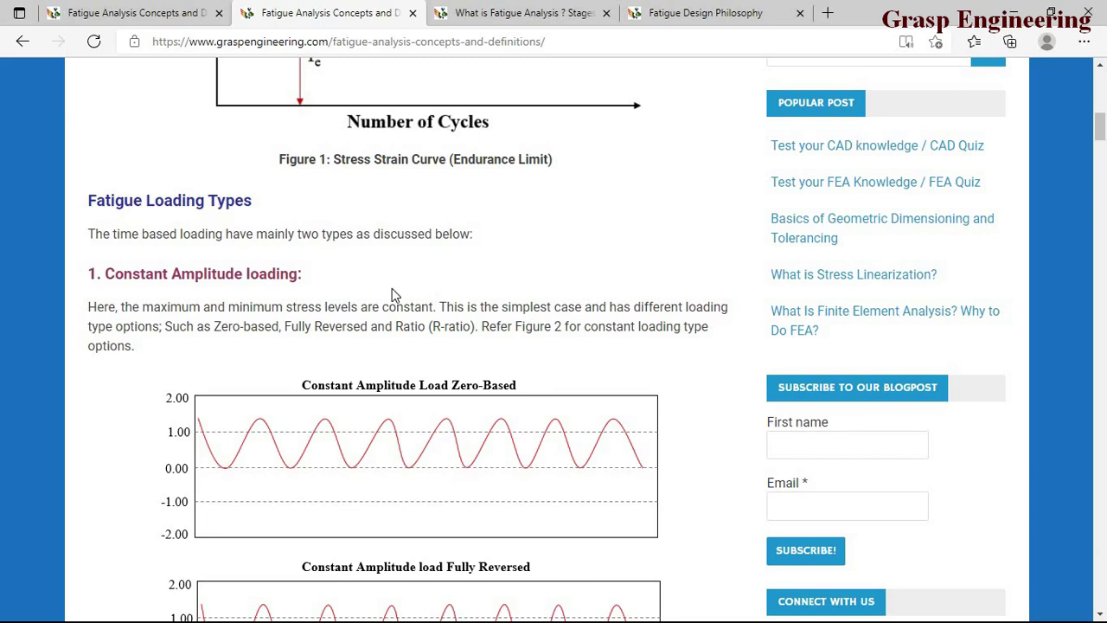
scroll(445, 325, "down", 1)
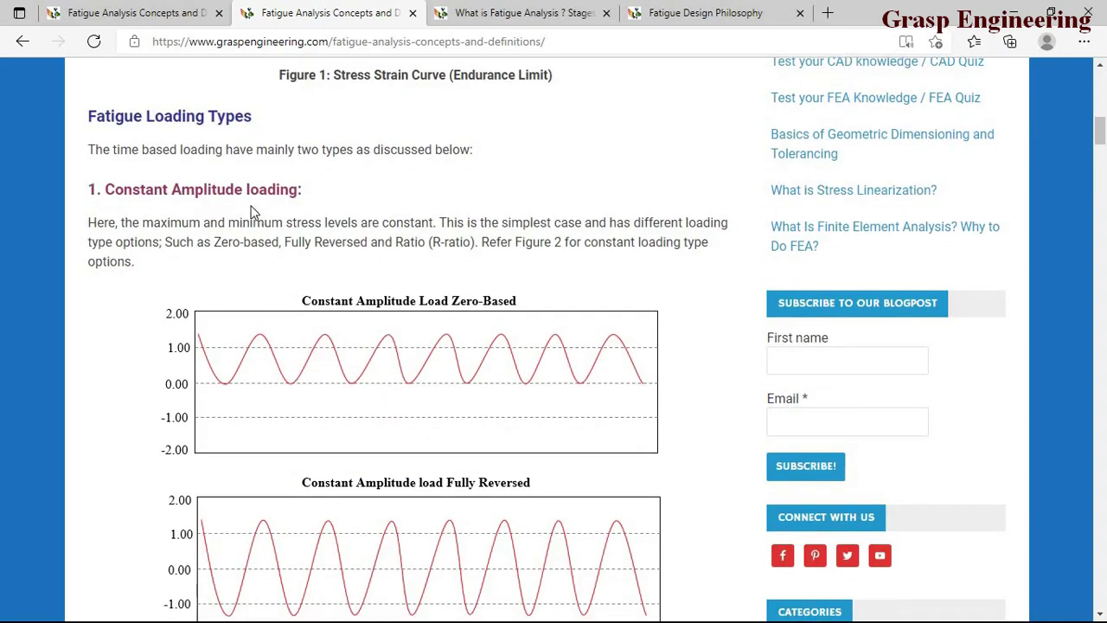
left_click_drag(297, 189, 124, 190)
scroll(402, 335, "down", 1)
scroll(402, 335, "down", 7)
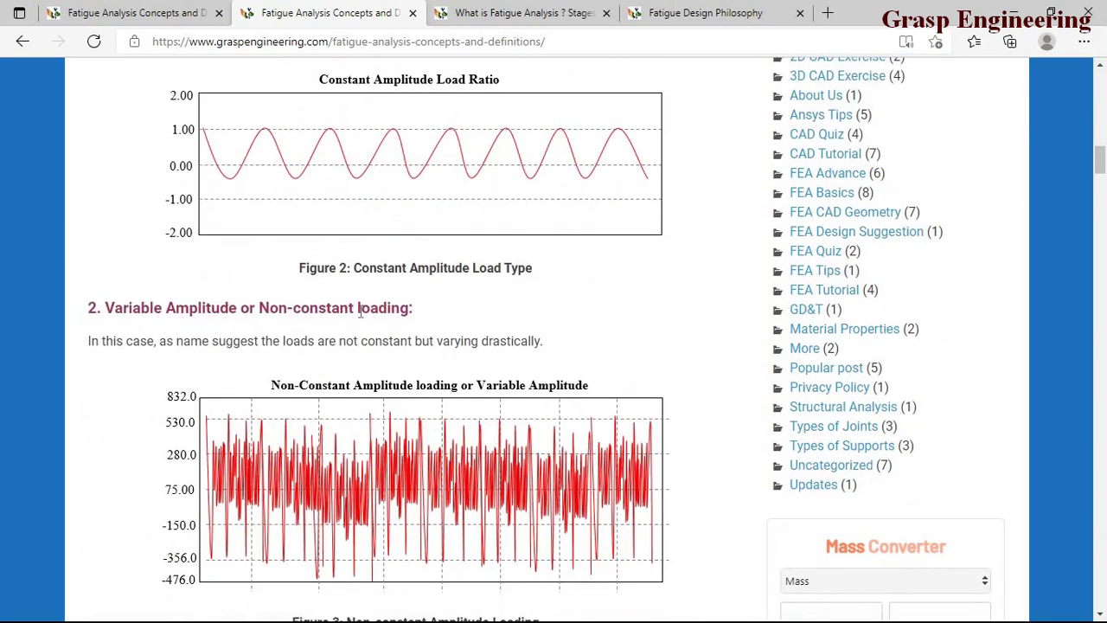
scroll(404, 344, "up", 7)
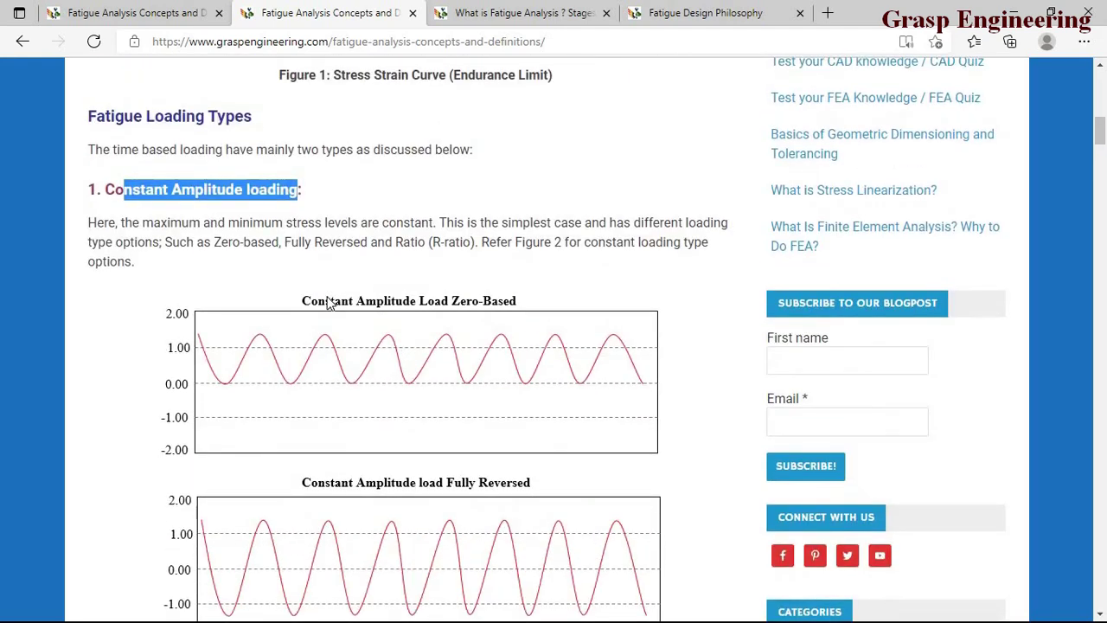
Examine the zero-based, fully reversed and load ratio graphs of constant amplitude loading, and clear the heading's text selection
scroll(346, 325, "down", 1)
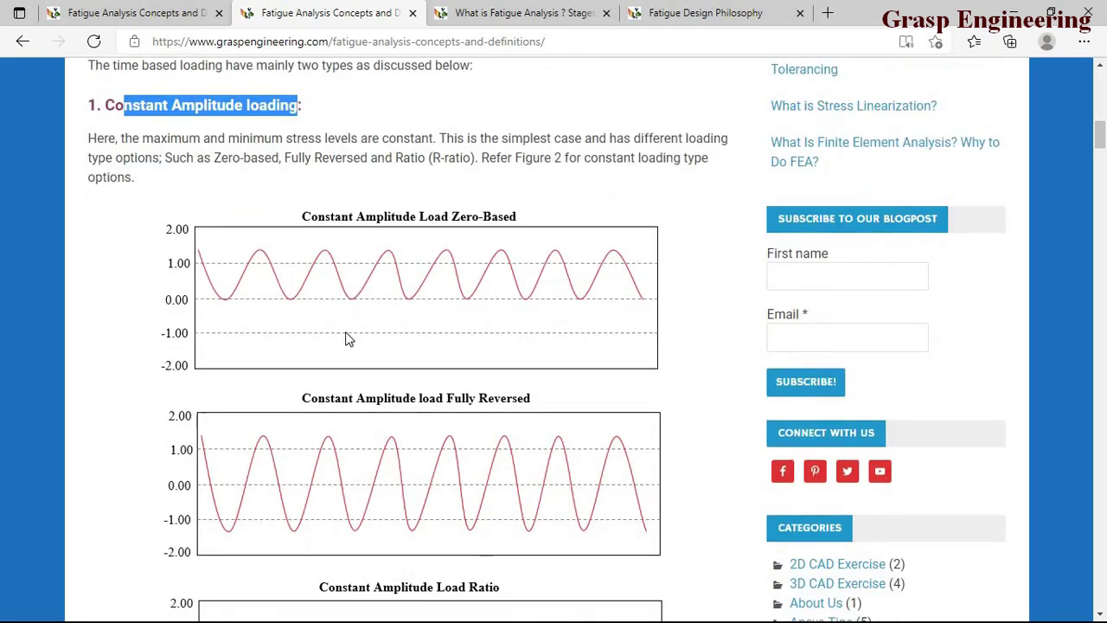
scroll(374, 155, "down", 1)
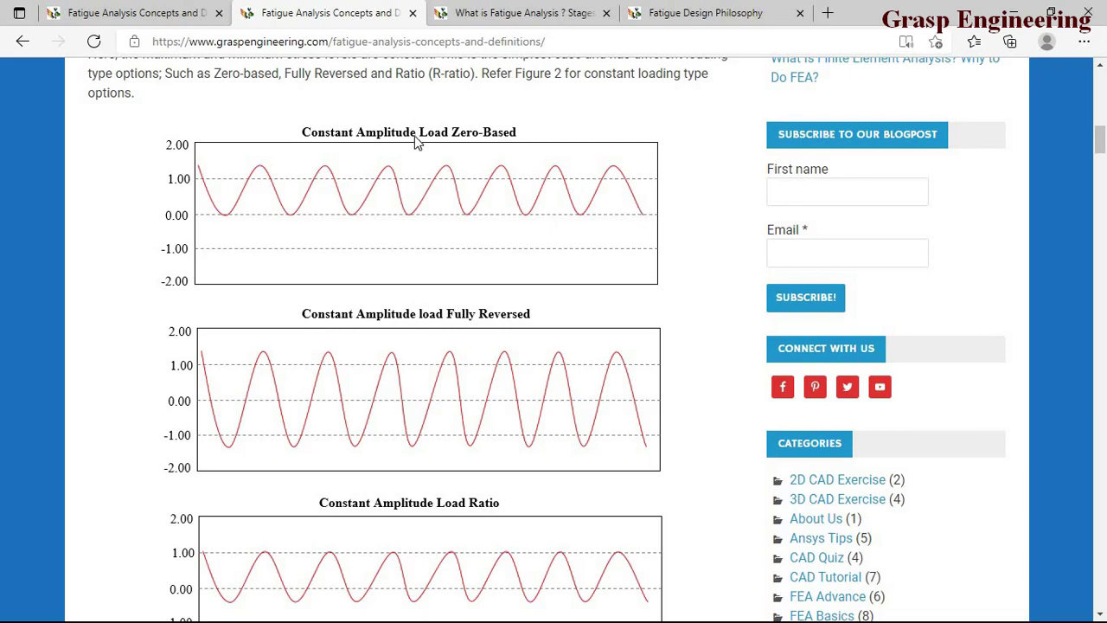
scroll(514, 420, "down", 1)
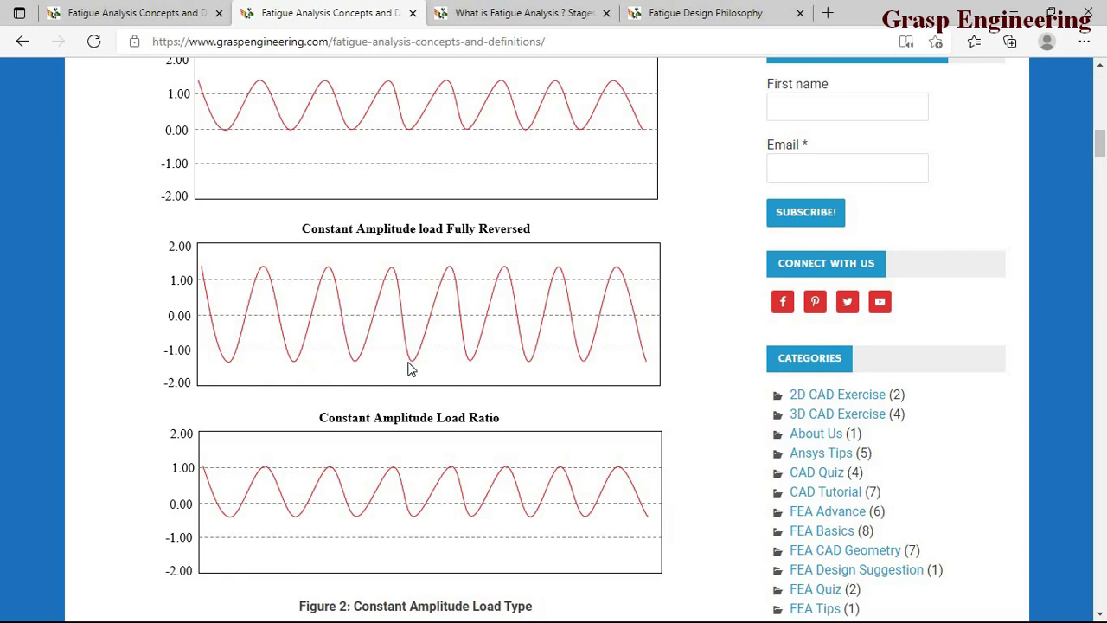
scroll(411, 370, "up", 1)
scroll(408, 368, "down", 1)
scroll(424, 373, "down", 1)
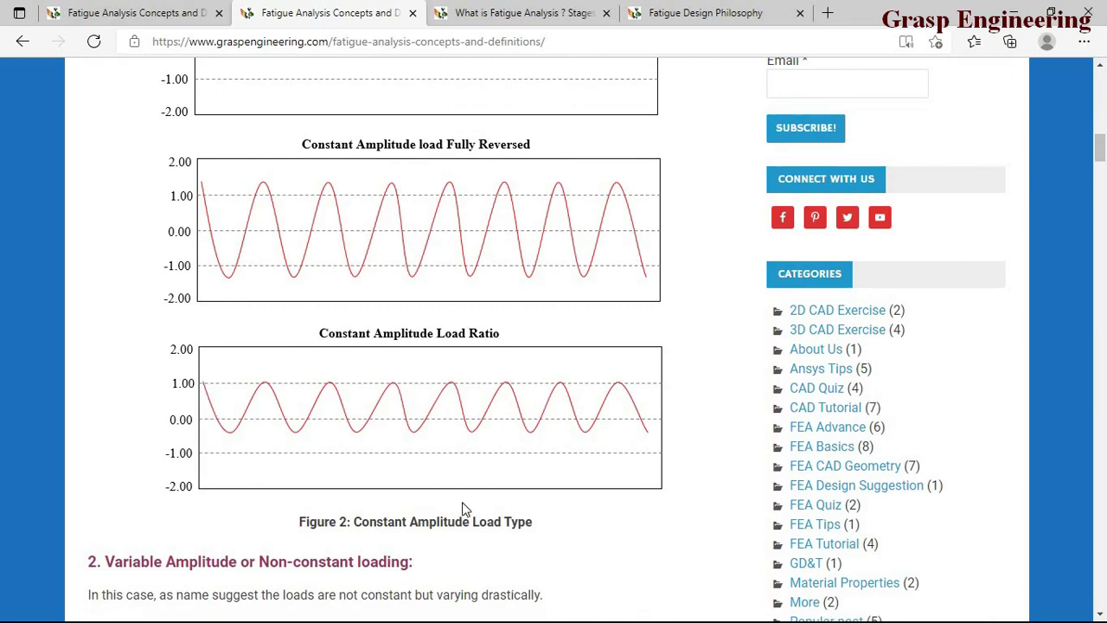
scroll(462, 507, "up", 3)
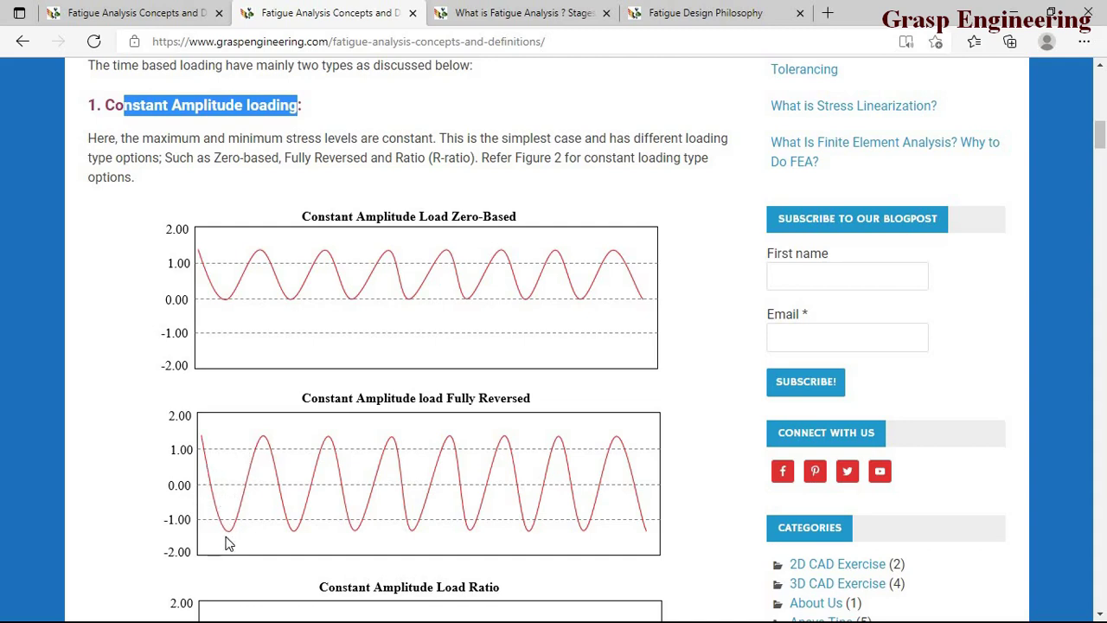
left_click(273, 173)
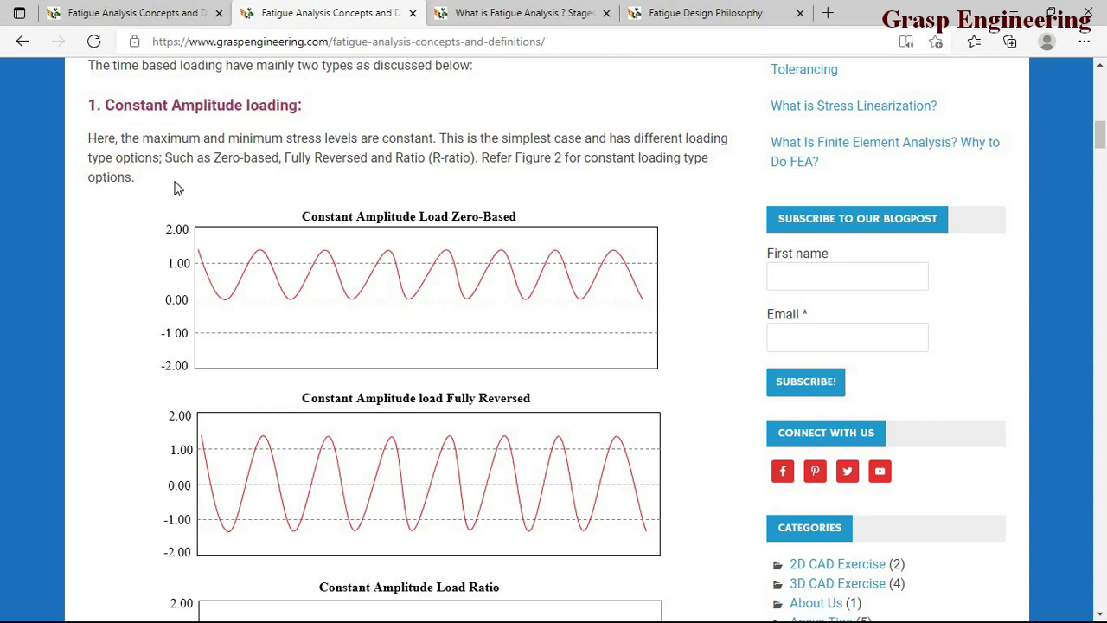
Highlight "Variable Amplitude" in the heading of the second loading type, above the non-constant amplitude graph
scroll(370, 410, "down", 7)
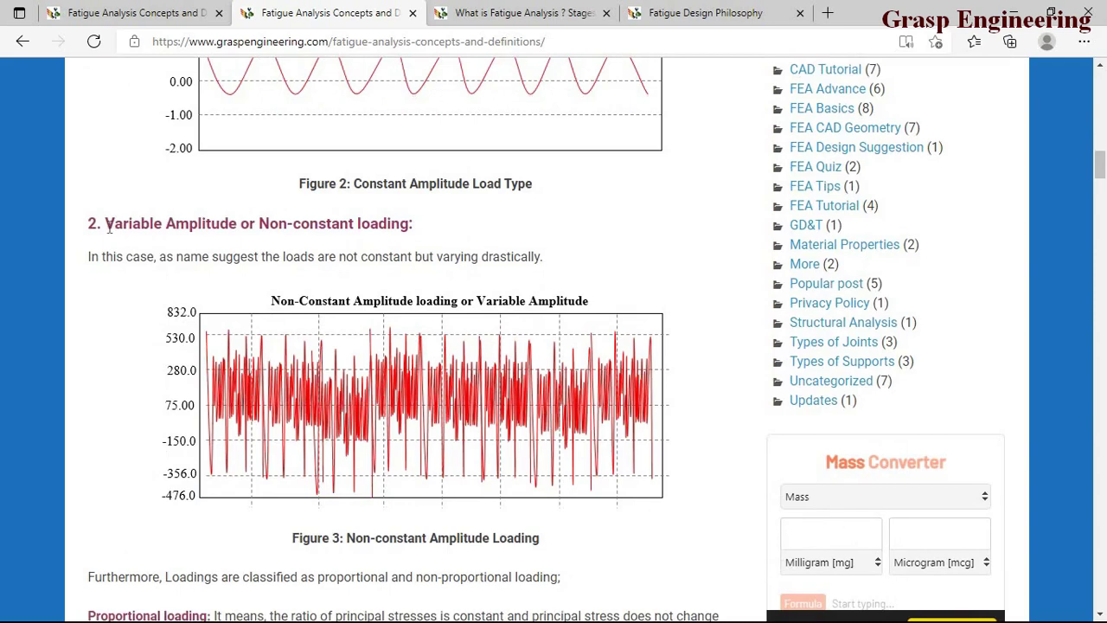
left_click_drag(105, 224, 224, 226)
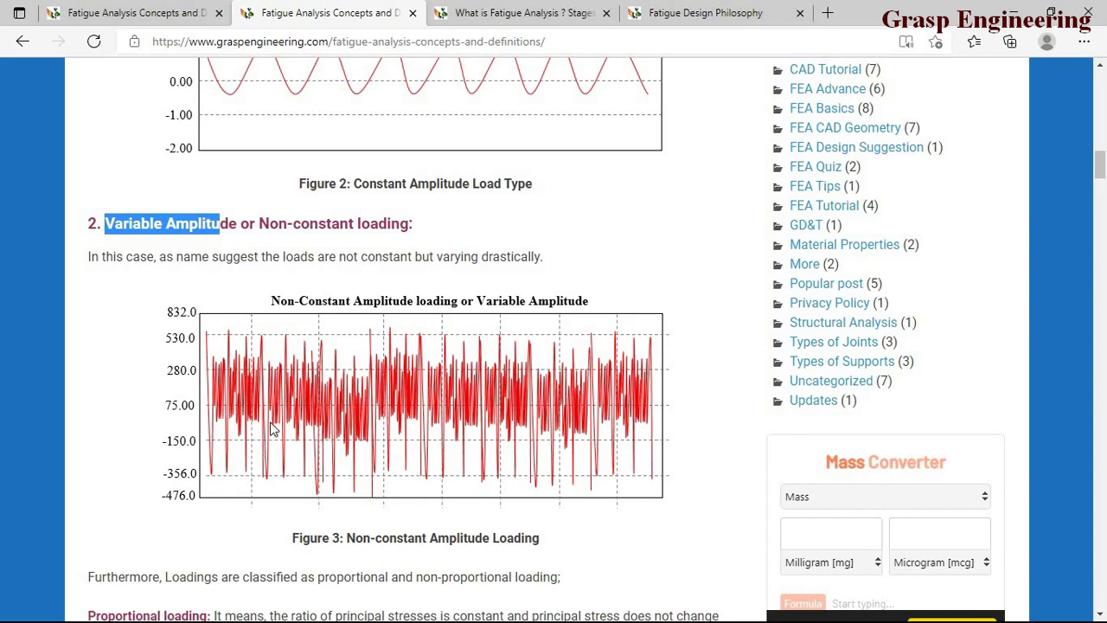
Compare the constant and non-constant amplitude graphs, highlight the proportional and non-proportional loading definitions below Figure 3, and clear the selection
scroll(320, 448, "up", 2)
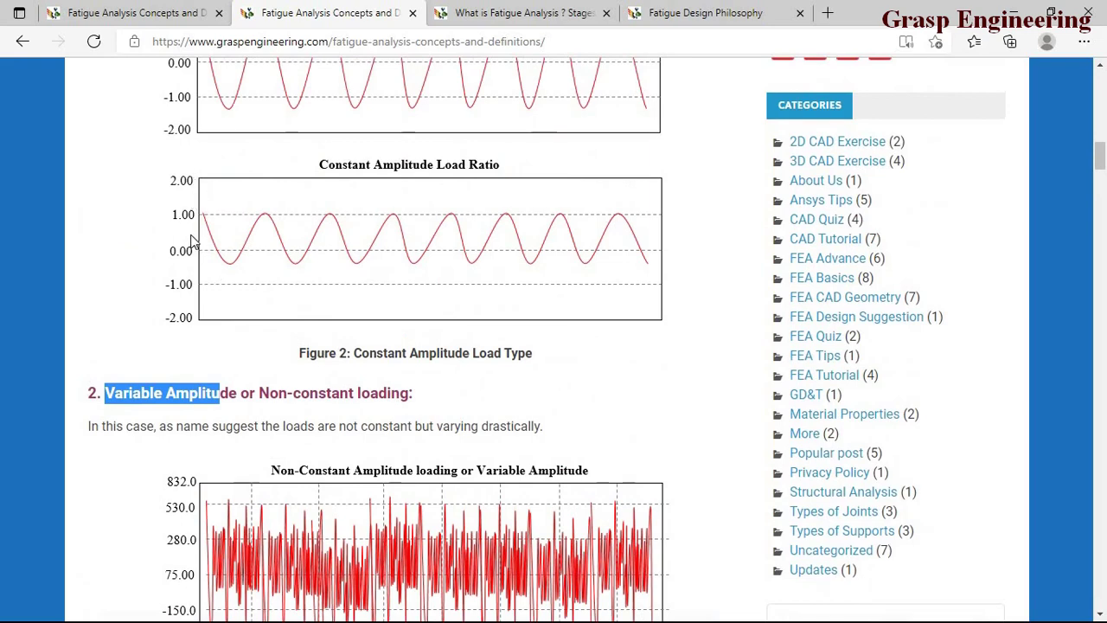
scroll(586, 517, "down", 2)
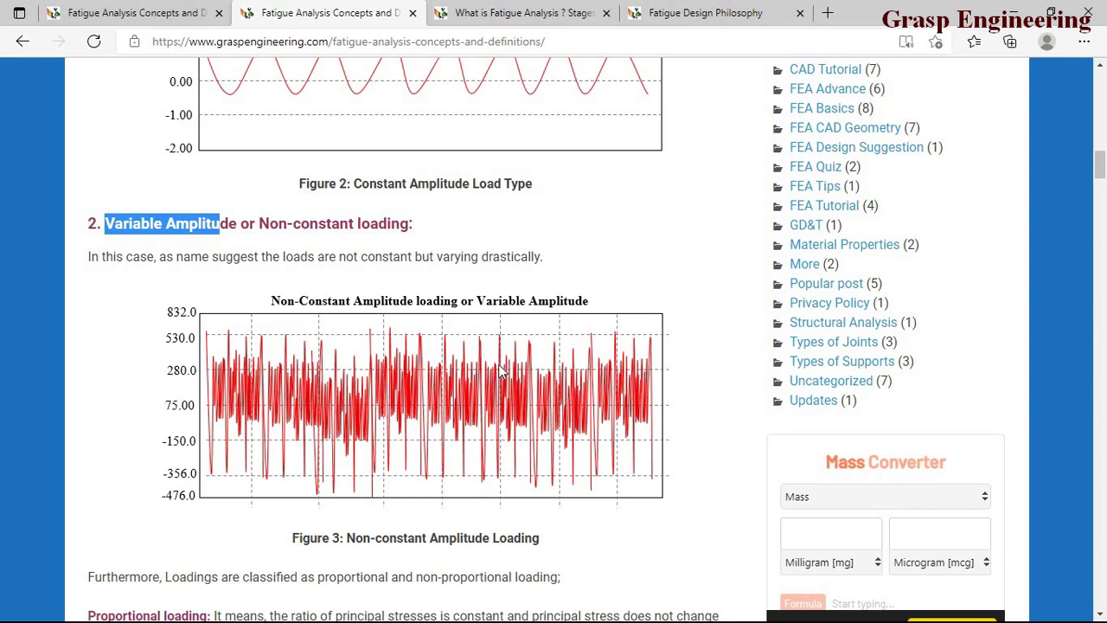
scroll(549, 353, "down", 3)
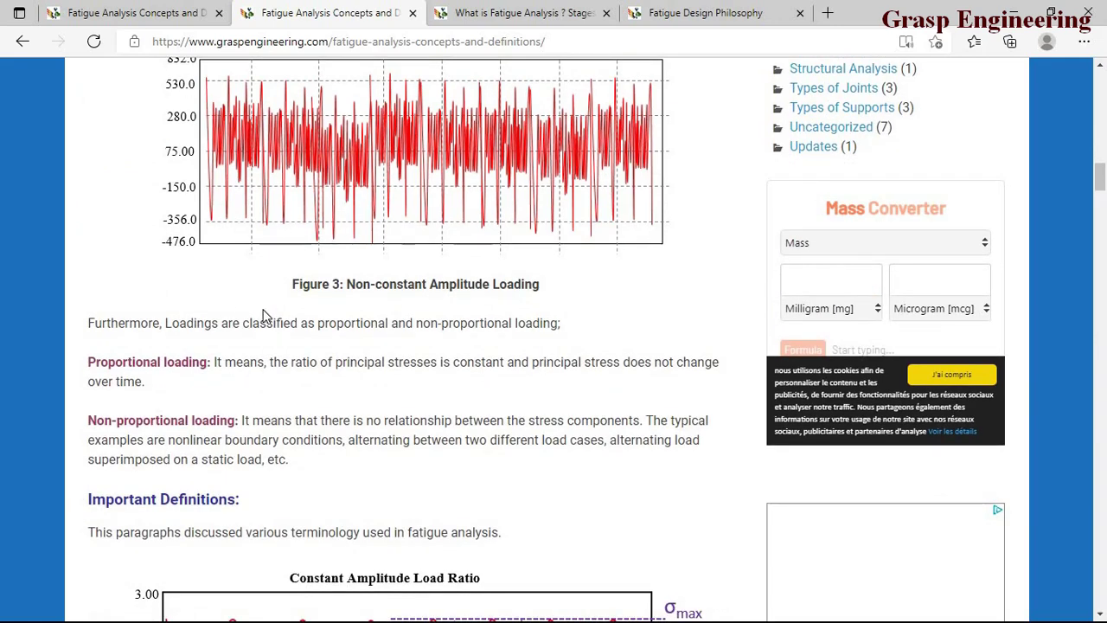
scroll(361, 346, "down", 2)
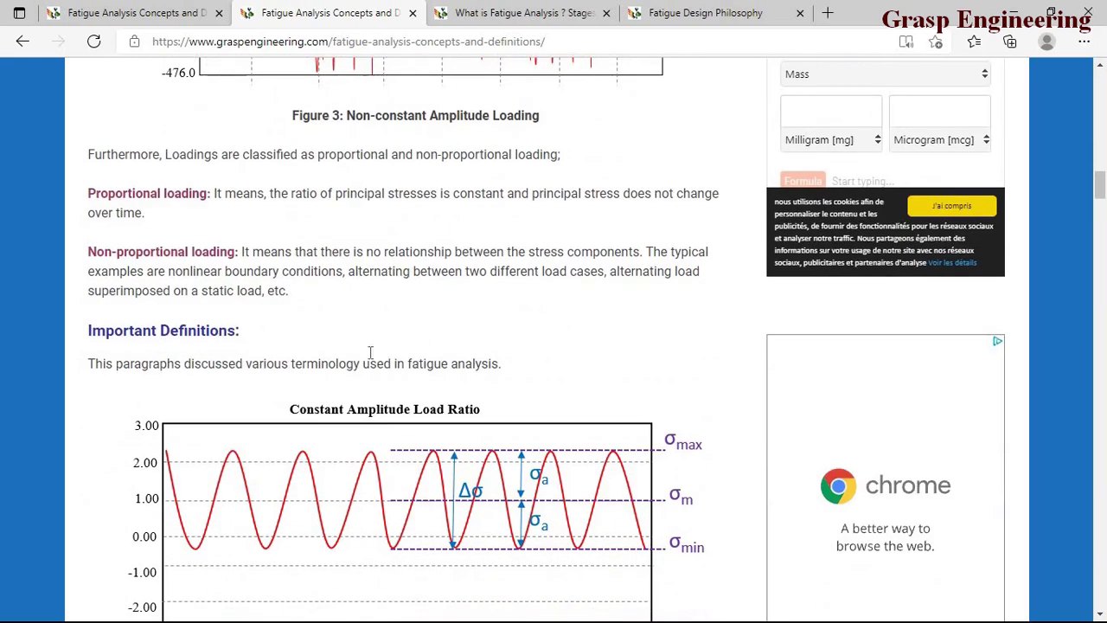
left_click_drag(285, 295, 87, 200)
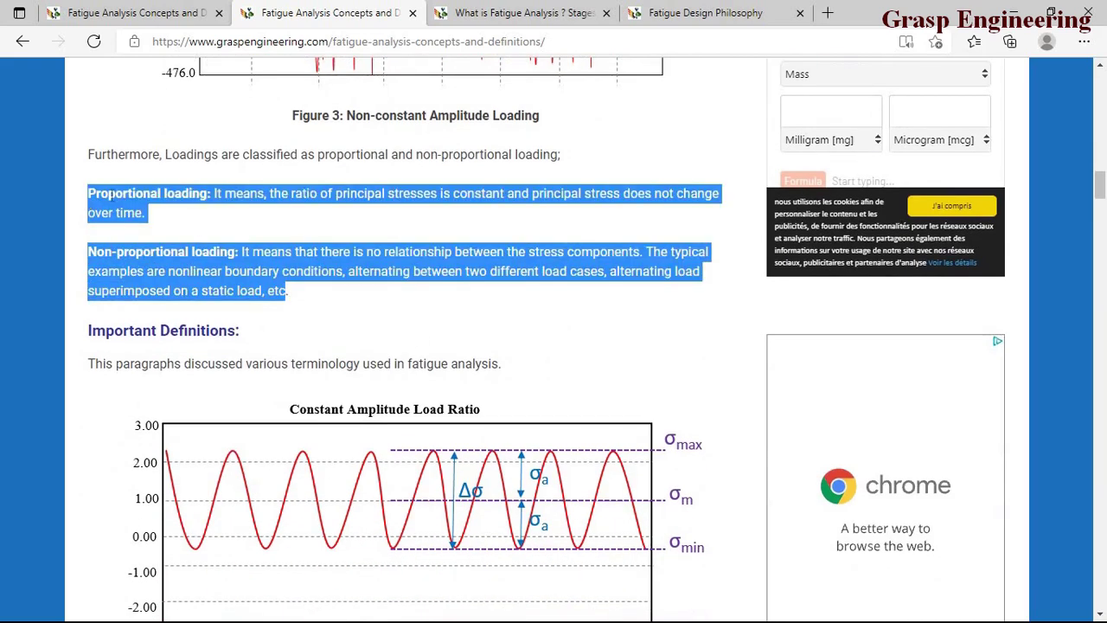
left_click(295, 228)
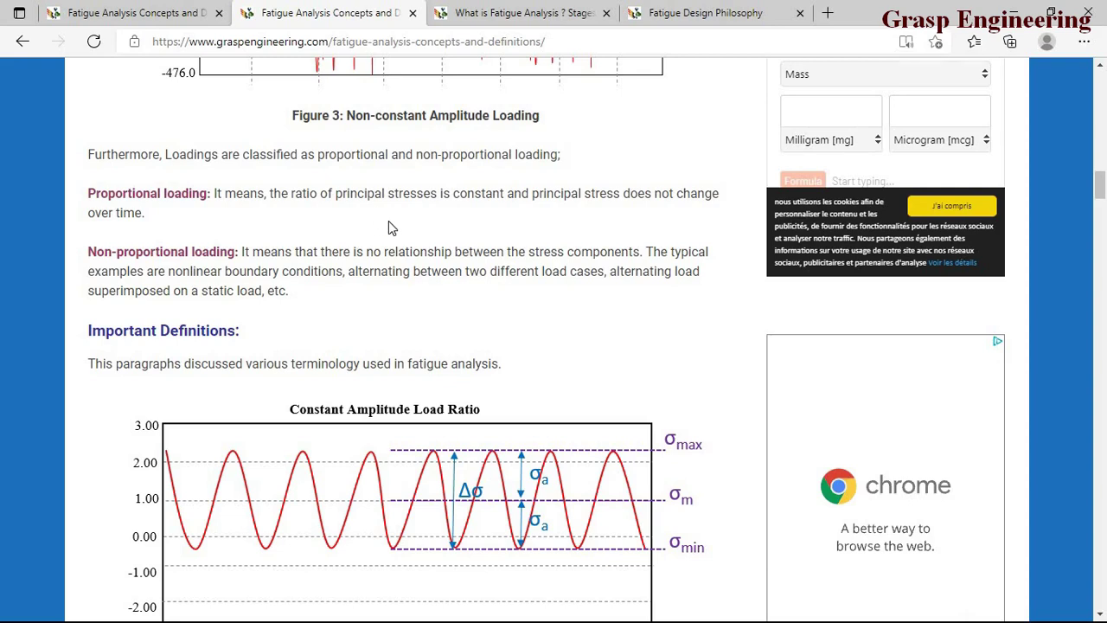
Examine Figure 4 under Important Definitions and the formulas for mean stress, stress range, alternating stress, stress ratio and mean amplitude
scroll(388, 227, "down", 1)
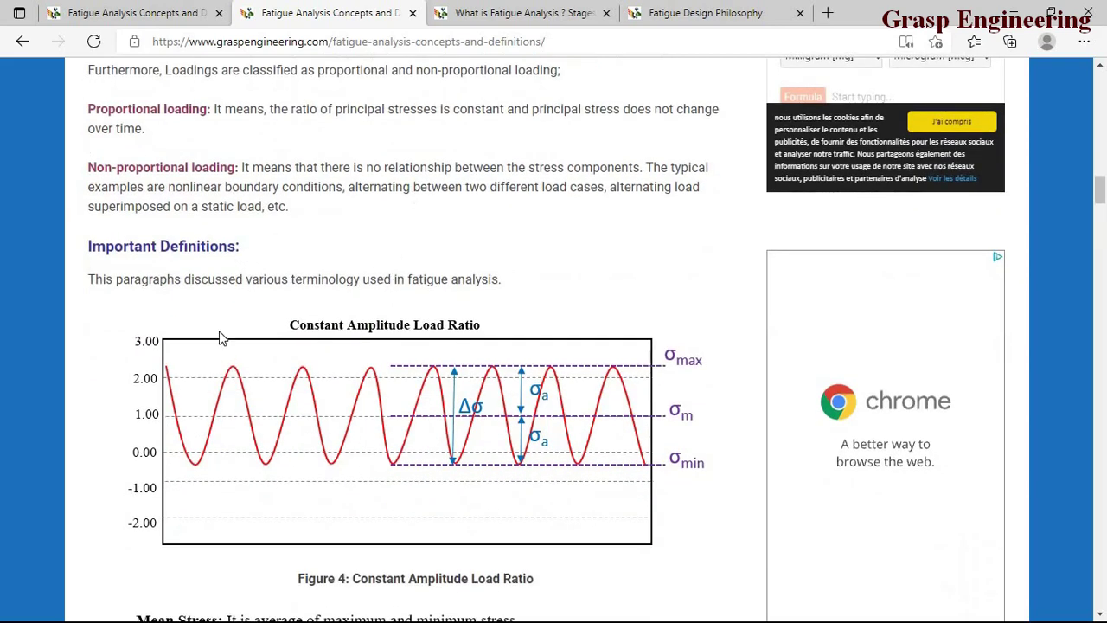
scroll(648, 451, "down", 2)
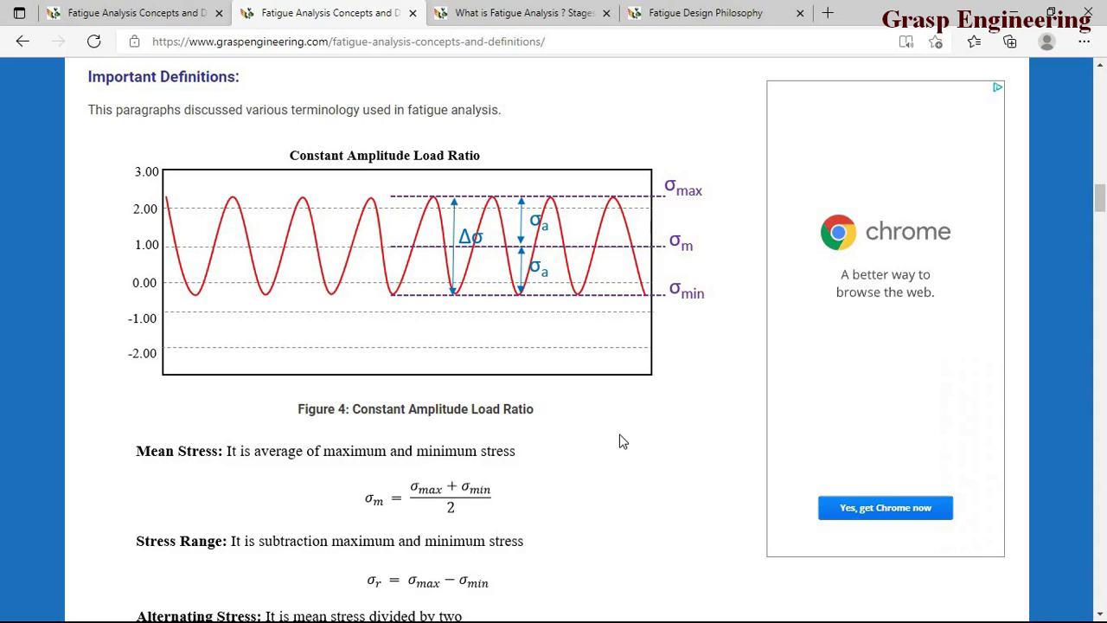
scroll(622, 441, "down", 1)
scroll(622, 443, "down", 2)
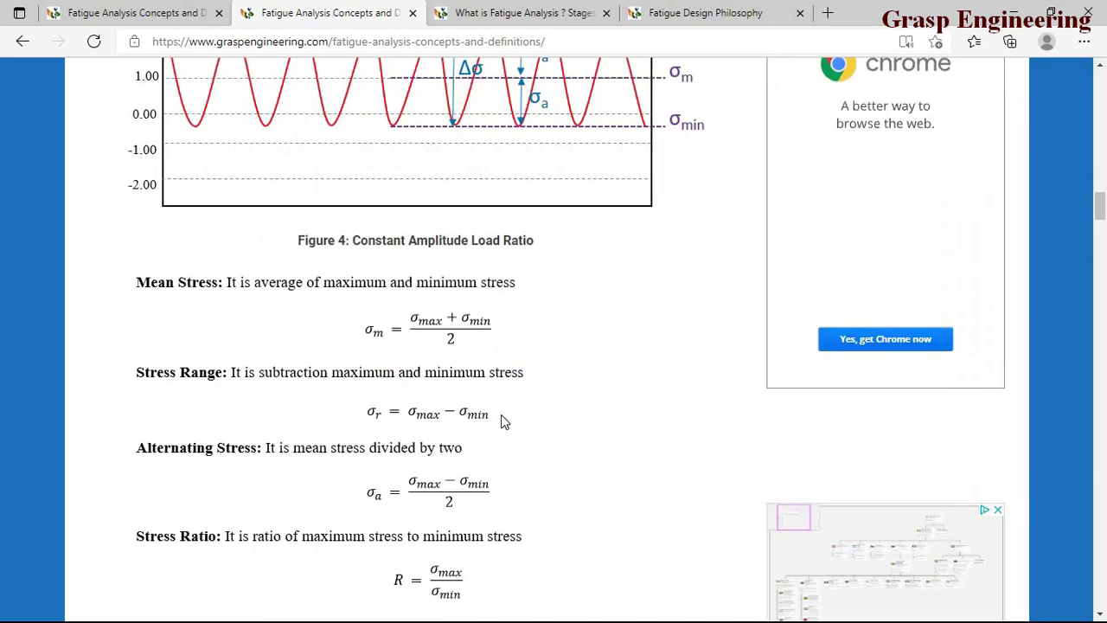
scroll(515, 475, "up", 1)
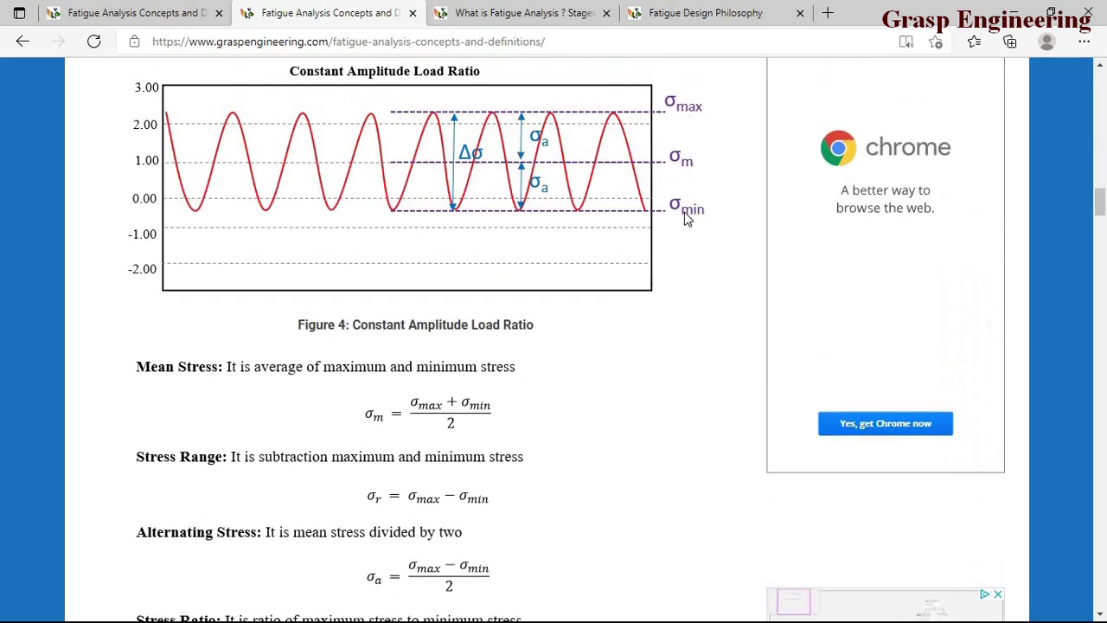
scroll(431, 594, "down", 1)
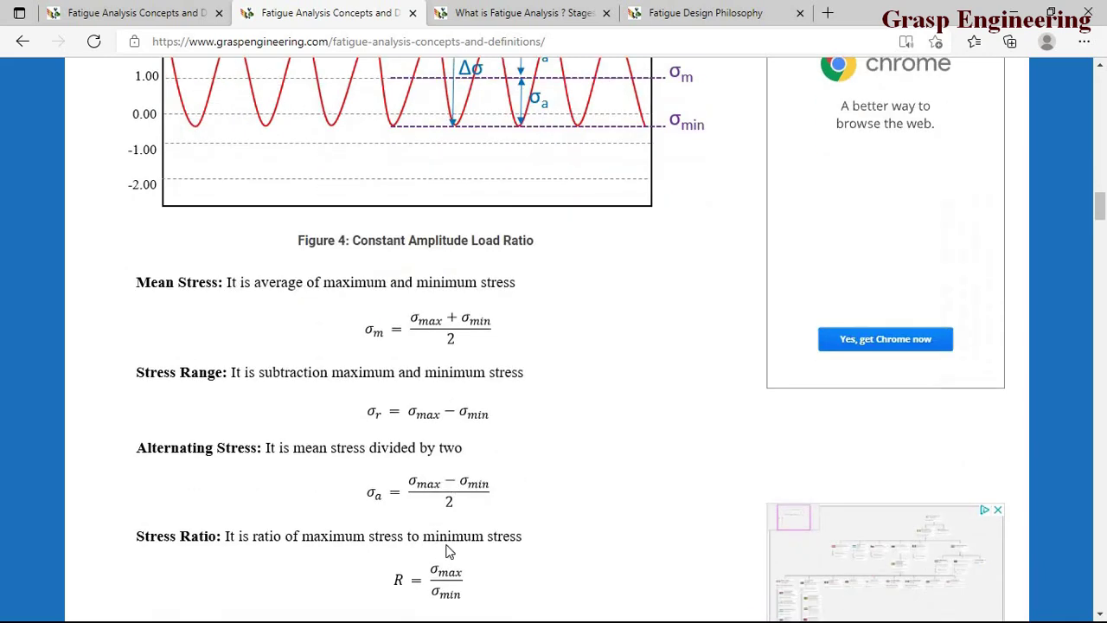
scroll(546, 477, "down", 1)
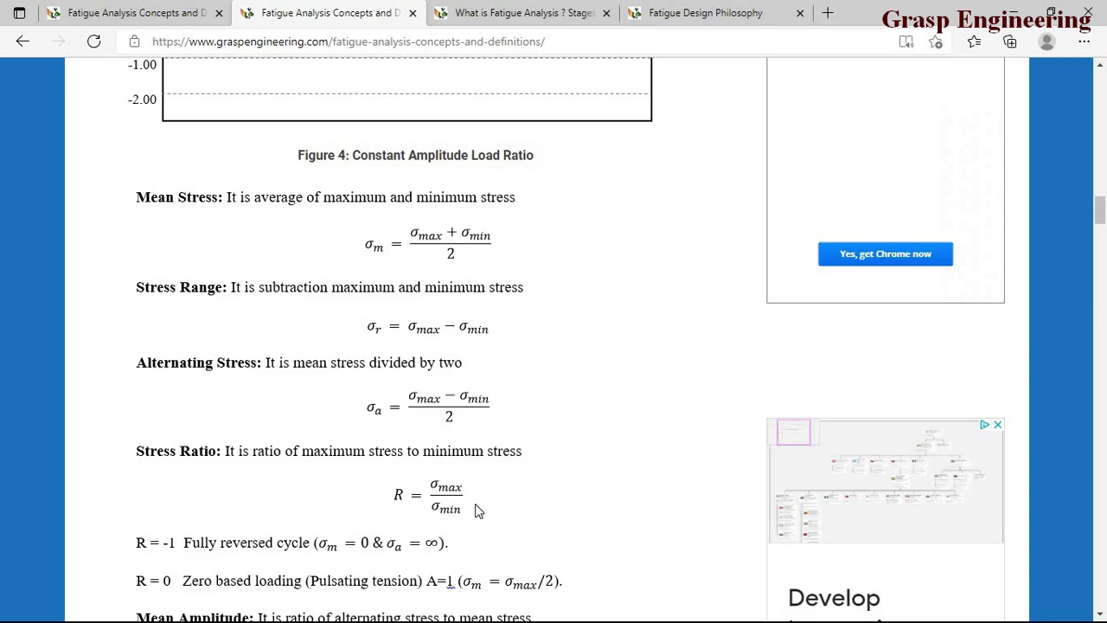
scroll(478, 502, "down", 1)
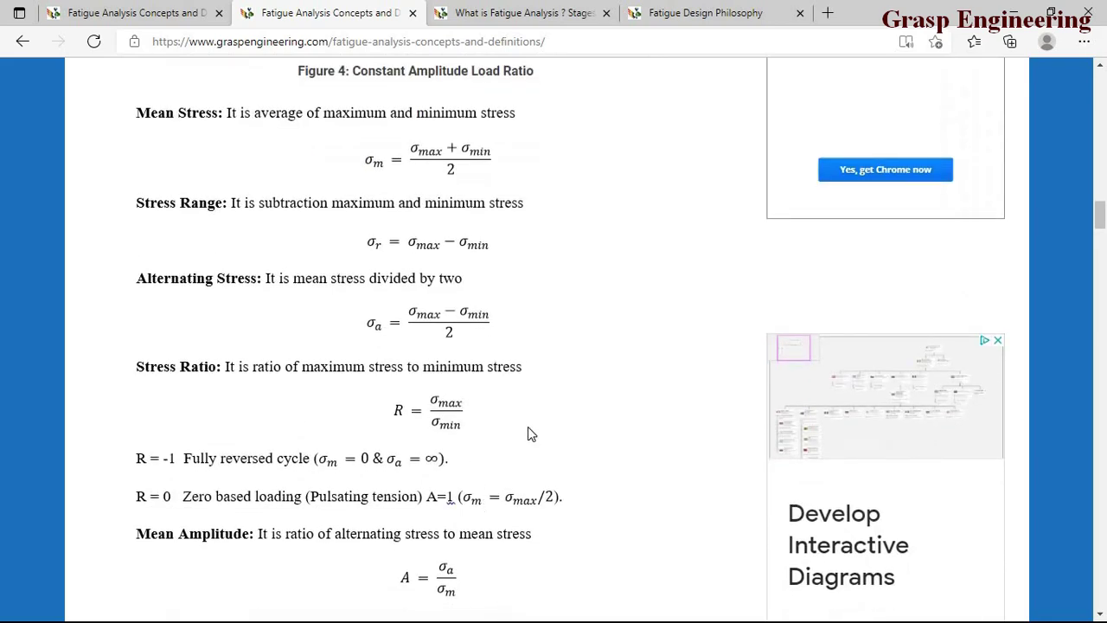
scroll(524, 444, "down", 3)
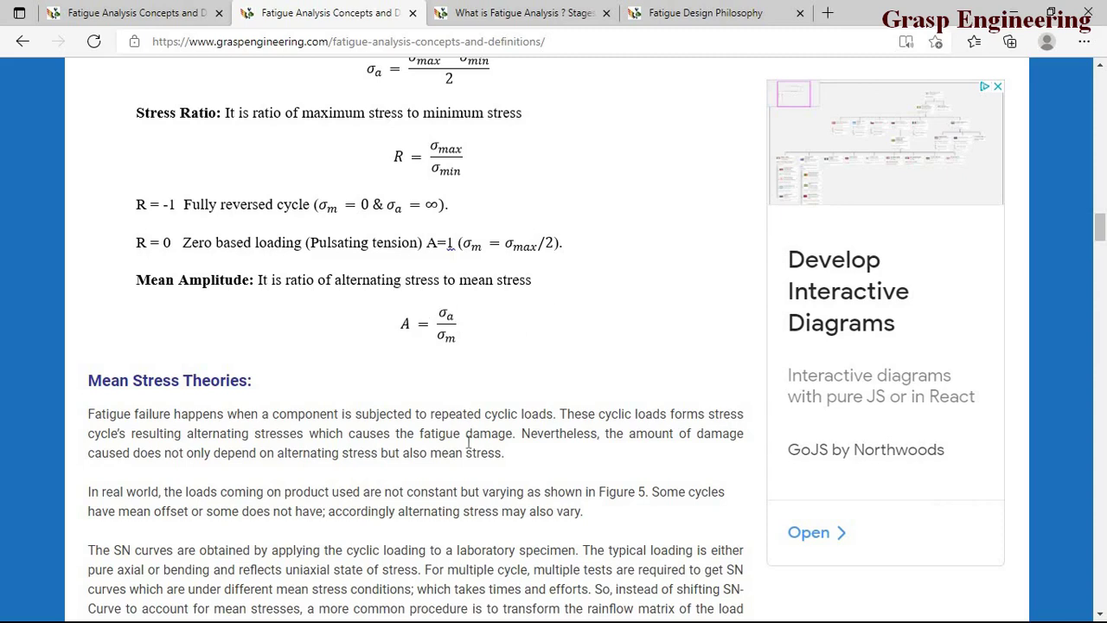
Revisit the stress formulas and the amplitude loading graphs, and highlight the "Mean Stress Theories:" heading
scroll(468, 443, "down", 2)
scroll(425, 251, "down", 1)
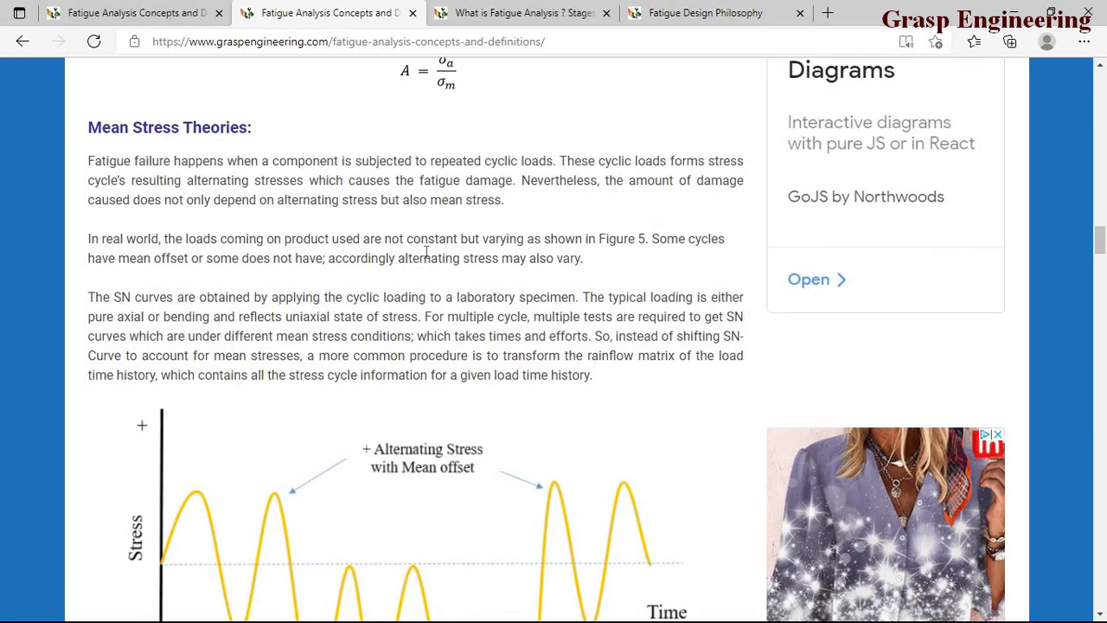
scroll(432, 251, "up", 6)
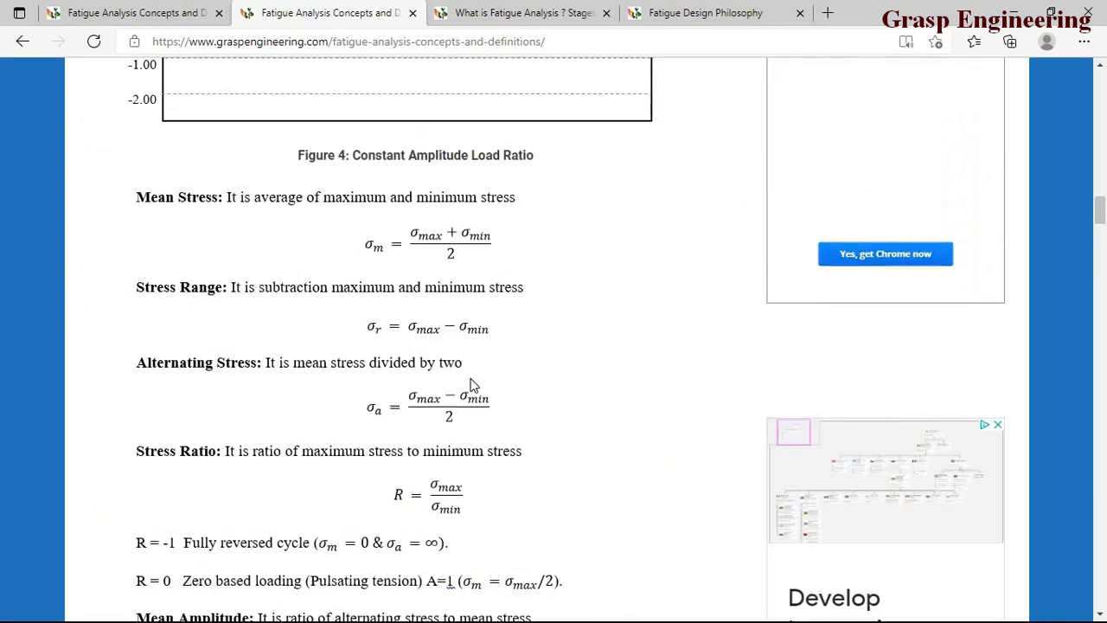
scroll(485, 364, "up", 4)
scroll(475, 383, "up", 8)
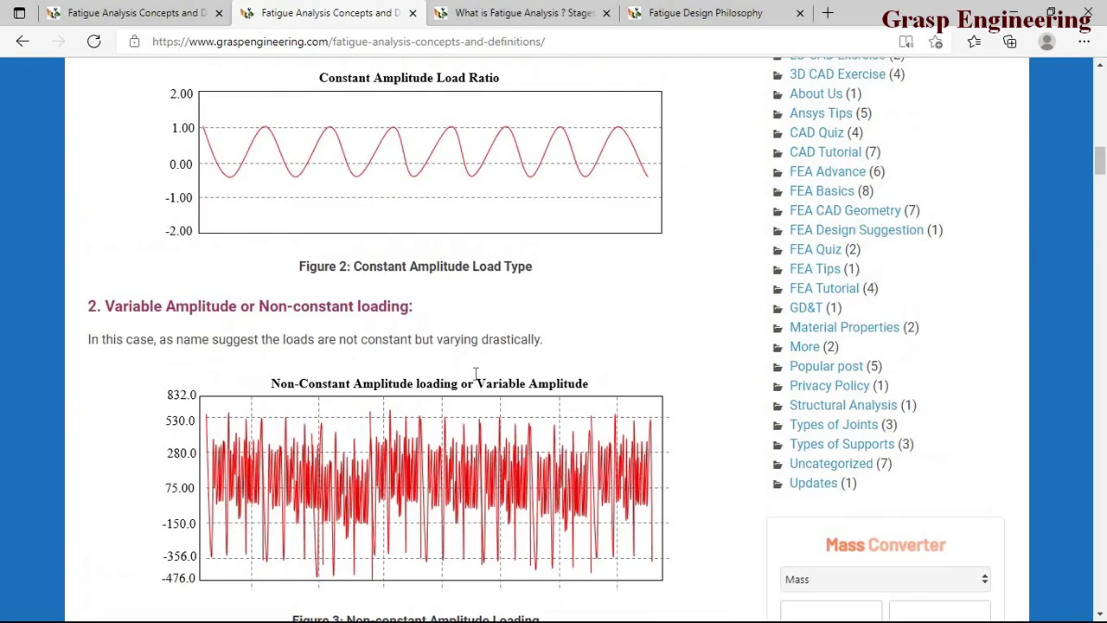
scroll(476, 385, "down", 15)
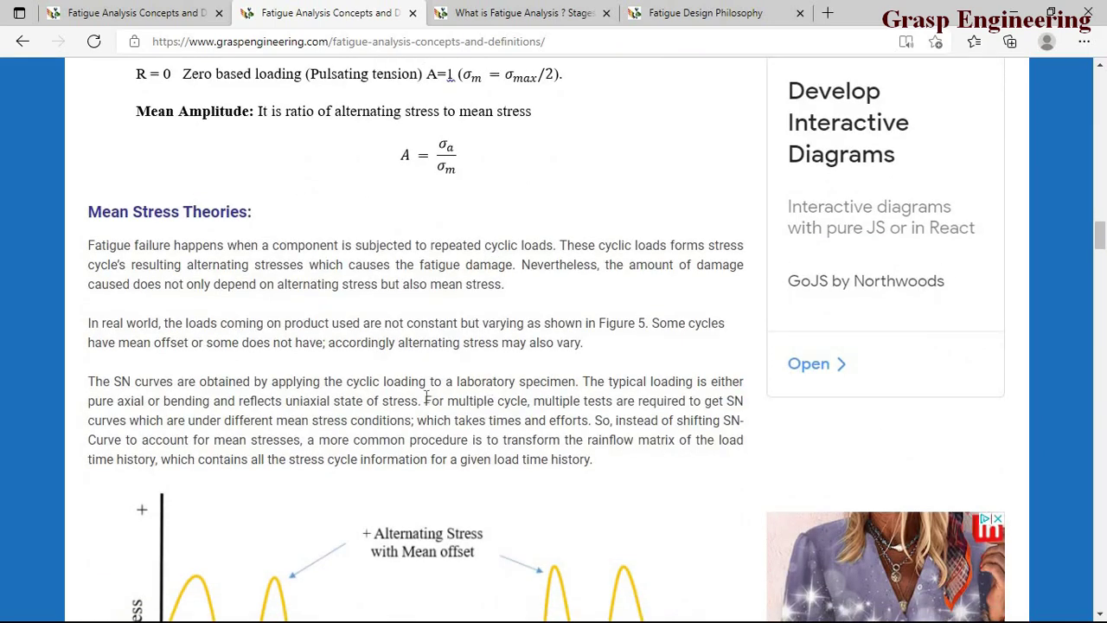
scroll(436, 400, "up", 5)
scroll(487, 425, "down", 5)
scroll(474, 426, "down", 1)
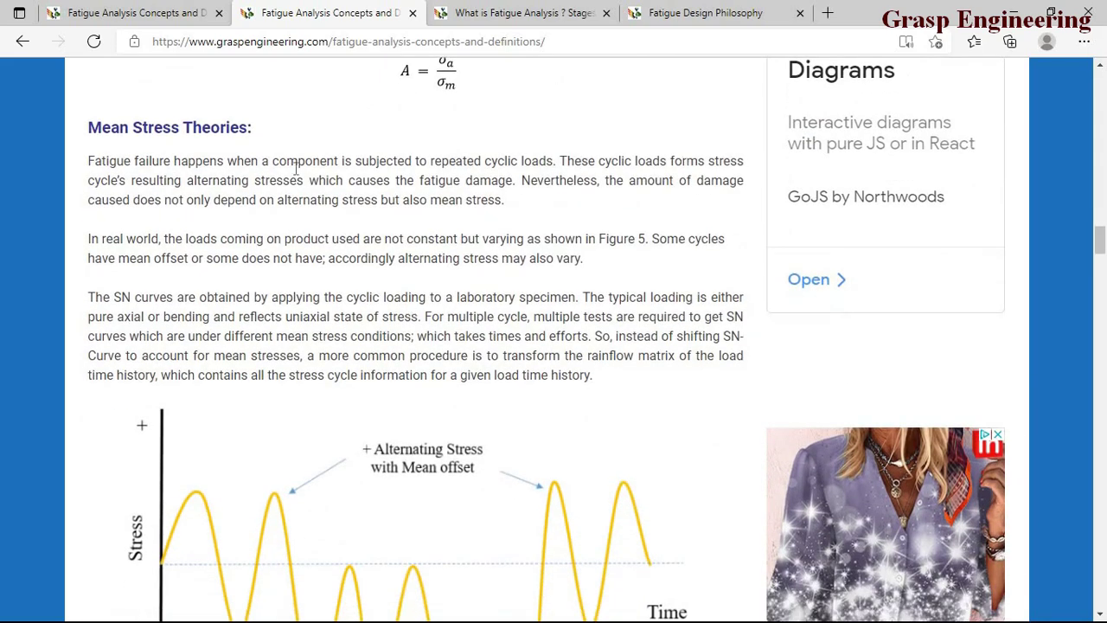
left_click_drag(252, 130, 90, 130)
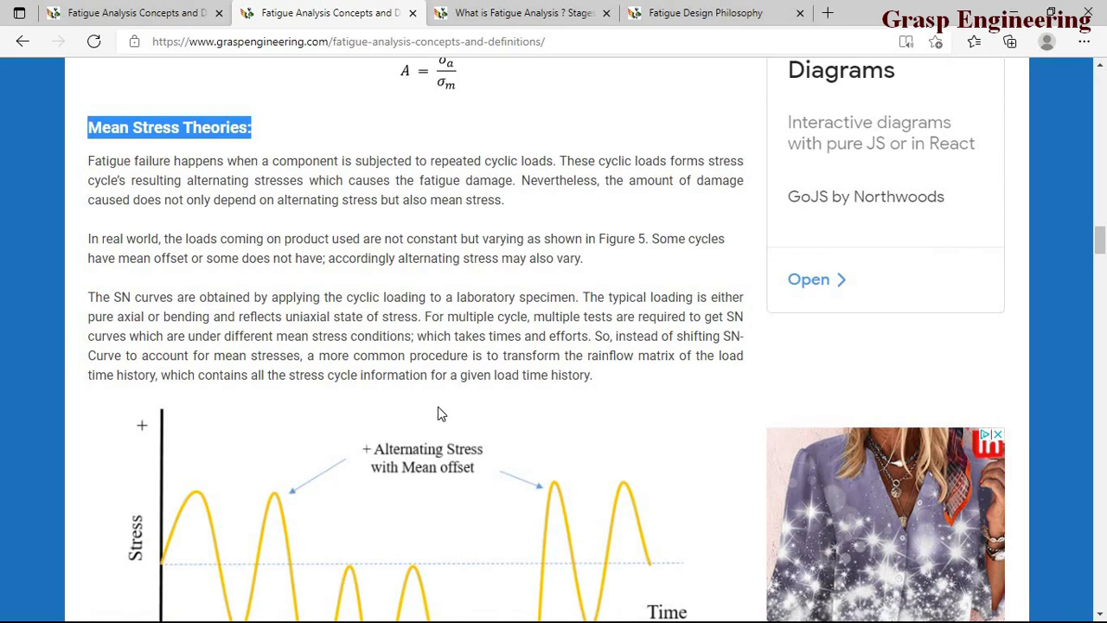
Examine the varying stress cycles in Figure 5 and highlight the Mean Stress Correction wording about transforming to an equivalent zero mean stress cycle
scroll(415, 470, "down", 2)
scroll(414, 464, "down", 2)
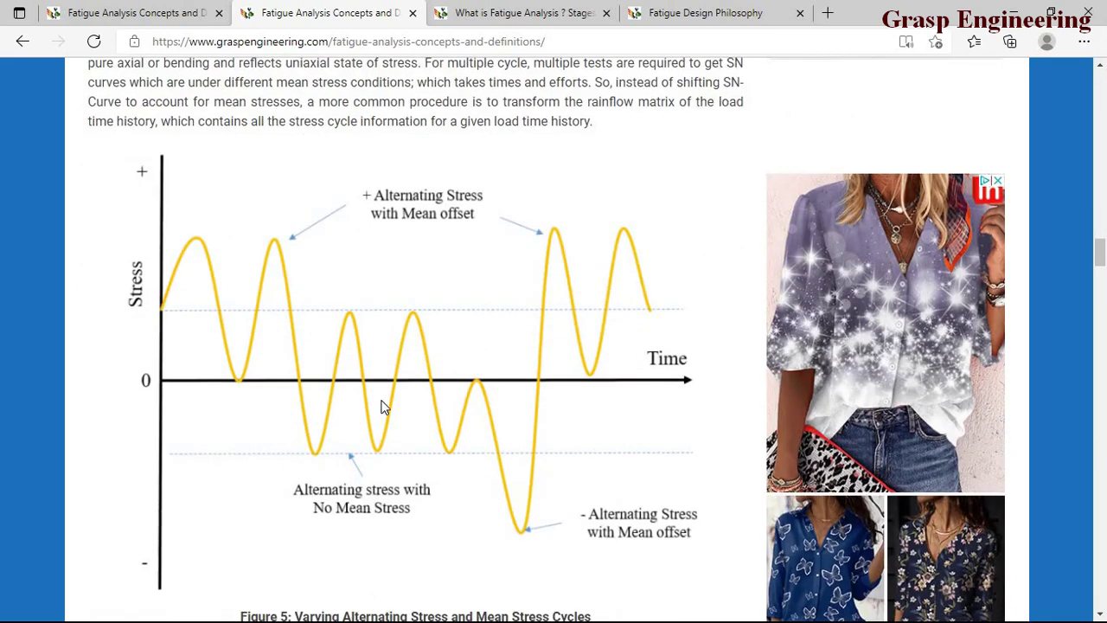
scroll(383, 408, "down", 6)
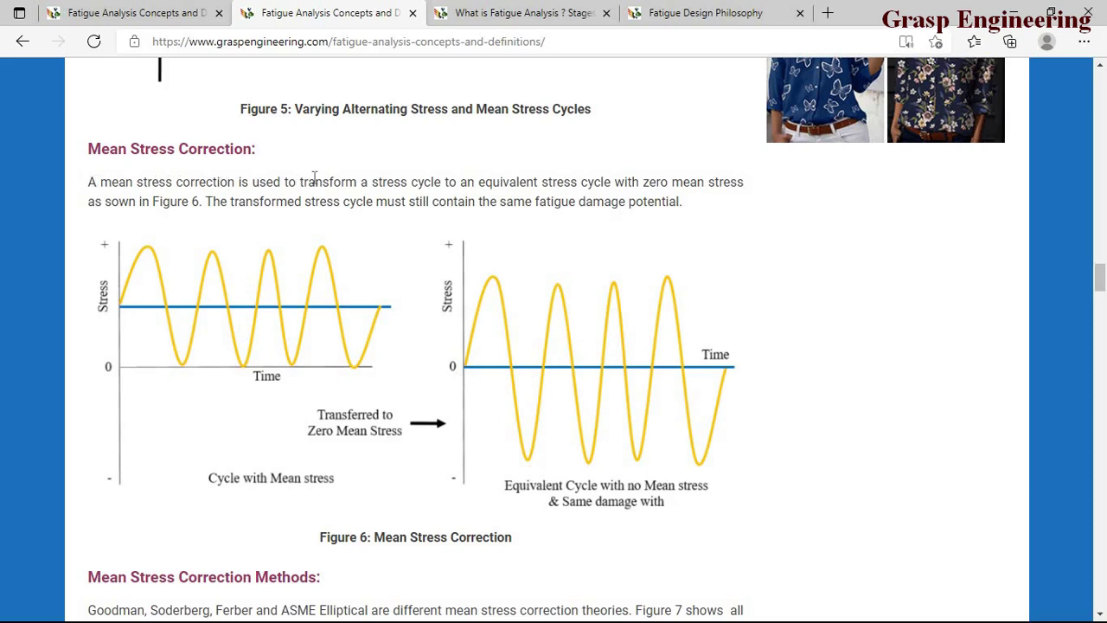
left_click_drag(437, 182, 749, 189)
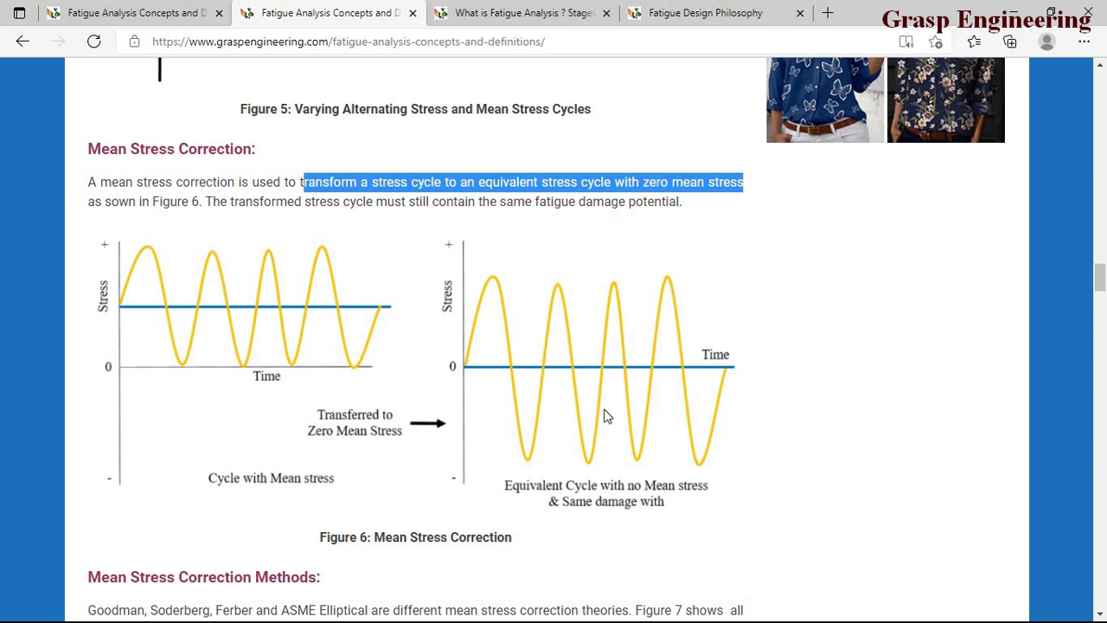
Compare the Goodman, Soderberg, Gerber and ASME Elliptical method descriptions with their correction graphs in Figure 7
scroll(606, 428, "down", 2)
scroll(601, 346, "down", 2)
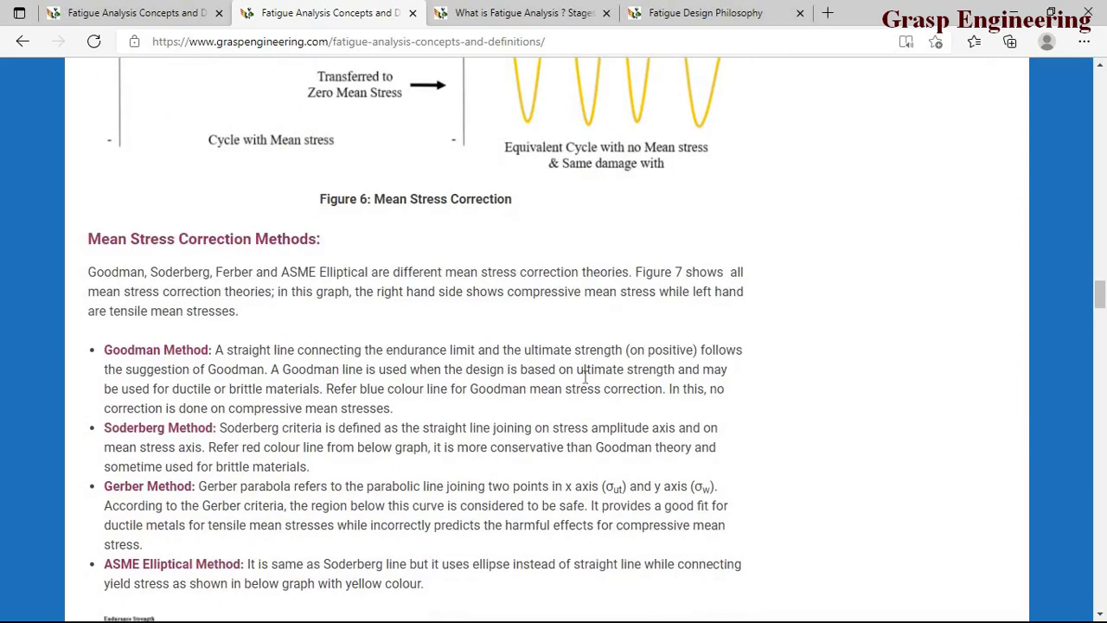
scroll(305, 338, "down", 2)
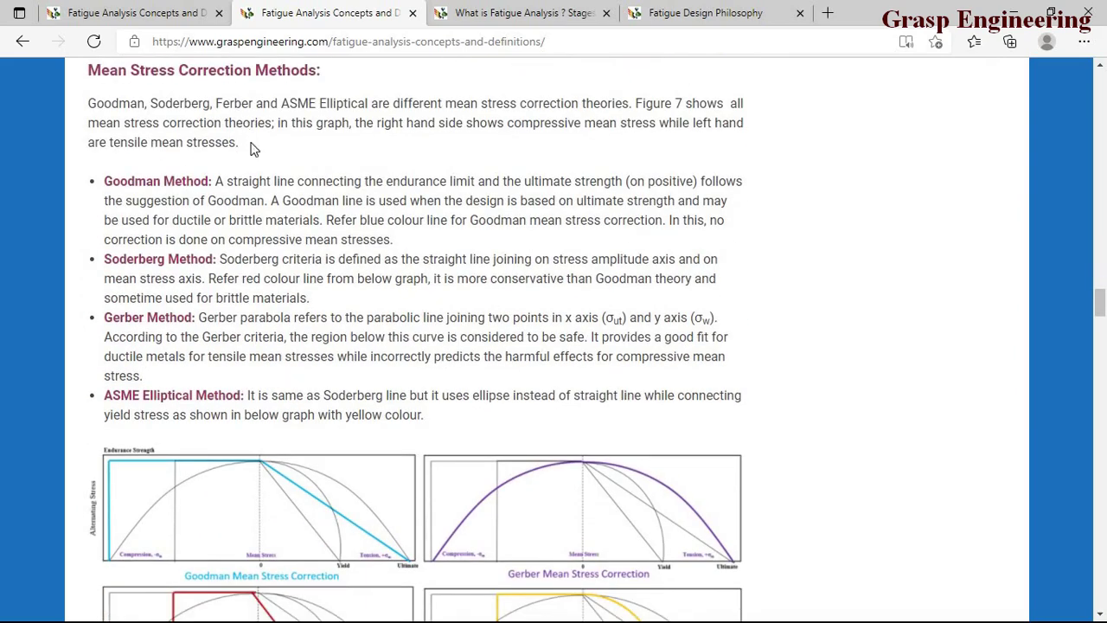
scroll(285, 467, "down", 3)
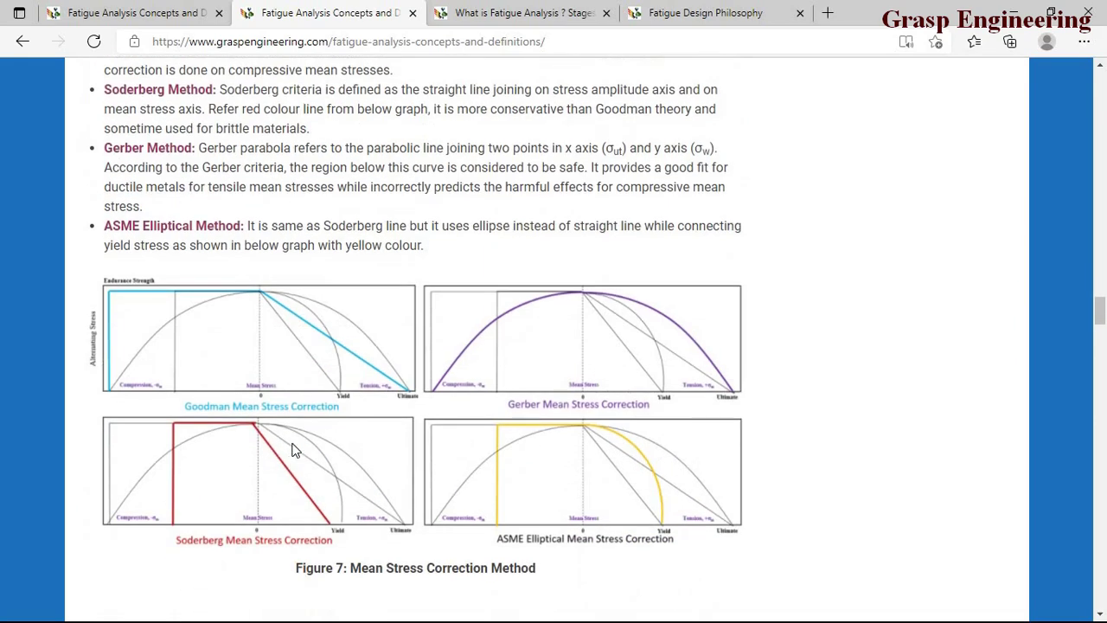
scroll(292, 450, "up", 3)
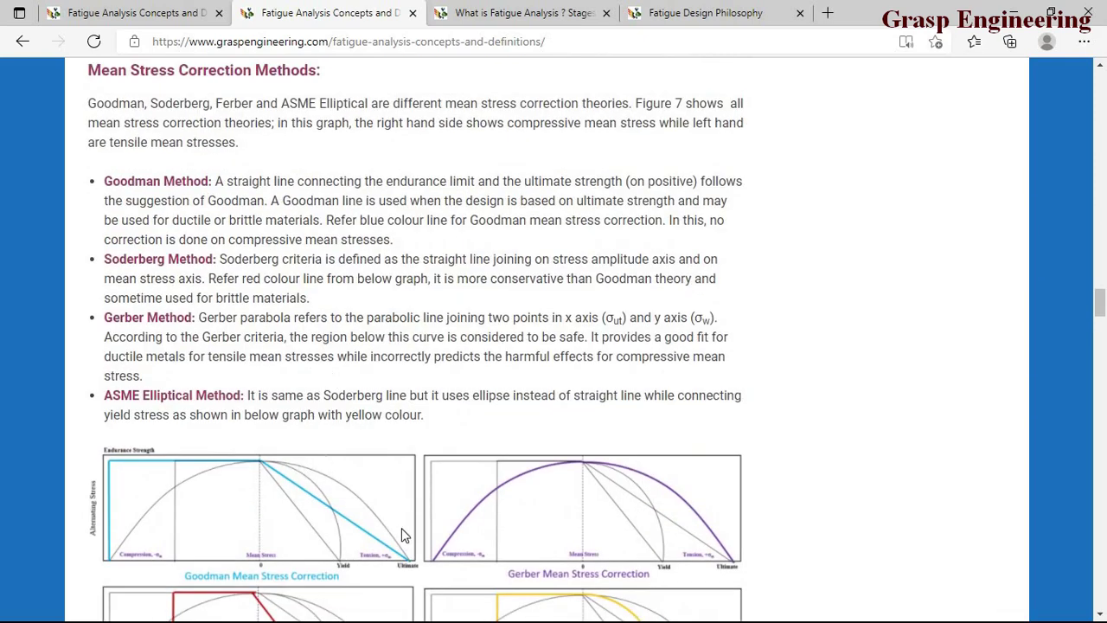
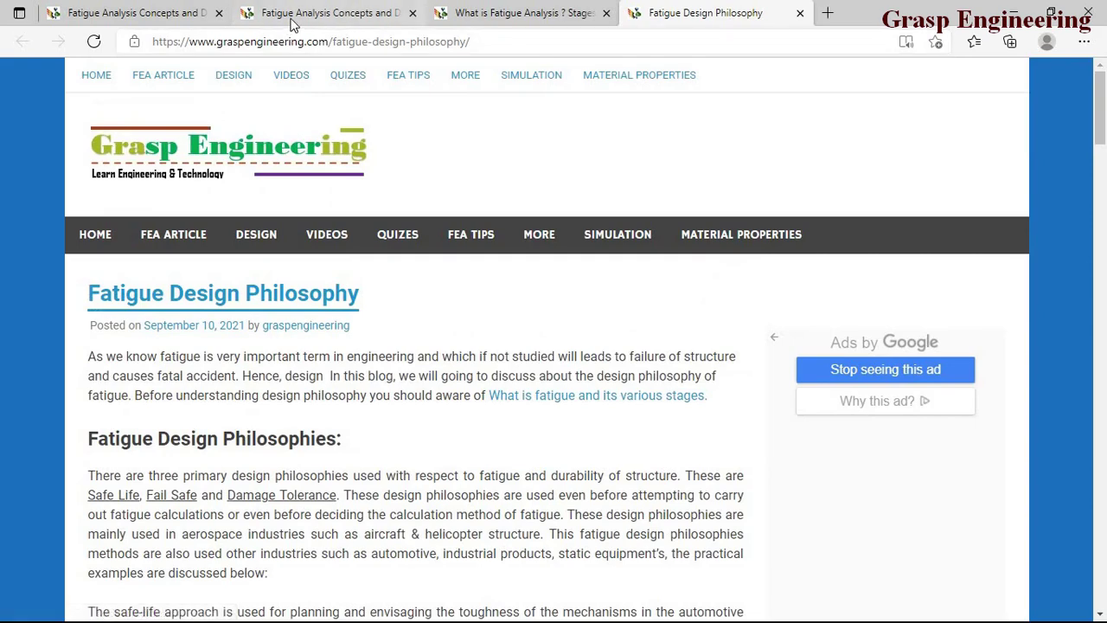
Return to the Fatigue Analysis Concepts and Definitions article and skim it from the fatigue loading types to the mean stress correction equations
left_click(292, 22)
scroll(416, 366, "up", 15)
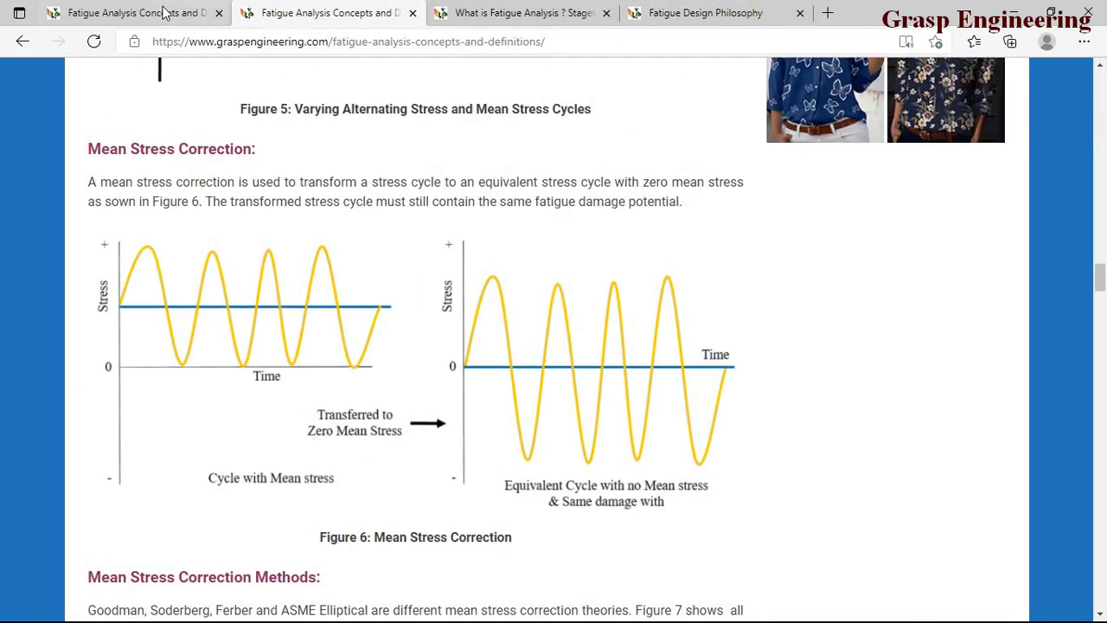
scroll(363, 485, "down", 20)
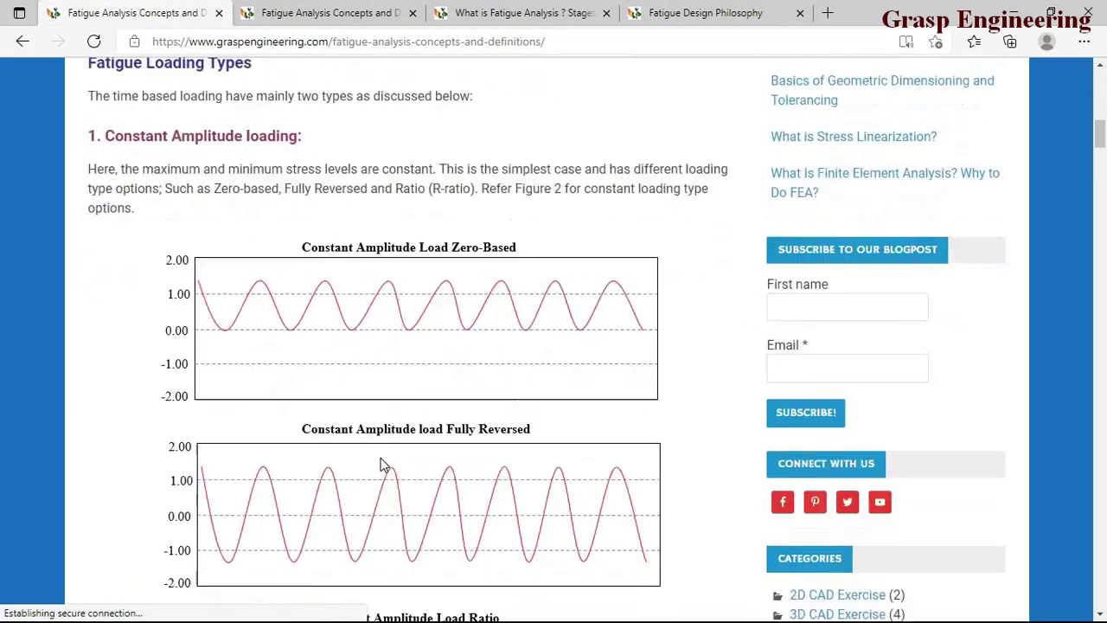
scroll(410, 494, "down", 15)
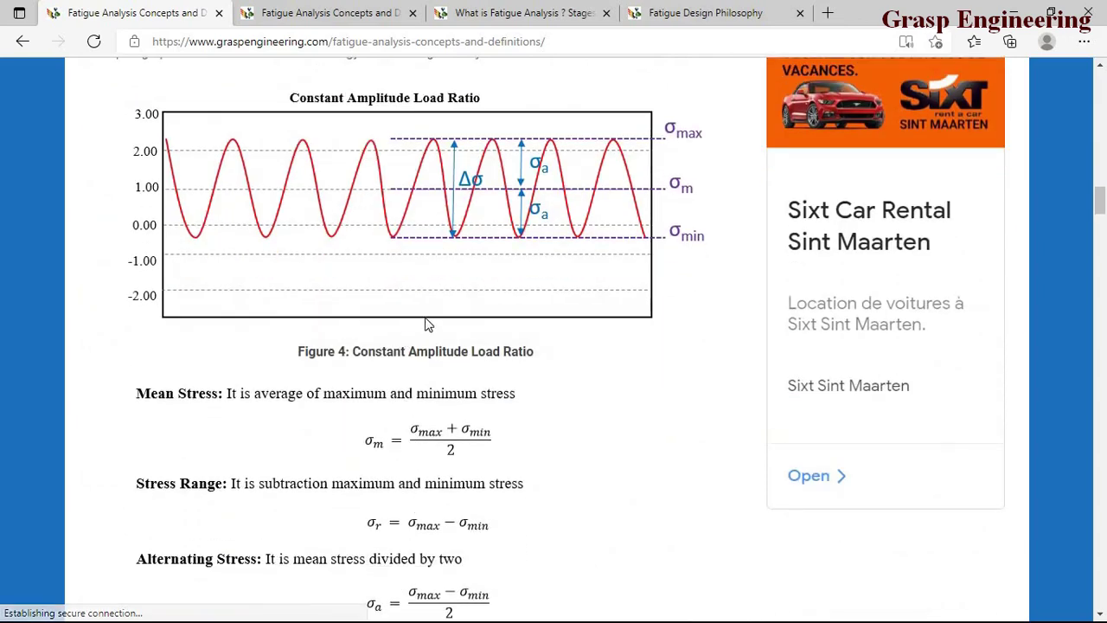
scroll(424, 434, "down", 20)
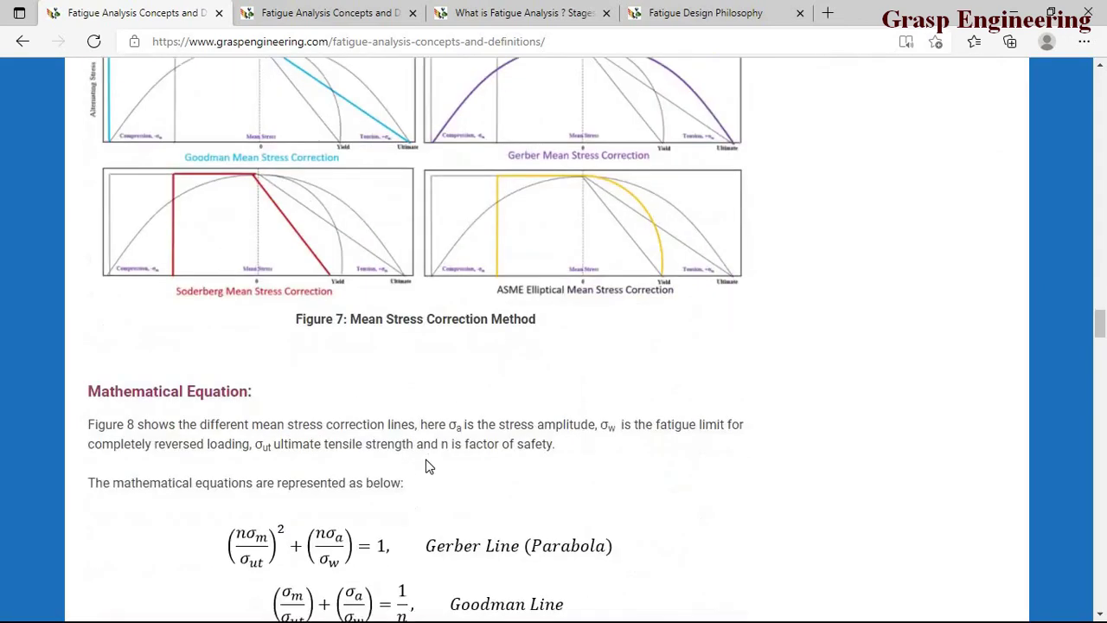
Skim the rainflow cycle counting, fatigue strength reduction factor and fatigue analysis output sections as far as the safety factor plot
scroll(428, 482, "down", 8)
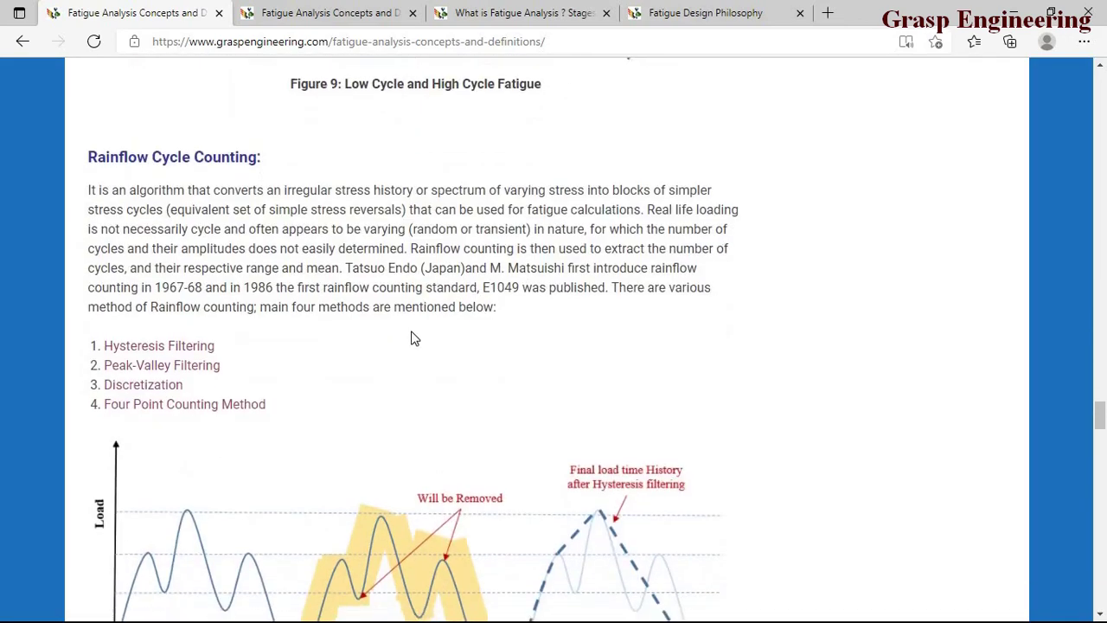
scroll(413, 339, "up", 5)
scroll(440, 334, "down", 5)
scroll(464, 338, "down", 15)
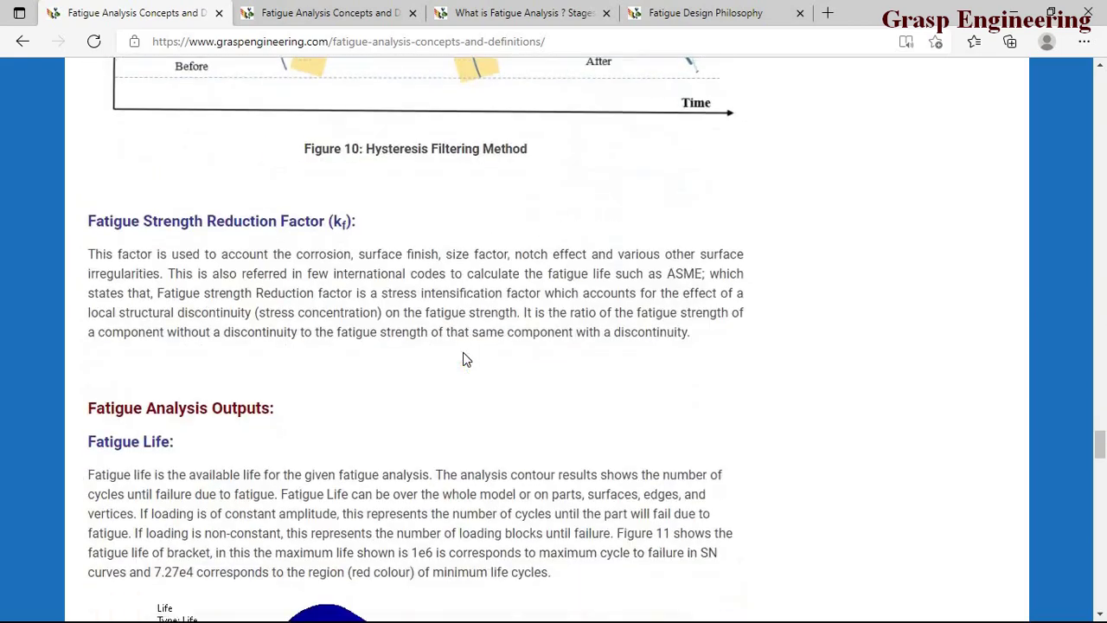
scroll(464, 364, "down", 20)
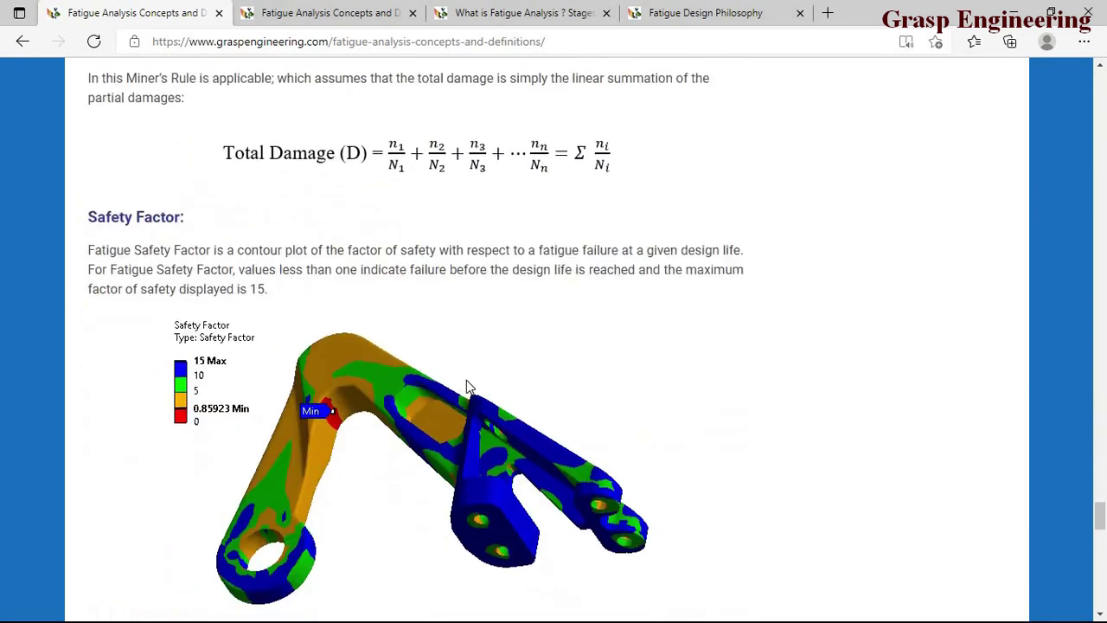
Open the "What is Fatigue Analysis ? Stages of Fatigue Analysis" article from the website's FEA Advance category
scroll(467, 402, "up", 12)
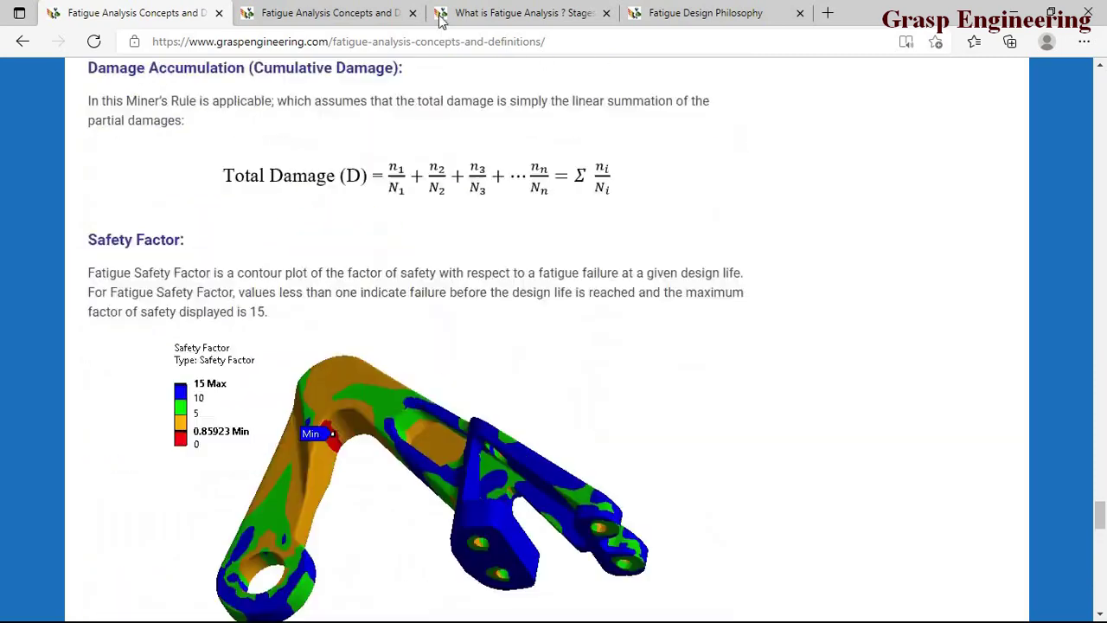
left_click(342, 14)
scroll(379, 260, "up", 20)
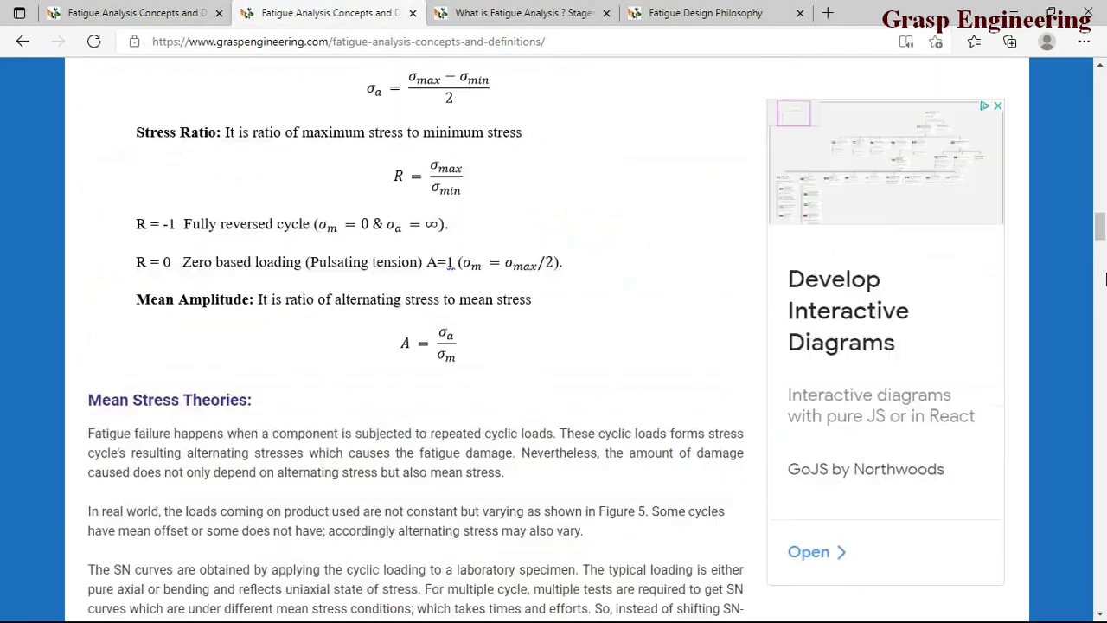
scroll(1090, 130, "up", 10)
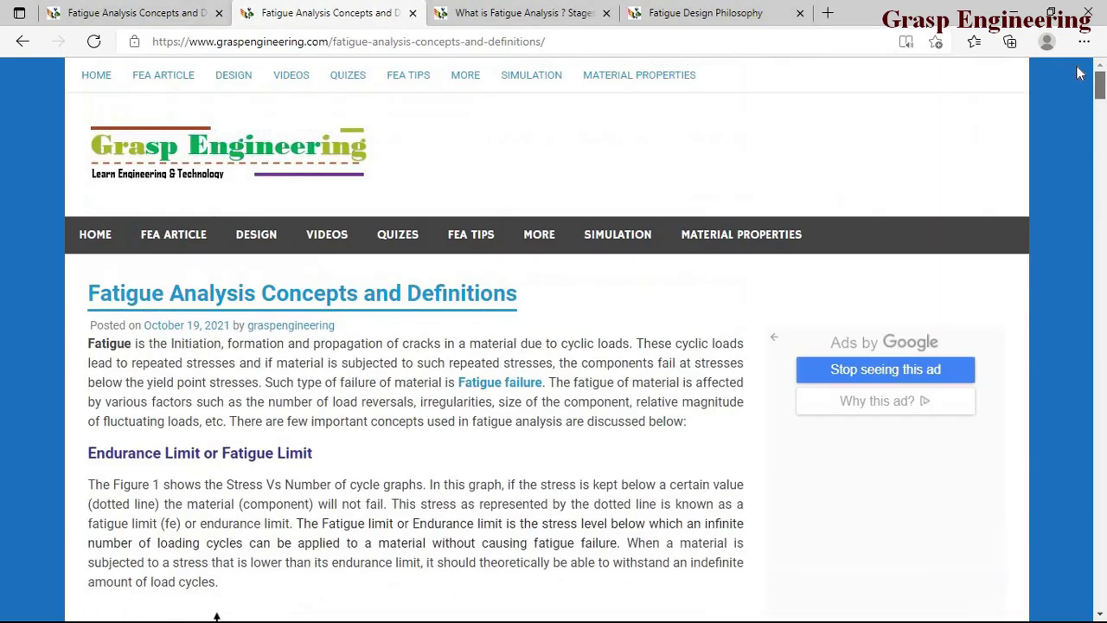
mouse_move(173, 235)
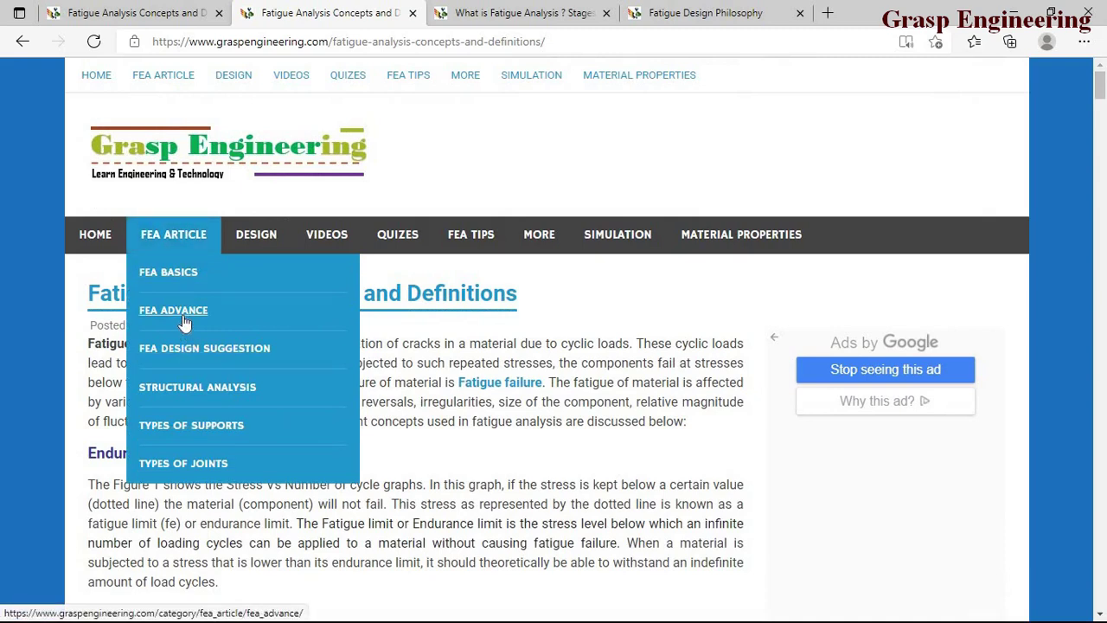
left_click(184, 320)
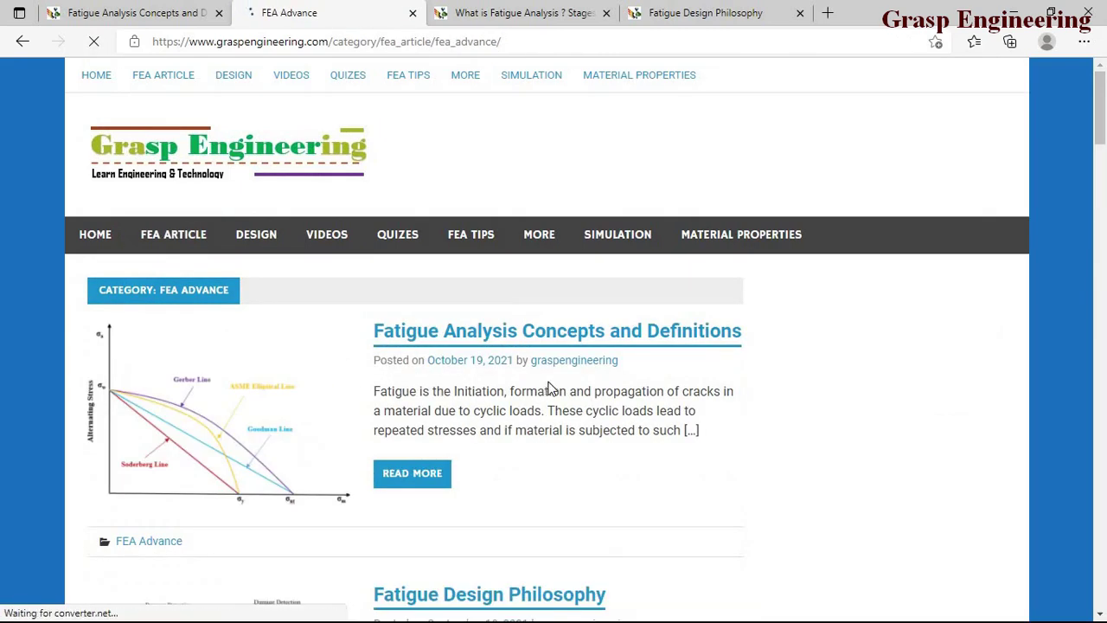
scroll(550, 389, "down", 7)
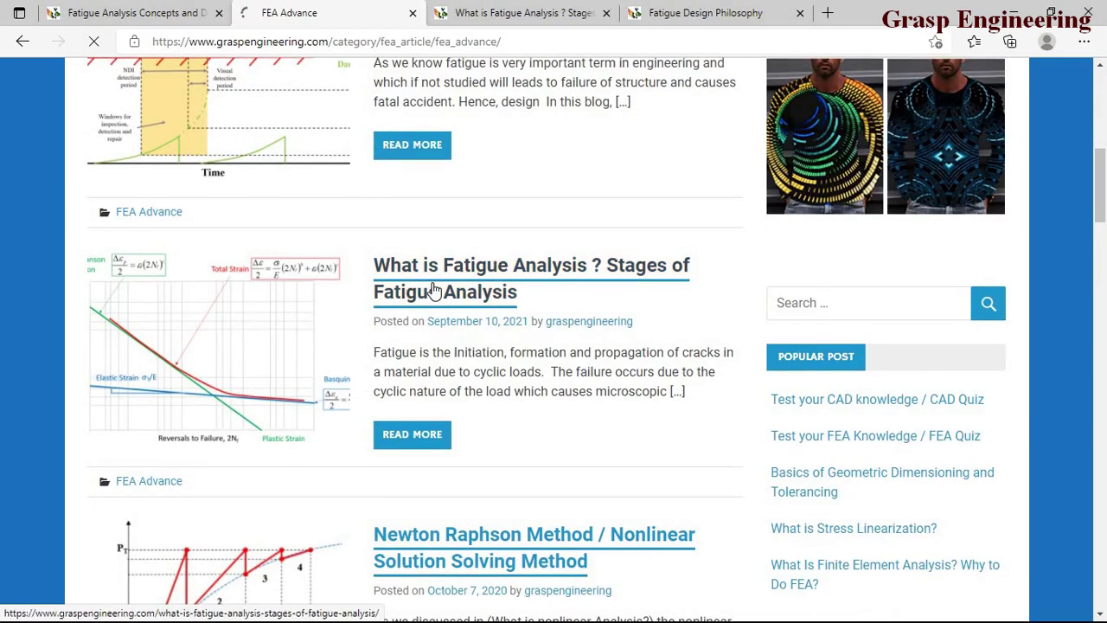
left_click(435, 291)
Skim the article's fatigue failure stages, highlight the Fatigue Life Estimation Methods heading, and review the stress-life and strain-life sections
scroll(467, 433, "down", 10)
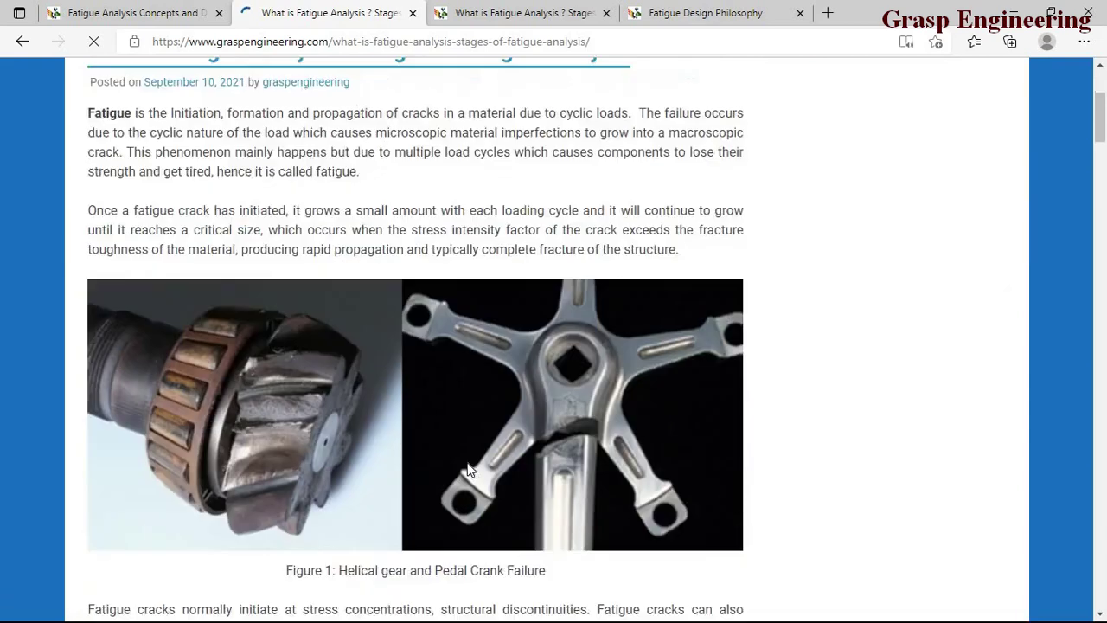
scroll(469, 471, "down", 1)
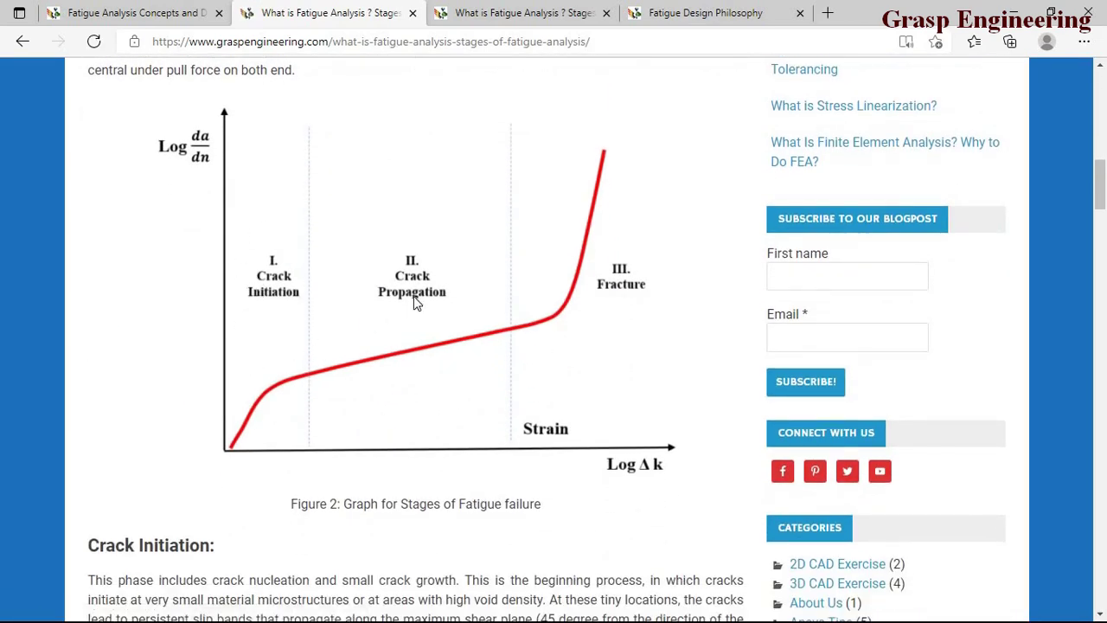
scroll(355, 532, "down", 15)
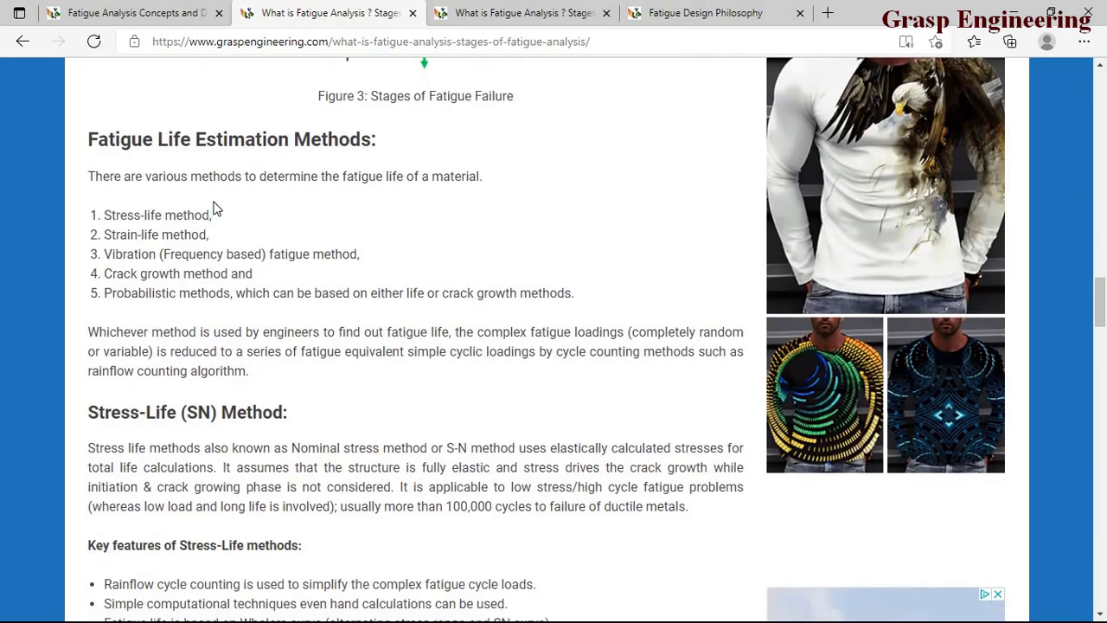
left_click_drag(379, 141, 95, 147)
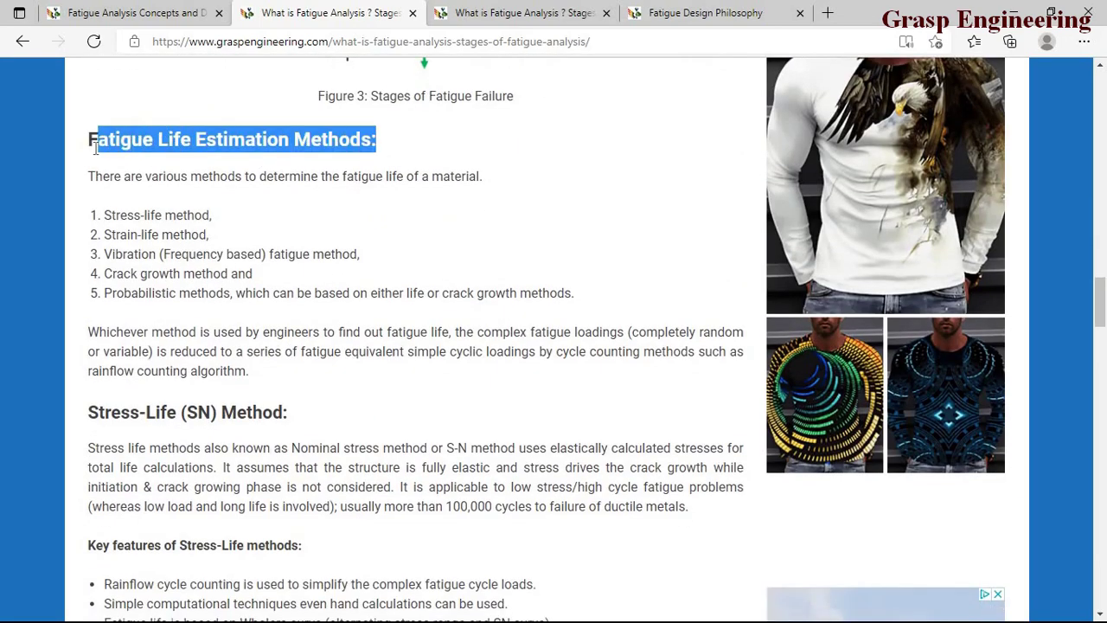
left_click(200, 214)
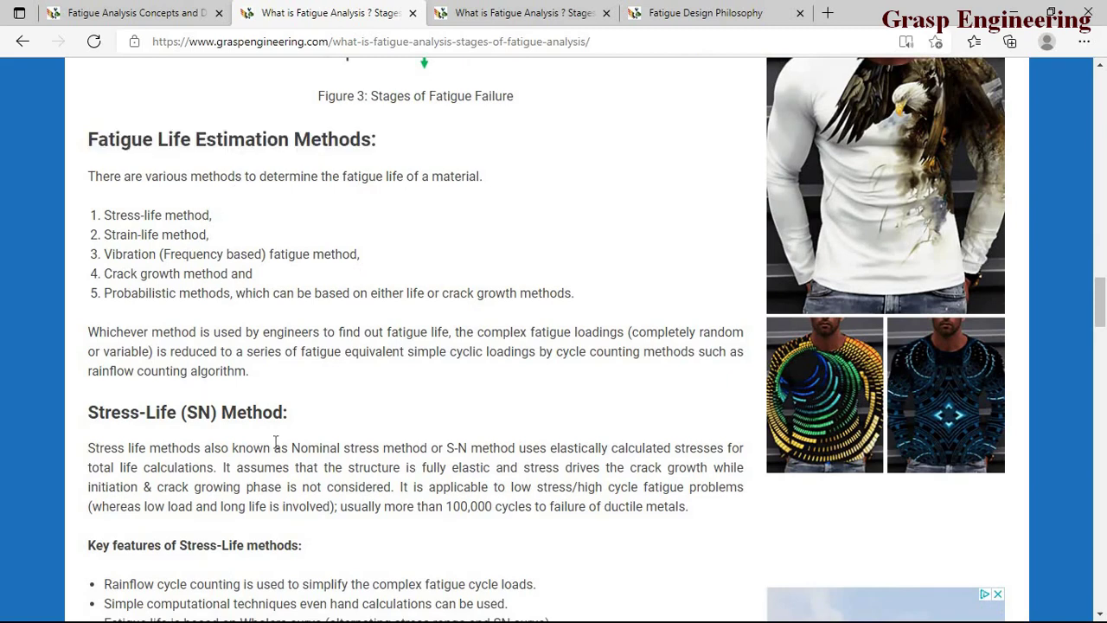
scroll(286, 442, "down", 5)
scroll(293, 450, "down", 13)
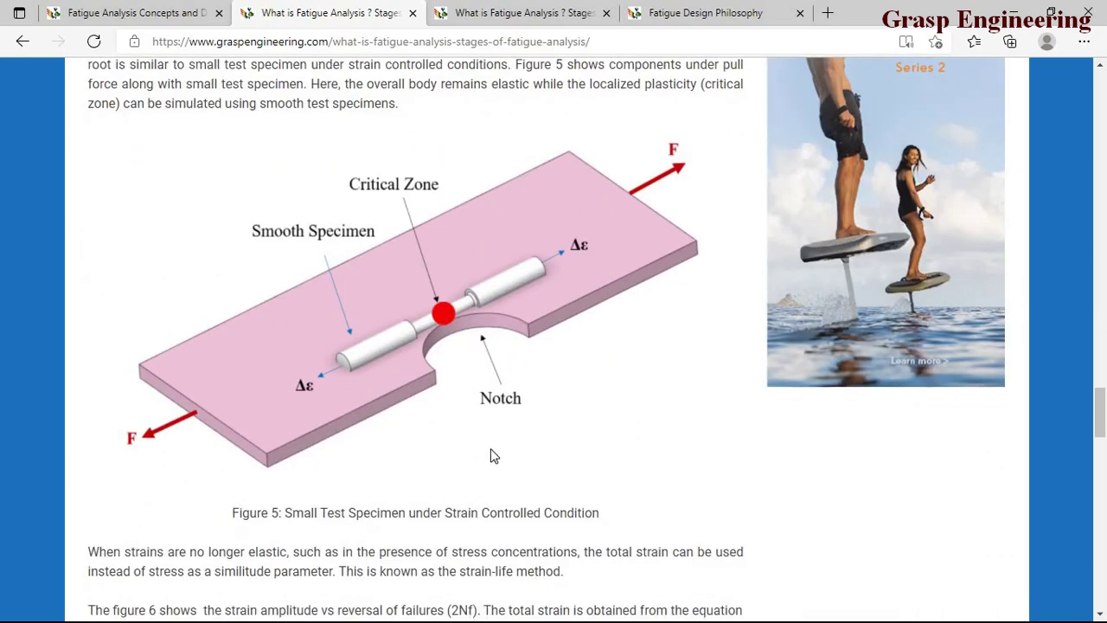
scroll(494, 456, "down", 6)
scroll(437, 487, "up", 20)
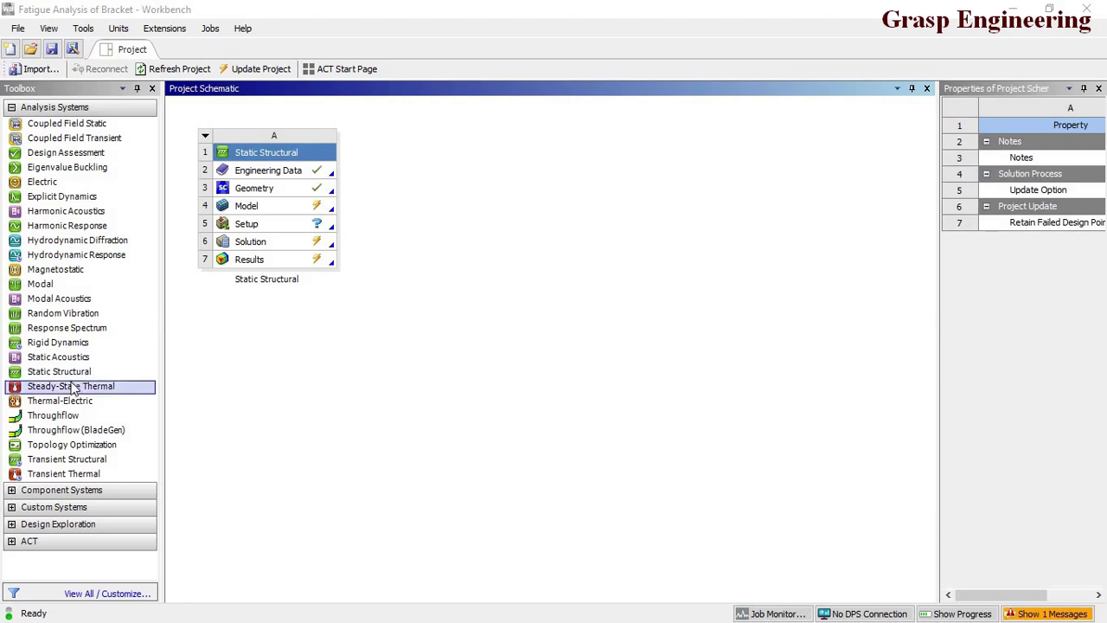
left_click_drag(61, 372, 67, 387)
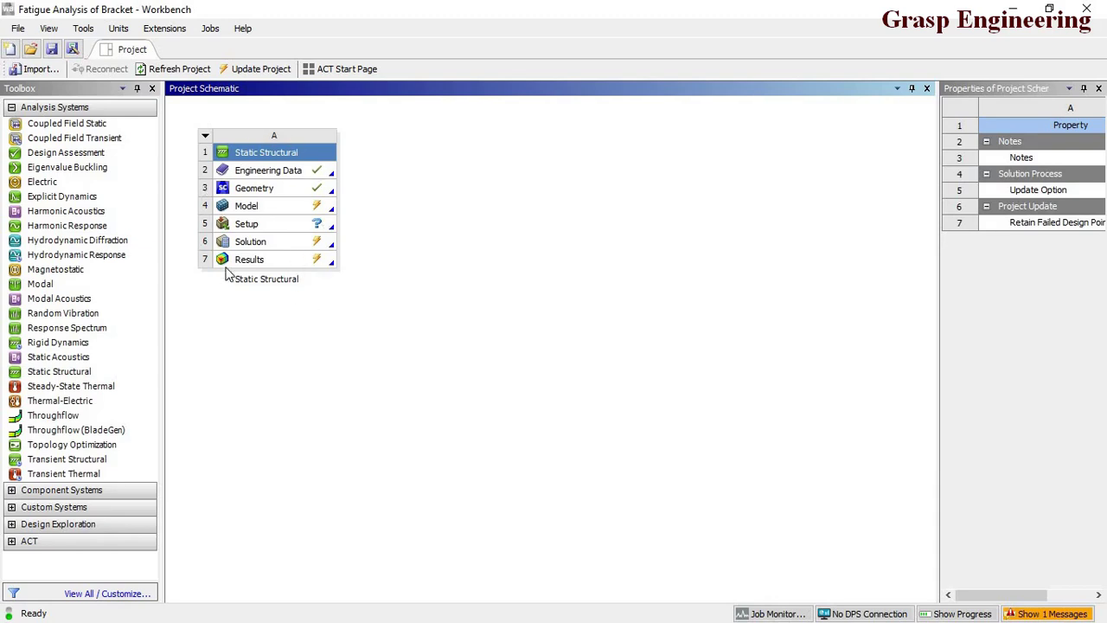
left_click(277, 190)
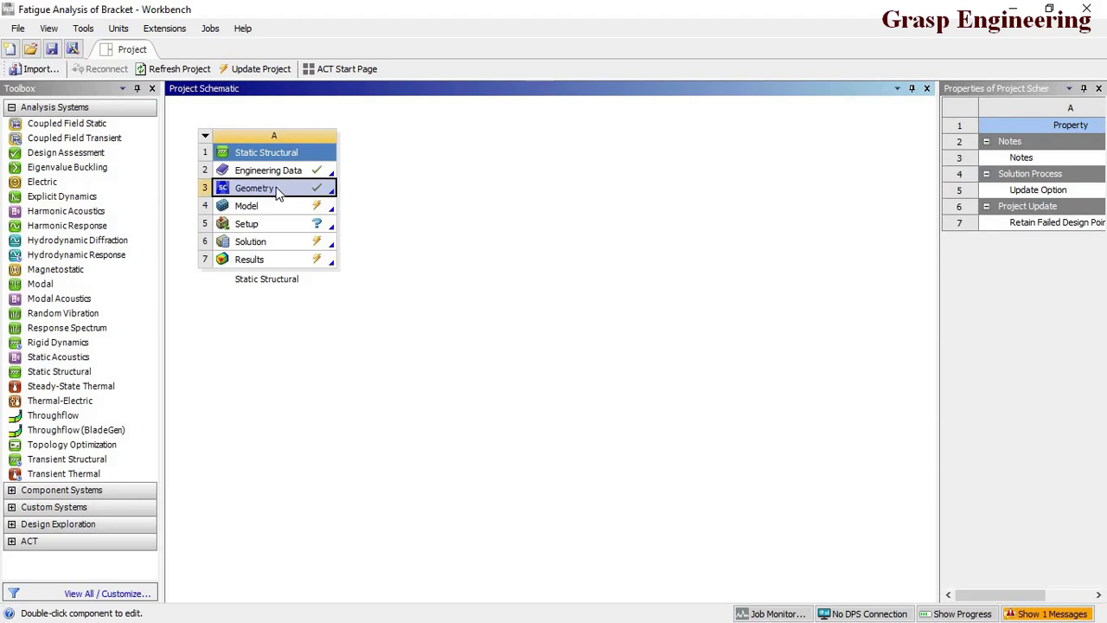
right_click(277, 190)
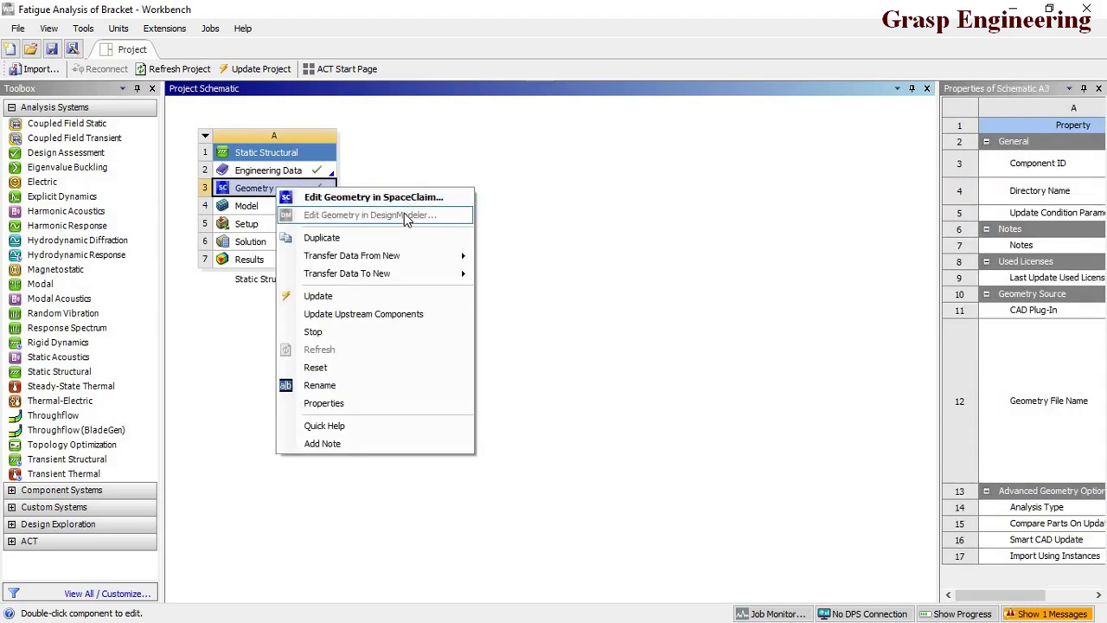
mouse_move(393, 255)
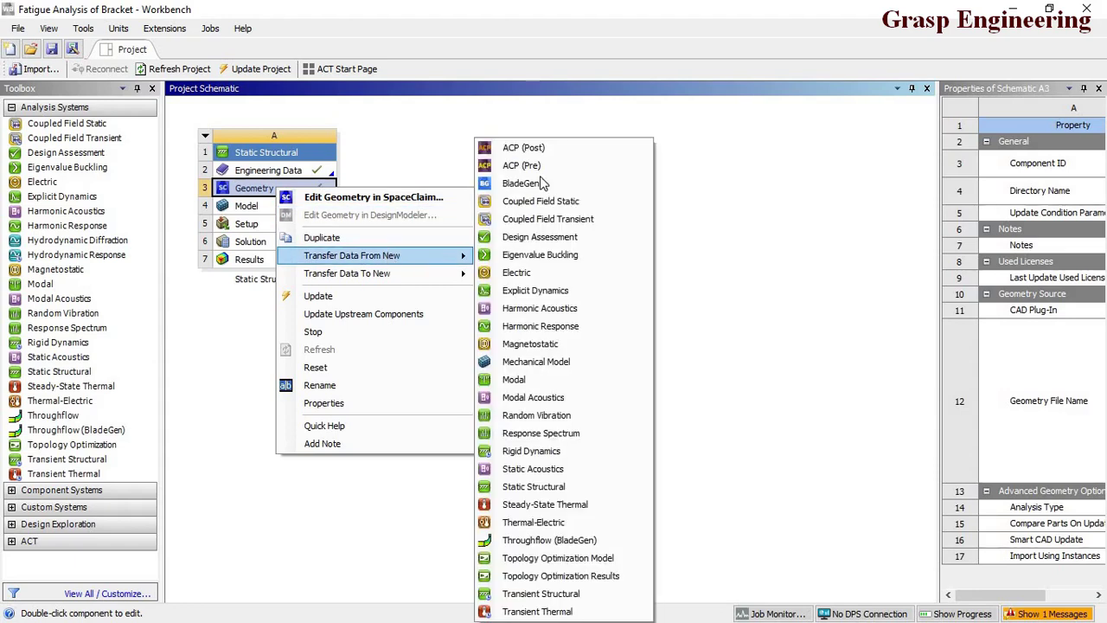
left_click(749, 282)
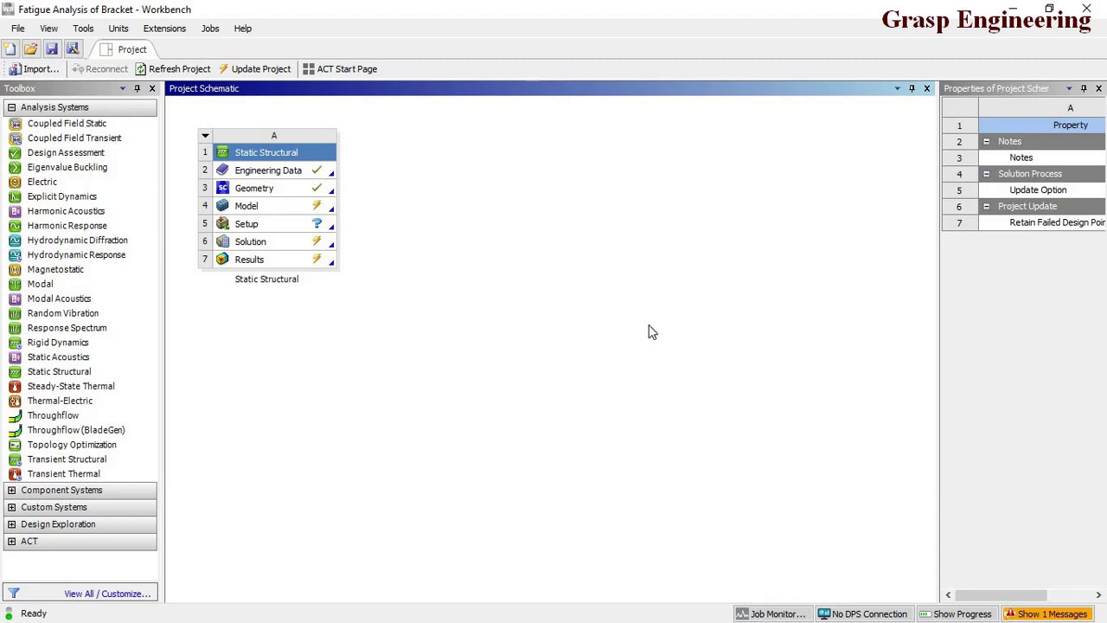
Switch to the SpaceClaim window, inspect the bracket geometry from several sides, and return to the Workbench project
key("alt+Tab")
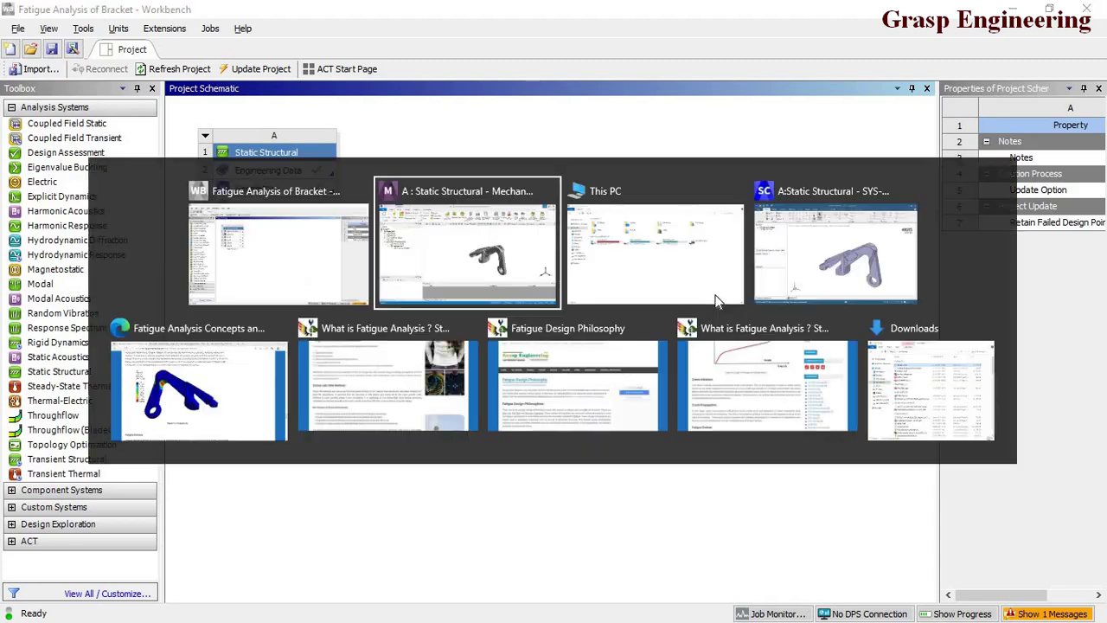
left_click(856, 249)
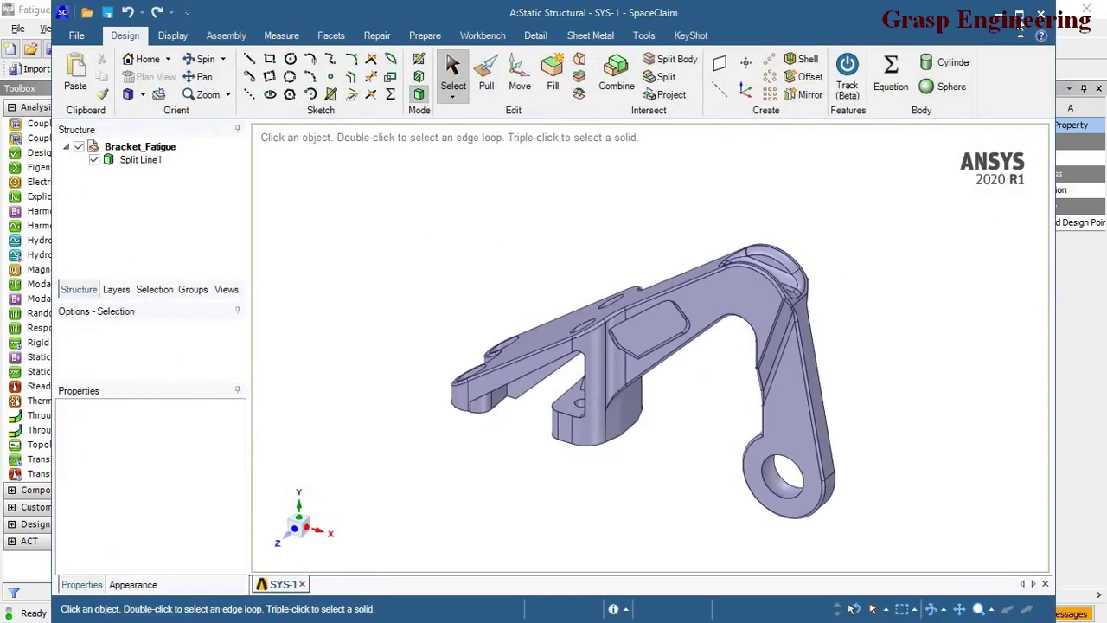
left_click(1021, 12)
middle_click_drag(623, 389, 449, 392)
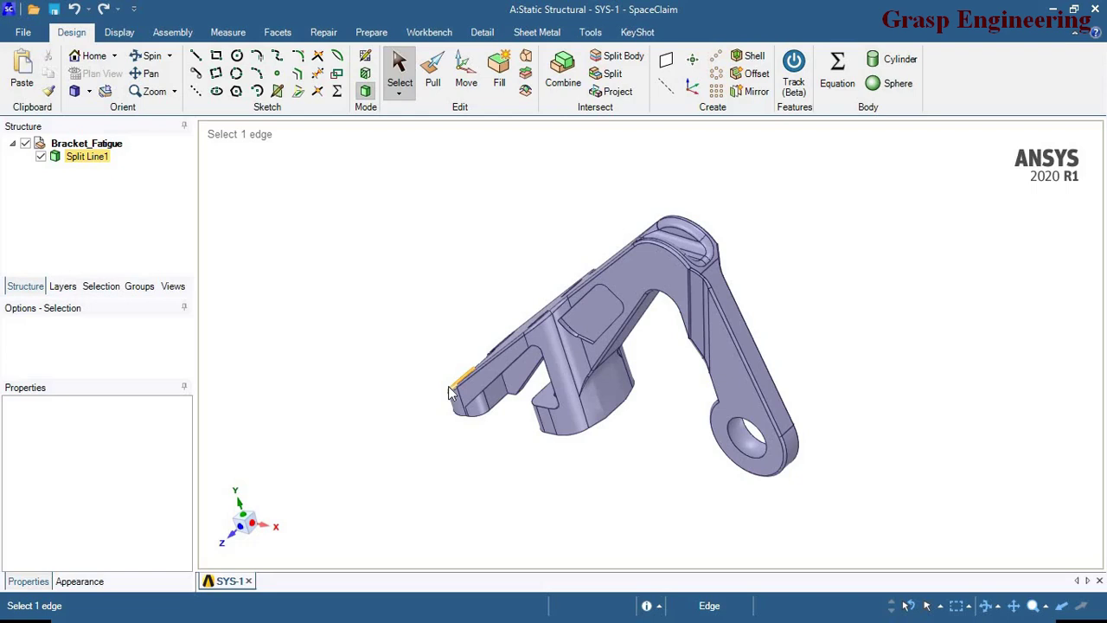
middle_click_drag(574, 512, 919, 277)
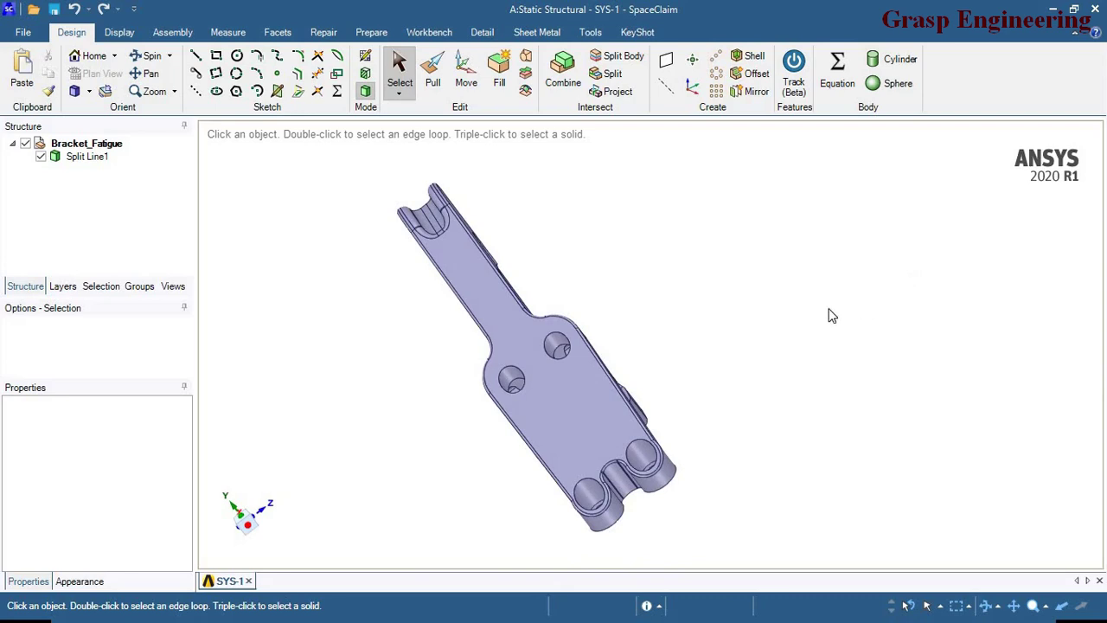
middle_click_drag(638, 354, 1093, 64)
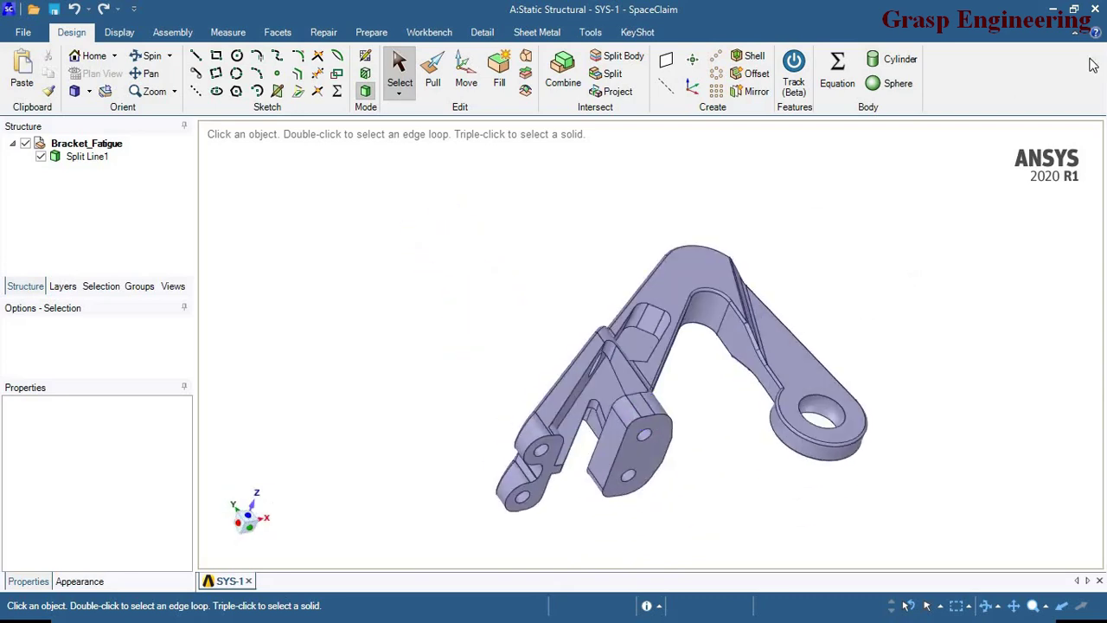
left_click(1054, 9)
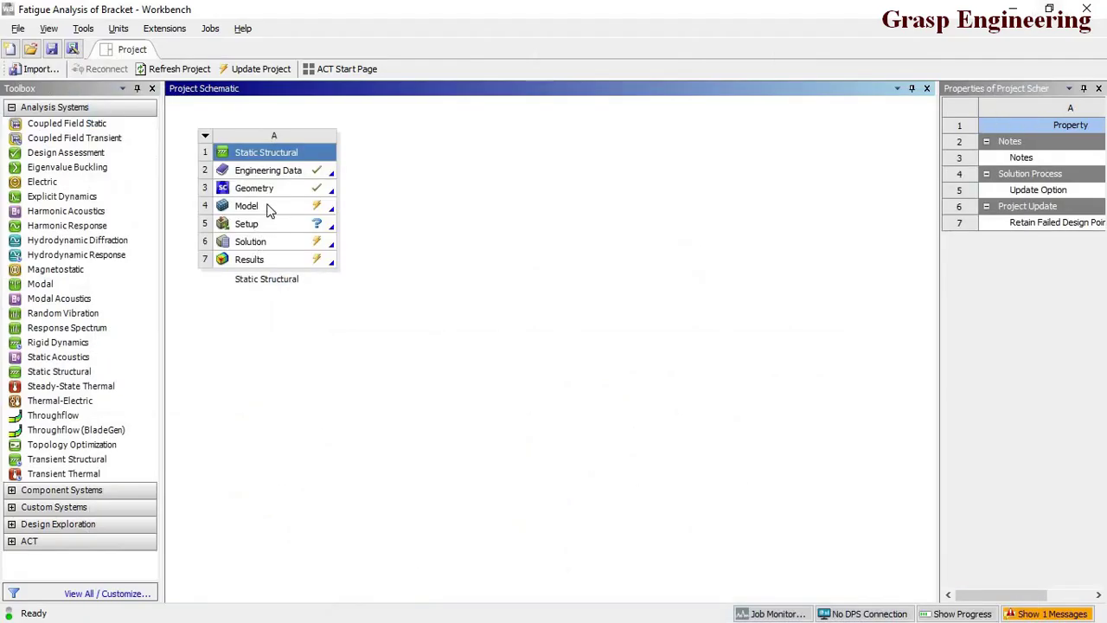
Open the Static Structural system's model in Mechanical and inspect the bracket from another angle
double_click(269, 211)
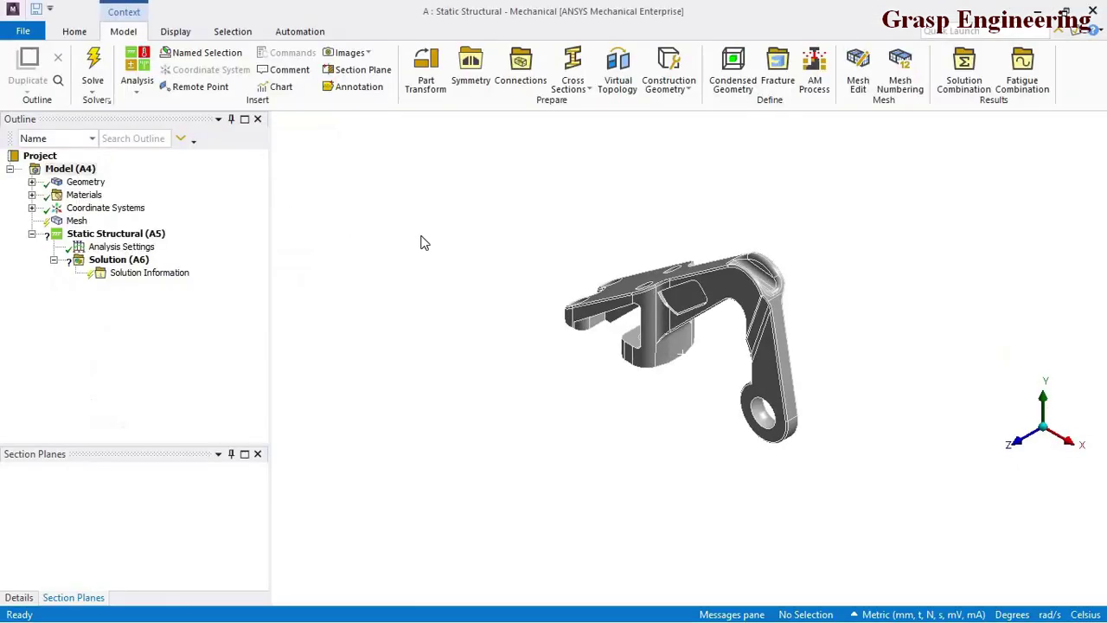
middle_click_drag(723, 320, 754, 349)
middle_click_drag(669, 313, 553, 372)
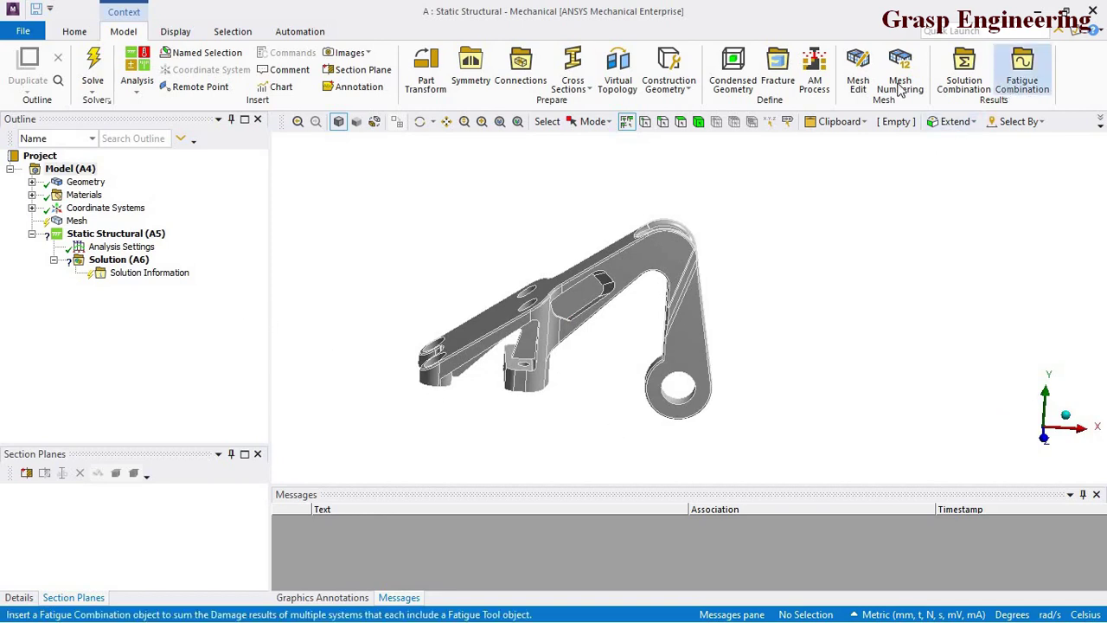
Review the Structural Steel material data in the model, including density, isotropic elasticity, strain-life parameters, S-N curve and tensile strengths
left_click(32, 195)
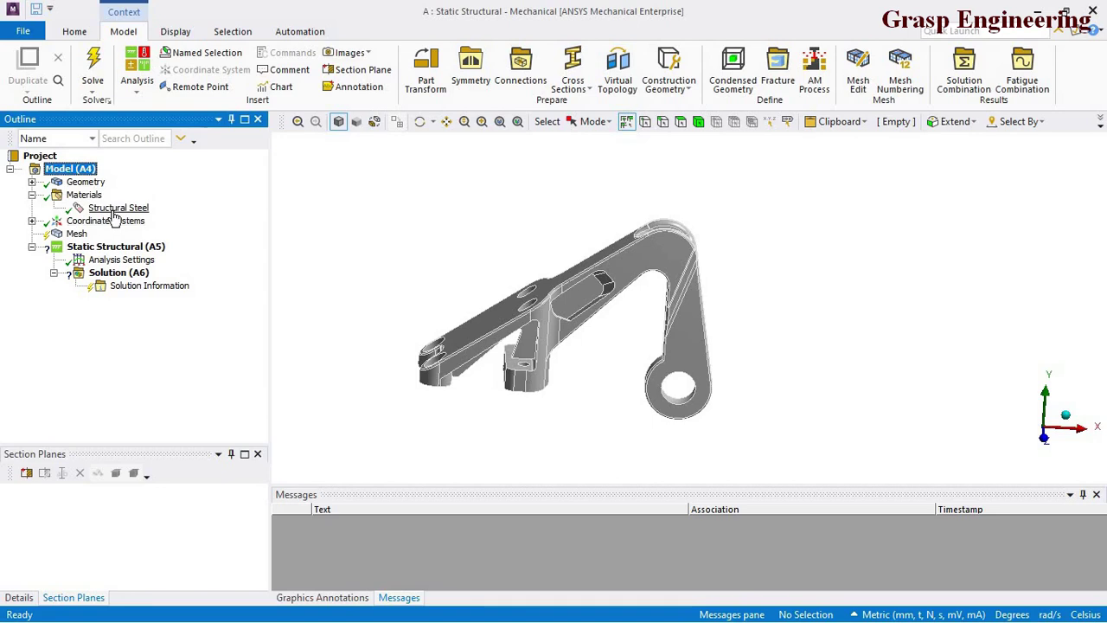
left_click(112, 212)
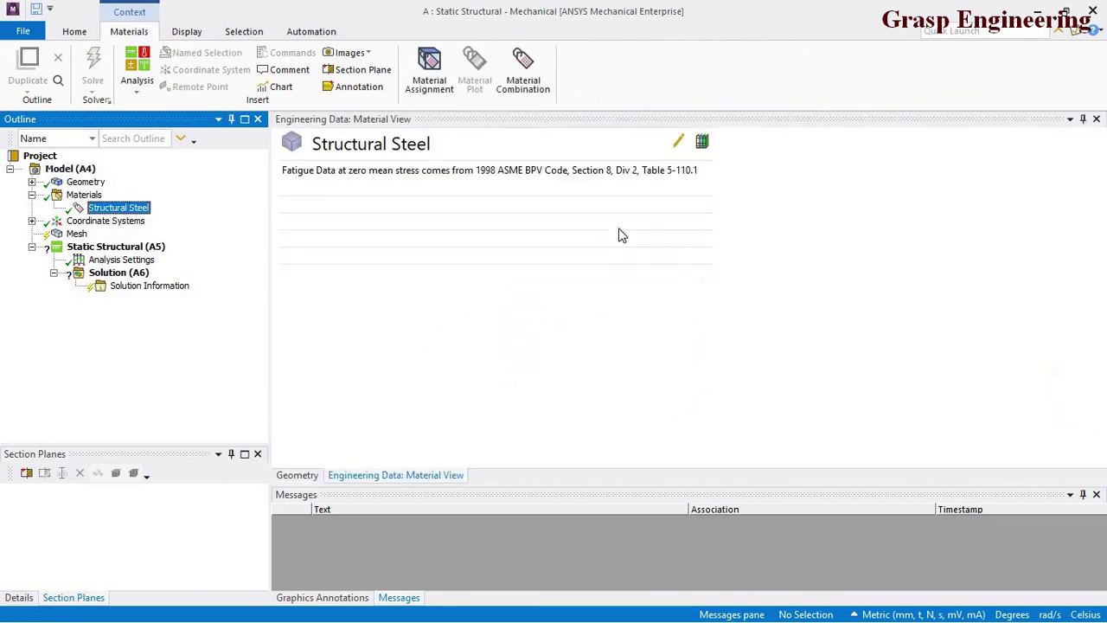
scroll(552, 389, "down", 3)
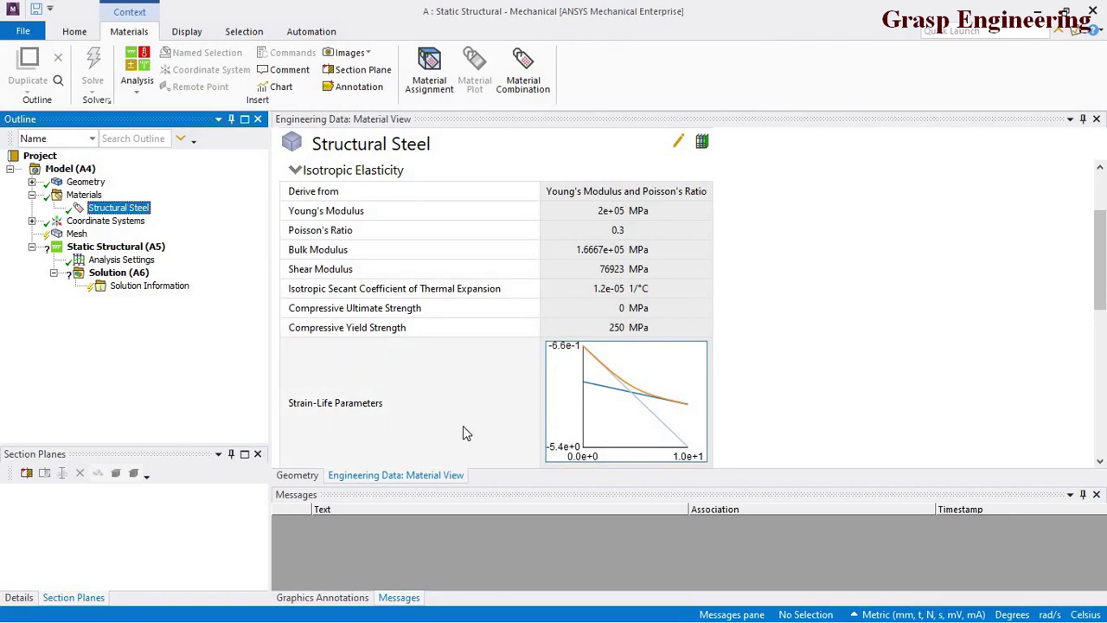
scroll(647, 424, "down", 2)
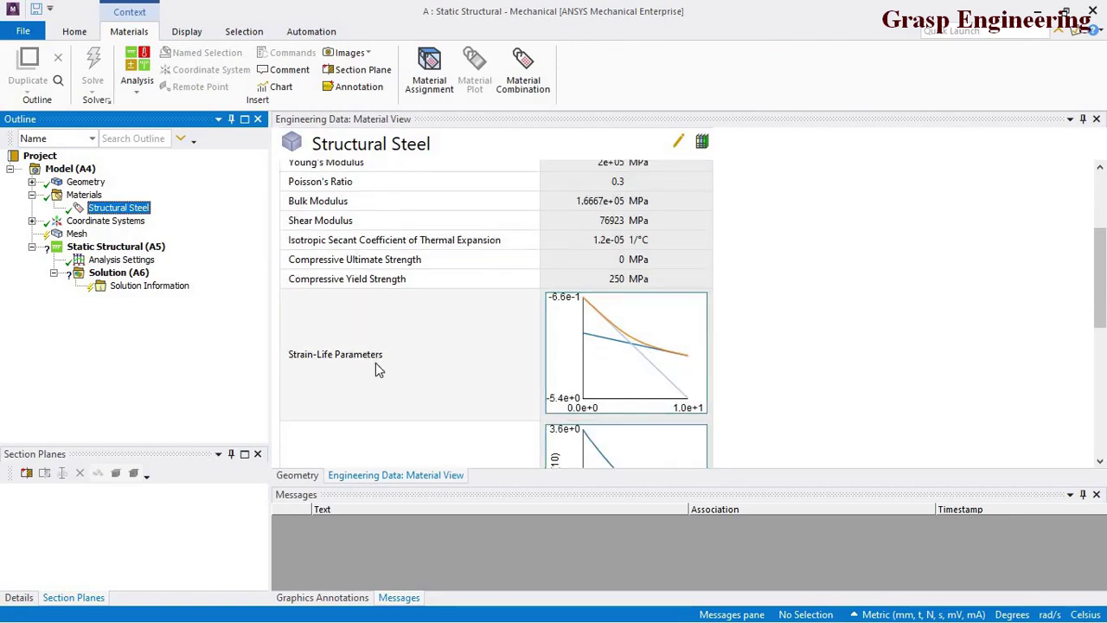
scroll(375, 365, "down", 2)
scroll(374, 418, "down", 6)
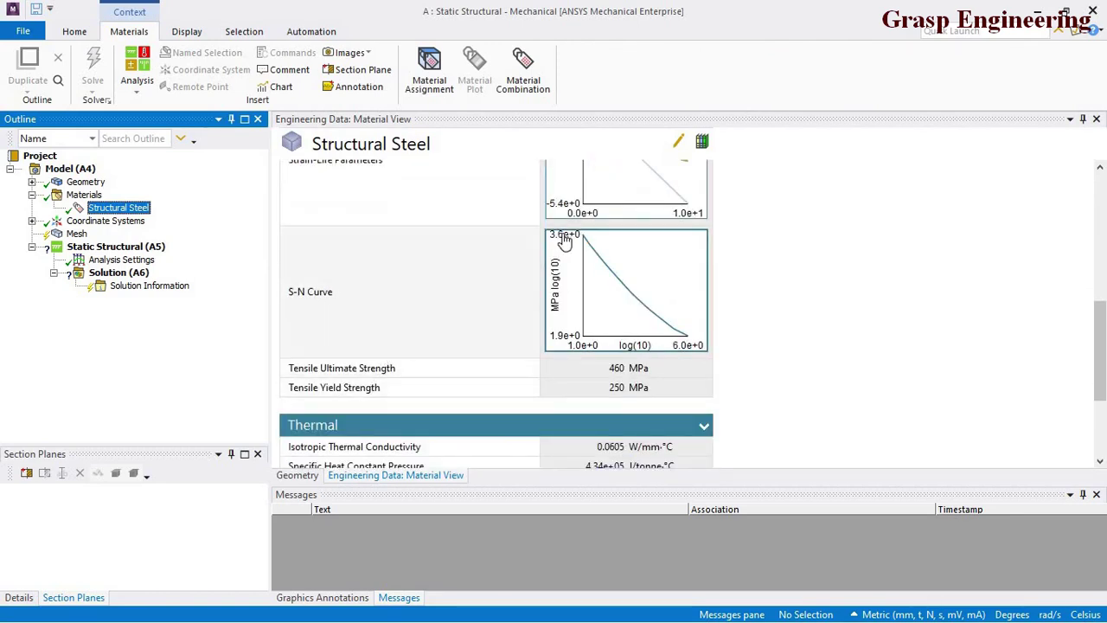
scroll(514, 406, "down", 6)
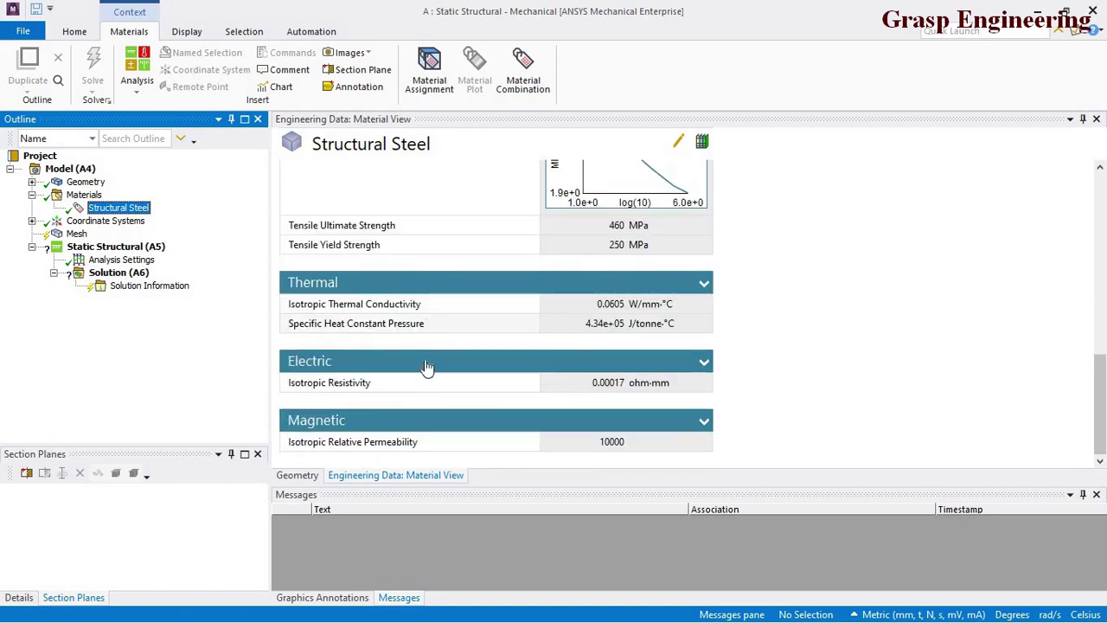
scroll(445, 366, "up", 19)
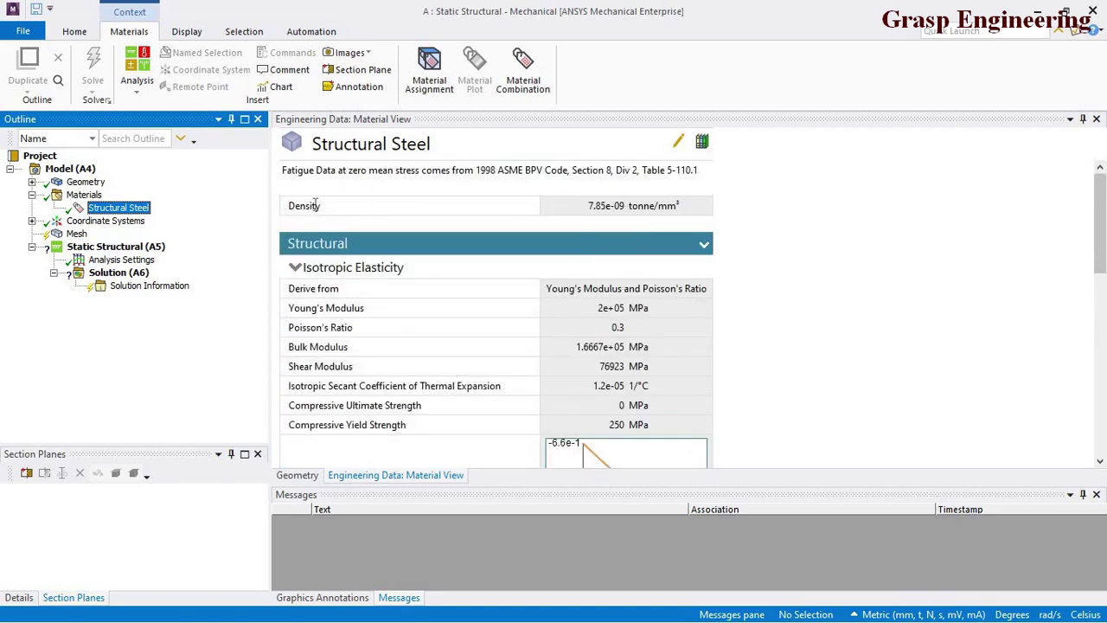
right_click(119, 210)
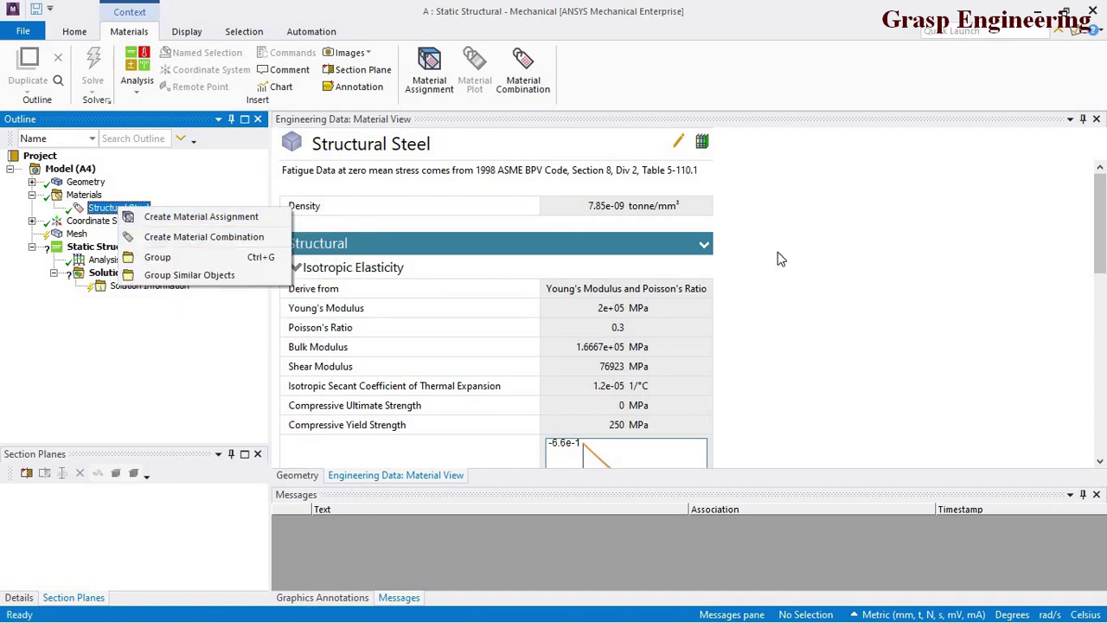
left_click(905, 235)
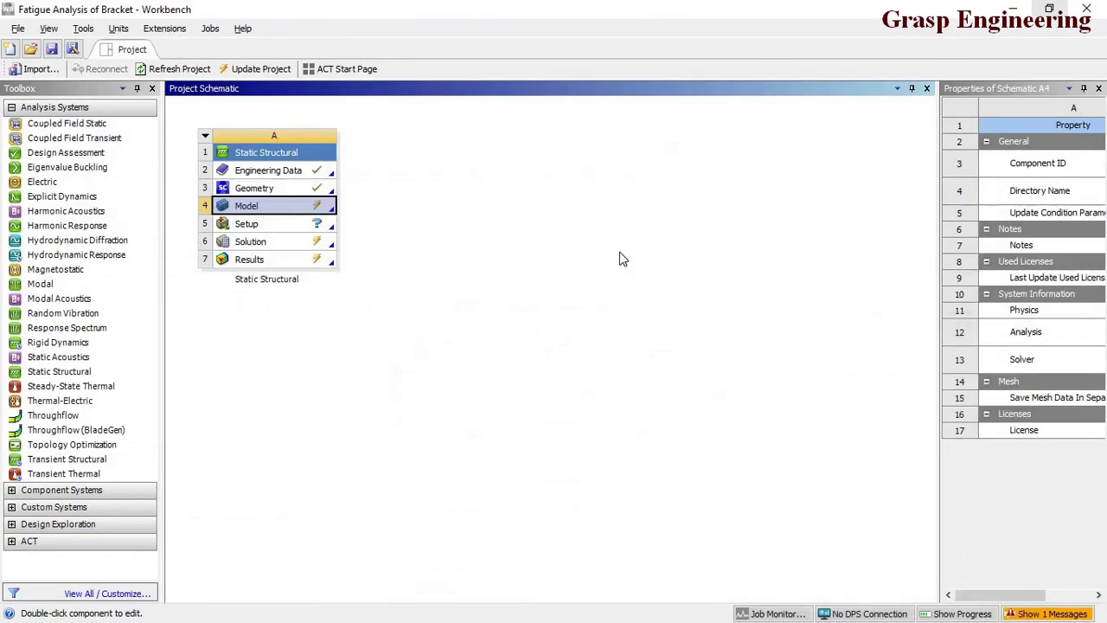
Open the system's Engineering Data, browse the General Materials library for alternatives to Structural Steel, and return to the project schematic
double_click(265, 173)
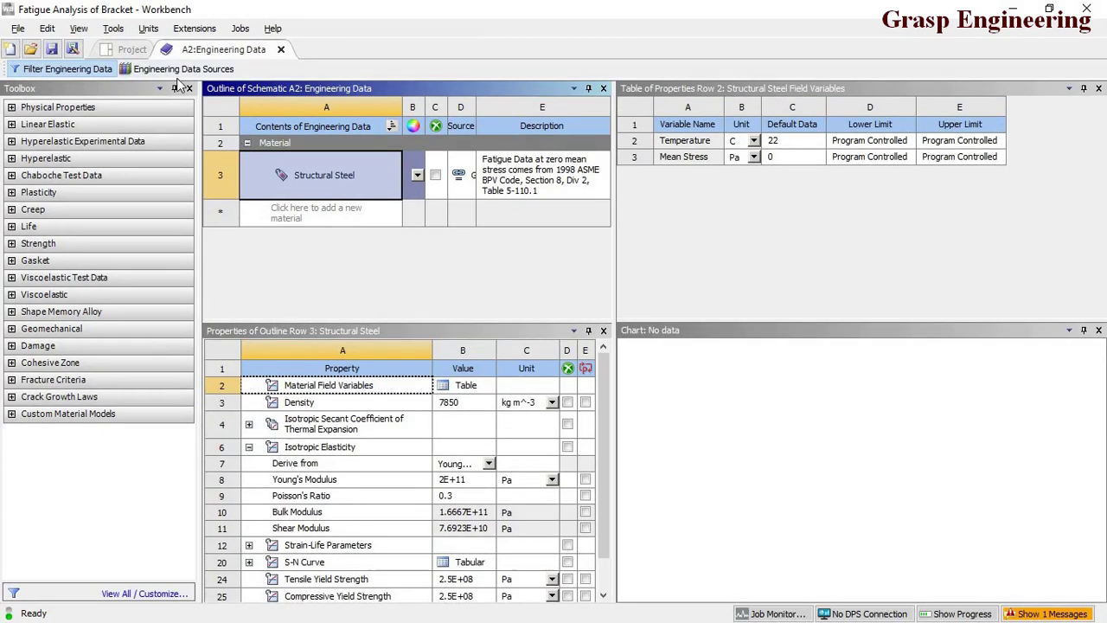
left_click(303, 215)
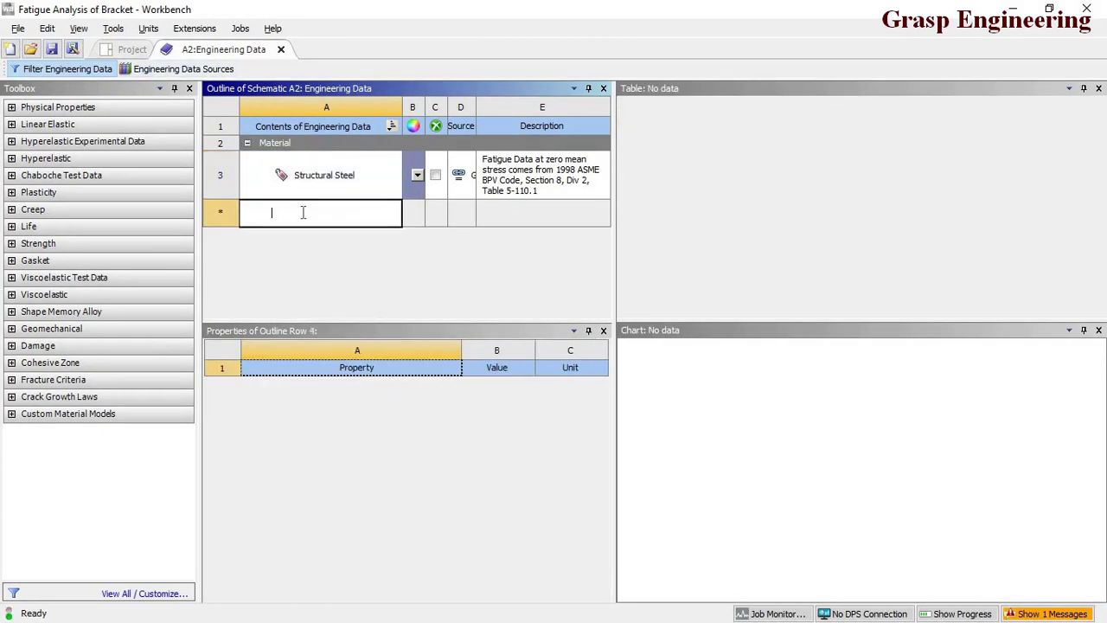
left_click(147, 69)
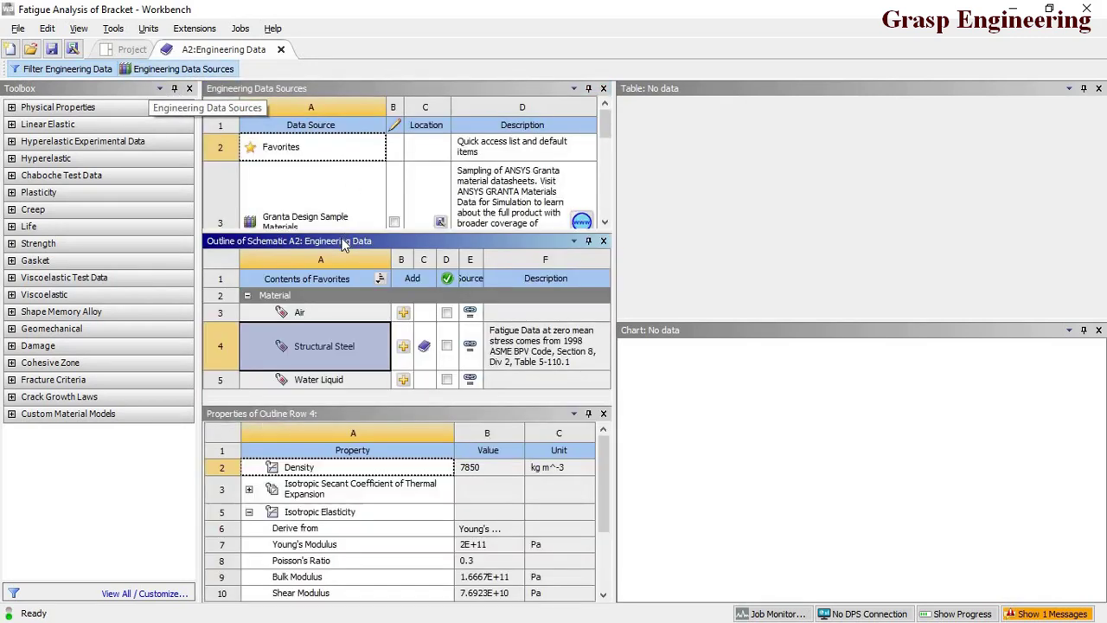
left_click_drag(346, 232, 322, 328)
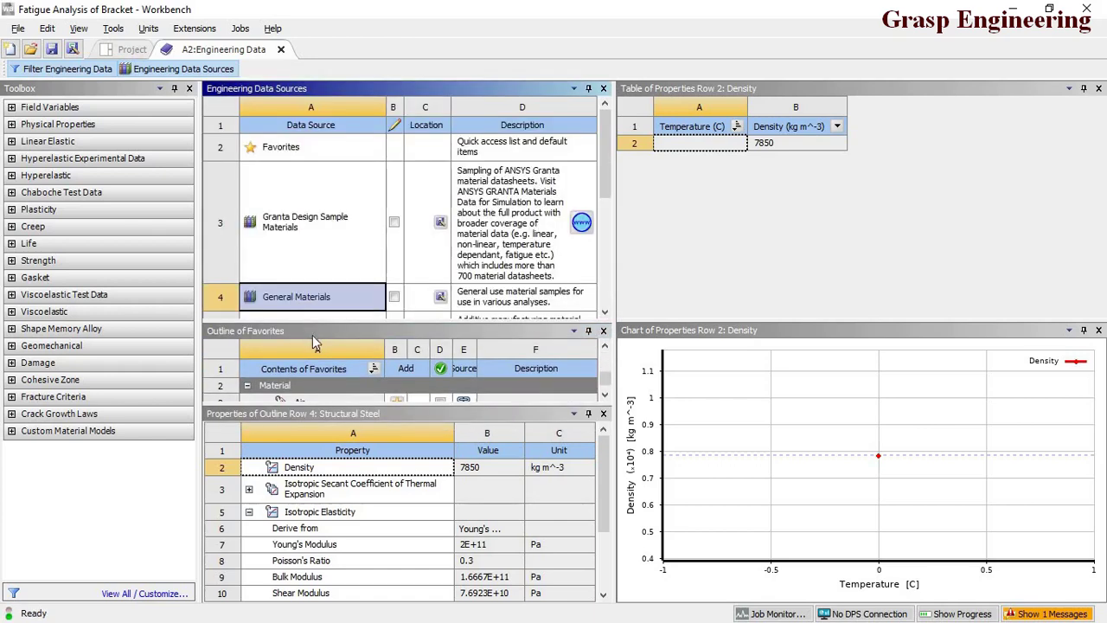
left_click_drag(318, 324, 353, 194)
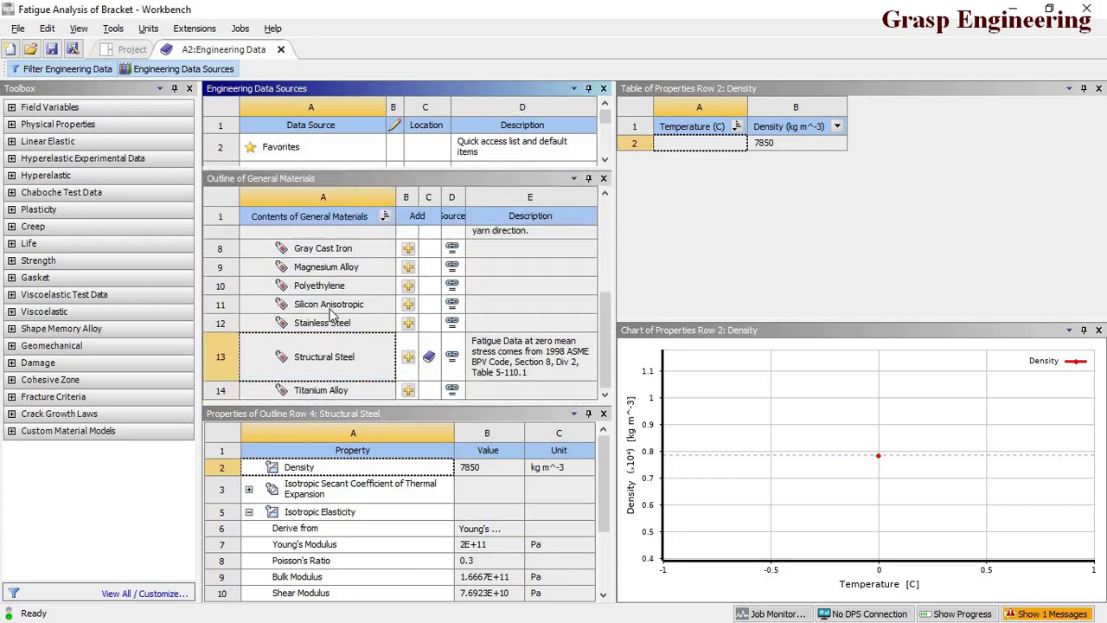
scroll(340, 344, "up", 5)
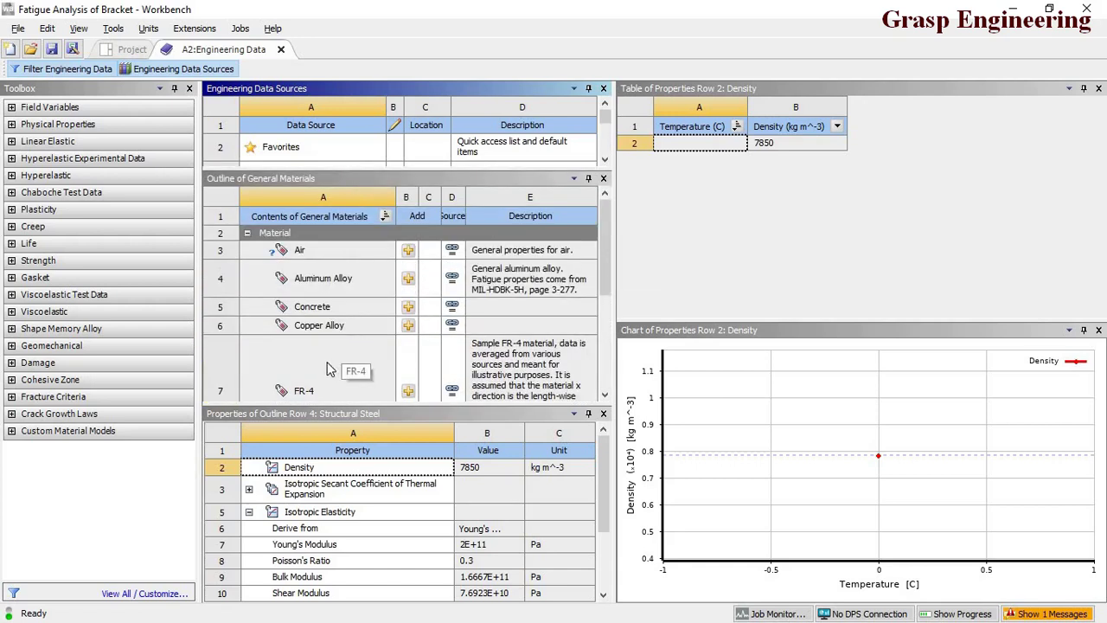
scroll(341, 346, "down", 5)
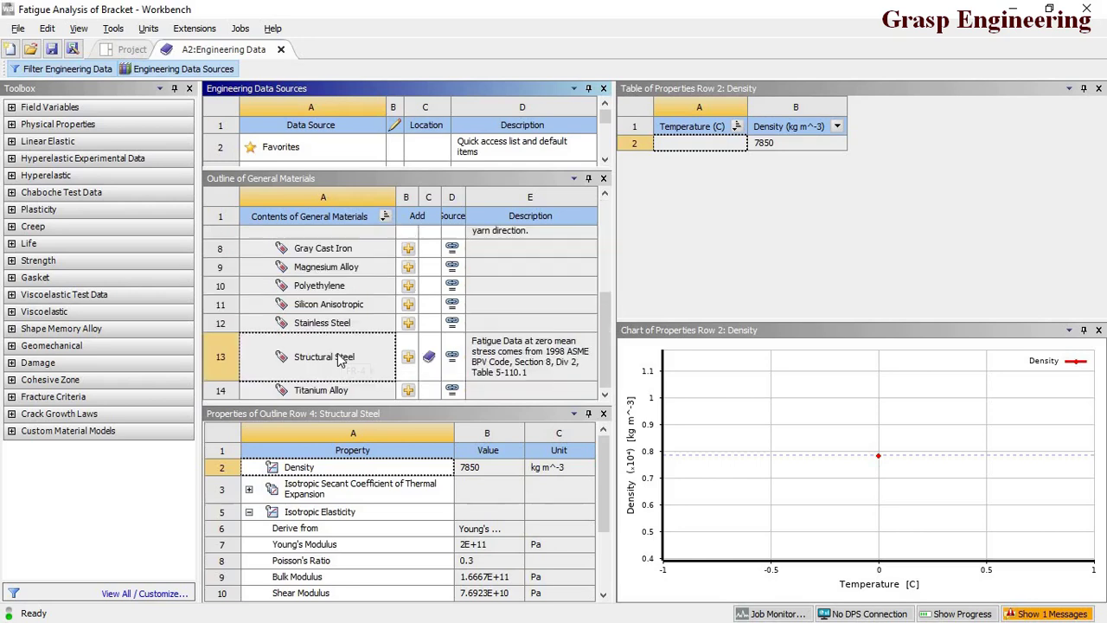
left_click(117, 52)
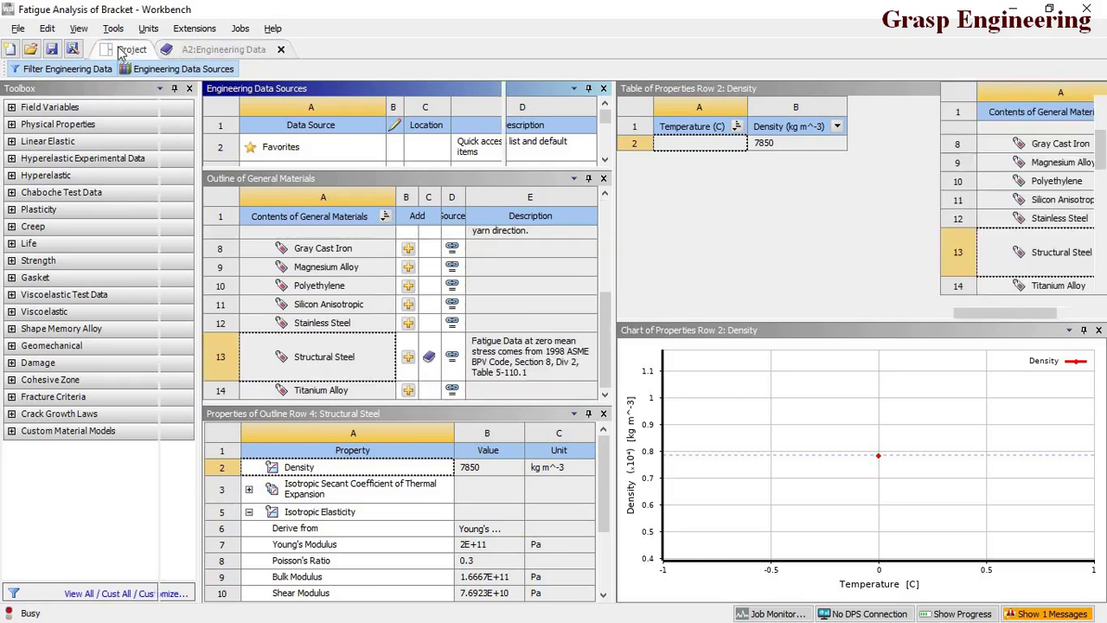
Reopen the model in Mechanical and check the material assignment in the details of the bracket body
double_click(282, 215)
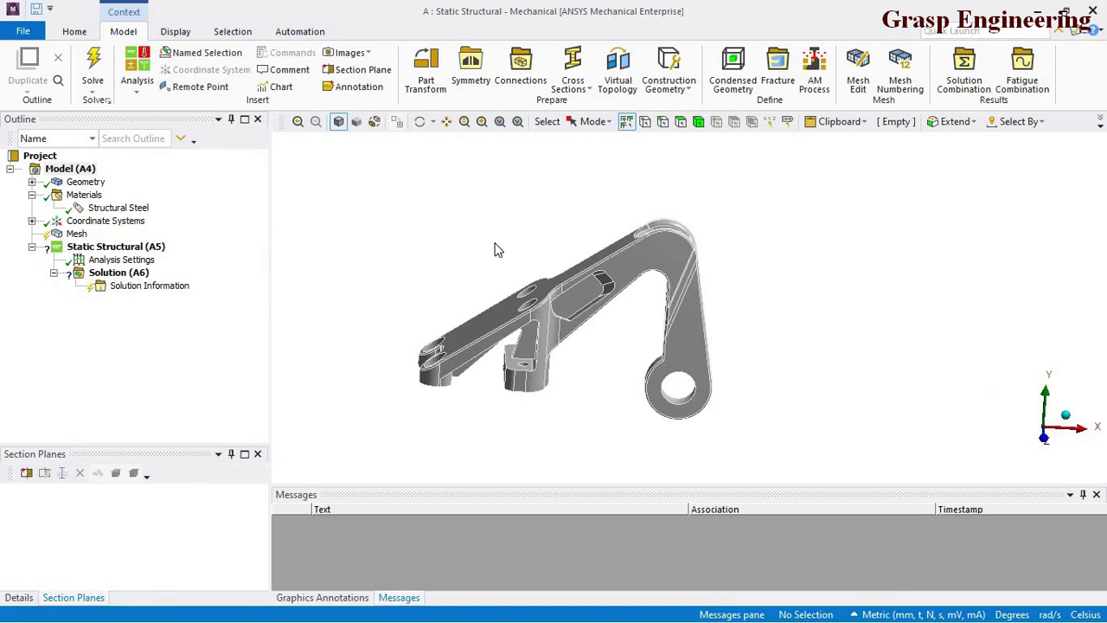
middle_click_drag(471, 308, 568, 366)
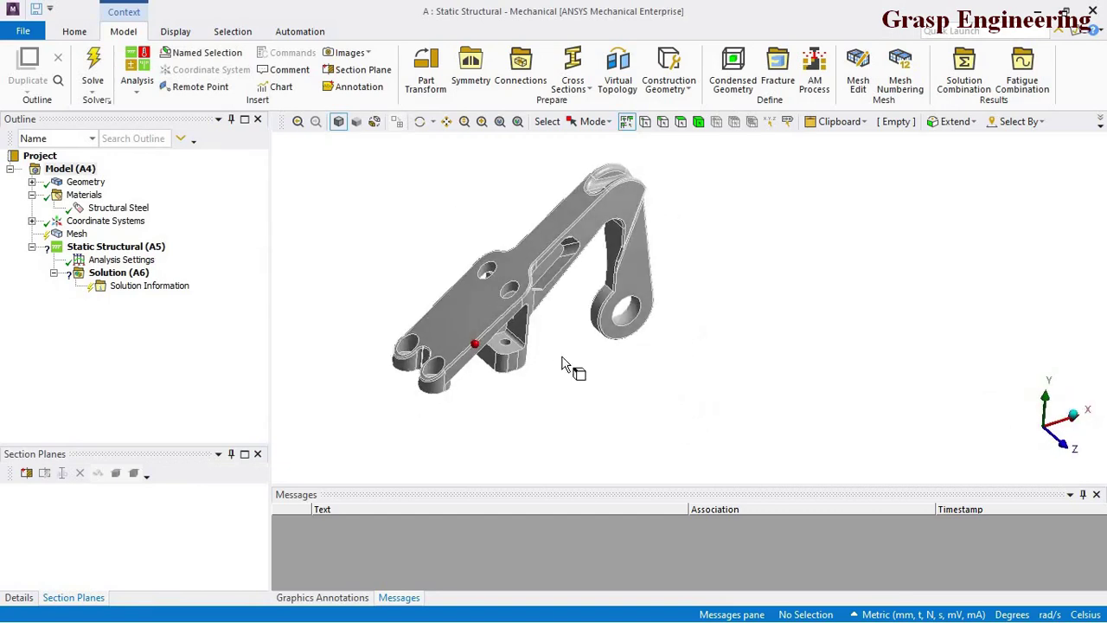
left_click(92, 183)
left_click(31, 182)
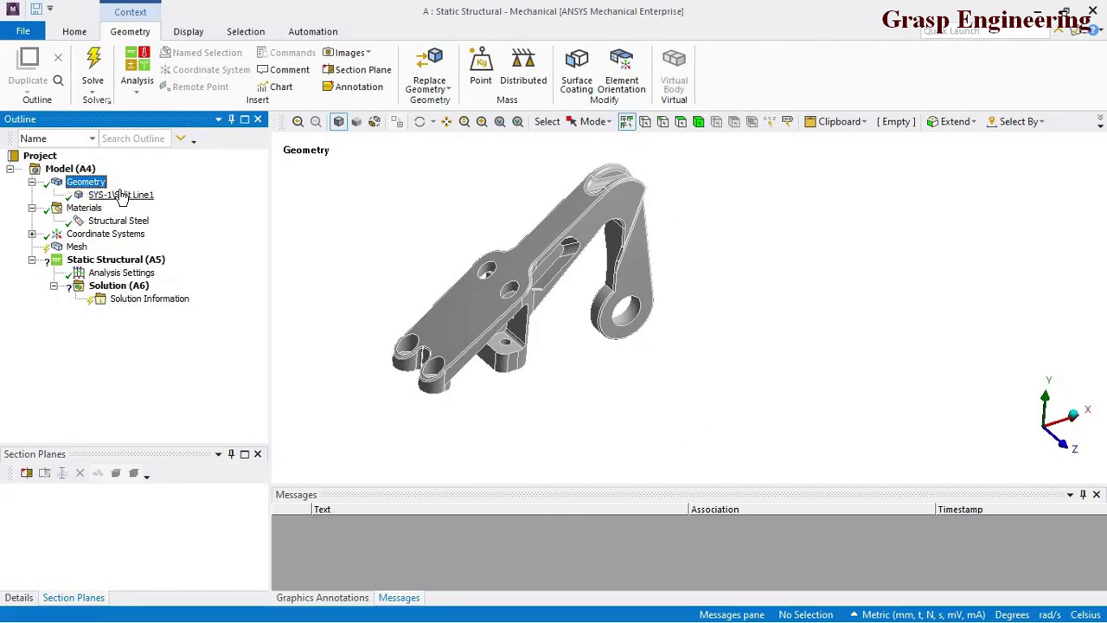
left_click(121, 195)
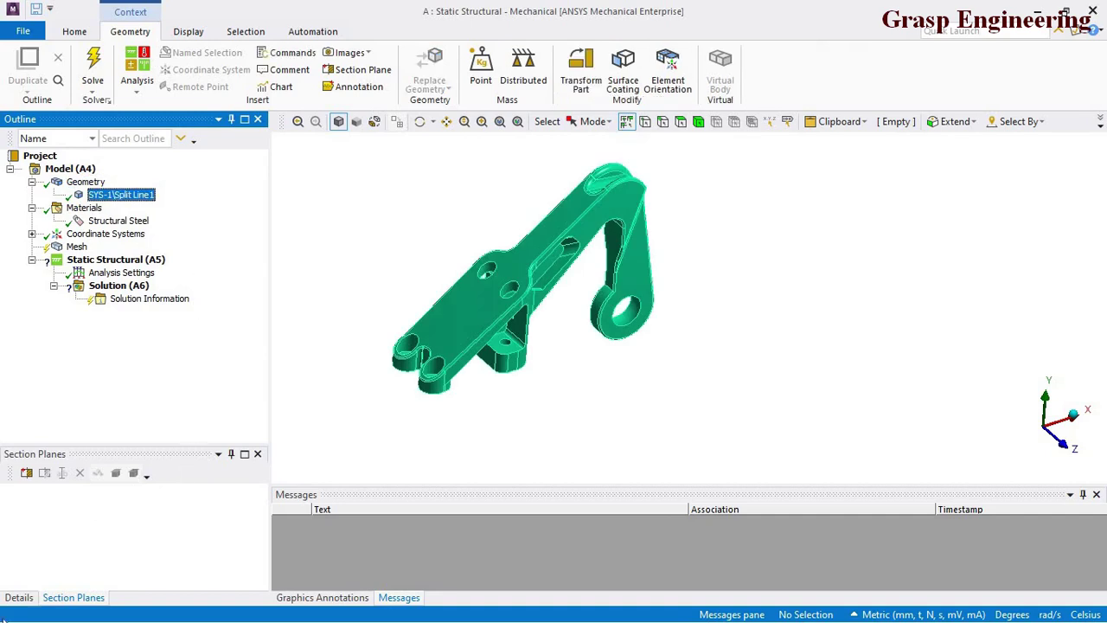
left_click(19, 598)
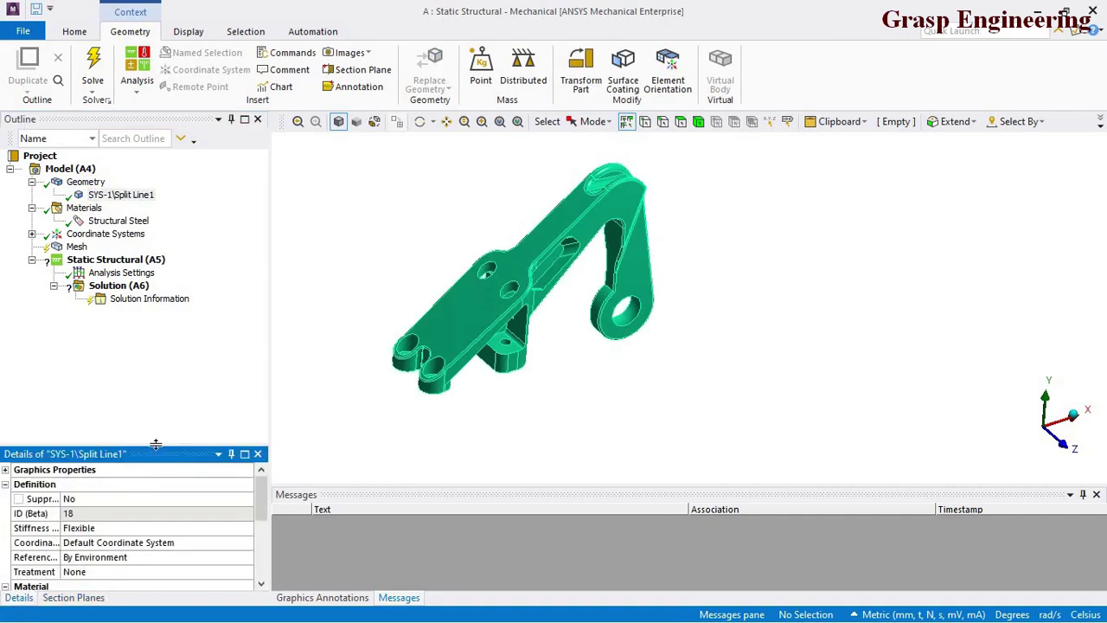
left_click_drag(156, 444, 171, 349)
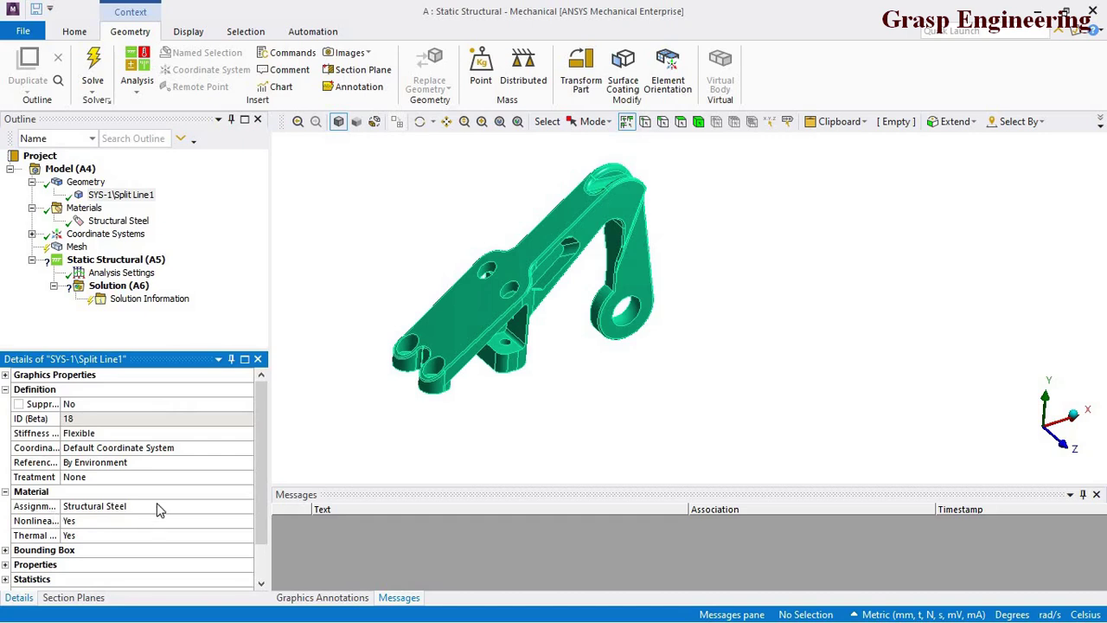
Generate the bracket's mesh with the default element size and inspect it
left_click(69, 260)
left_click(75, 249)
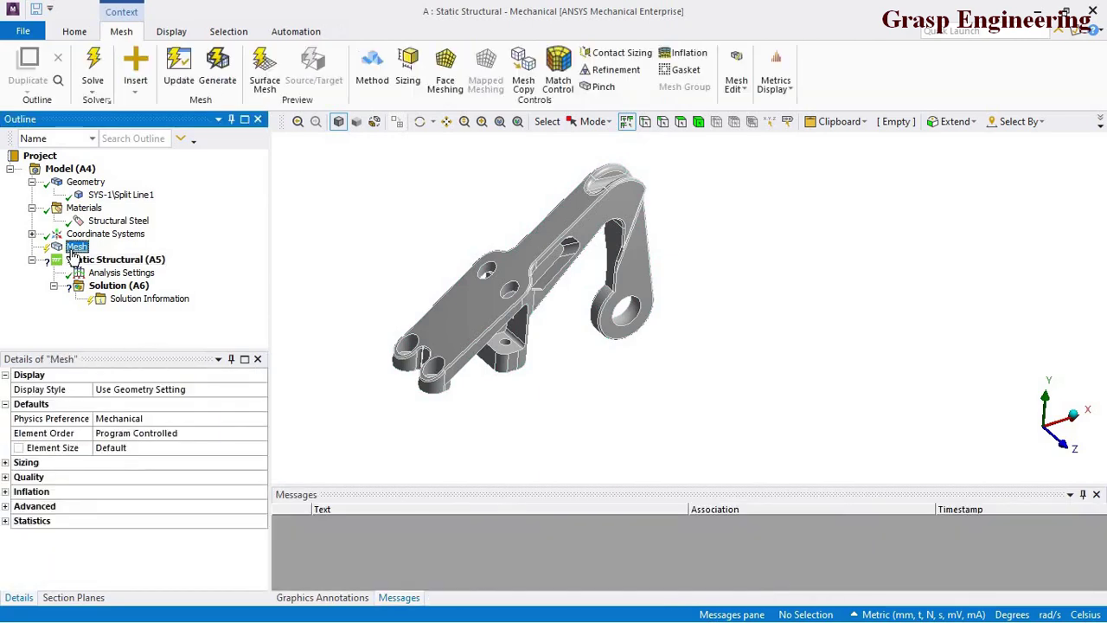
middle_click_drag(785, 353, 610, 360)
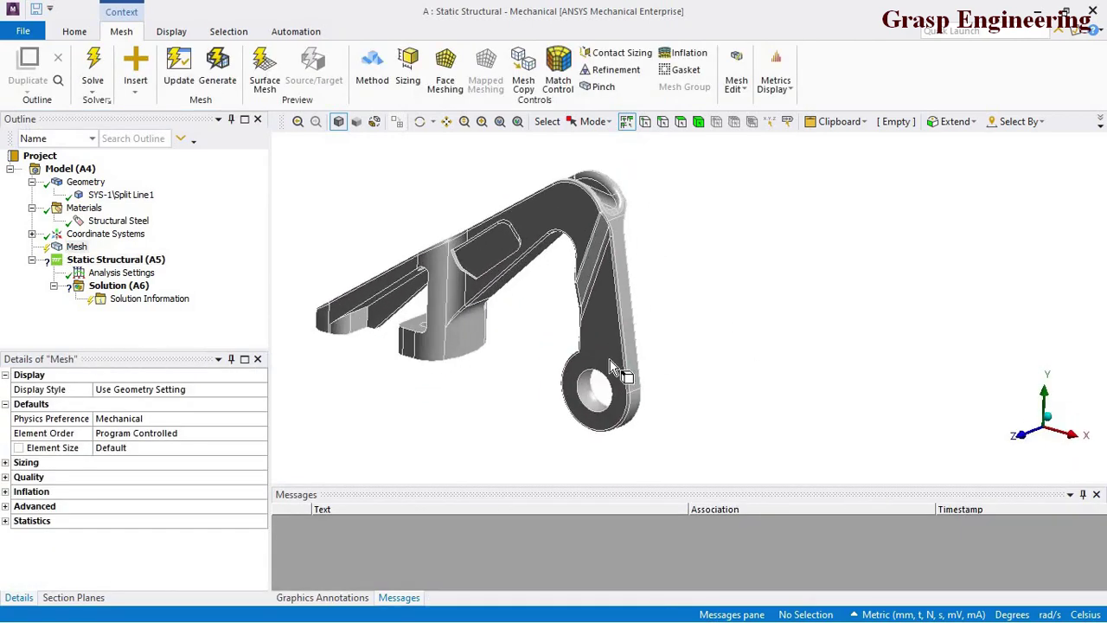
right_click(68, 249)
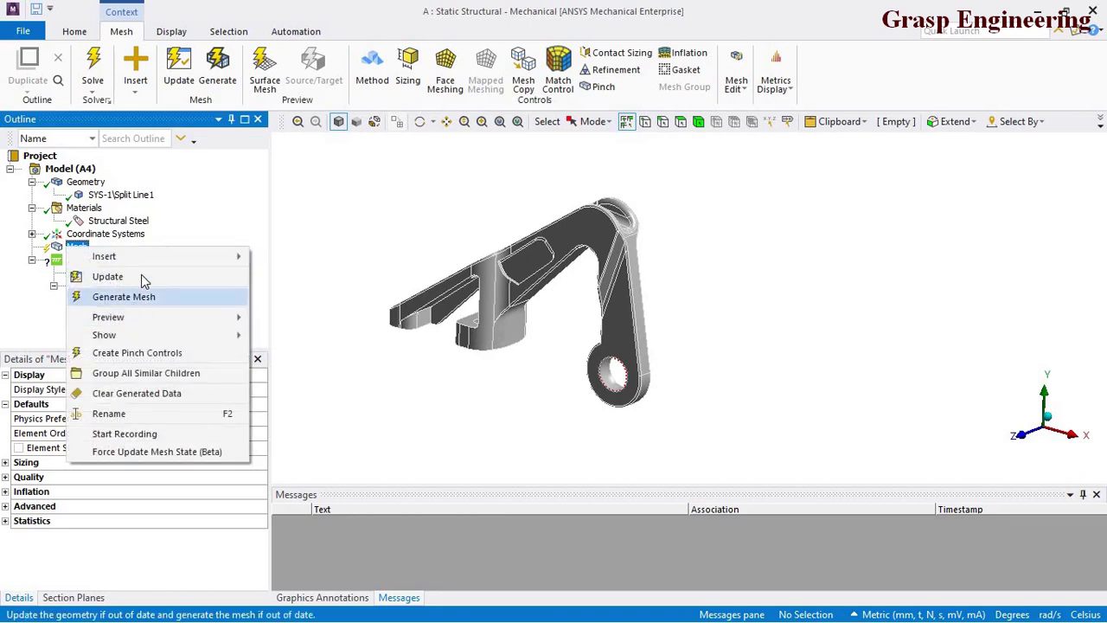
left_click(129, 300)
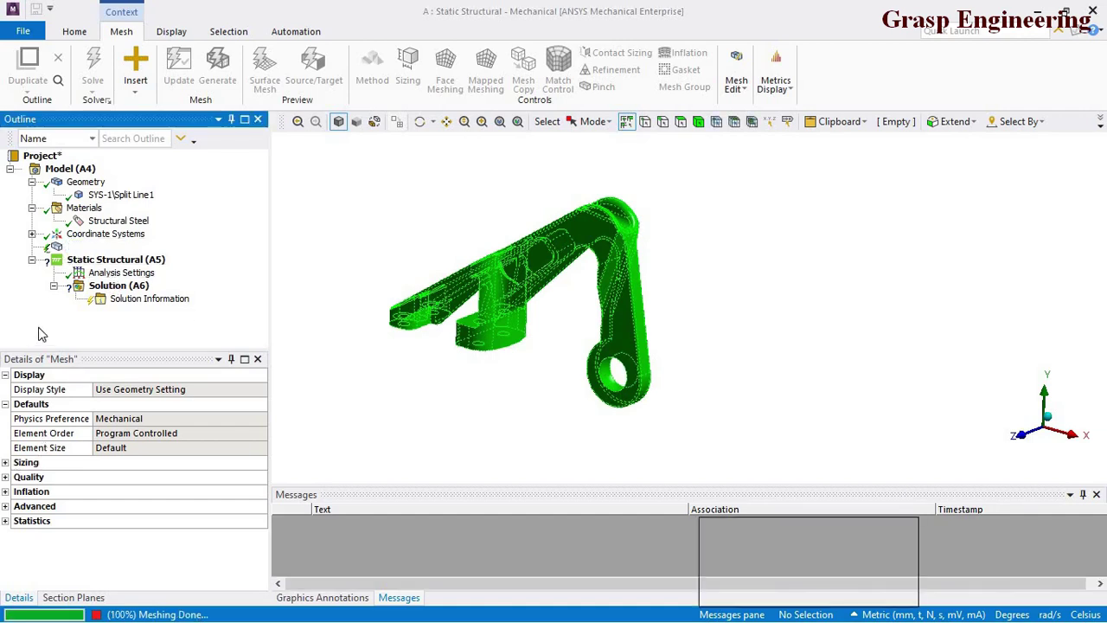
mouse_move(628, 355)
middle_mouse_down()
mouse_move(638, 295)
mouse_move(721, 324)
mouse_move(628, 350)
middle_mouse_up()
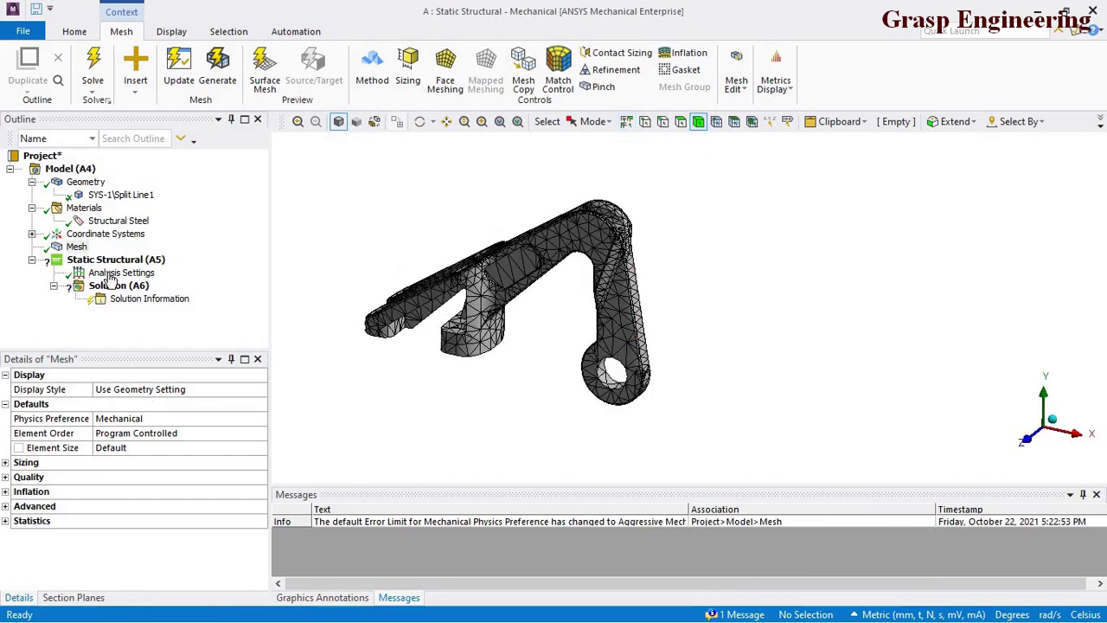
Add a body sizing control to the mesh, scoped to the bracket body, with a 3 mm element size
right_click(78, 248)
mouse_move(216, 254)
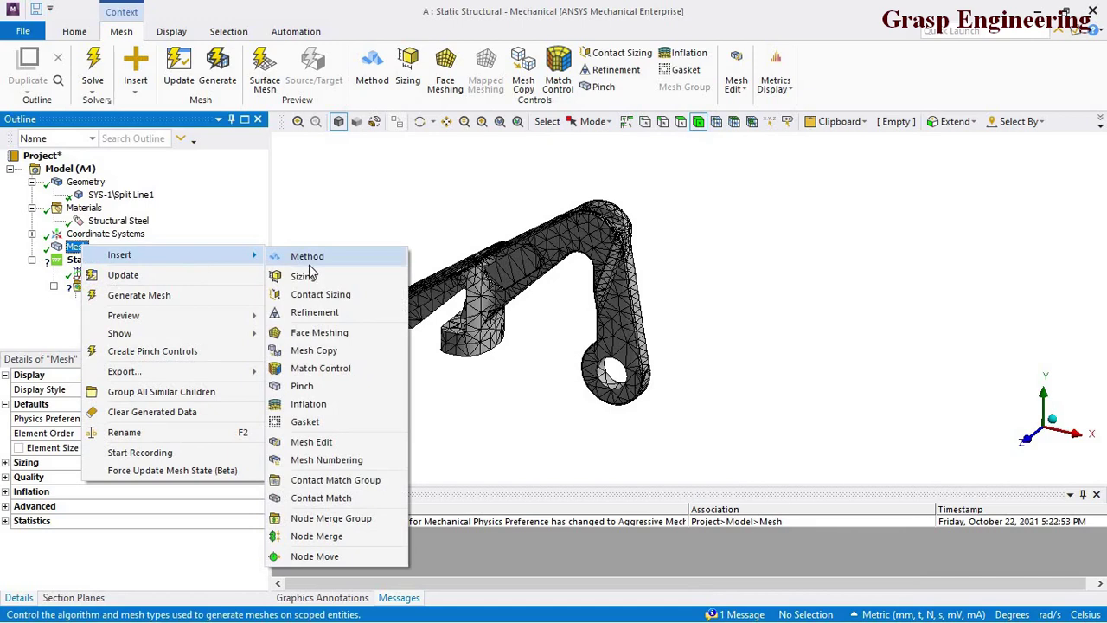
left_click(303, 276)
left_click(571, 251)
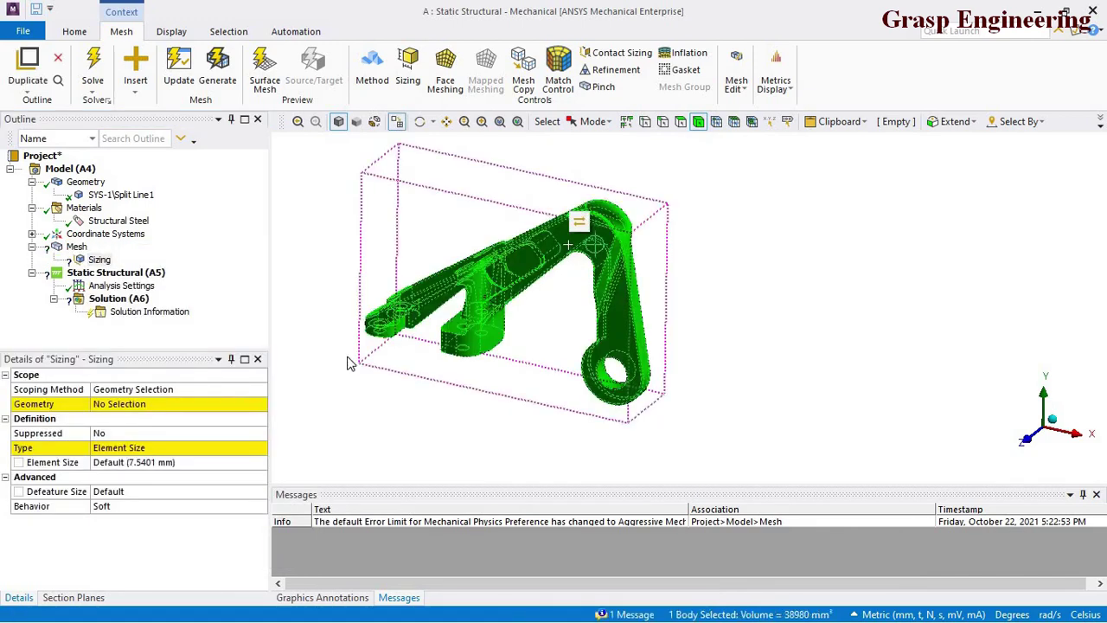
left_click(125, 404)
left_click(128, 463)
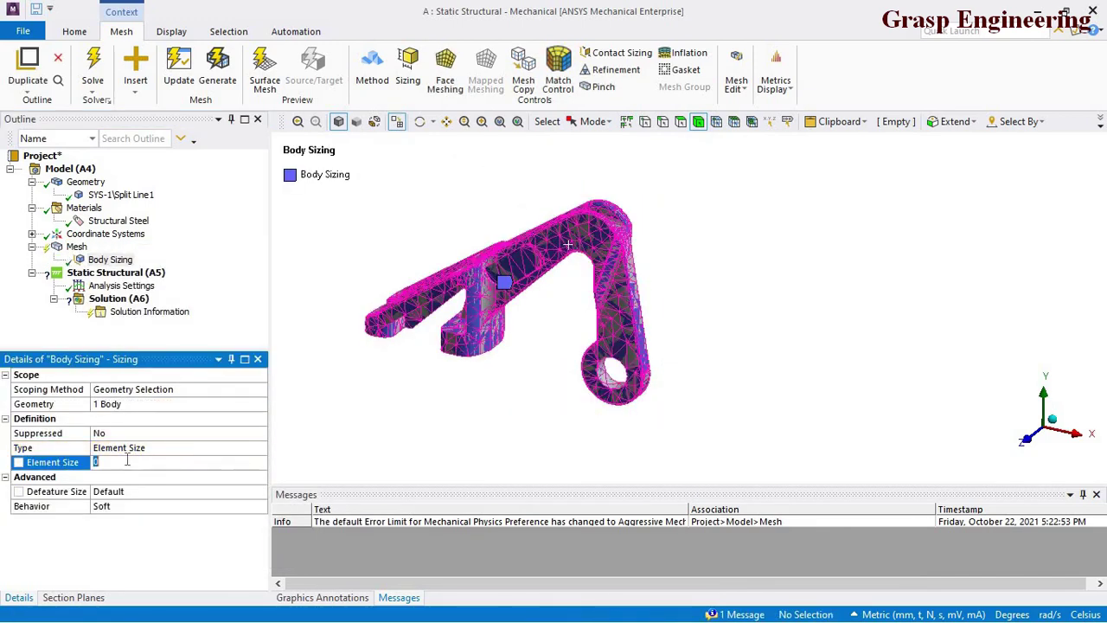
key("Return")
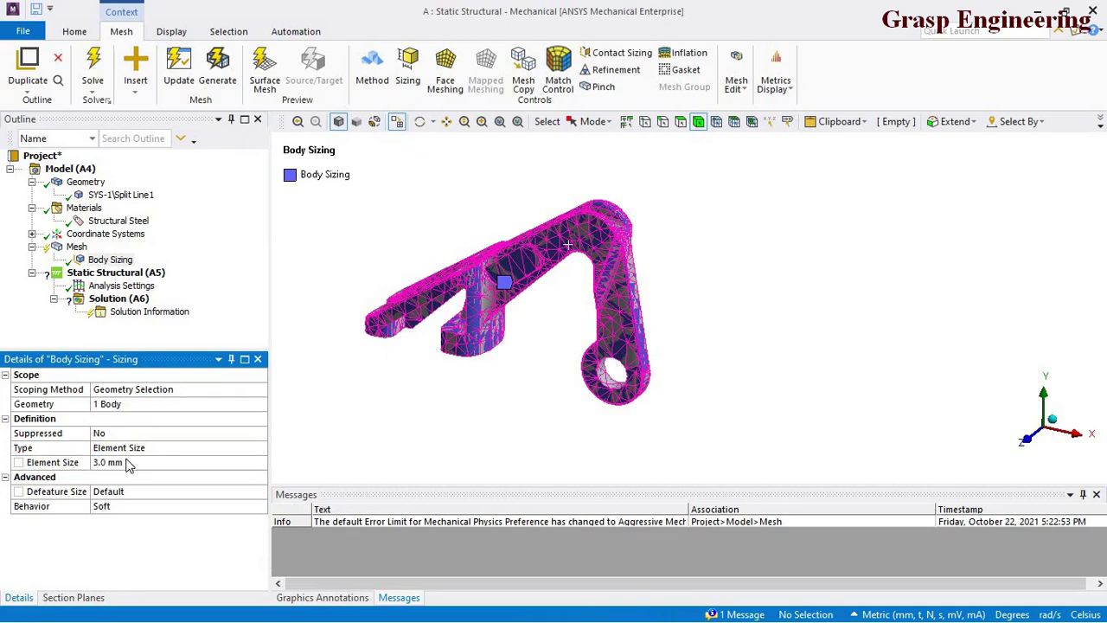
Clear the generated mesh data on the bracket body and regenerate its mesh with the body sizing applied
left_click(470, 254)
right_click(472, 254)
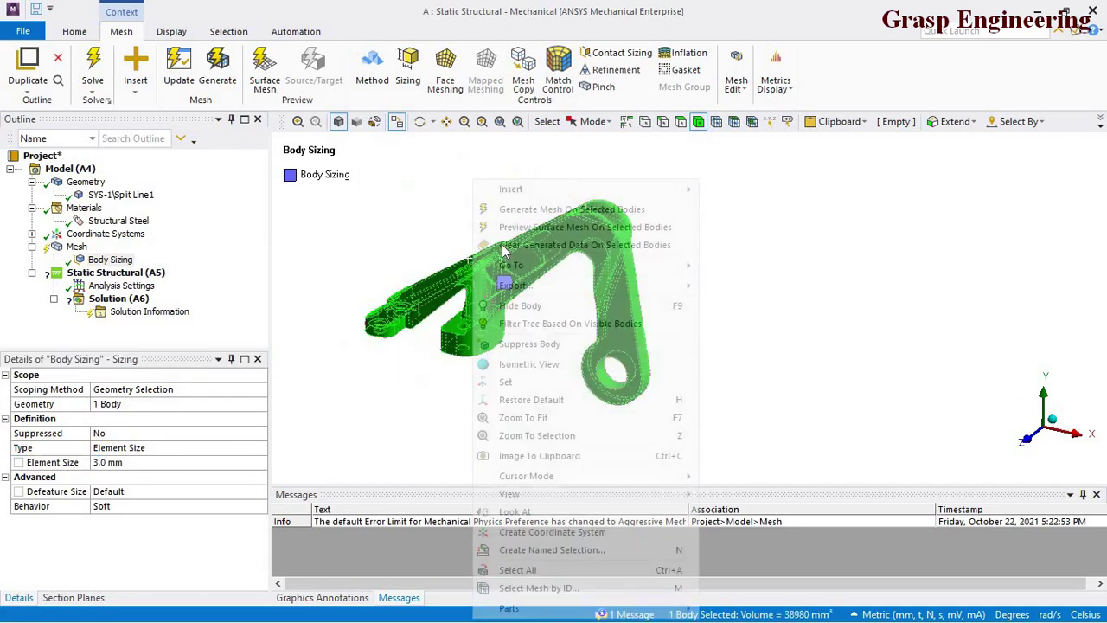
left_click(546, 245)
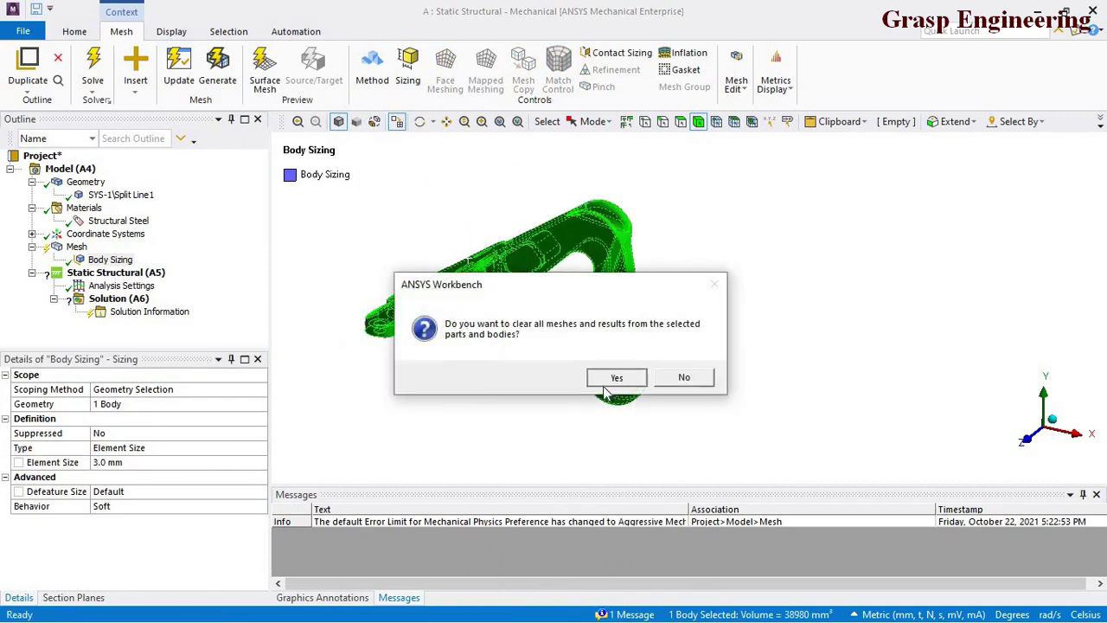
left_click(616, 376)
right_click(500, 235)
left_click(528, 228)
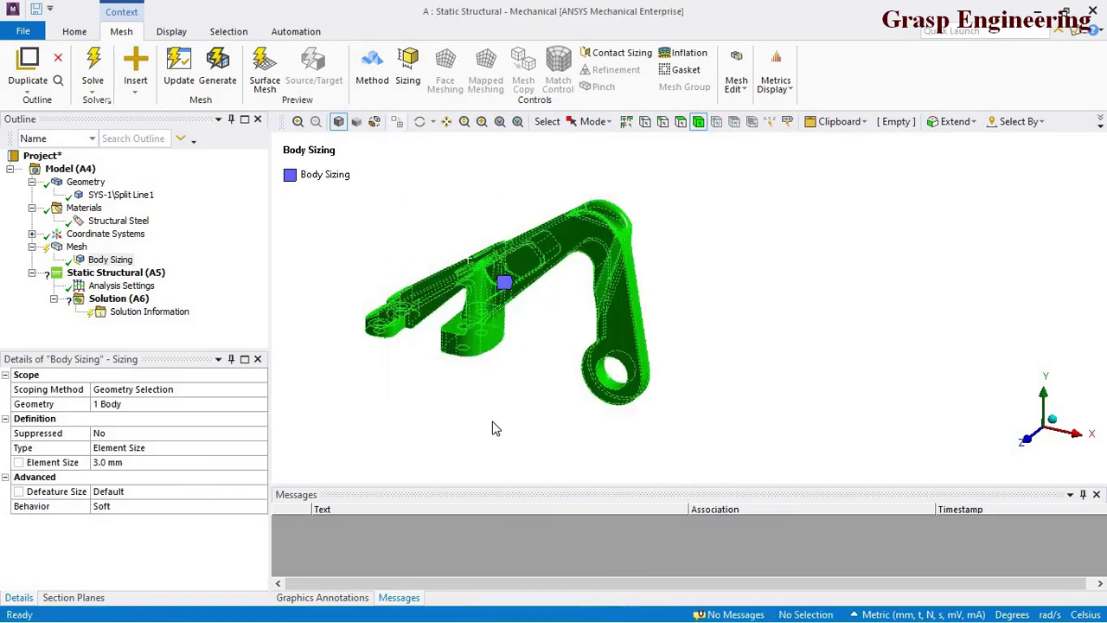
scroll(494, 426, "up", 3)
middle_click_drag(495, 429, 580, 415)
scroll(625, 362, "down", 3)
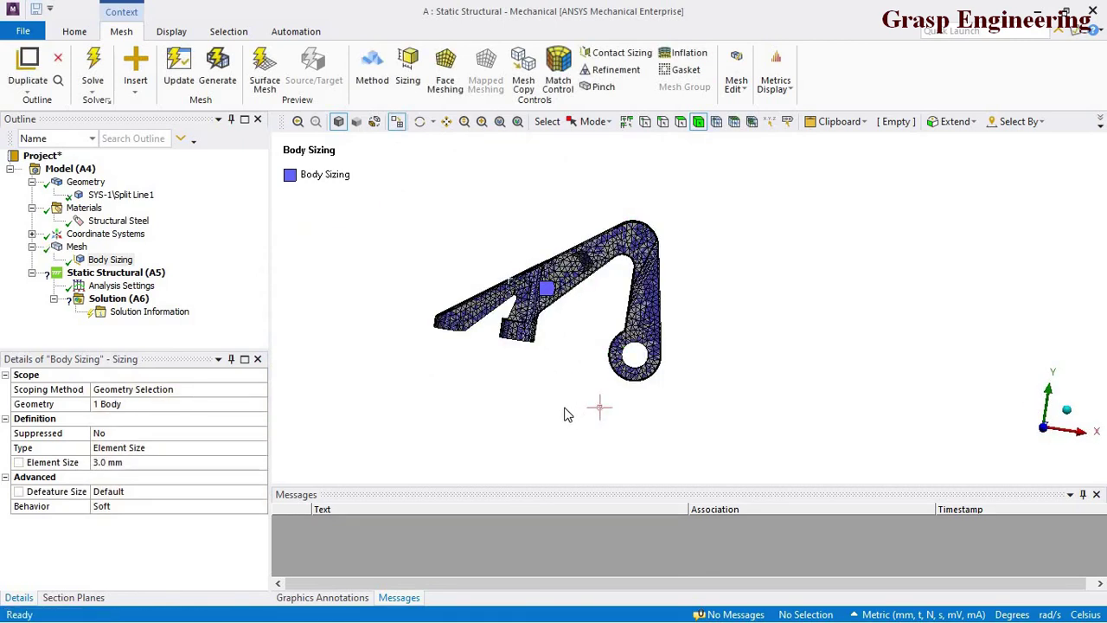
Examine the refined mesh from several sides and up close around the bracket's upper bend and arm
left_click(116, 221)
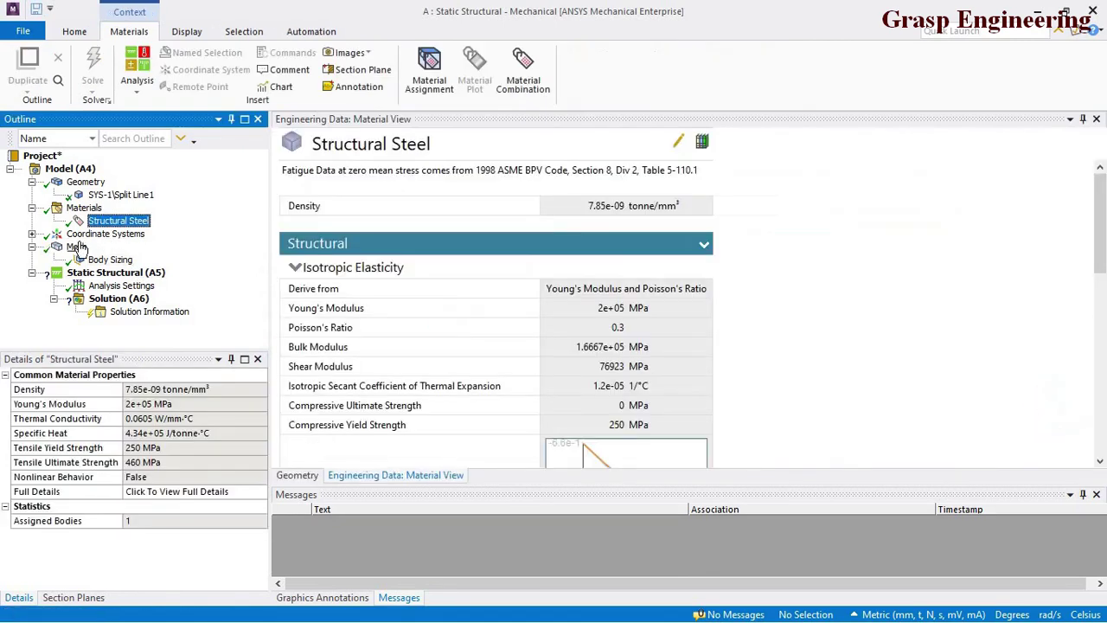
left_click(76, 247)
scroll(692, 346, "up", 3)
middle_click_drag(692, 346, 549, 376)
scroll(593, 323, "down", 3)
scroll(566, 381, "up", 5)
scroll(578, 241, "down", 3)
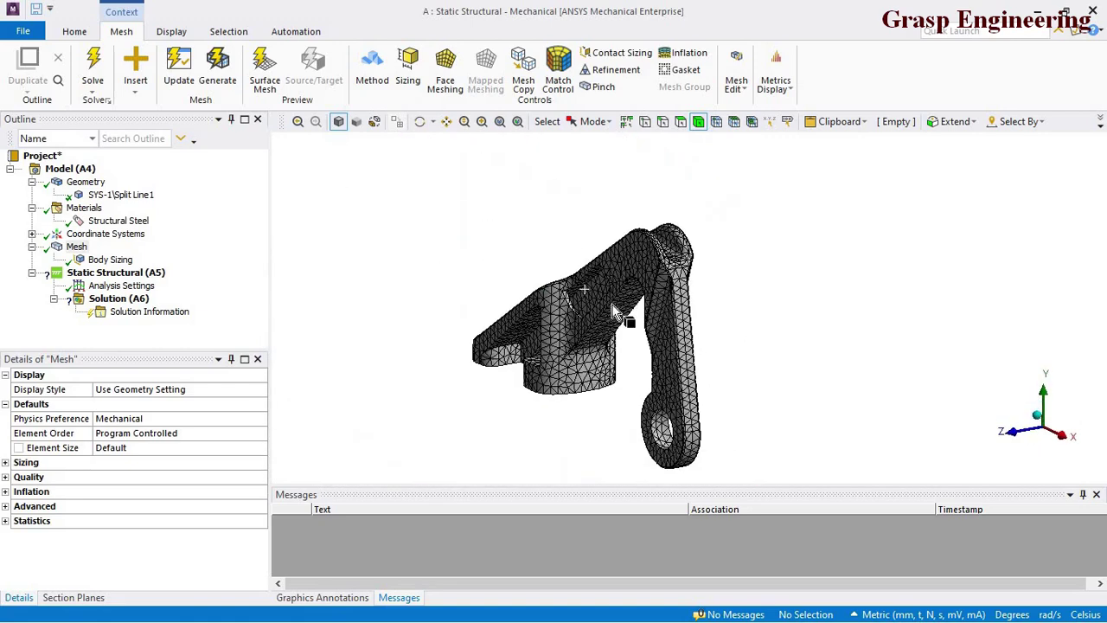
scroll(612, 312, "up", 5)
middle_click_drag(623, 341, 695, 327)
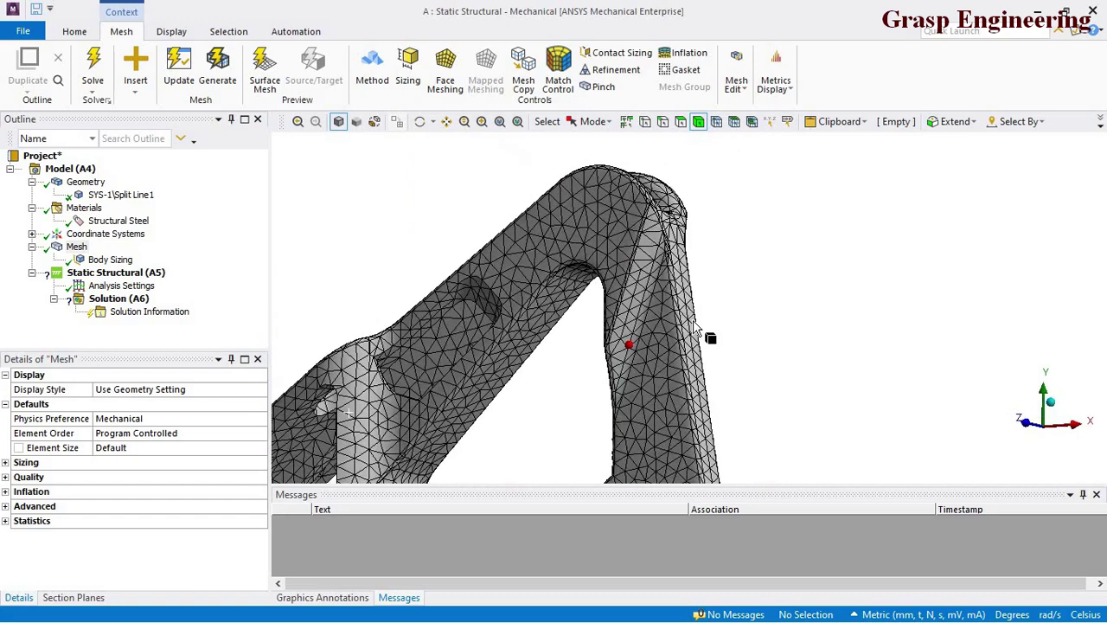
scroll(612, 242, "down", 5)
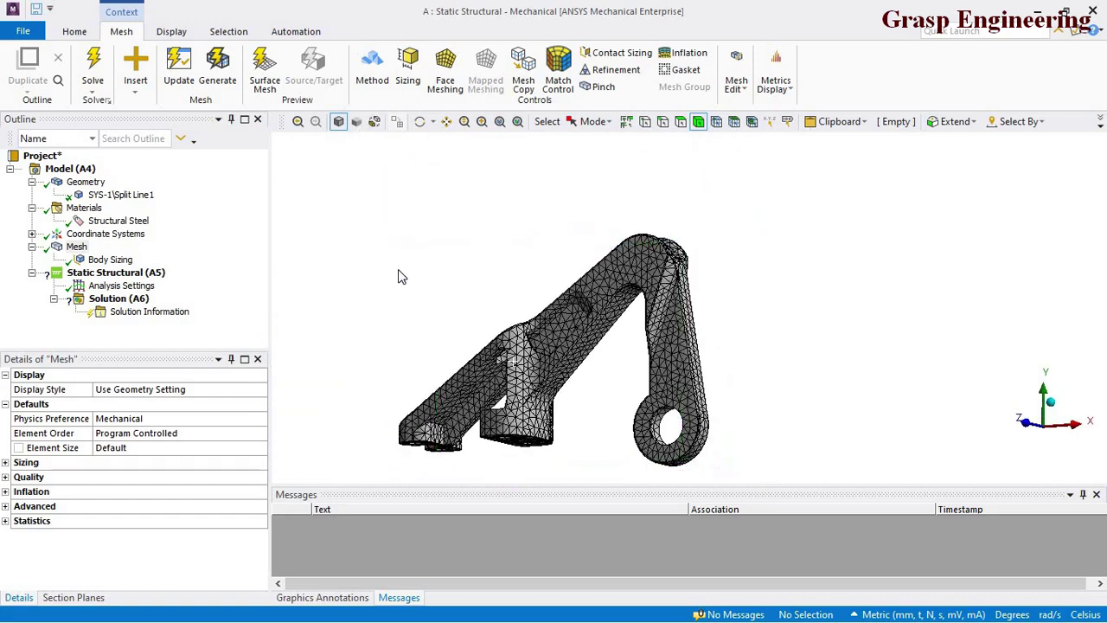
Add a force load to the static structural analysis, scoped to the inner face of the bracket's large lower hole
left_click(148, 273)
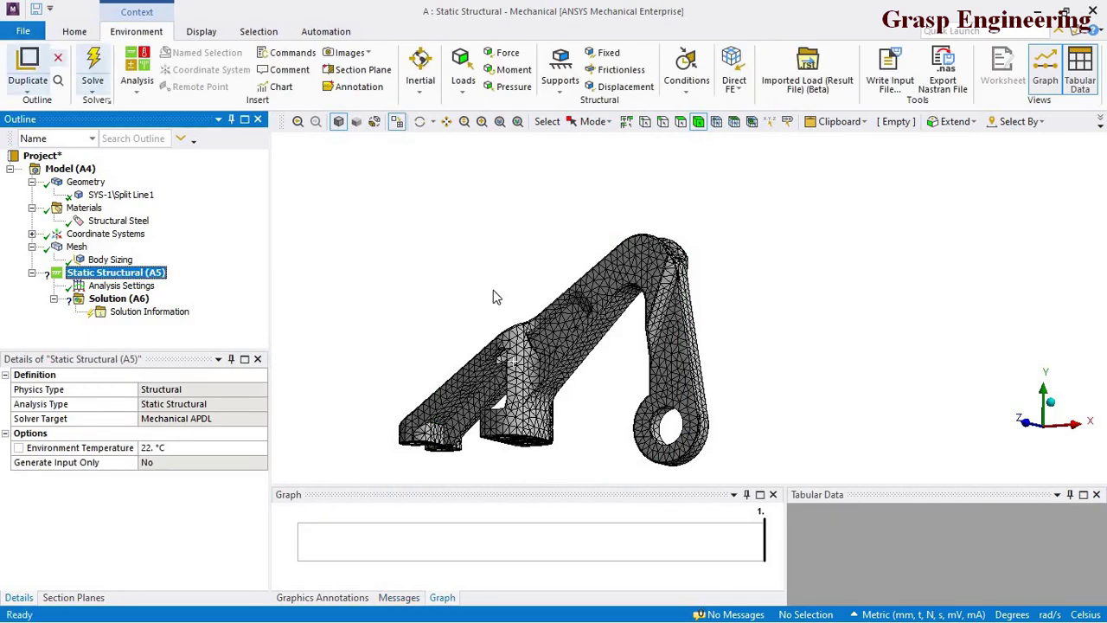
scroll(493, 290, "down", 1)
mouse_move(446, 169)
middle_mouse_down()
mouse_move(576, 339)
mouse_move(648, 383)
mouse_move(593, 309)
mouse_move(648, 344)
mouse_move(415, 277)
mouse_move(238, 262)
middle_mouse_up()
scroll(623, 299, "up", 2)
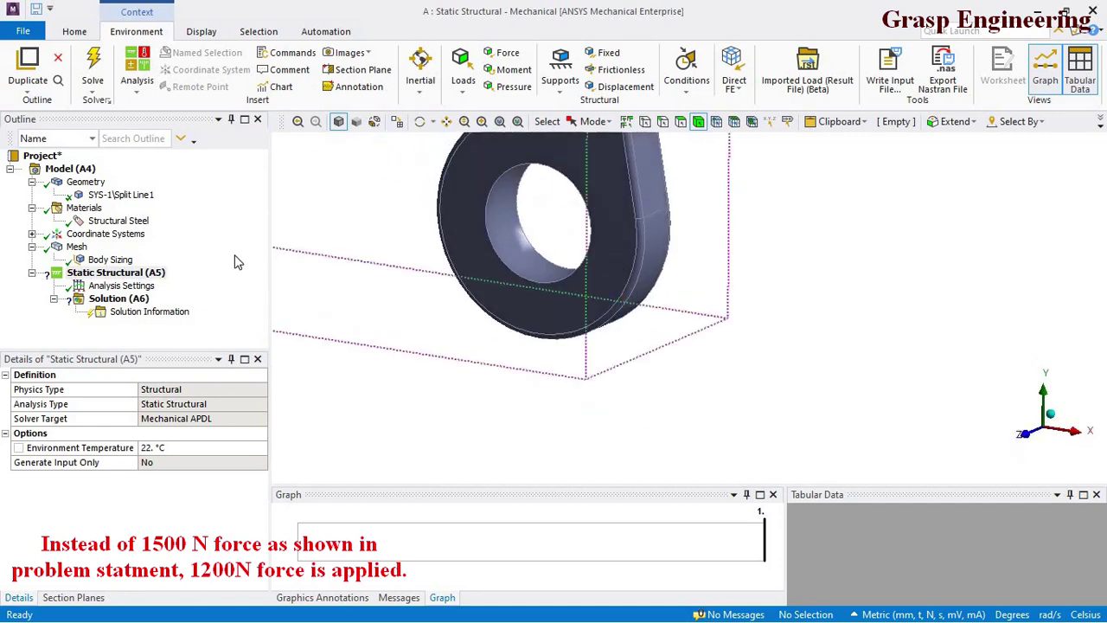
right_click(112, 273)
mouse_move(299, 283)
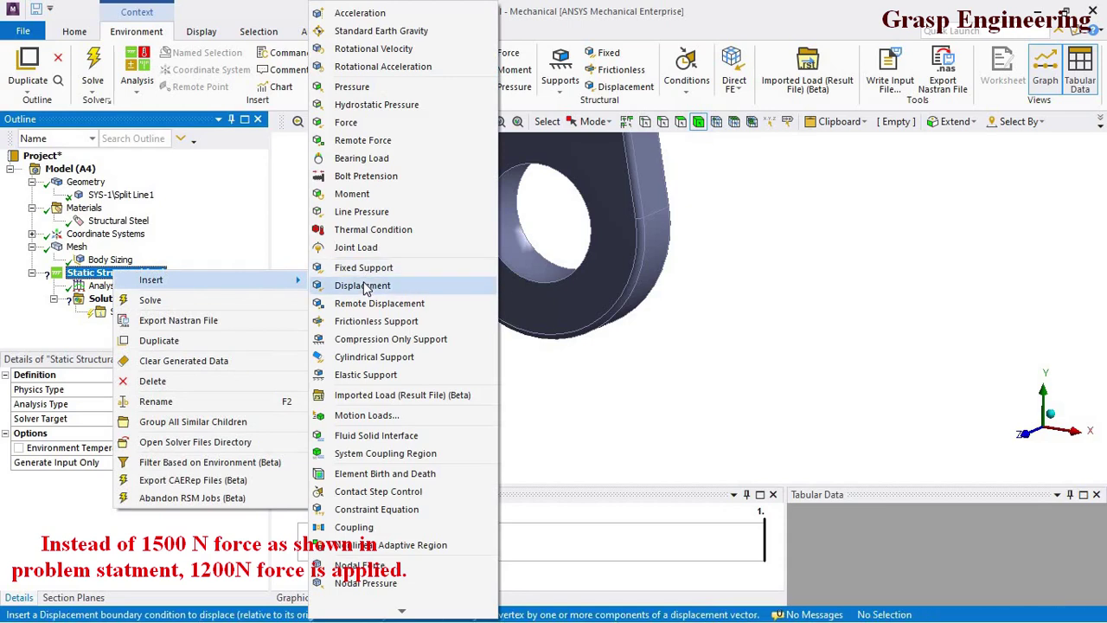
left_click(360, 123)
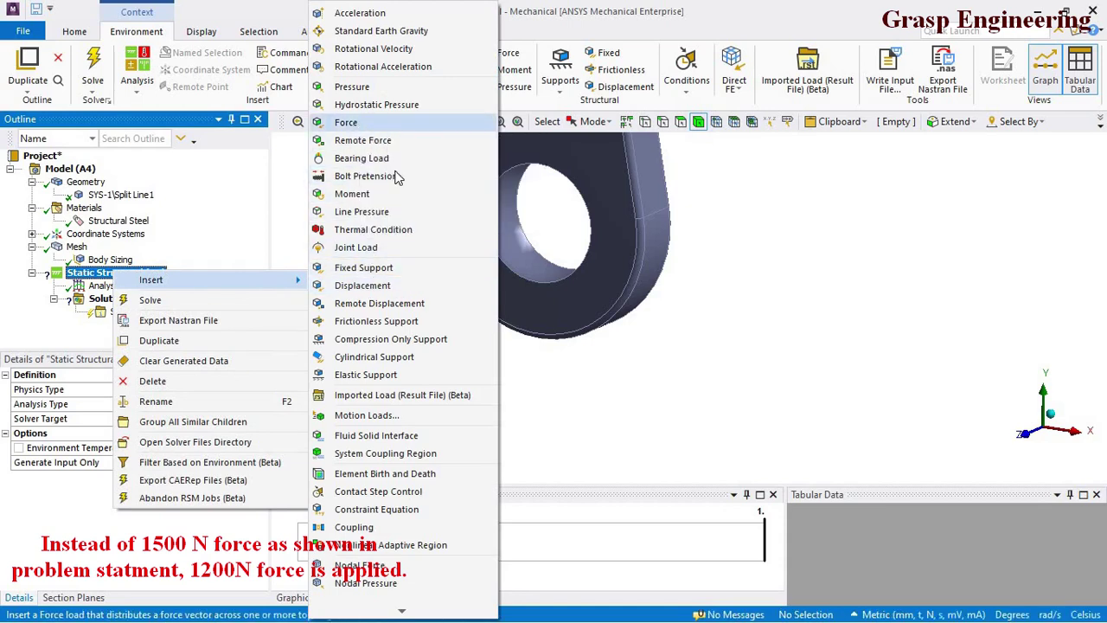
left_click(514, 248)
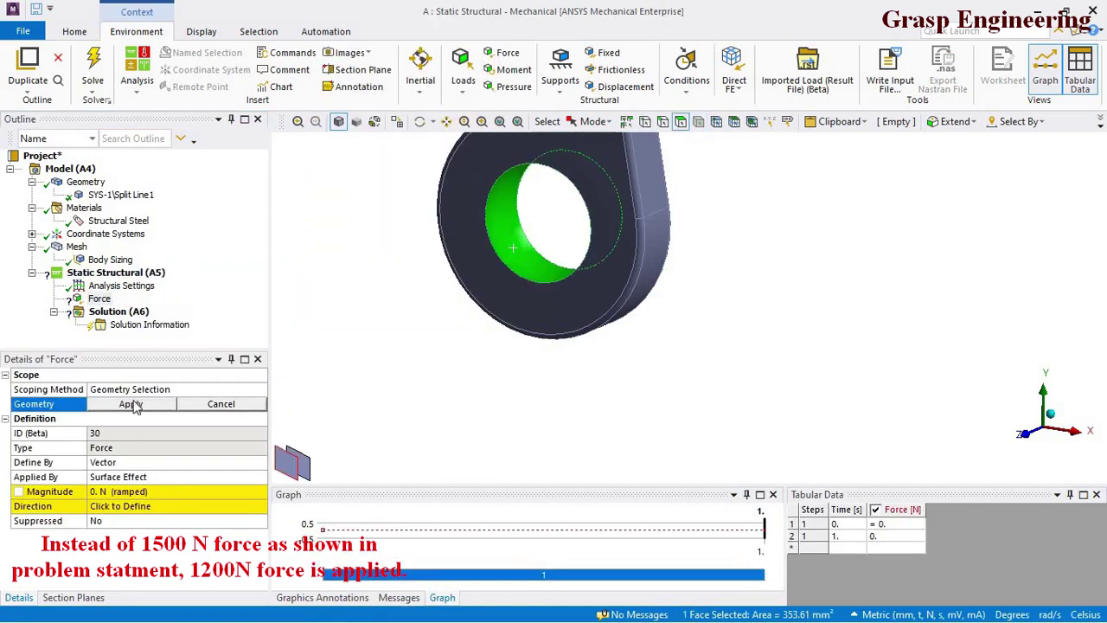
left_click(130, 404)
Define the force by components with a Y component of -1200 N
left_click(199, 462)
left_click(260, 463)
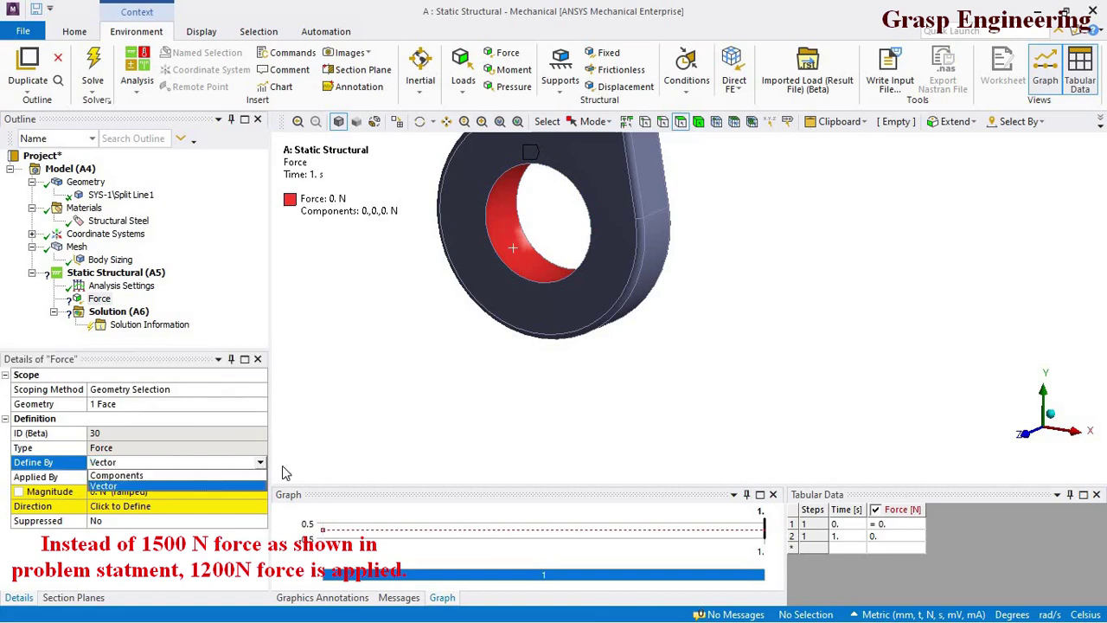
left_click(116, 476)
left_click(123, 520)
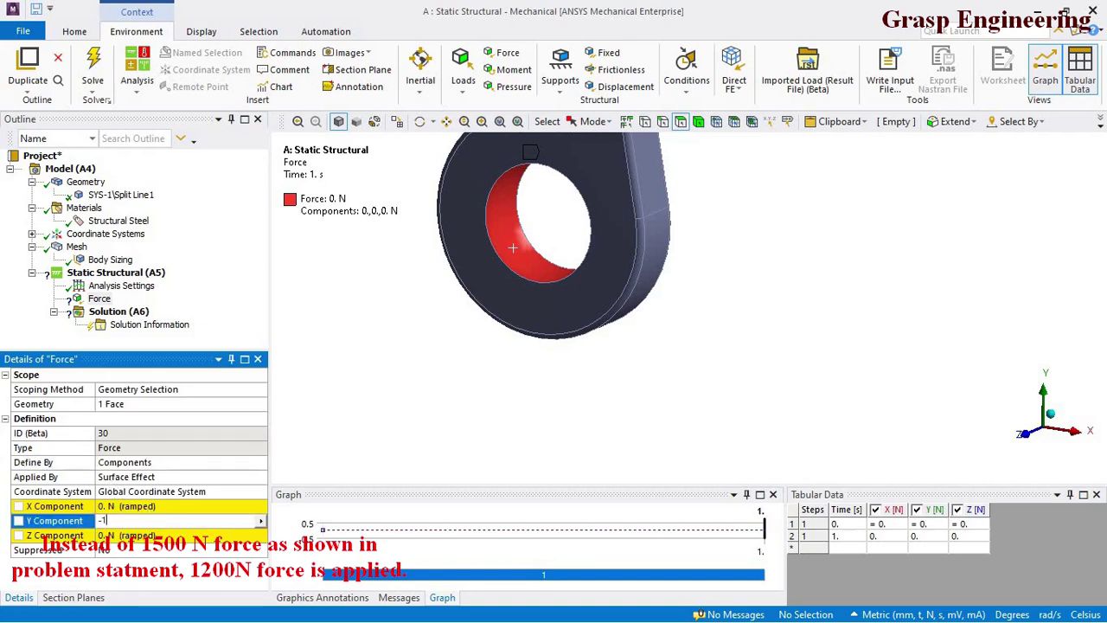
type("-1200")
key("Return")
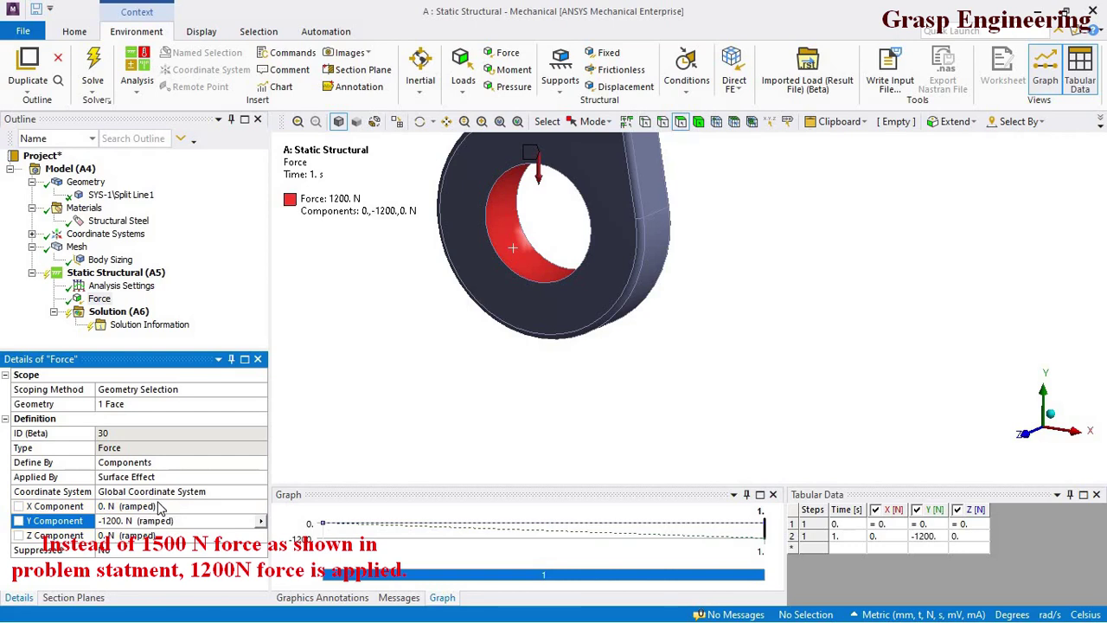
Rescale the load annotation and check the force's direction on the lower hole from the front and at an angle
left_click(1023, 445)
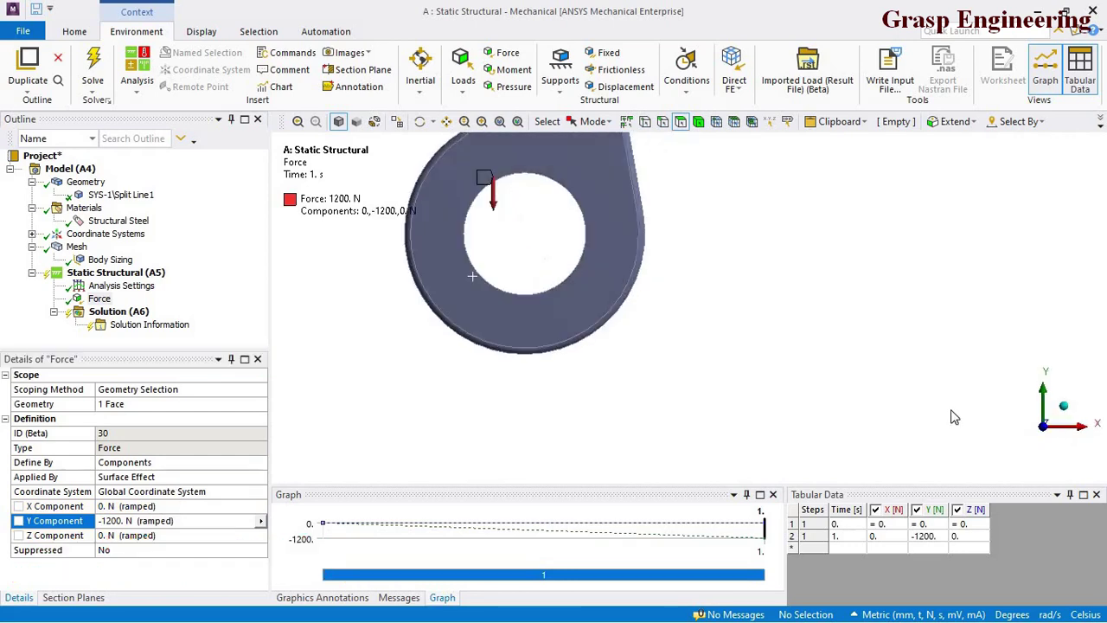
left_click(213, 32)
left_click(418, 76)
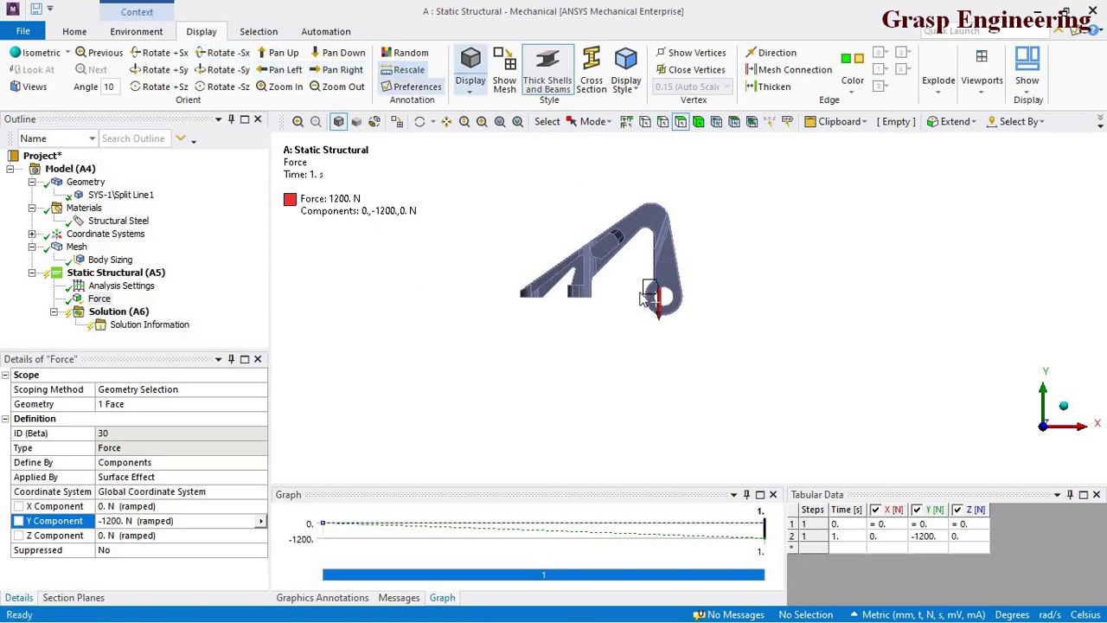
scroll(655, 313, "up", 3)
middle_click_drag(622, 369, 757, 372)
Add a fixed support scoped to the cylindrical faces of the four small bolt holes in the bracket's mounting feet
left_click(113, 273)
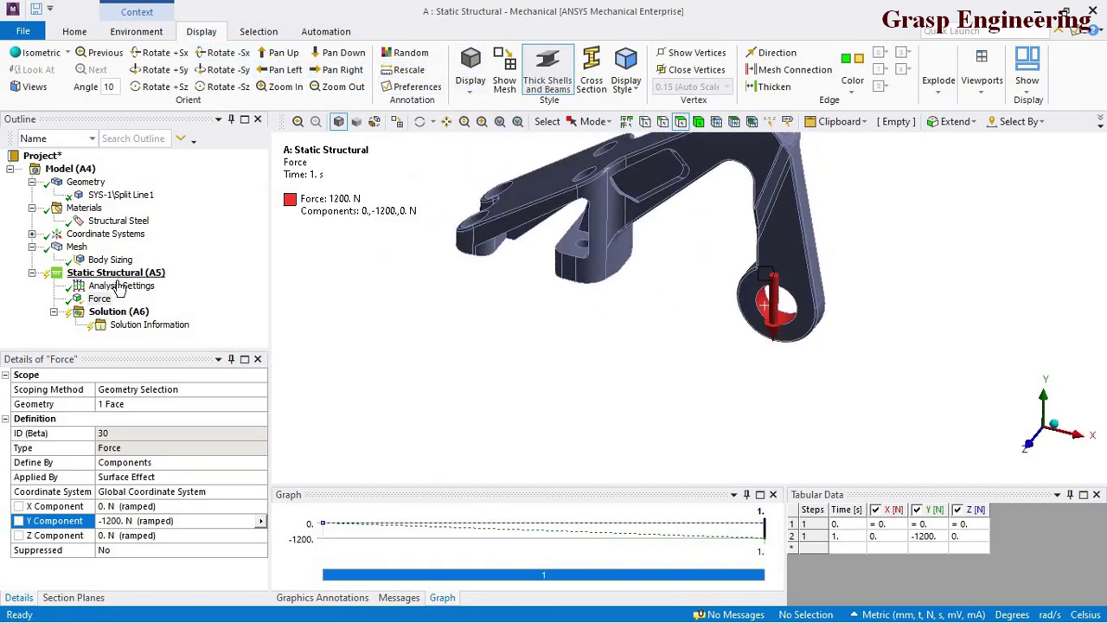
right_click(120, 273)
mouse_move(285, 283)
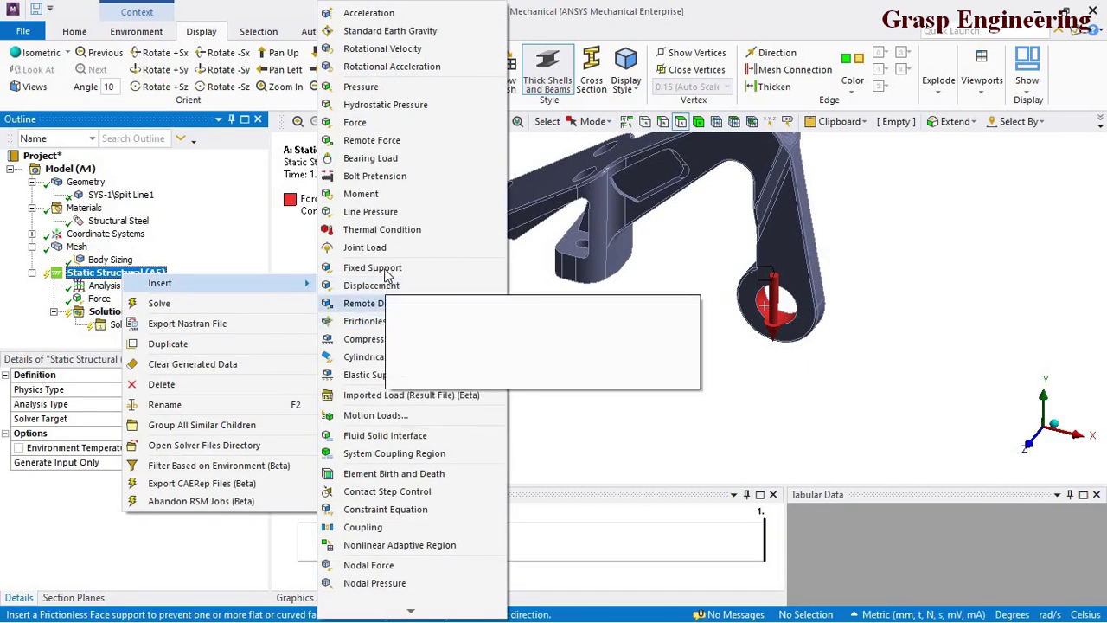
left_click(387, 270)
scroll(610, 375, "up", 2)
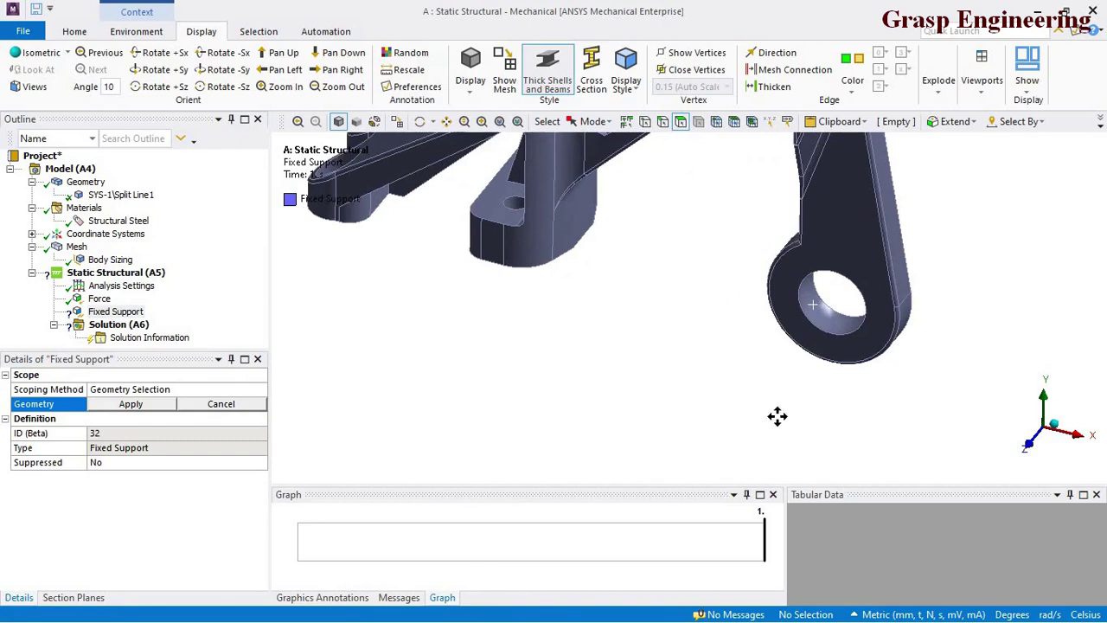
middle_click_drag(776, 416, 625, 401)
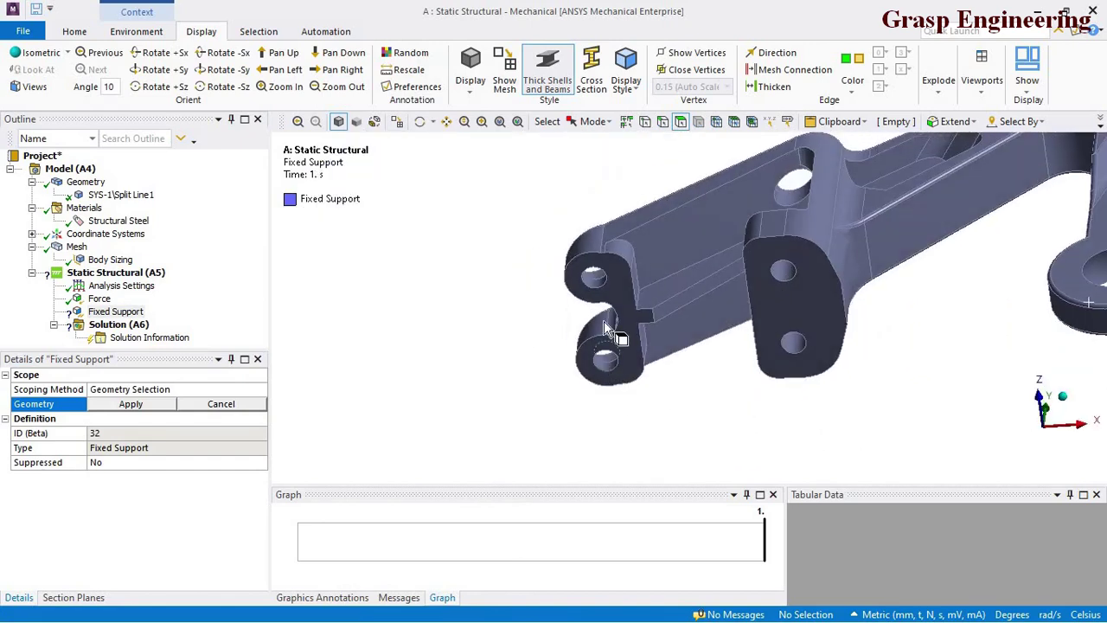
left_click(606, 353)
left_click(595, 281, "ctrl")
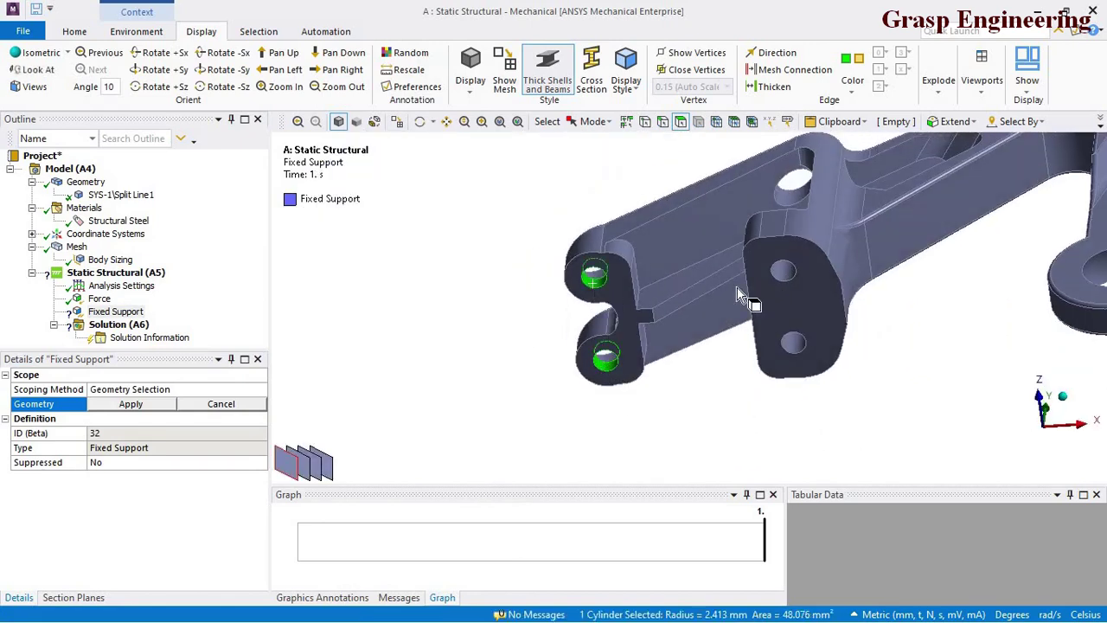
left_click(783, 271, "ctrl")
left_click(792, 341, "ctrl")
left_click(143, 406)
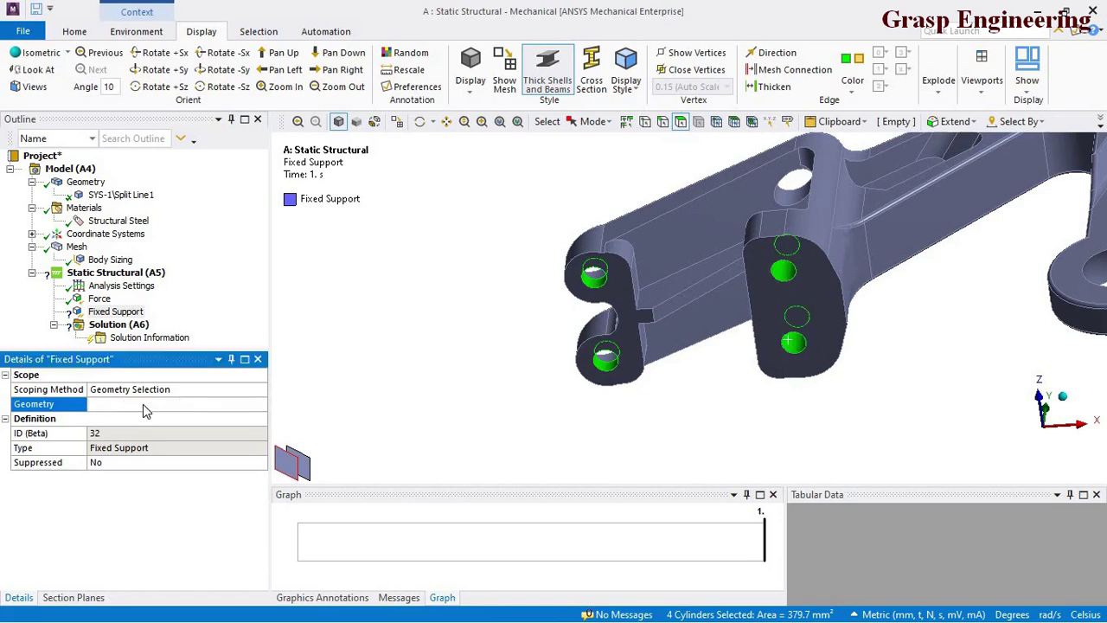
Enlarge the outline area and solve the bracket's static structural analysis
scroll(681, 311, "down", 4)
middle_click_drag(679, 307, 657, 380)
scroll(705, 324, "down", 3)
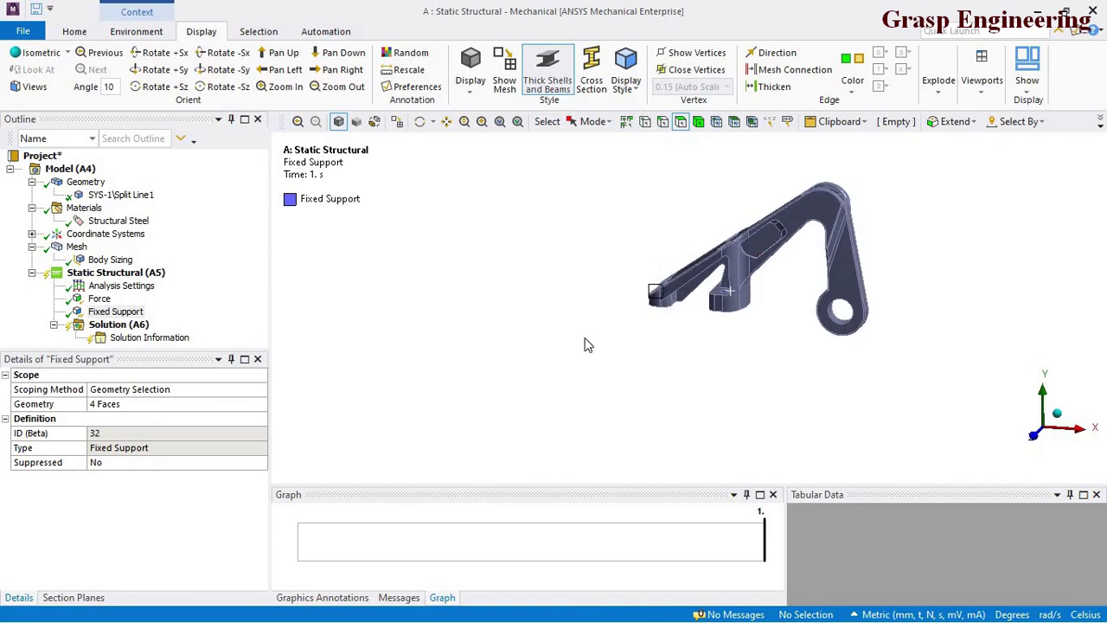
middle_click_drag(589, 343, 568, 291)
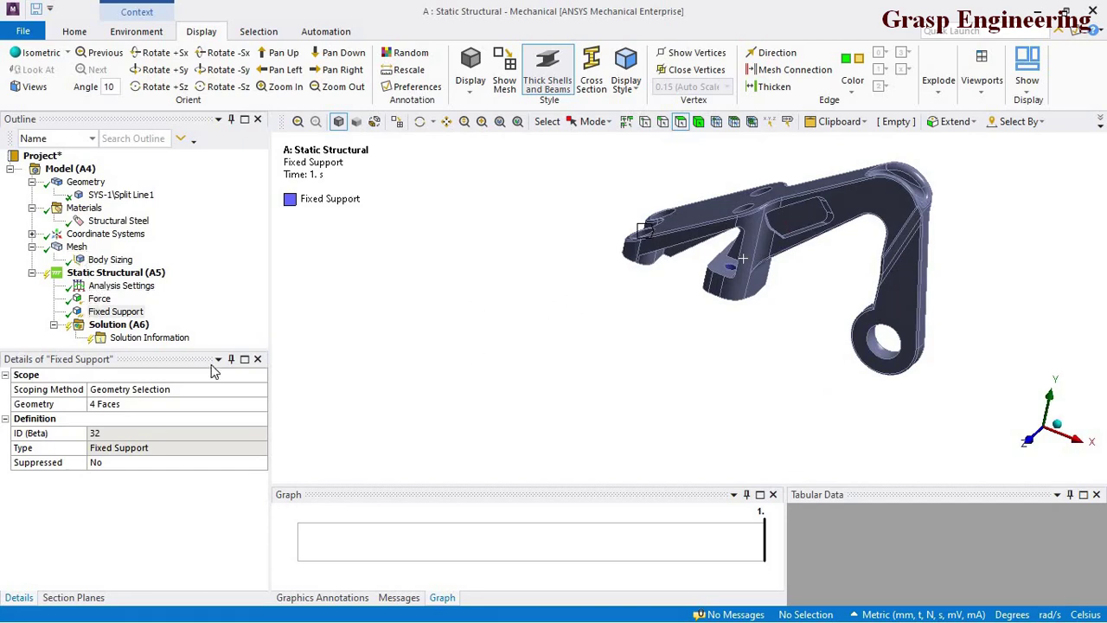
left_click_drag(188, 348, 201, 406)
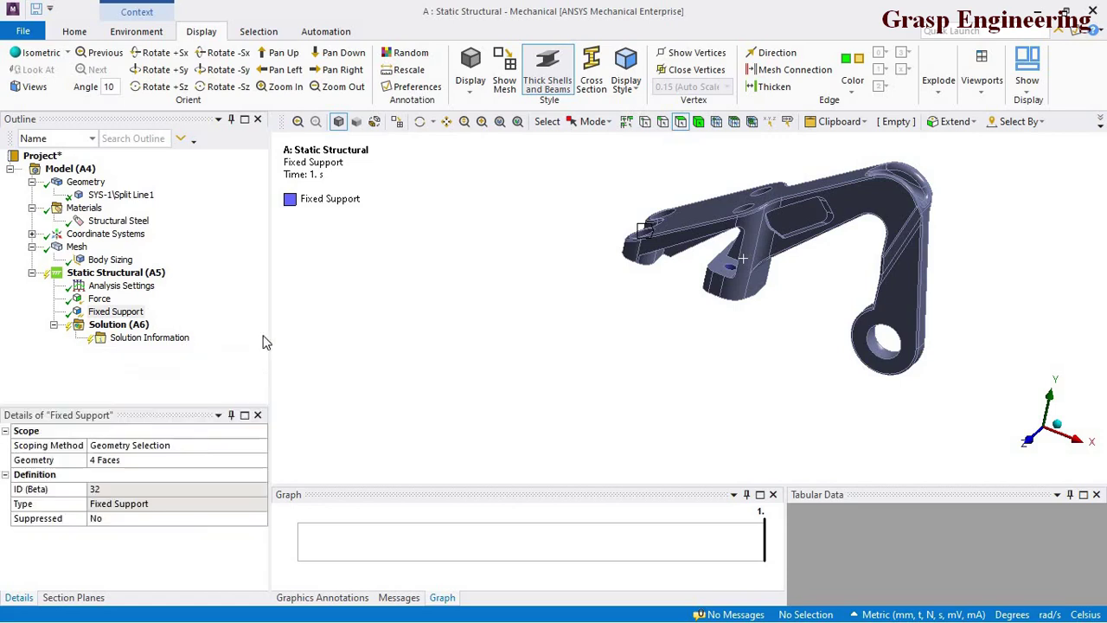
left_click(121, 327)
right_click(121, 327)
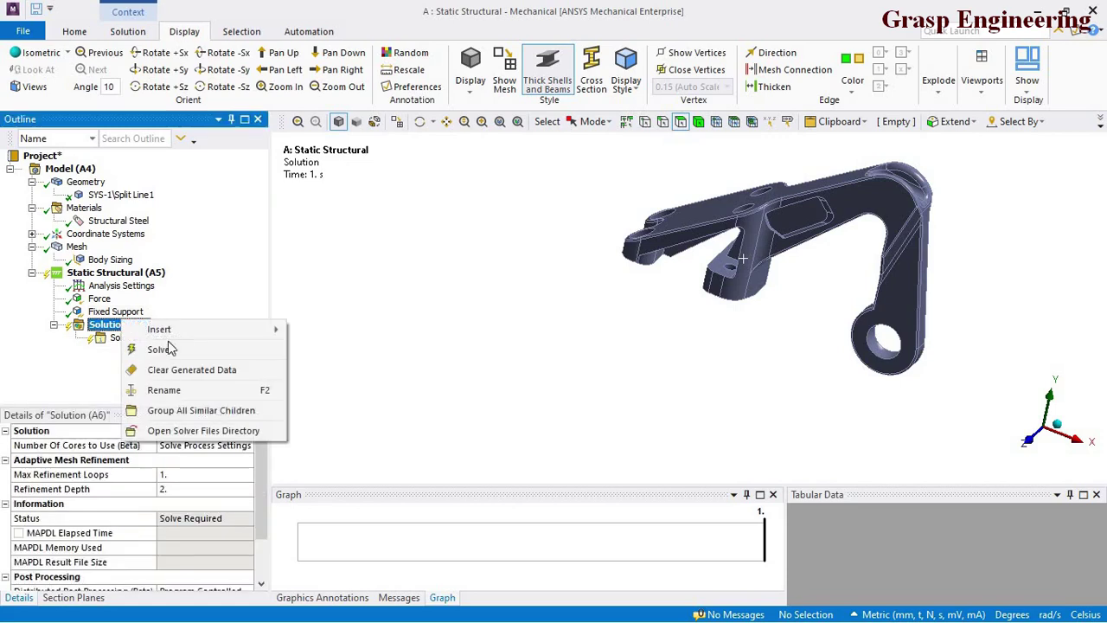
left_click(175, 352)
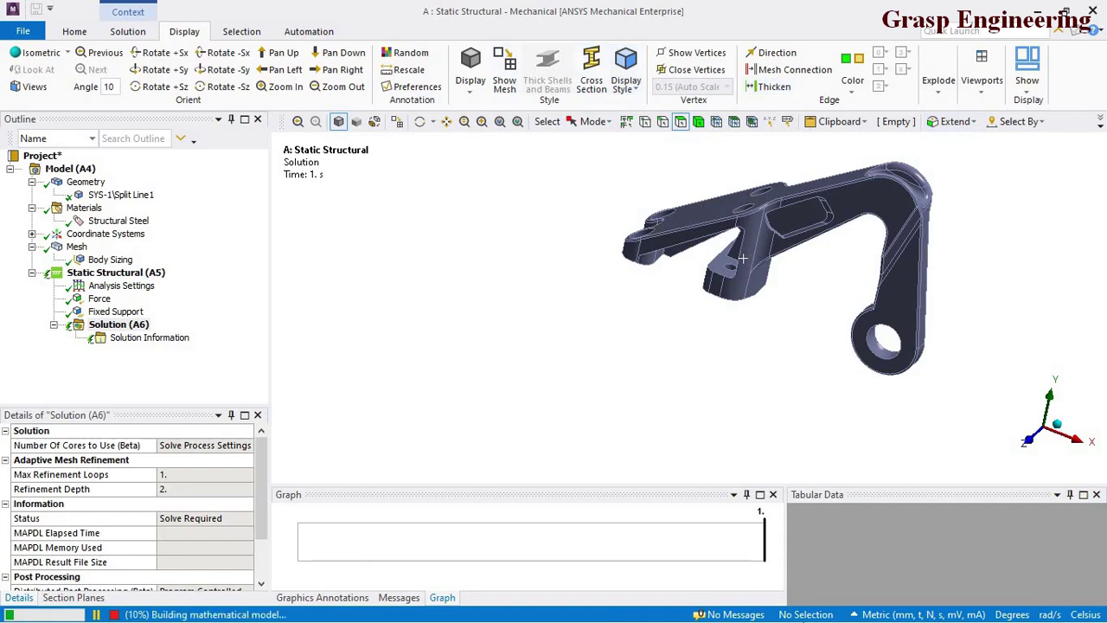
Switch to the Edge browser and look through the articles on fatigue design philosophy and the stages of fatigue analysis
key("alt+Tab")
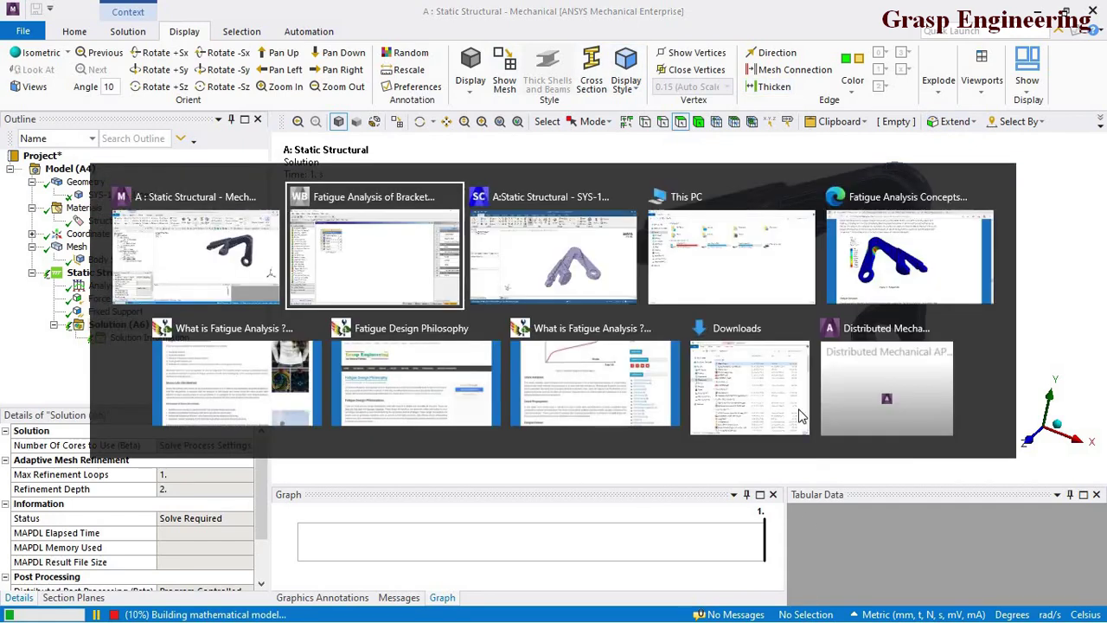
left_click(412, 398)
scroll(475, 439, "down", 20)
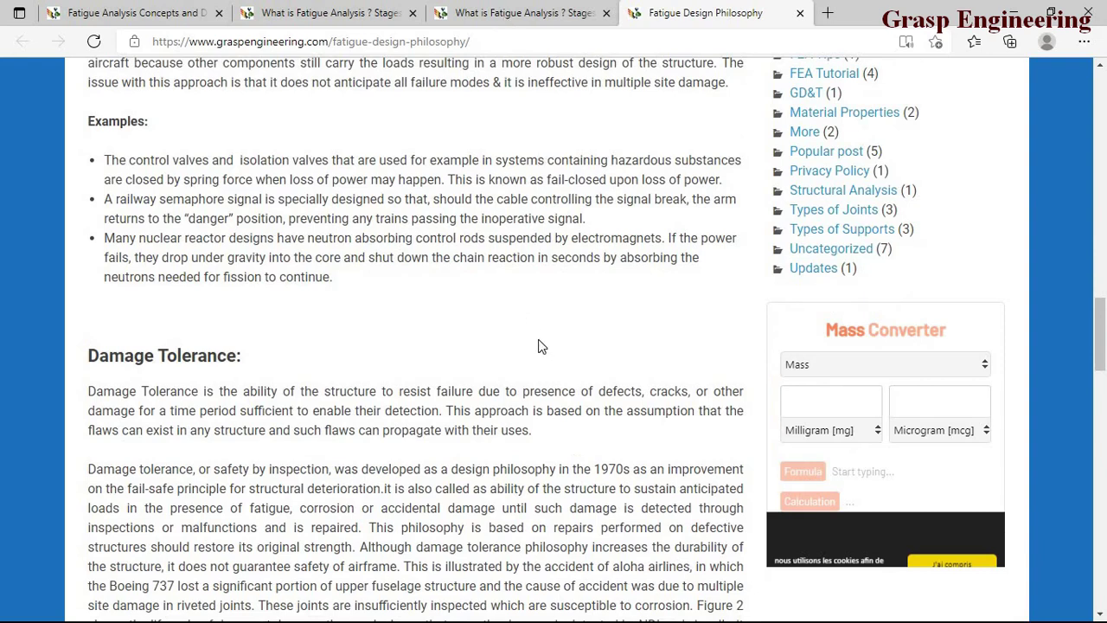
key("ctrl+shift+Tab")
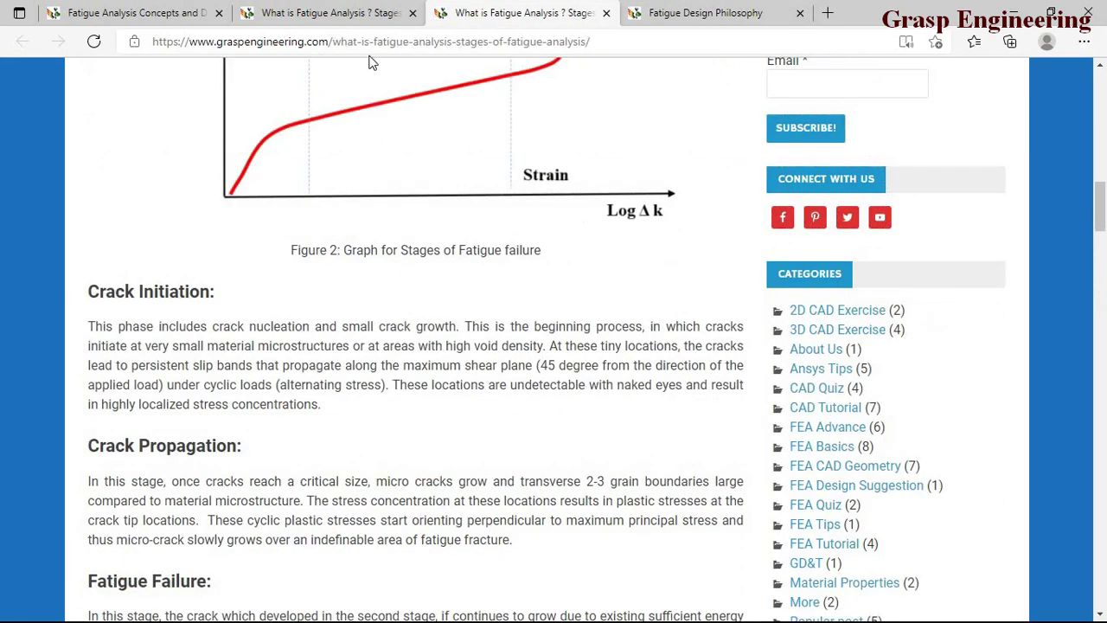
left_click(351, 14)
Look through the fatigue concepts article's sections on mean stress correction, low and high cycle fatigue, and rainflow counting
left_click(123, 14)
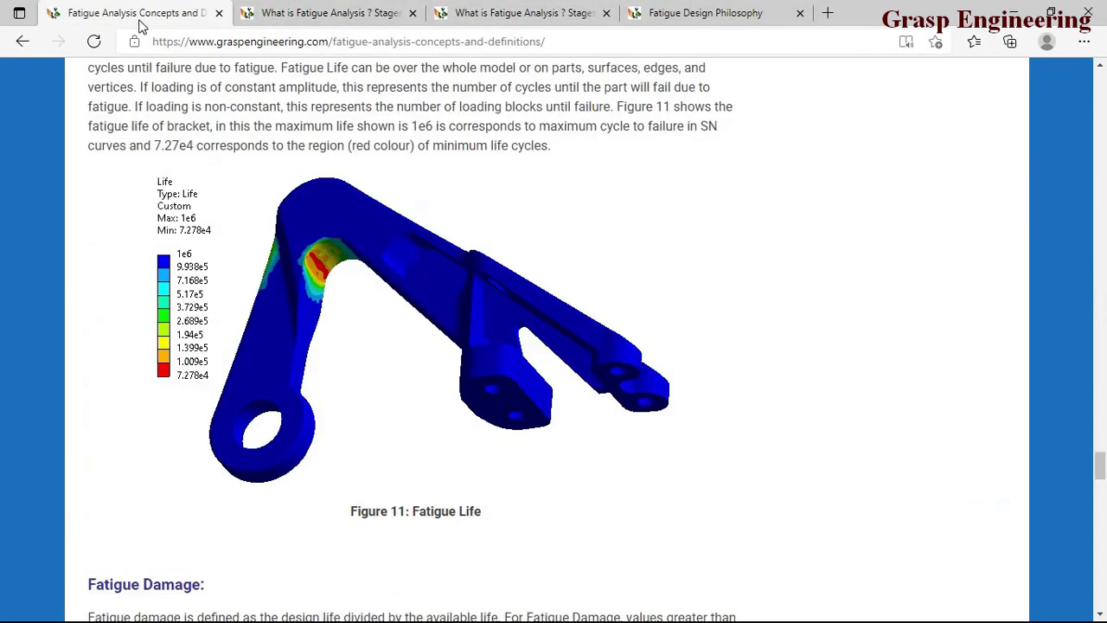
scroll(440, 387, "up", 20)
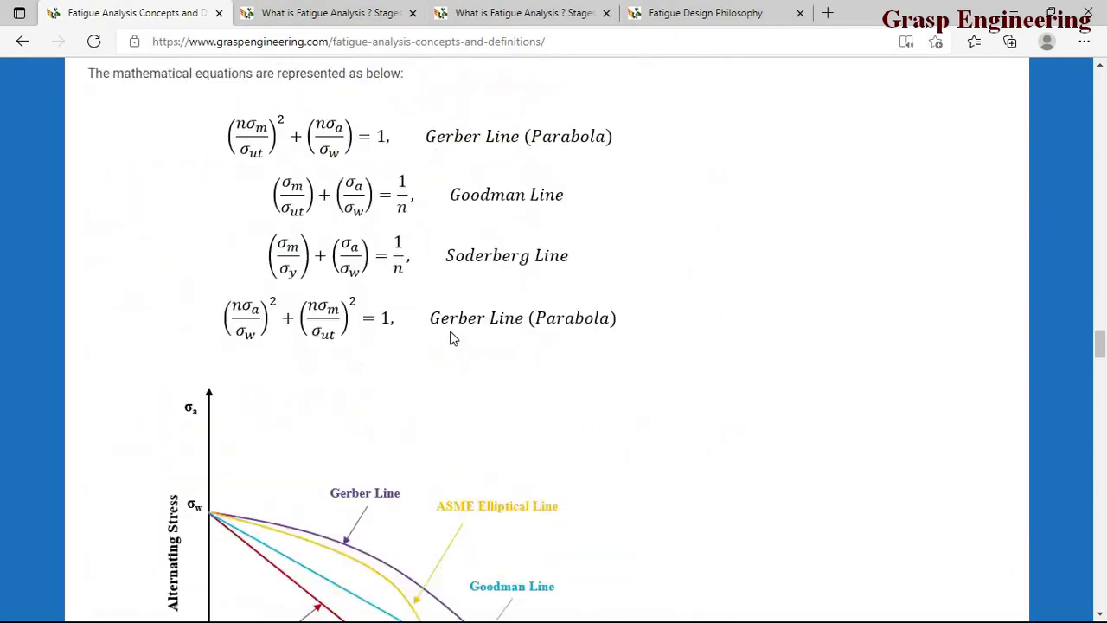
scroll(460, 336, "up", 6)
scroll(511, 470, "down", 8)
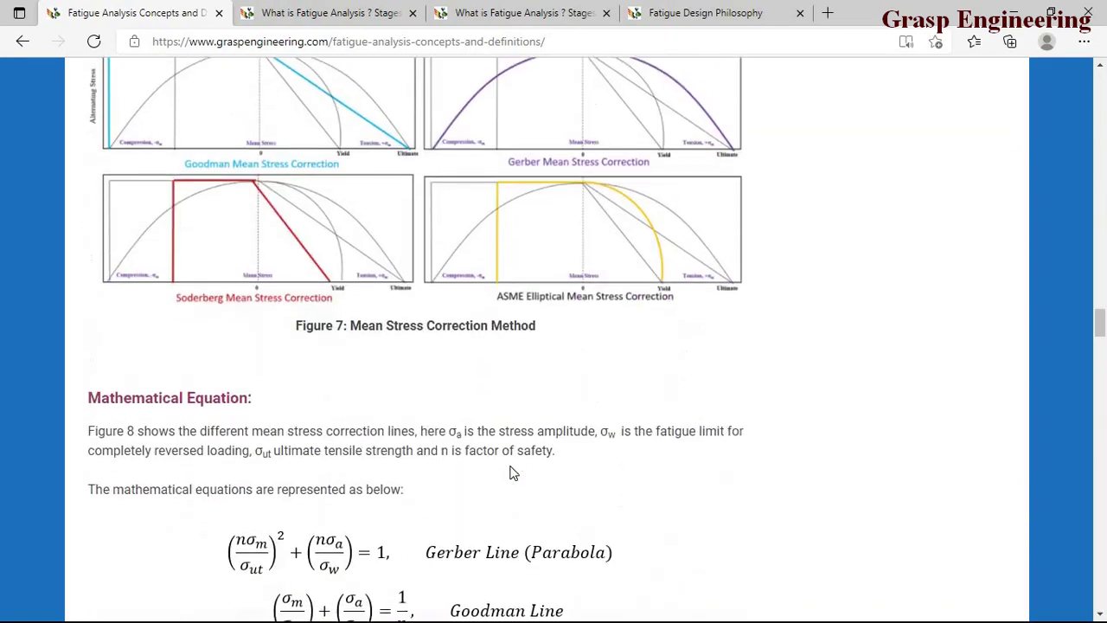
scroll(524, 456, "down", 8)
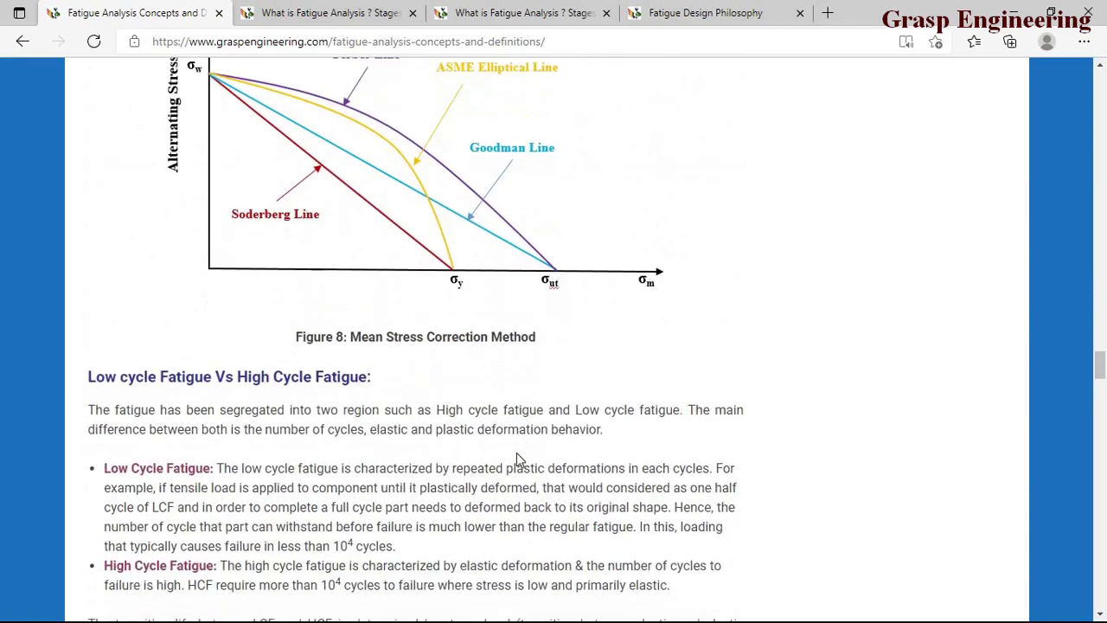
scroll(519, 443, "down", 4)
scroll(519, 440, "down", 6)
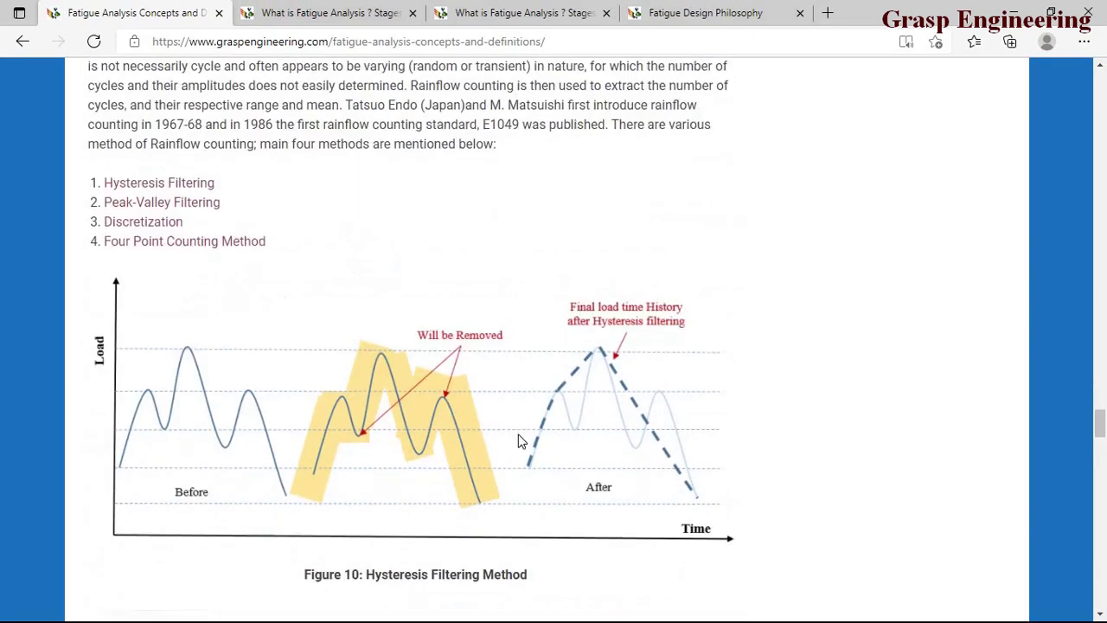
scroll(529, 424, "up", 3)
scroll(545, 427, "down", 10)
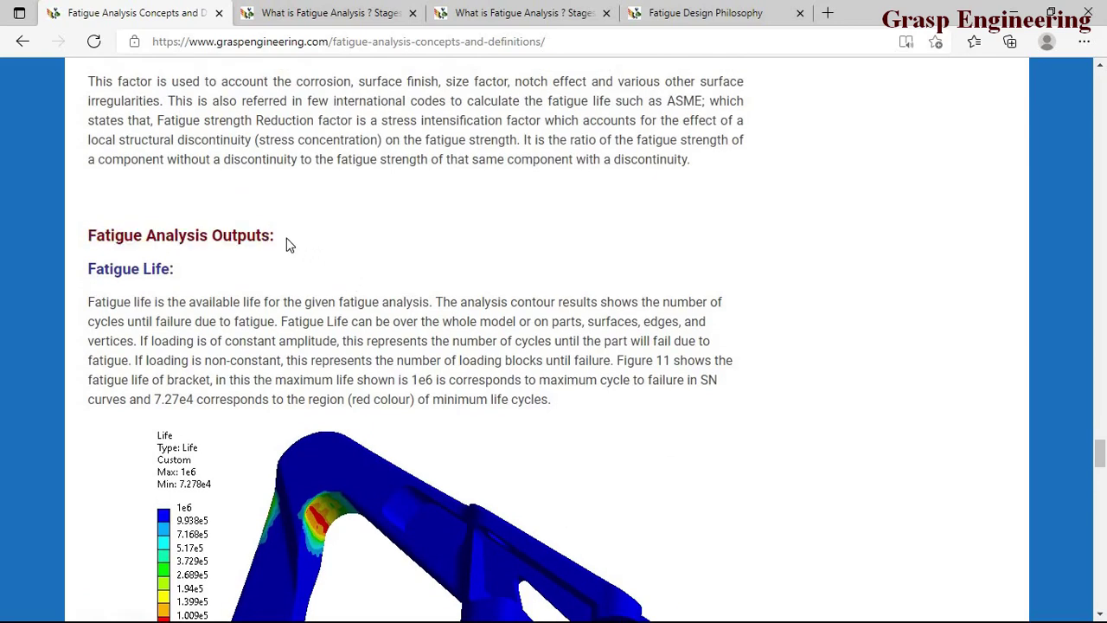
Examine the article's Fatigue Analysis Outputs heading and review its sections on fatigue strength reduction factor and rainflow cycle counting
left_click_drag(277, 236, 89, 235)
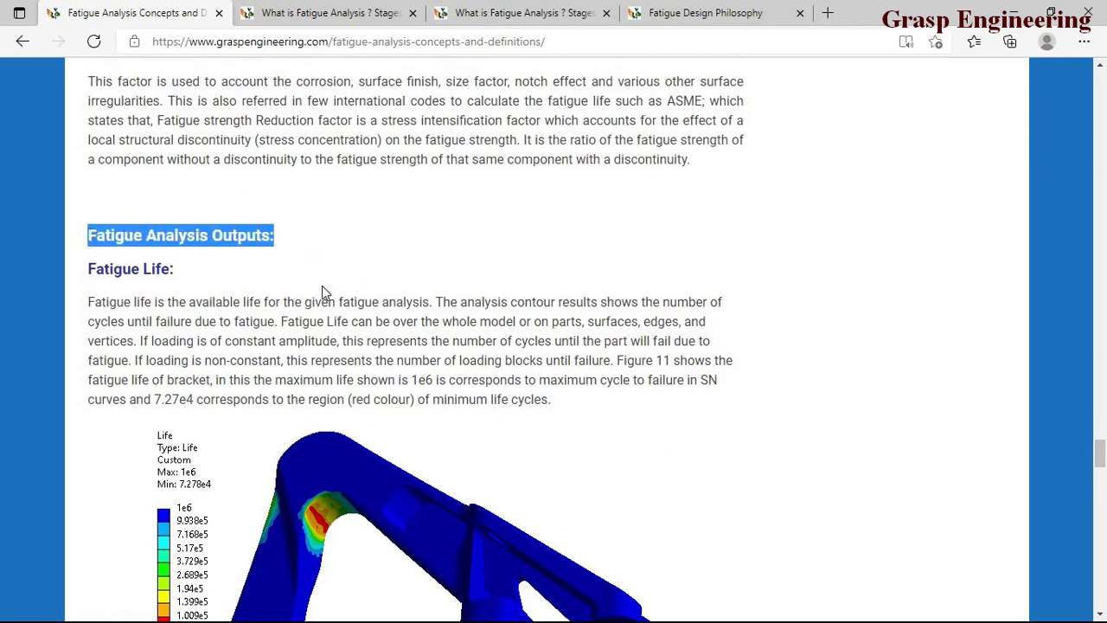
left_click(387, 341)
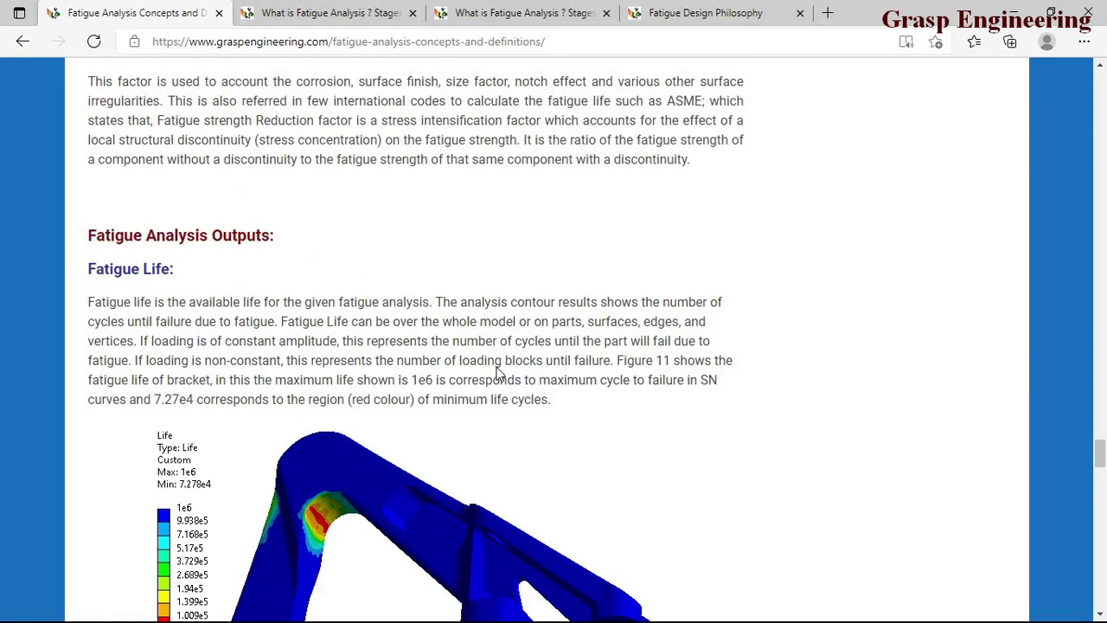
scroll(650, 360, "up", 10)
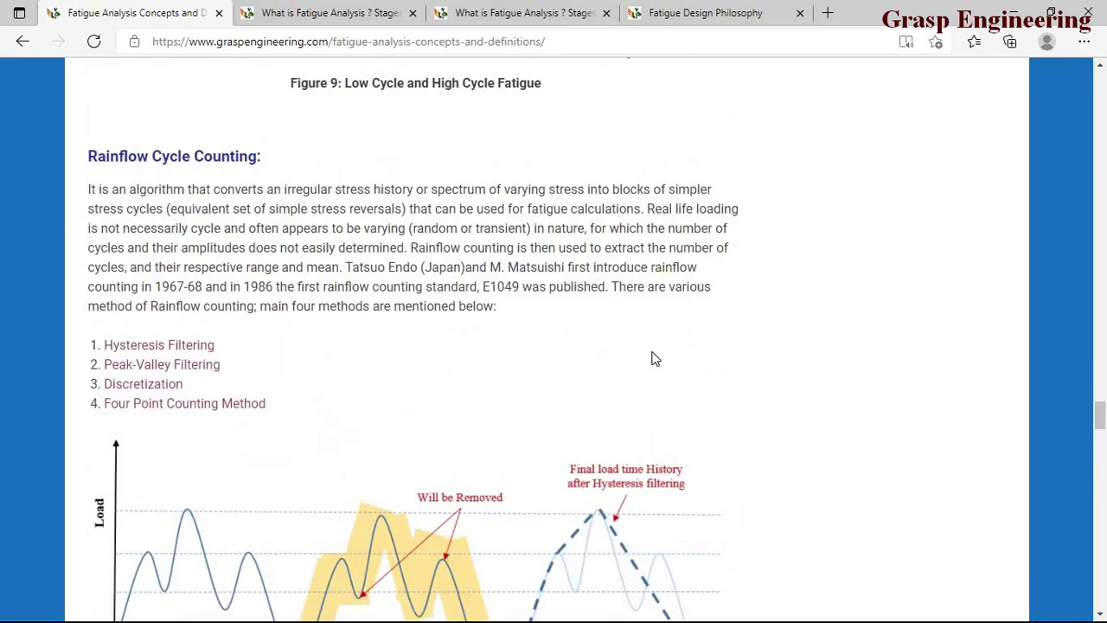
scroll(655, 359, "down", 2)
scroll(655, 377, "down", 3)
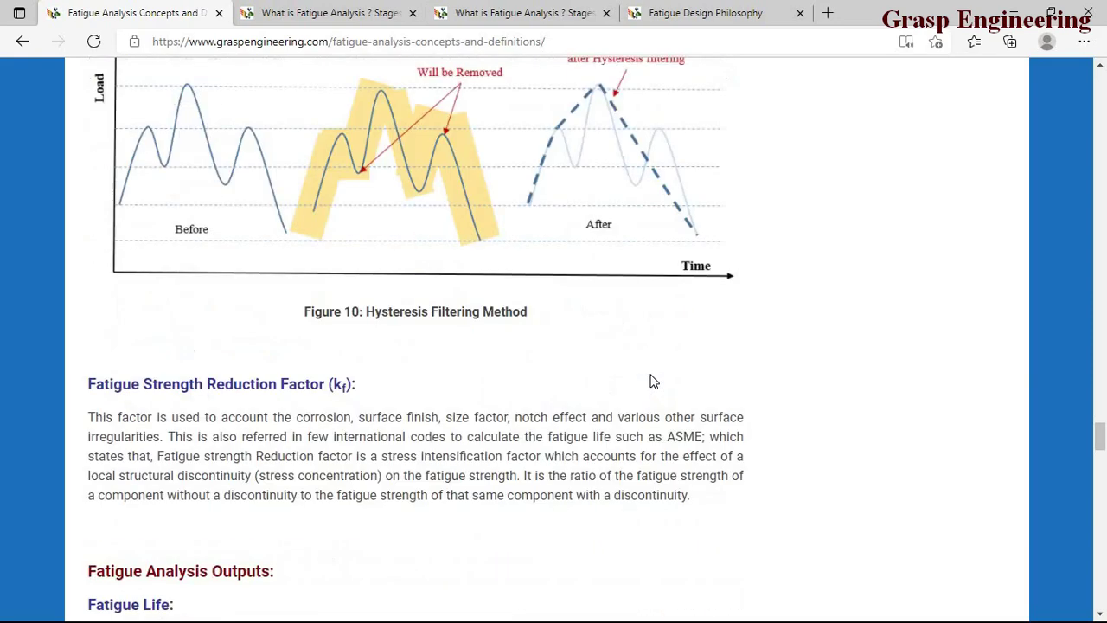
scroll(609, 394, "up", 7)
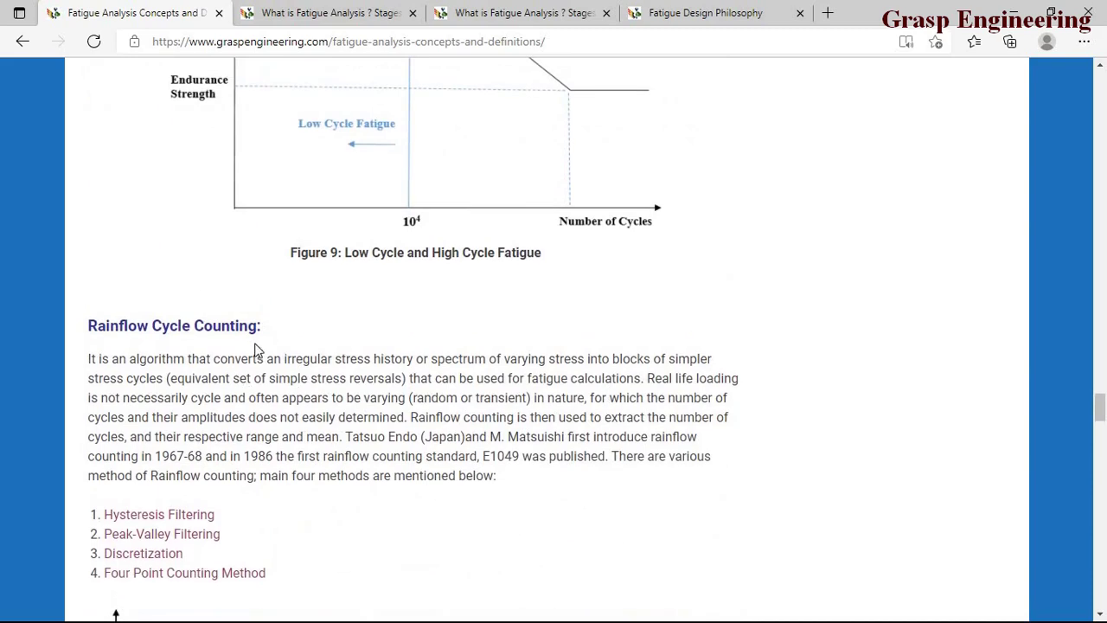
Look through the article's sections on rainflow cycle counting, fatigue life and fatigue damage, and return to ANSYS Mechanical
left_click_drag(258, 325, 113, 325)
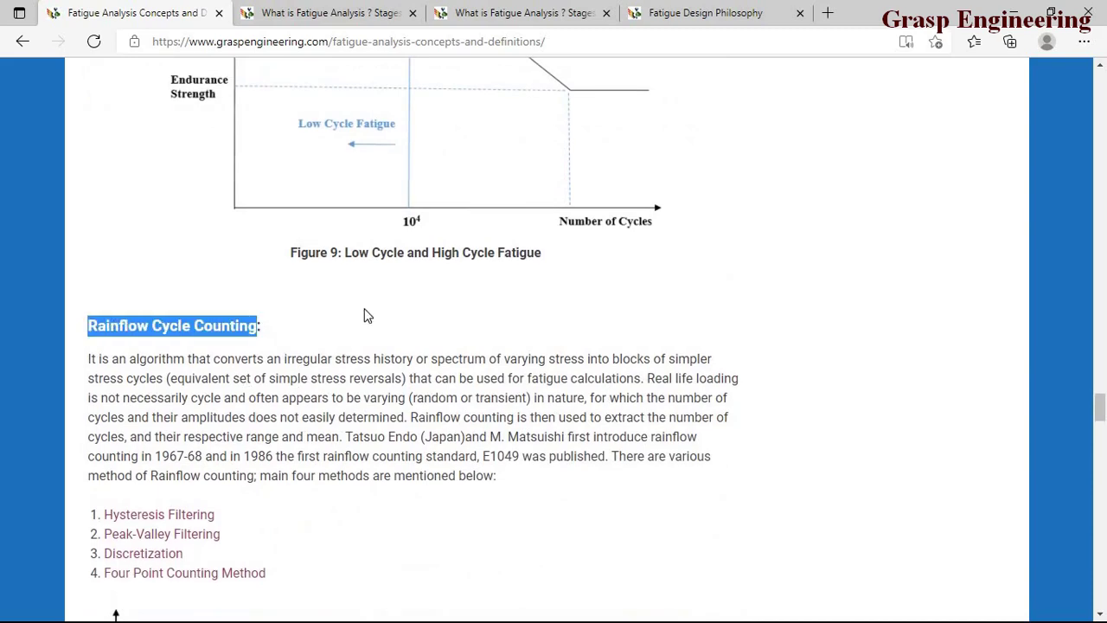
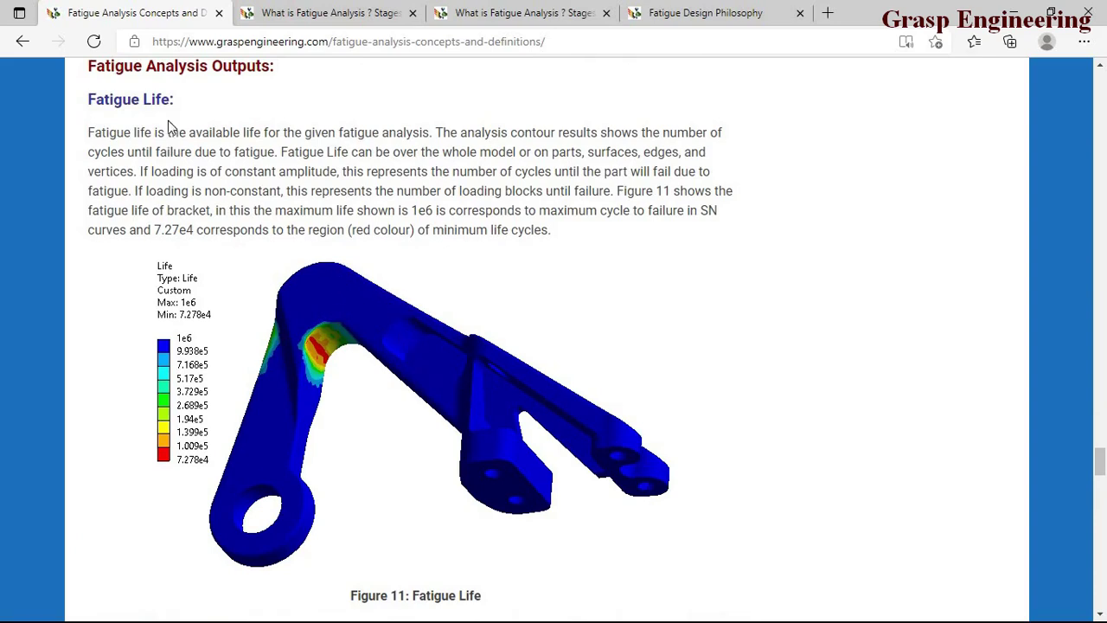
scroll(375, 420, "down", 3)
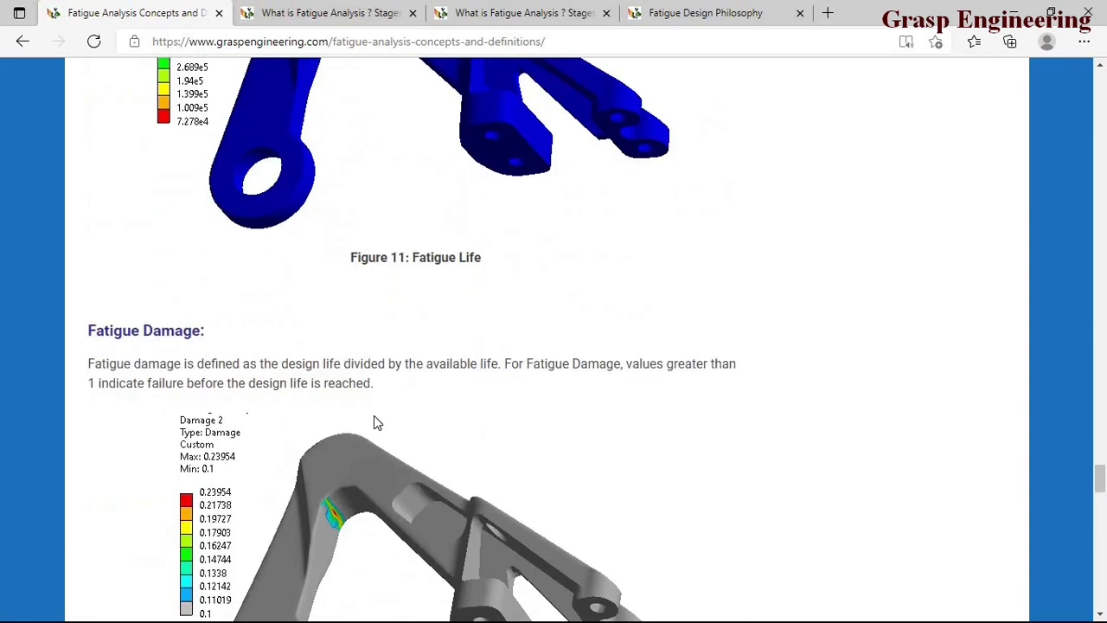
key("alt+Tab")
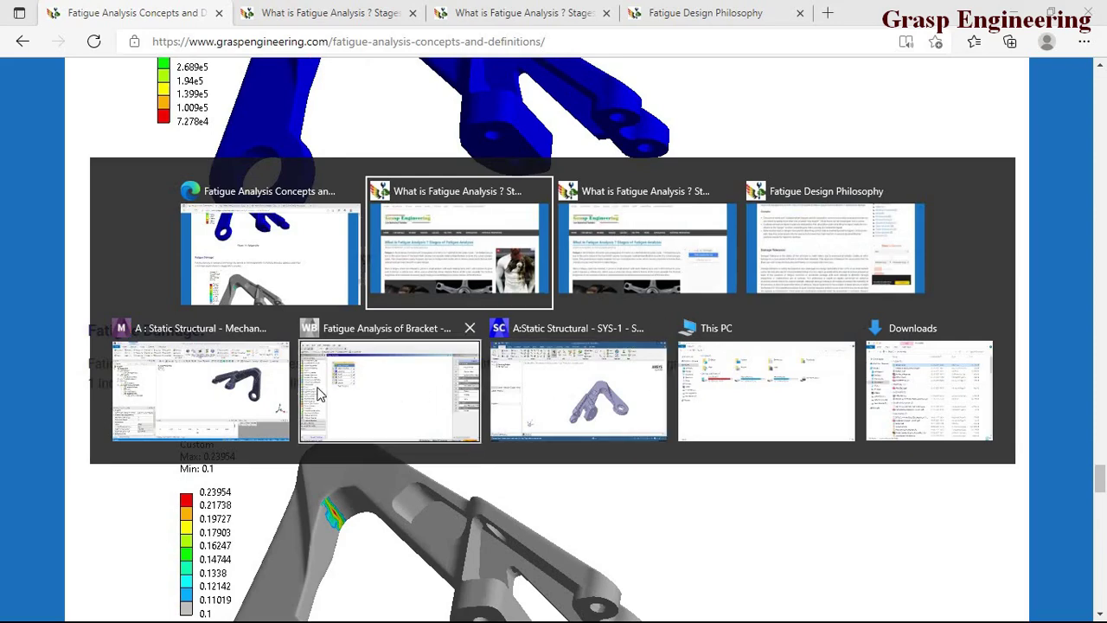
left_click(258, 395)
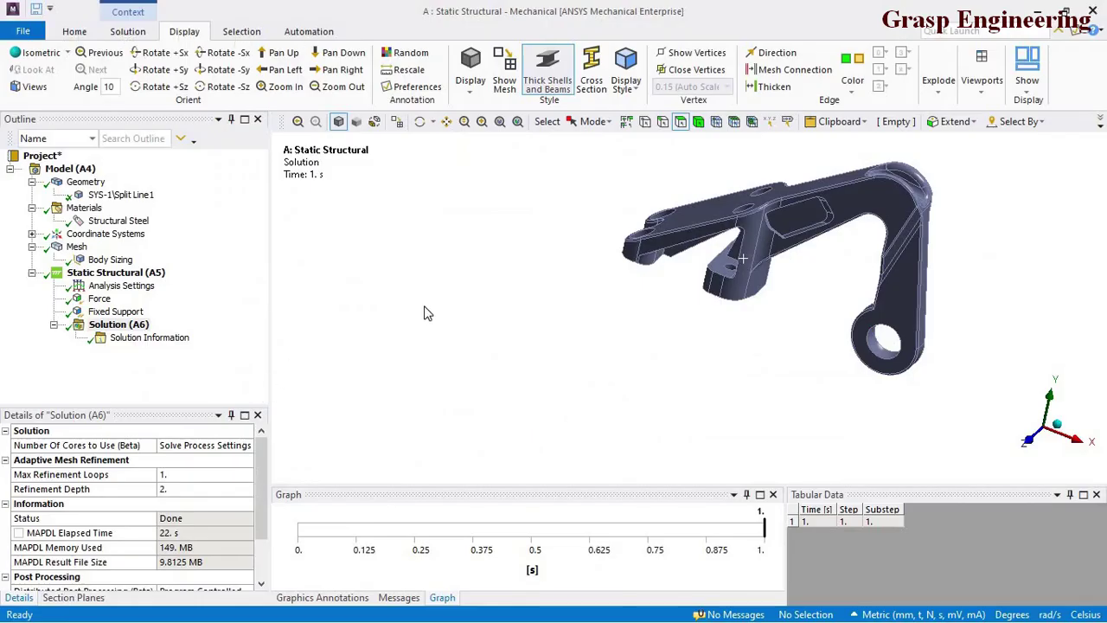
Add Total Deformation and Equivalent (von-Mises) Stress results to the solution and evaluate all results
right_click(119, 325)
mouse_move(199, 338)
mouse_move(372, 334)
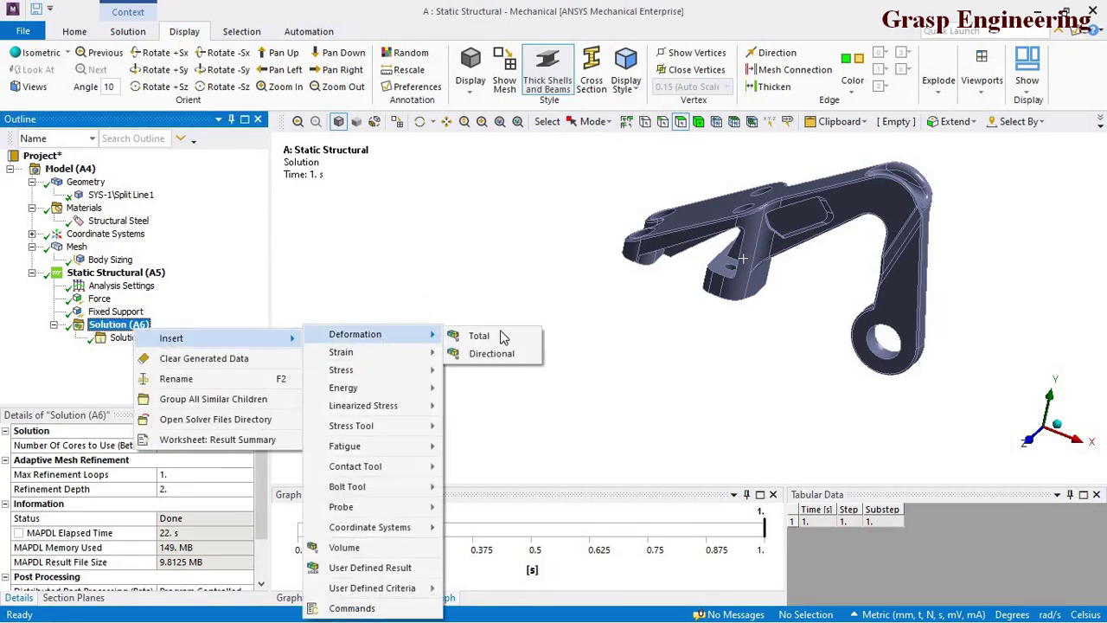
left_click(479, 336)
right_click(130, 325)
mouse_move(216, 335)
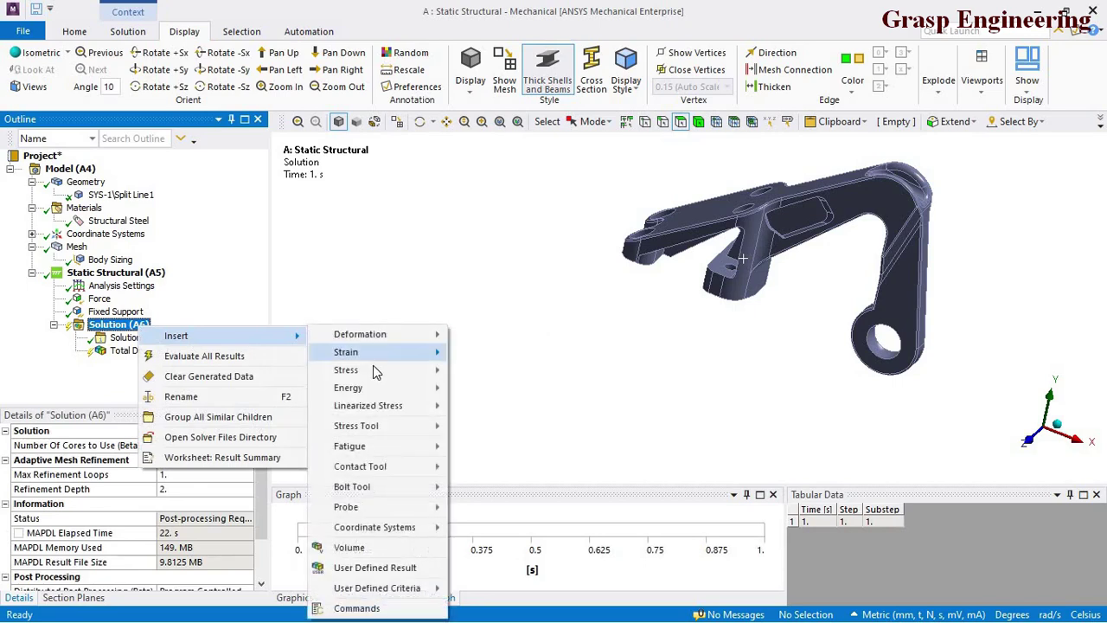
mouse_move(374, 370)
left_click(484, 370)
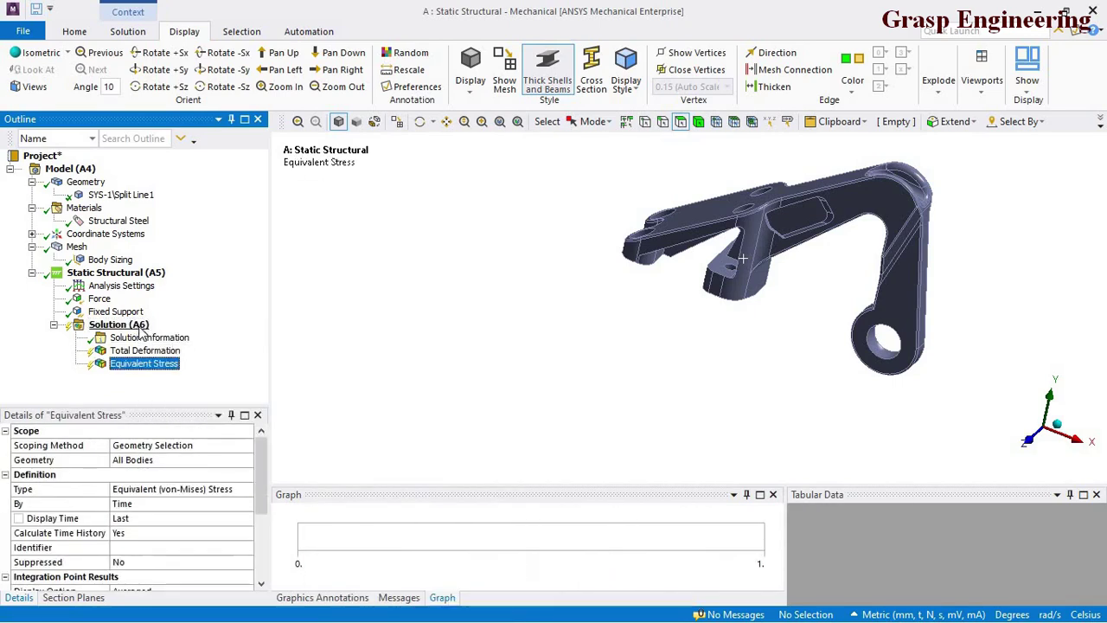
right_click(140, 331)
left_click(196, 352)
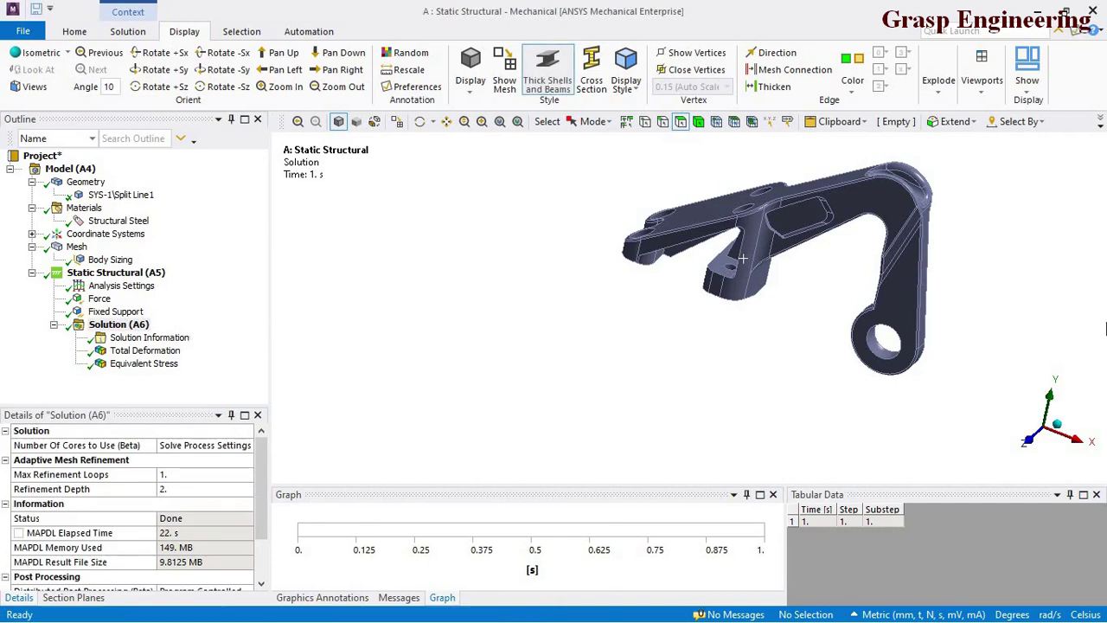
Display the Total Deformation contour on the bracket with the mesh edges hidden
left_click(1027, 442)
scroll(656, 351, "up", 3)
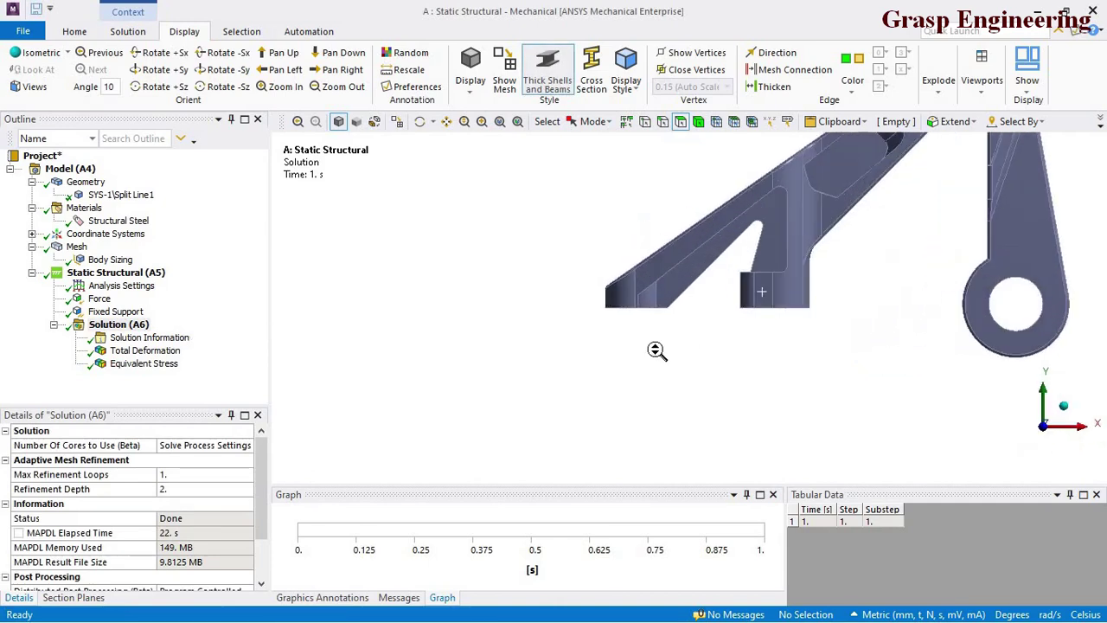
scroll(539, 331, "down", 3)
middle_click_drag(539, 332, 641, 285)
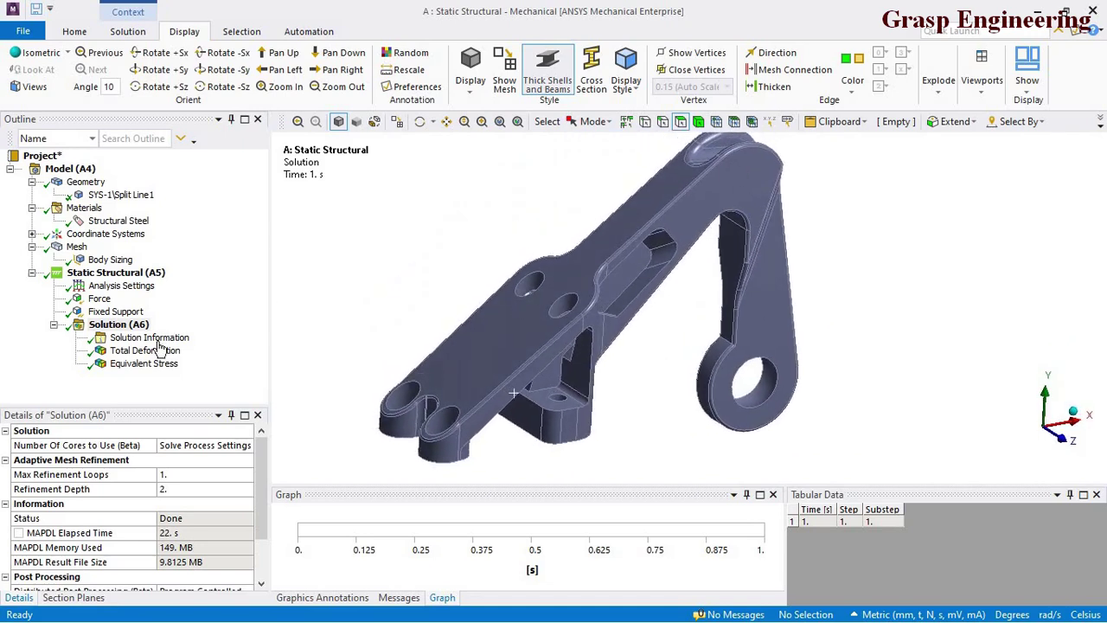
left_click(152, 355)
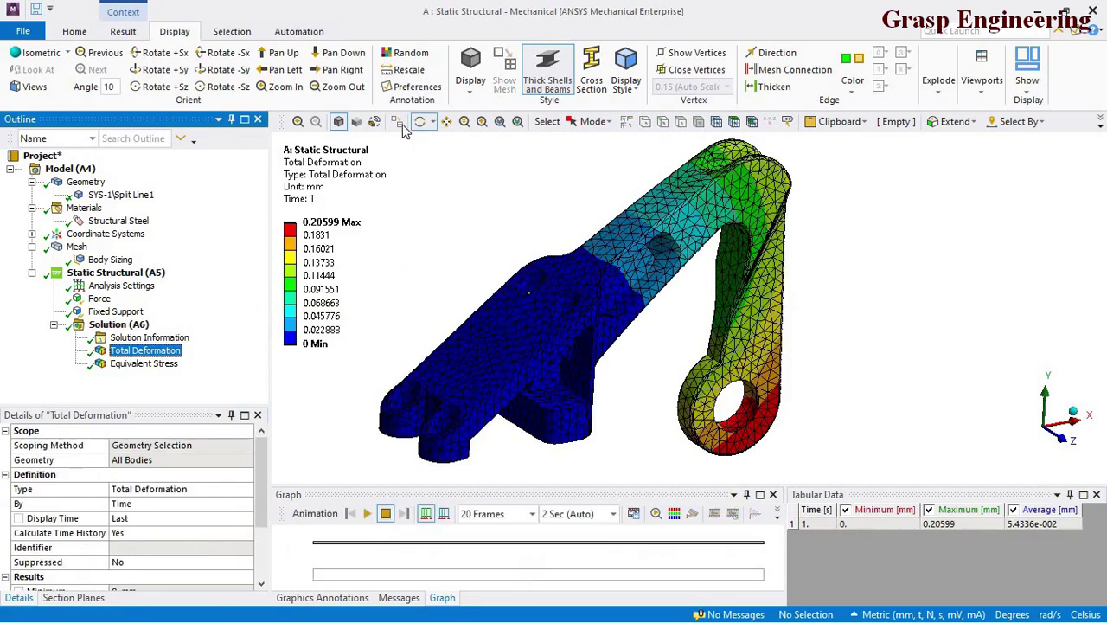
left_click(123, 31)
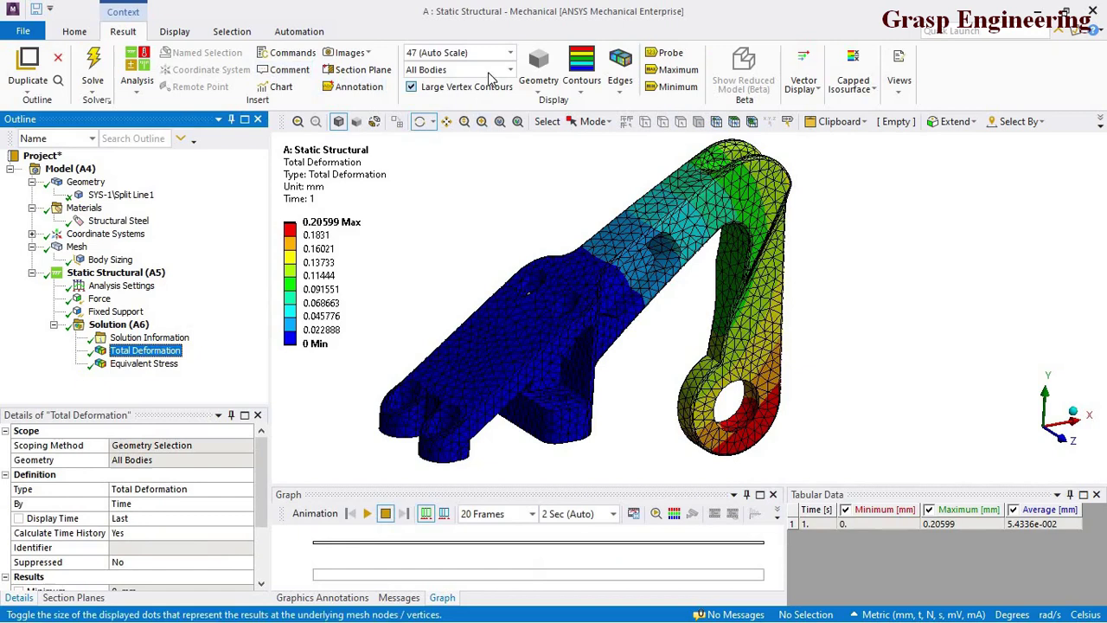
left_click(620, 69)
left_click(649, 106)
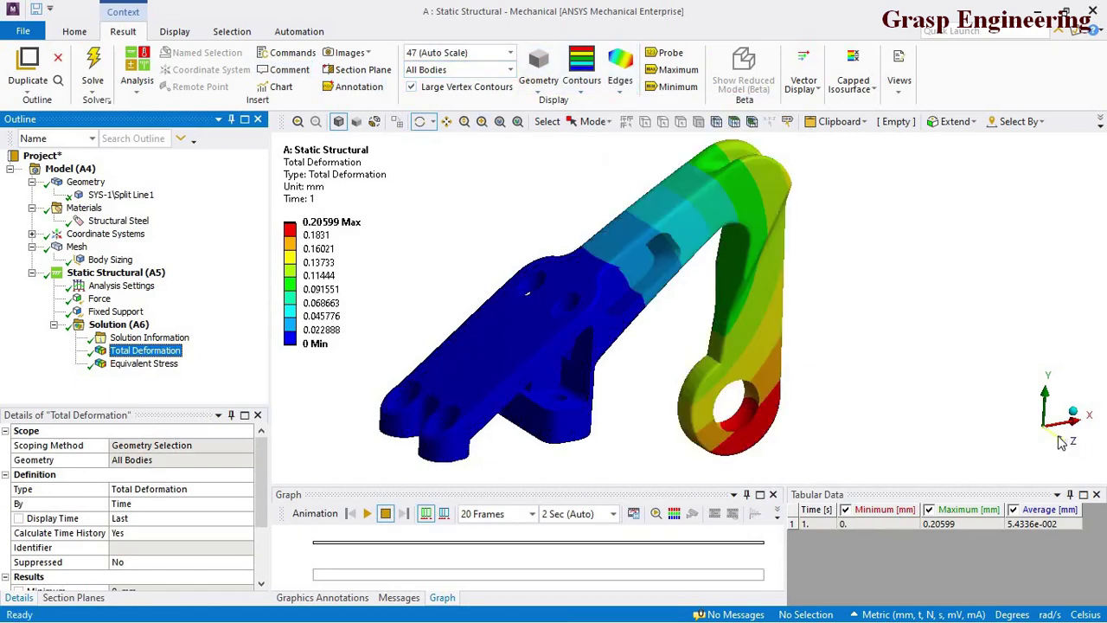
Animate the bracket's total deformation from the front view and pause the playback
left_click(1061, 440)
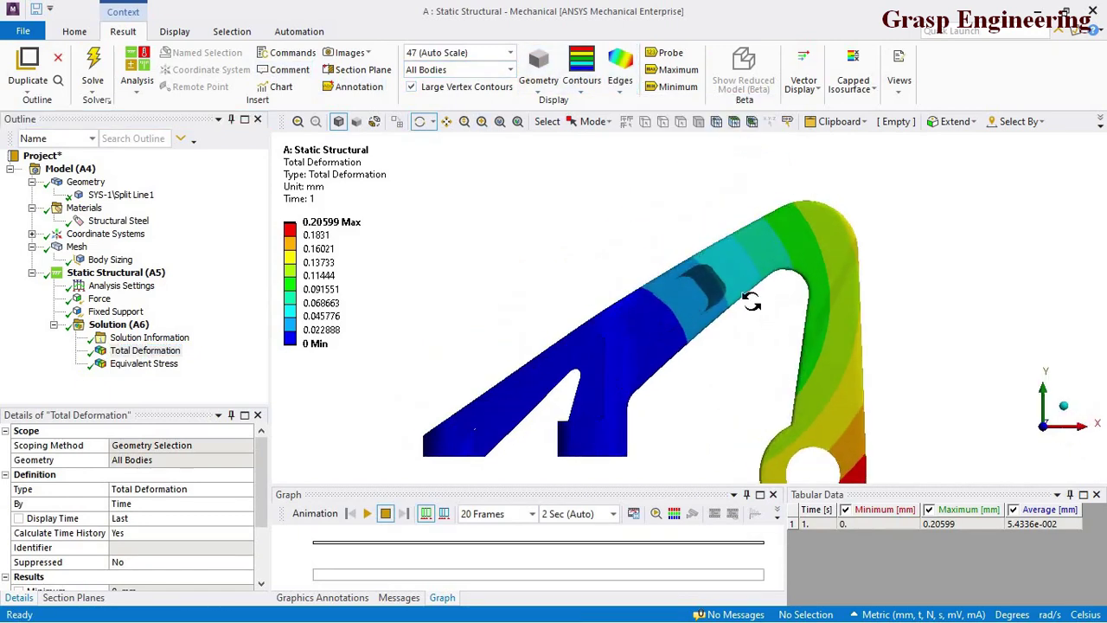
left_click(368, 514)
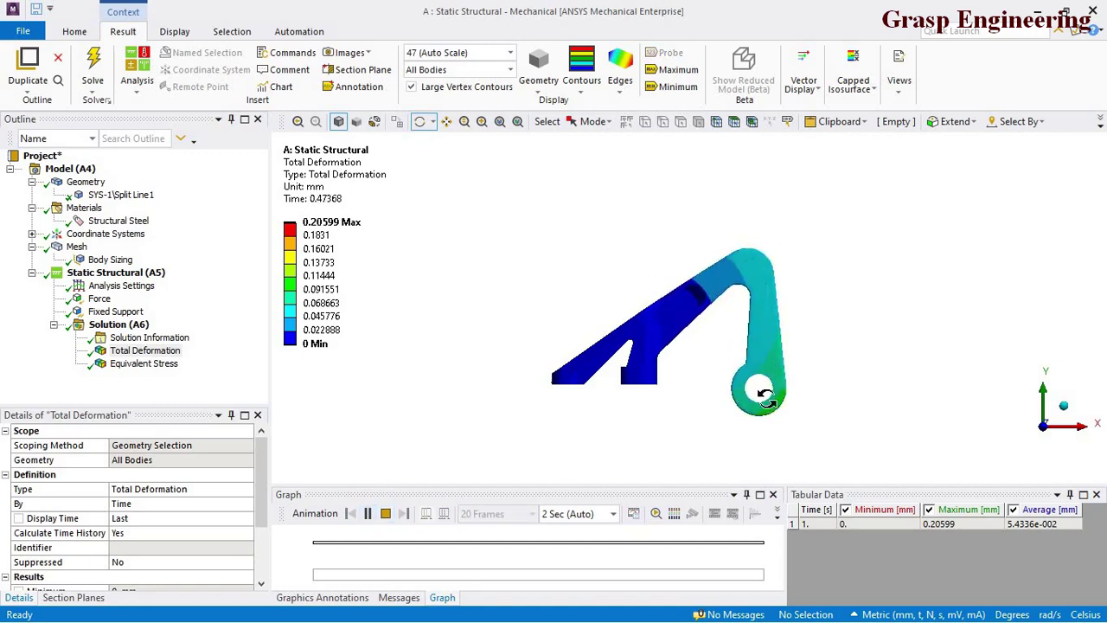
left_click(368, 514)
left_click(319, 236)
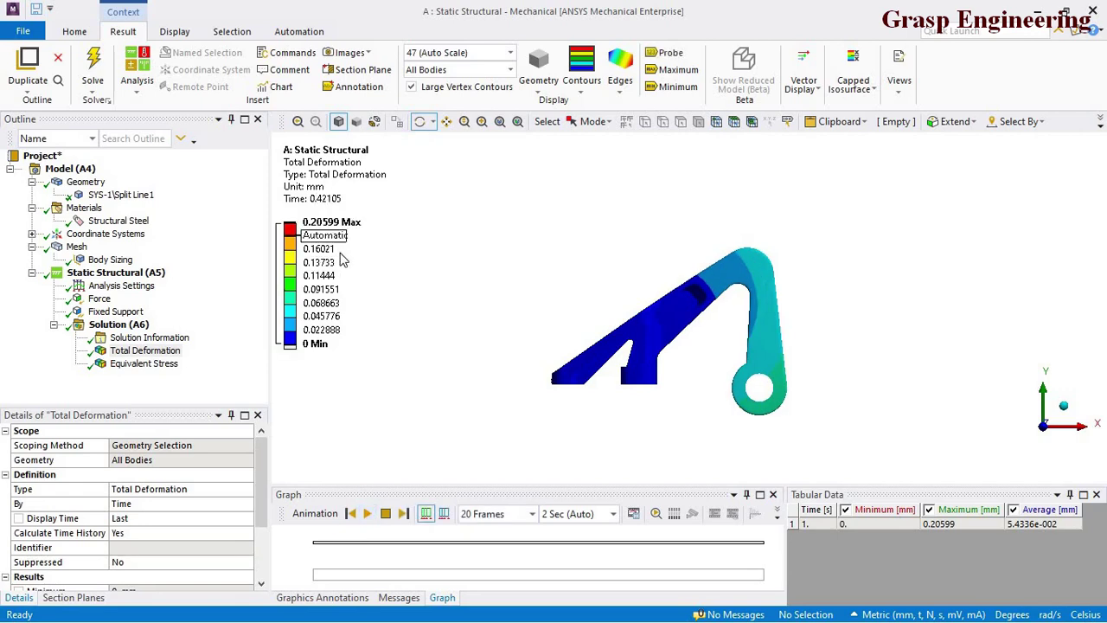
Display the Equivalent Stress result and change its legend to list the maximum and minimum above the colour scale
left_click(138, 363)
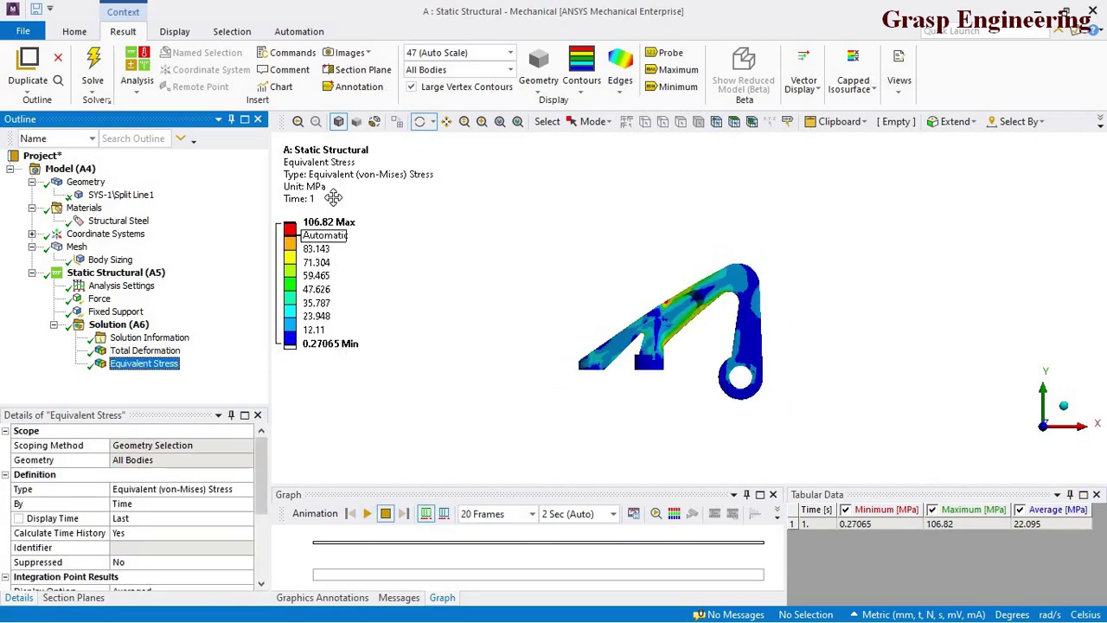
right_click(337, 178)
left_click(393, 462)
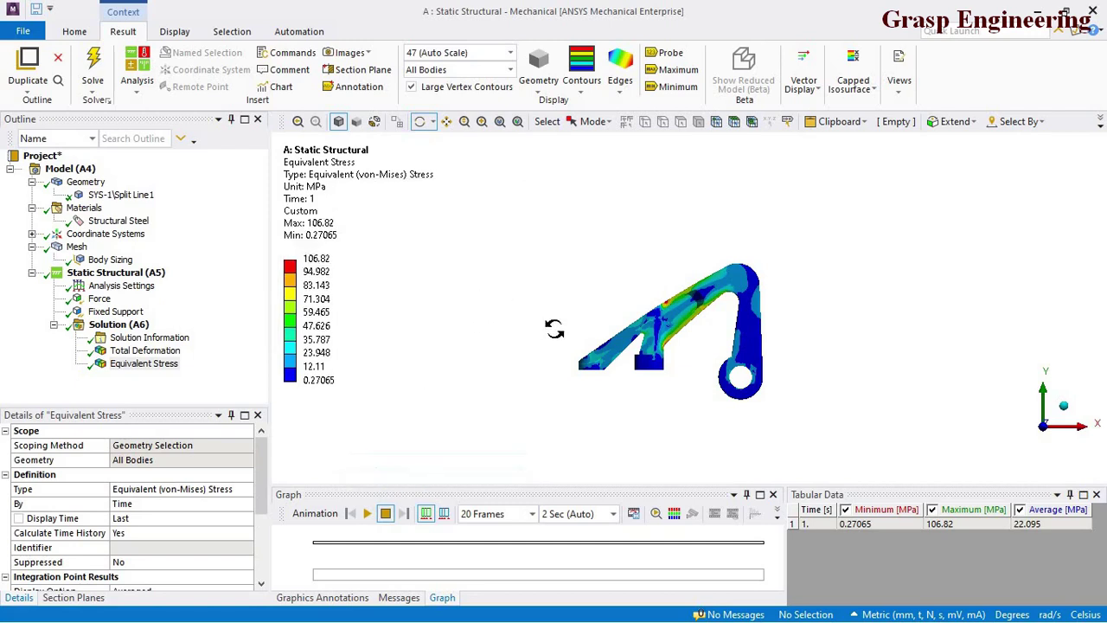
Probe the equivalent stress at three high-stress spots where the bracket's inclined arm meets the bolt-hole base
left_click_drag(553, 329, 519, 381)
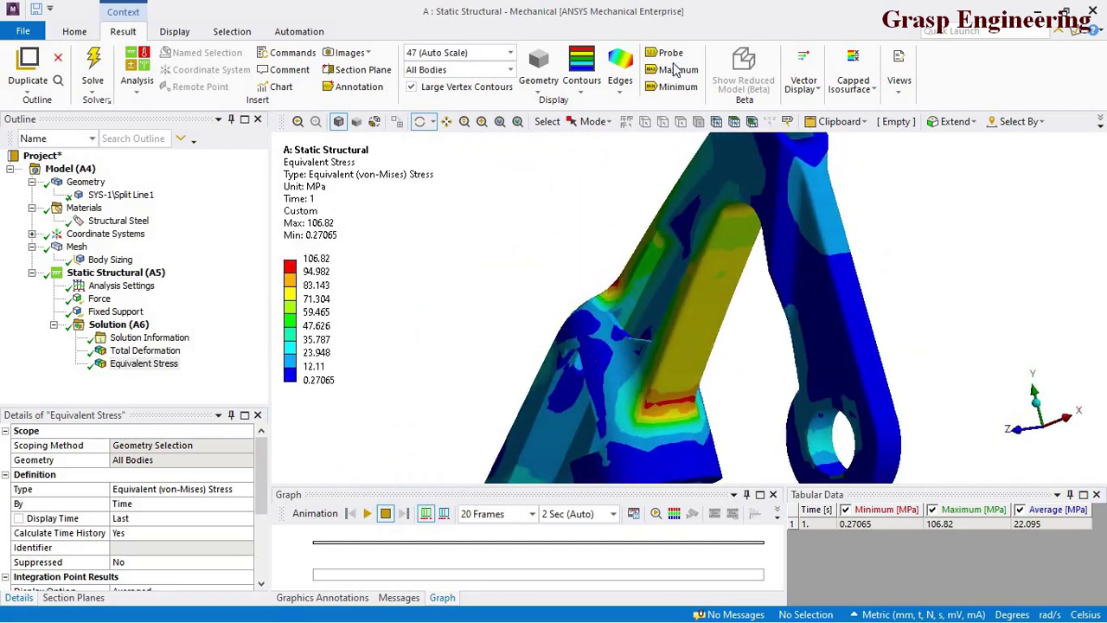
left_click(666, 53)
left_click(684, 401)
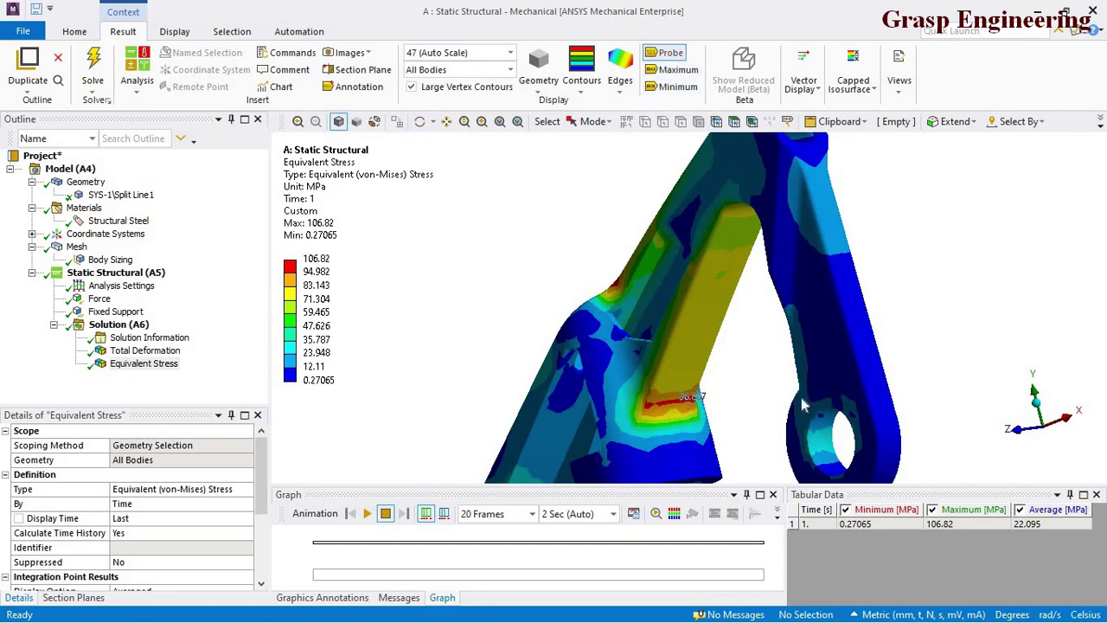
mouse_move(805, 389)
middle_mouse_down()
mouse_move(693, 329)
mouse_move(662, 291)
mouse_move(748, 337)
middle_mouse_up()
left_click(638, 289)
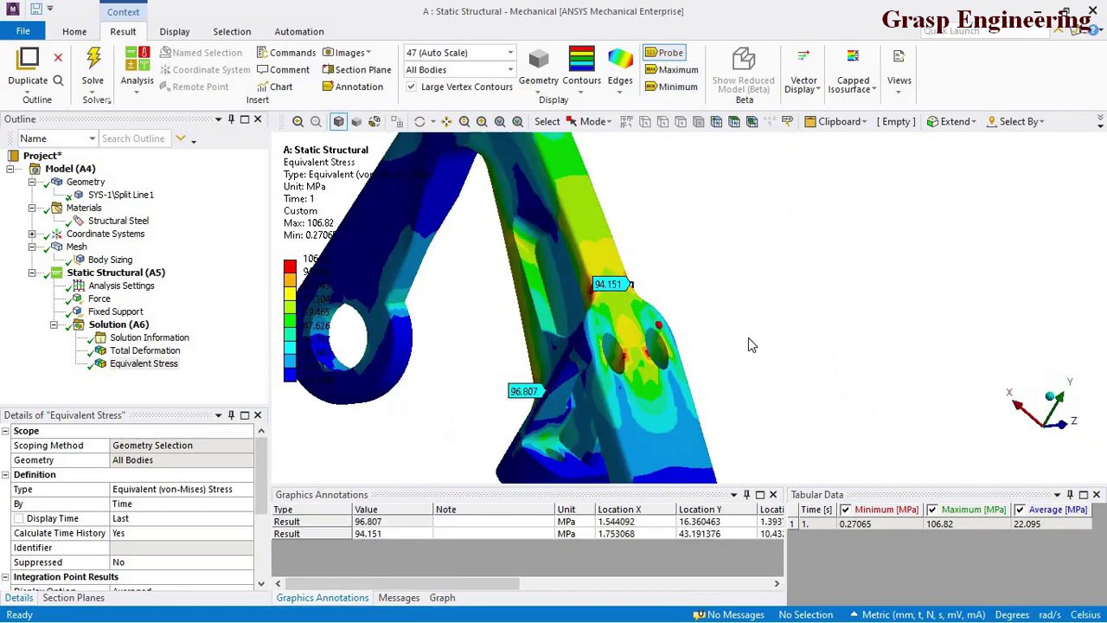
left_click(596, 288)
scroll(596, 287, "down", 3)
mouse_move(596, 287)
middle_mouse_down()
mouse_move(506, 287)
mouse_move(400, 325)
middle_mouse_up()
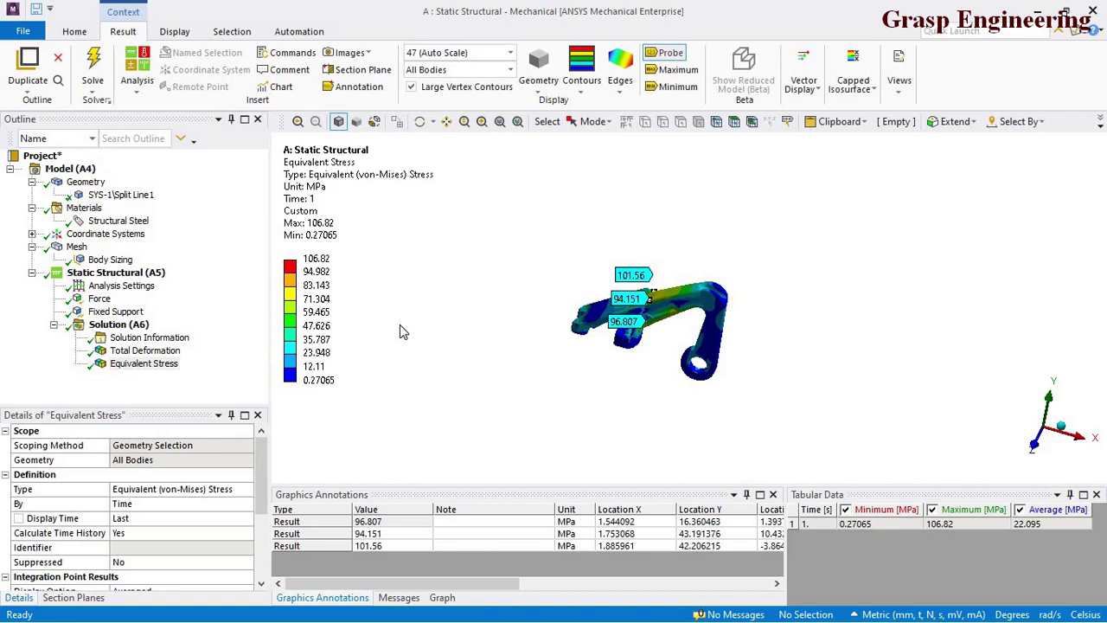
scroll(603, 381, "up", 6)
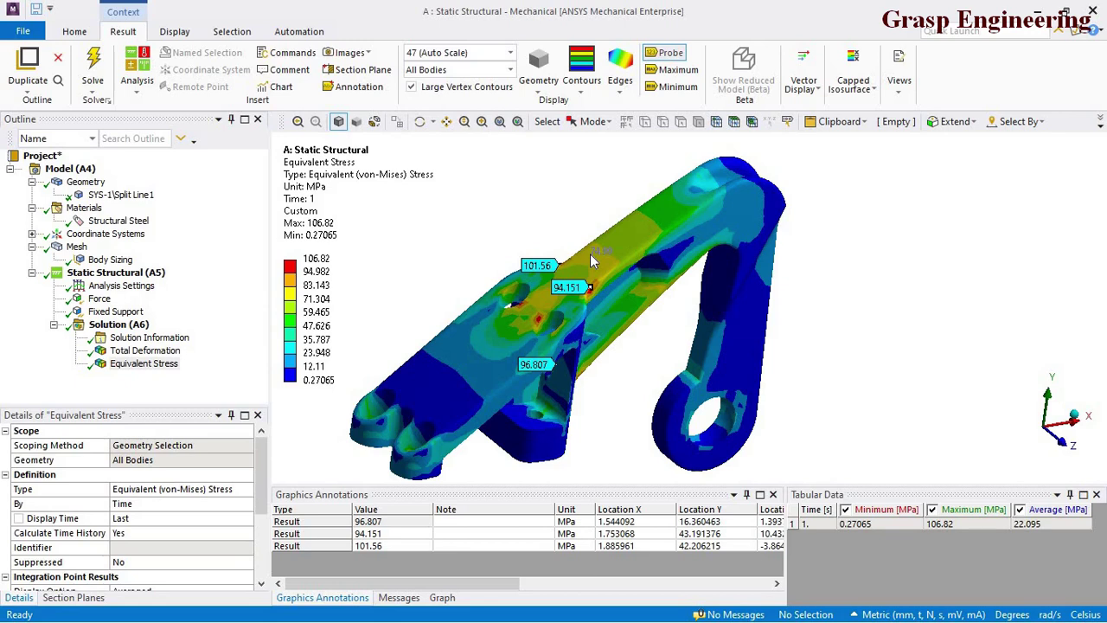
scroll(647, 243, "down", 2)
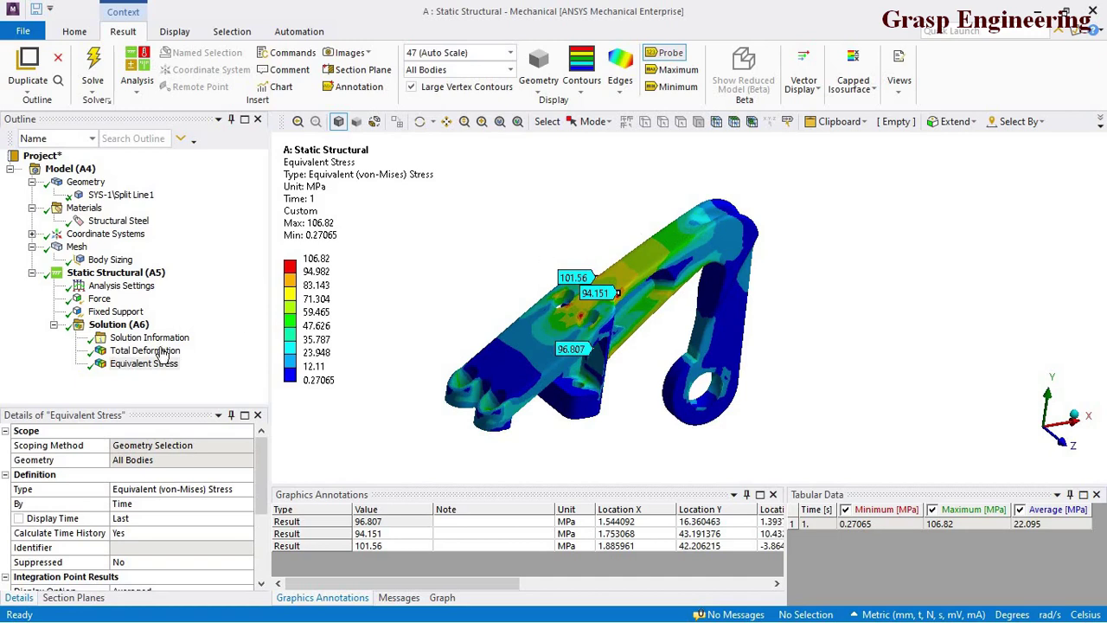
Insert a Fatigue Tool under the solution and enlarge the area showing its details
left_click(141, 324)
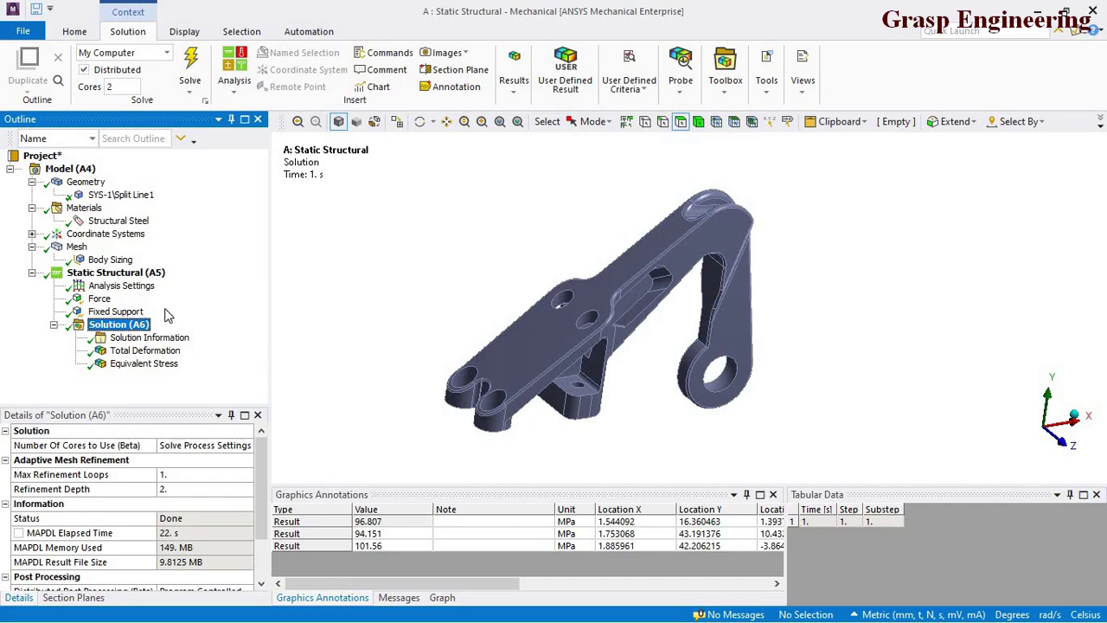
right_click(119, 332)
mouse_move(204, 336)
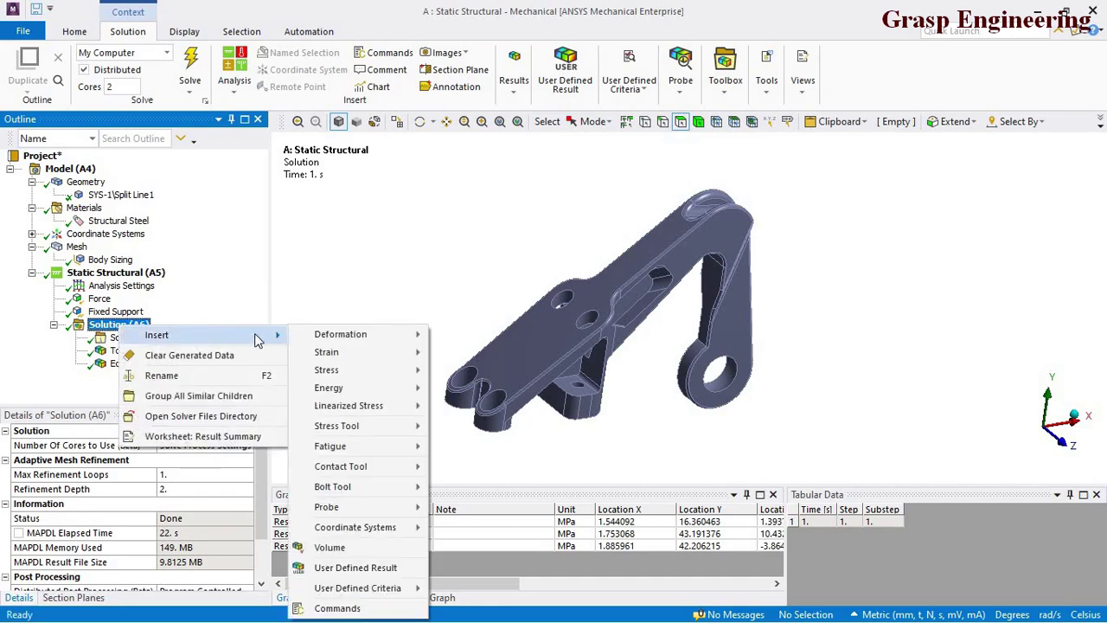
mouse_move(407, 454)
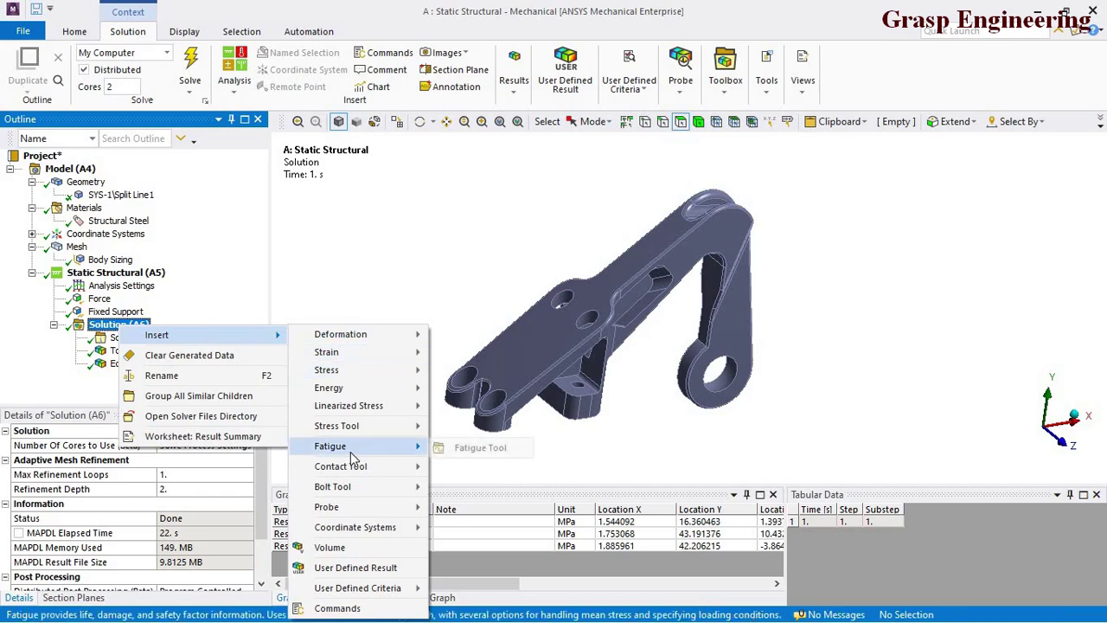
left_click(465, 449)
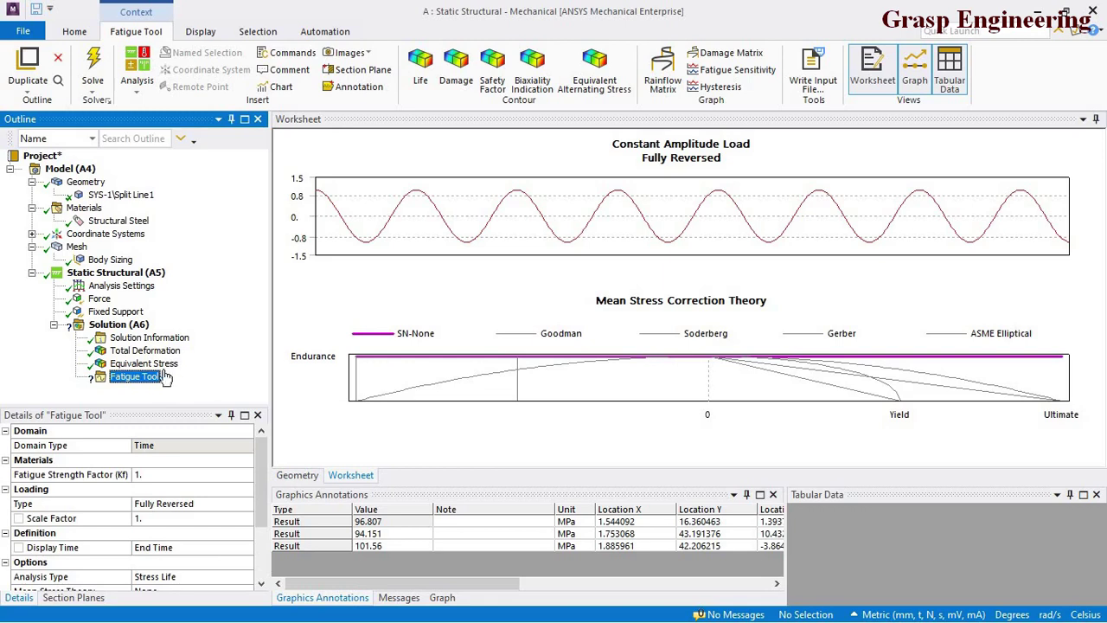
left_click(136, 381)
left_click(137, 422)
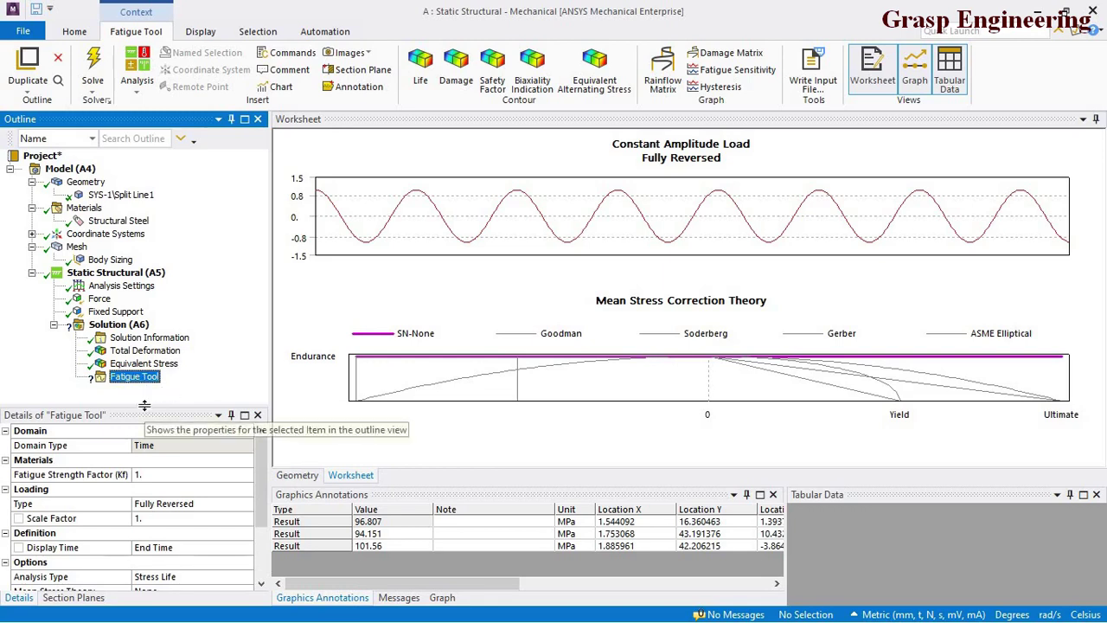
left_click_drag(145, 407, 154, 273)
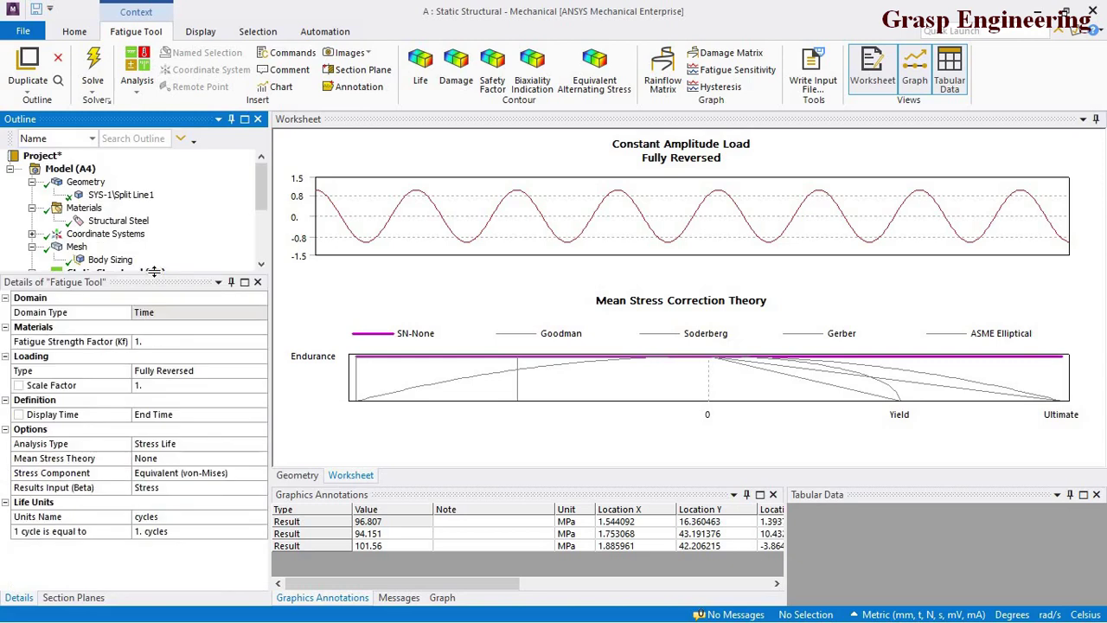
Try the Zero-Based loading type for the Fatigue Tool and return it to Fully Reversed
left_click(259, 368)
left_click(260, 371)
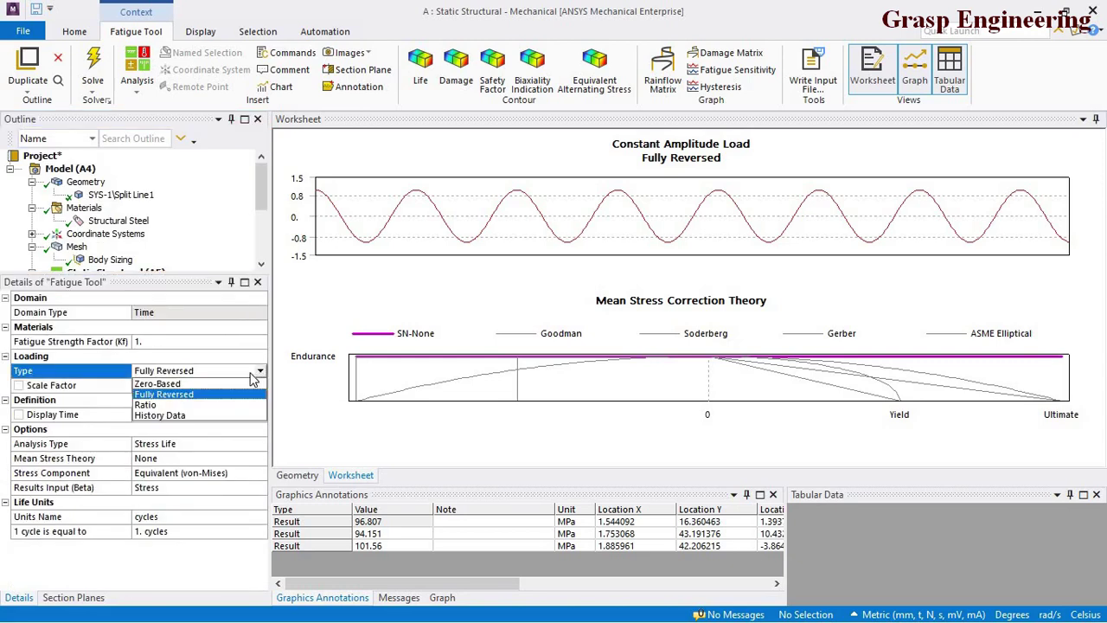
left_click(160, 383)
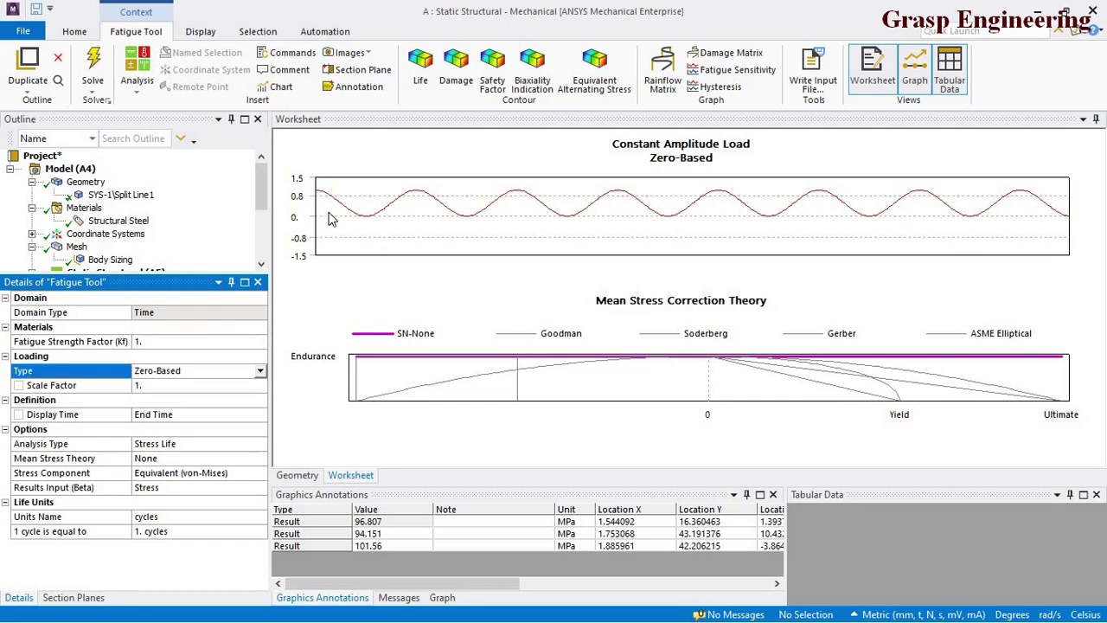
left_click(260, 370)
left_click(164, 393)
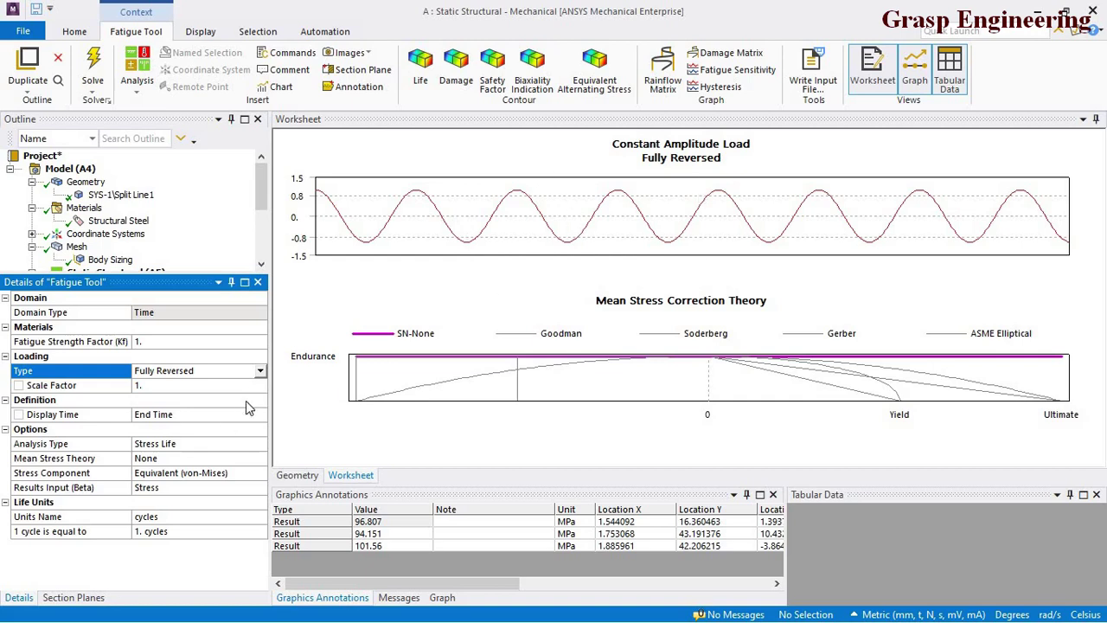
Set the Fatigue Tool's loading type to Ratio
left_click(261, 371)
left_click(147, 405)
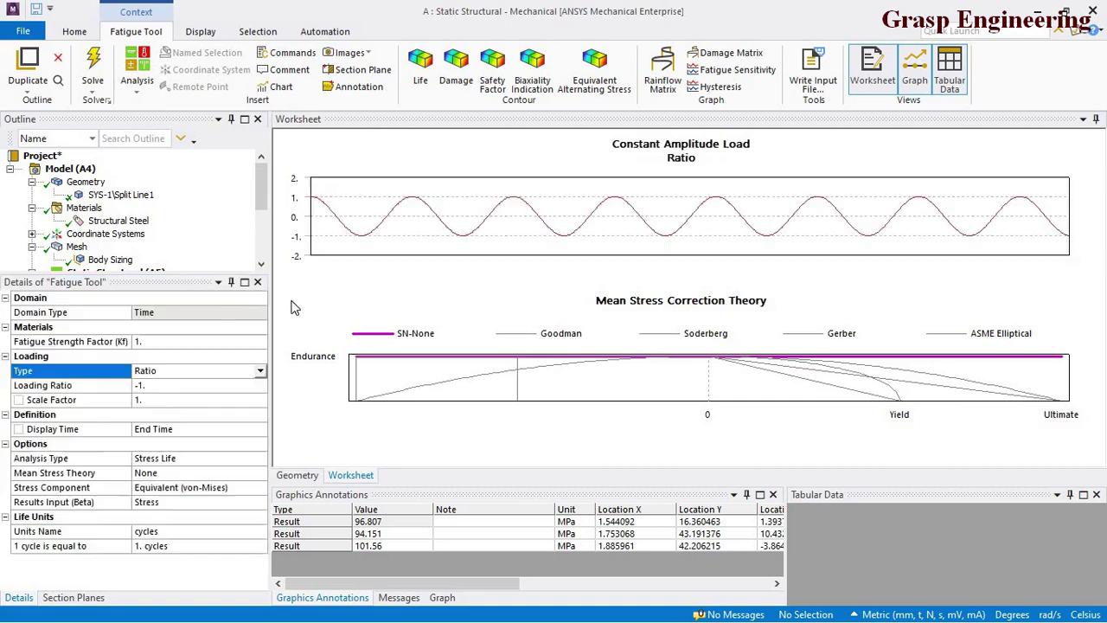
Try the History Data loading type for the Fatigue Tool, and set the type to Fully Reversed
left_click(259, 370)
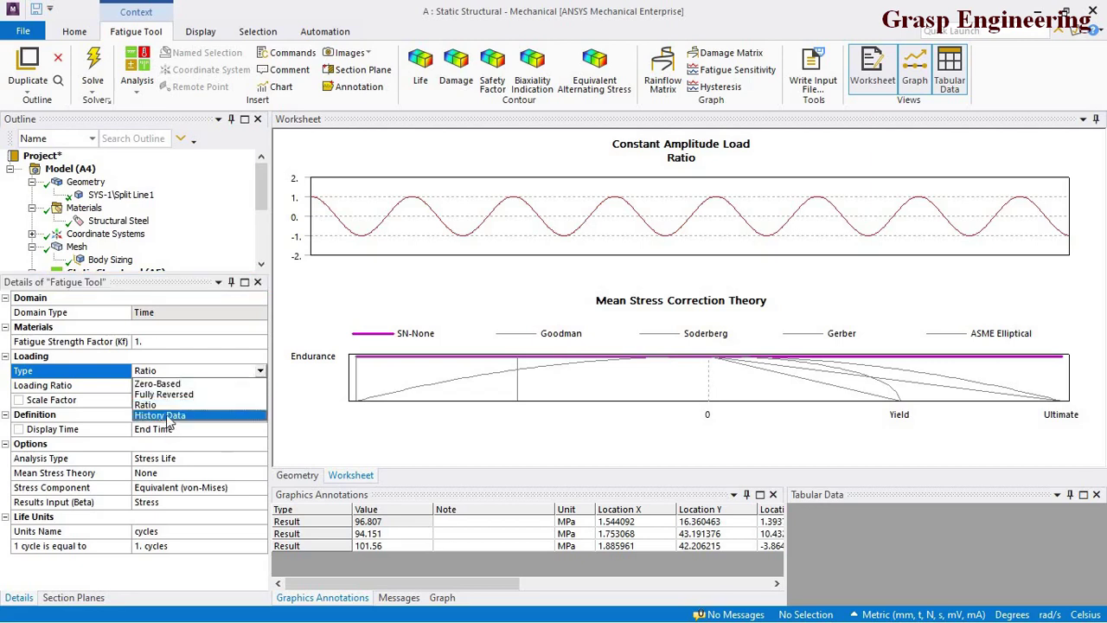
left_click(164, 416)
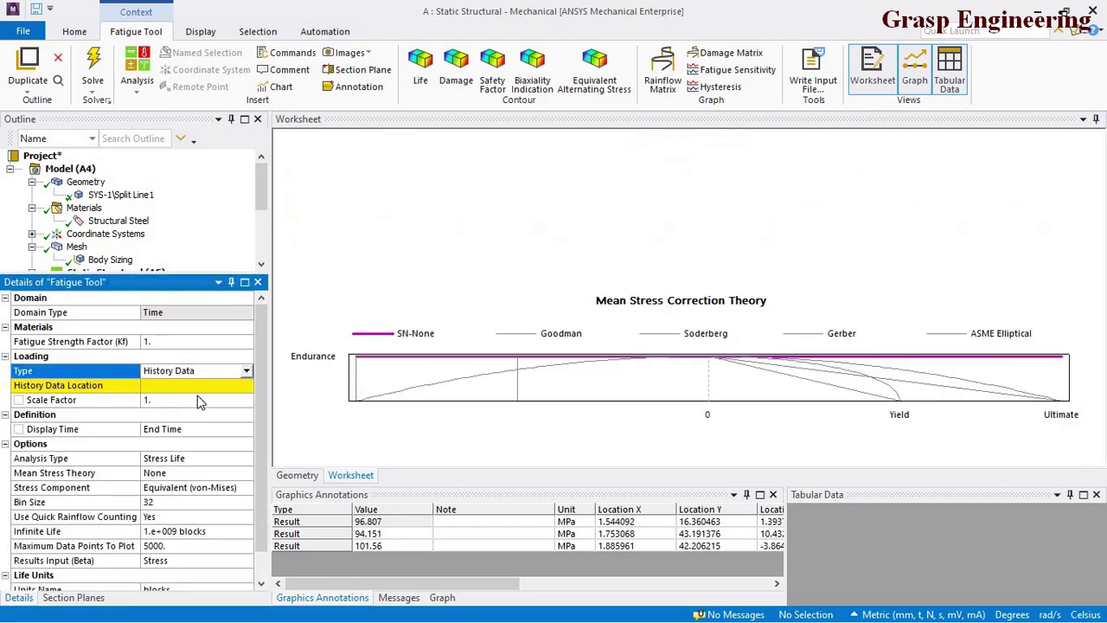
left_click(244, 389)
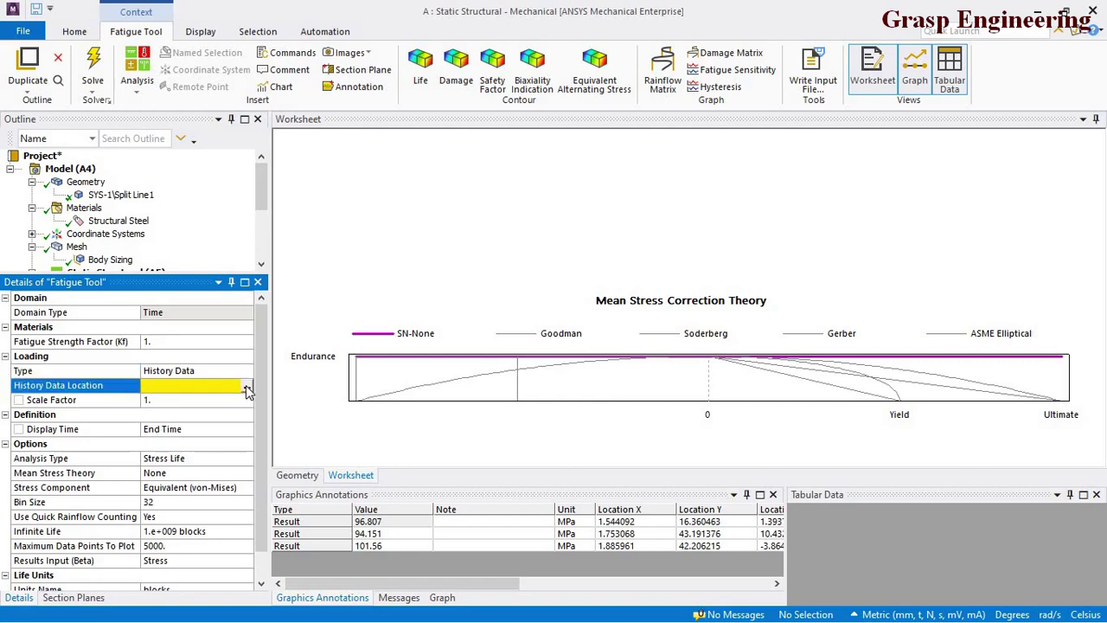
left_click(246, 372)
left_click(246, 371)
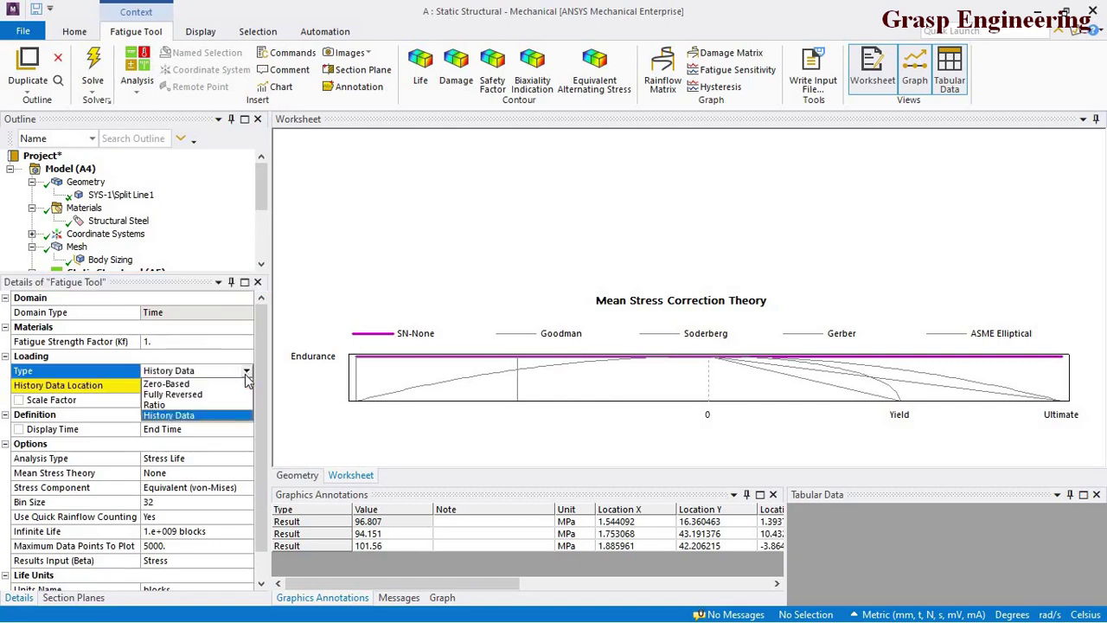
left_click(198, 395)
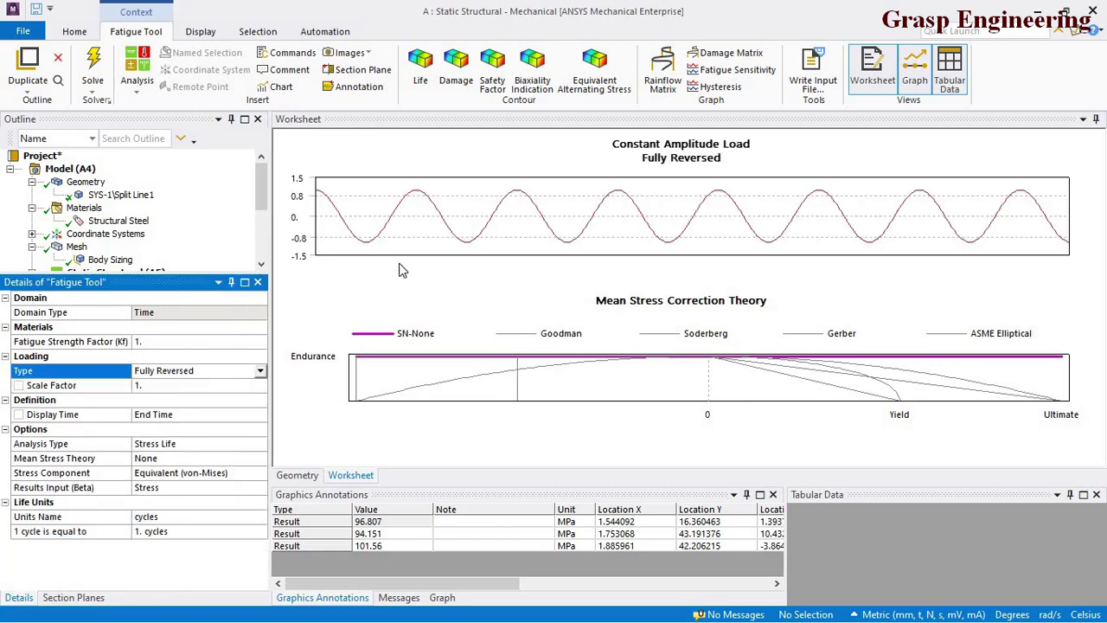
Review the Force load applied to the bracket's lower ring hole and return to the Fatigue Tool's details
scroll(257, 220, "down", 3)
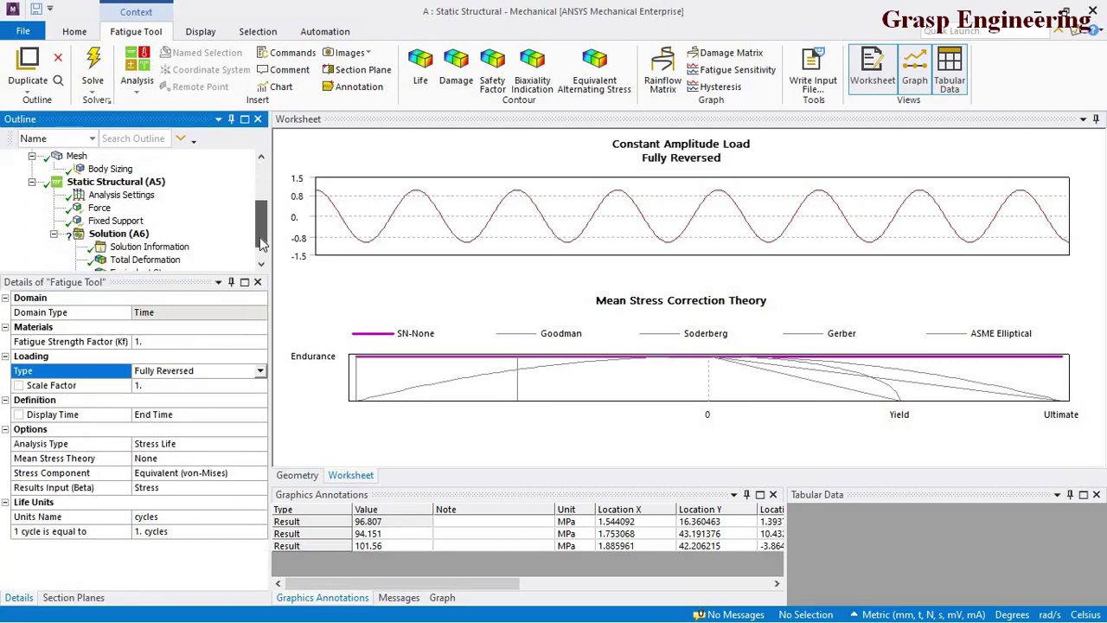
left_click_drag(99, 208, 439, 249)
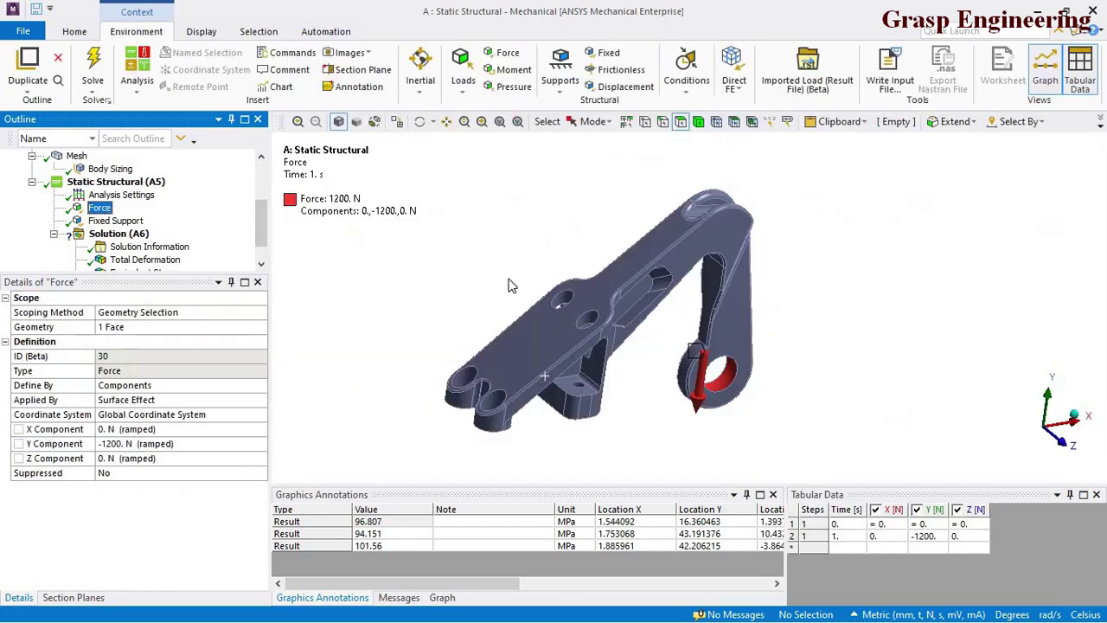
scroll(127, 258, "down", 1)
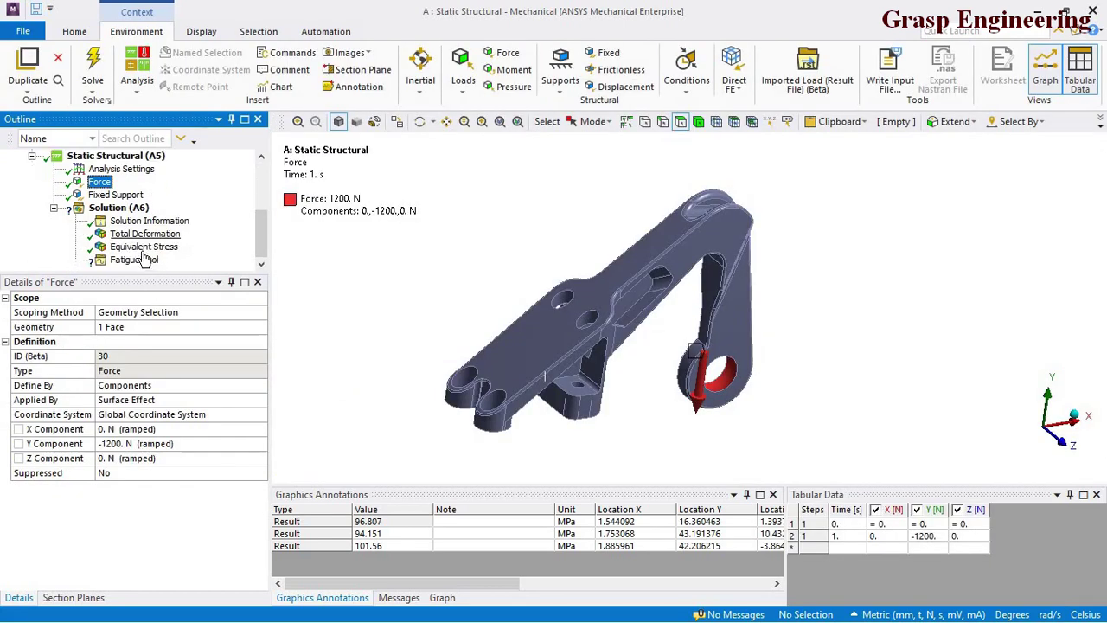
left_click(132, 259)
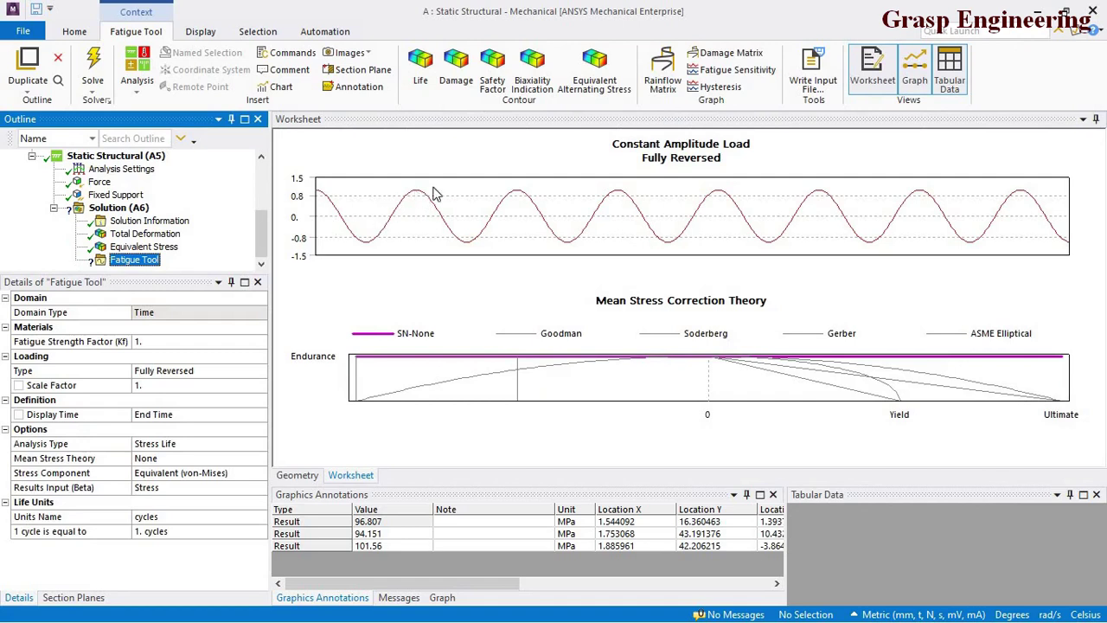
Keep the Fatigue Tool's analysis type at Stress Life and set its mean stress theory to Goodman
left_click(246, 414)
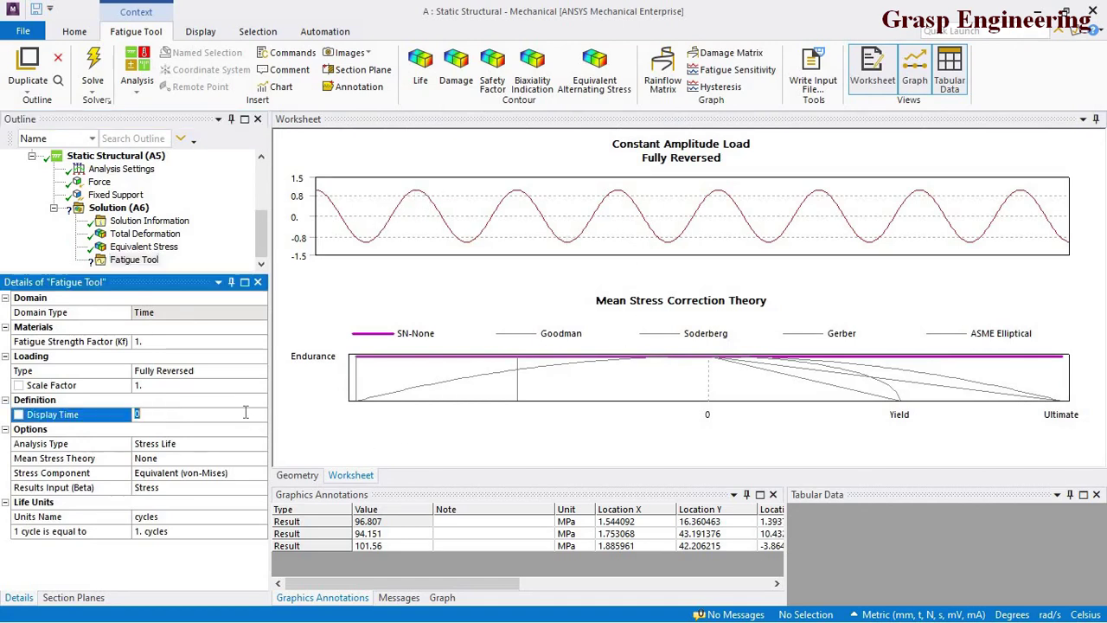
left_click(245, 443)
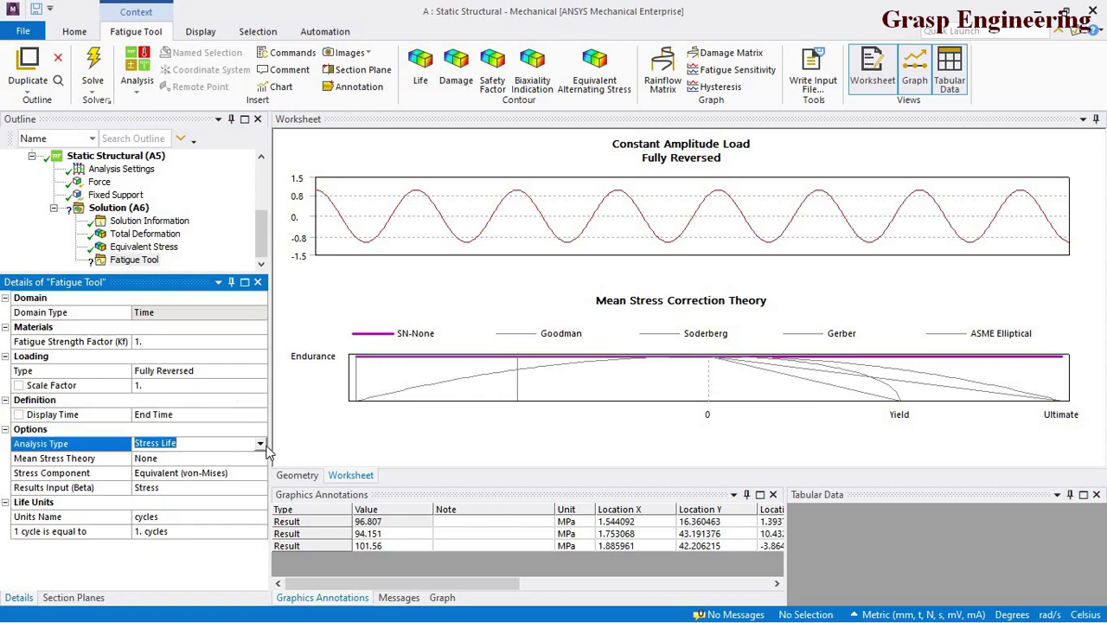
left_click(260, 444)
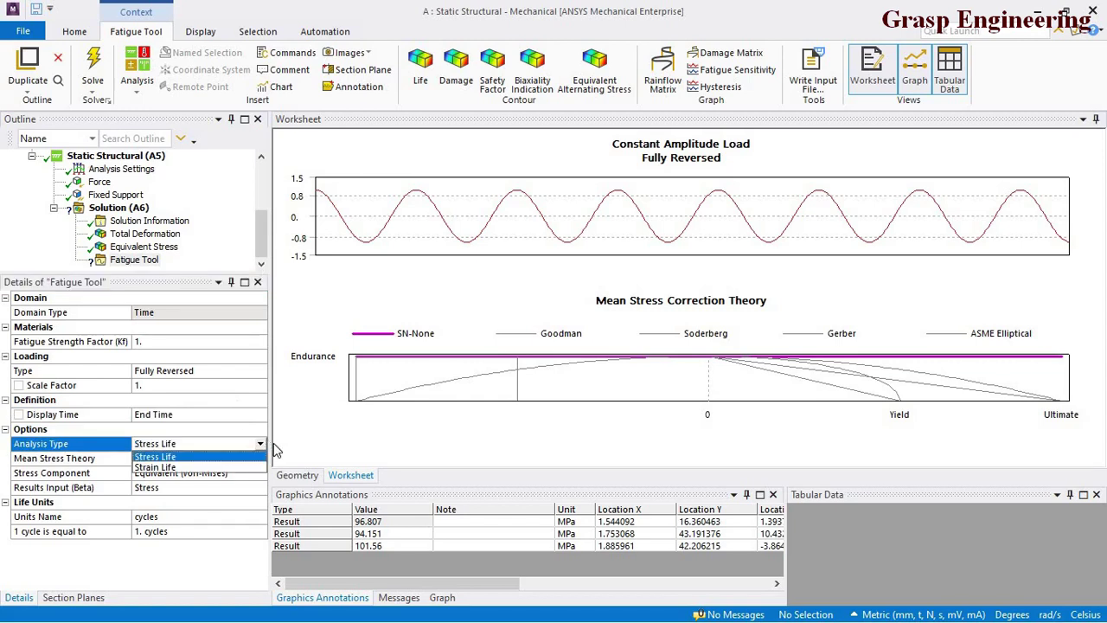
left_click(183, 458)
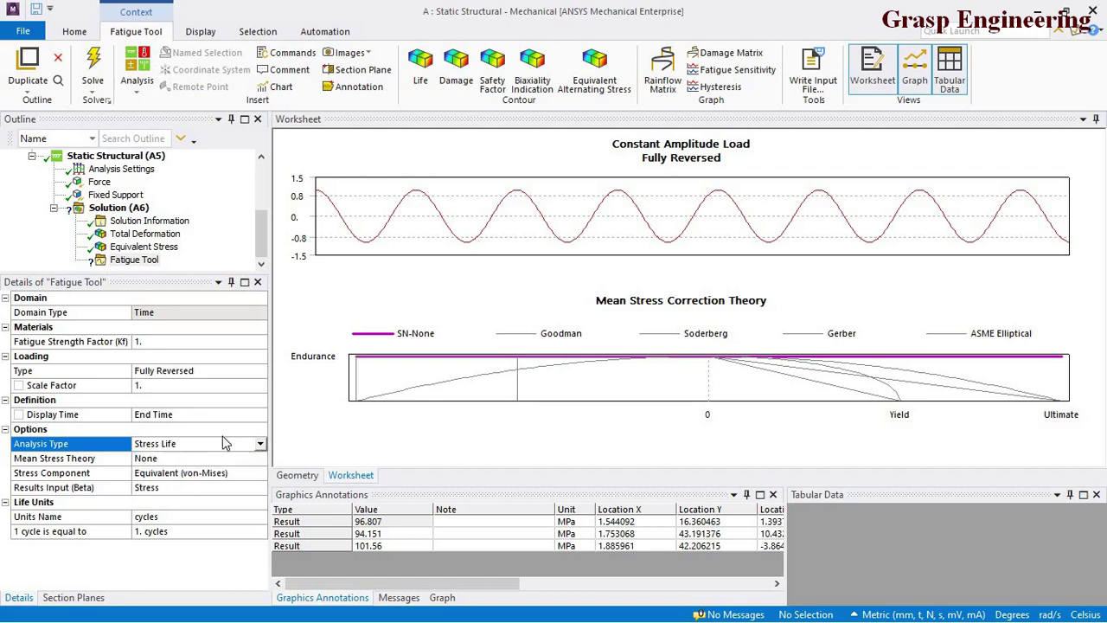
left_click(262, 460)
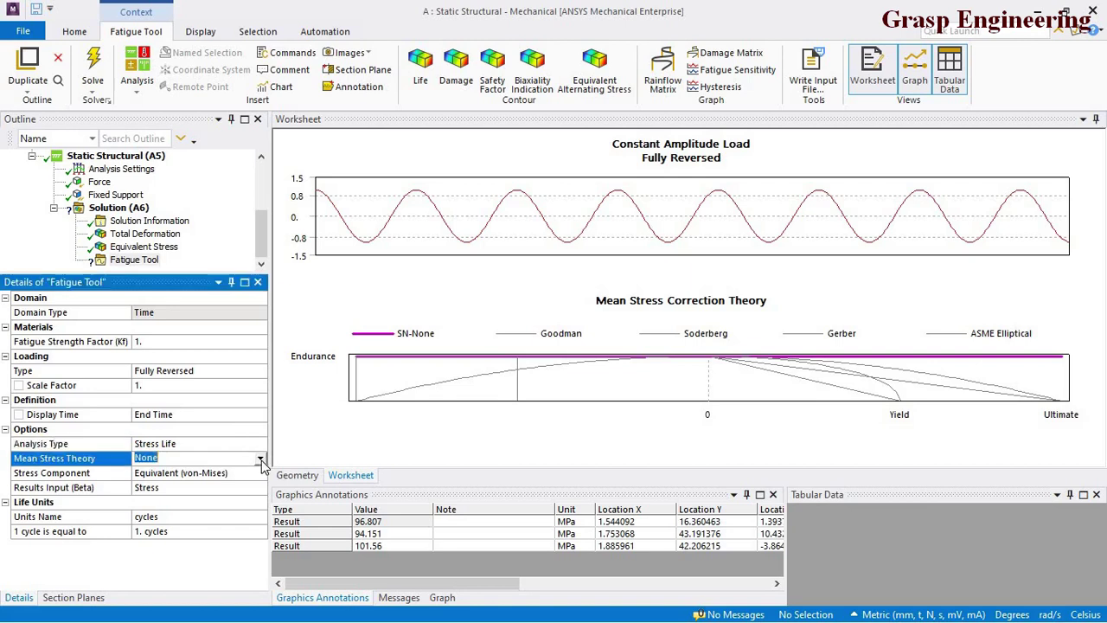
left_click(261, 460)
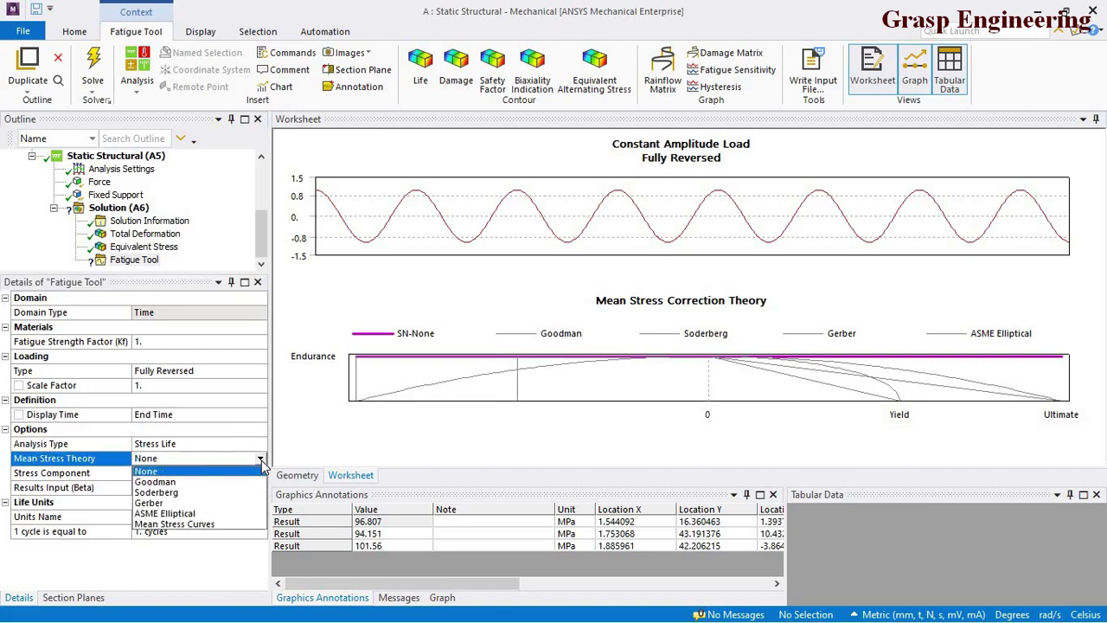
left_click(173, 482)
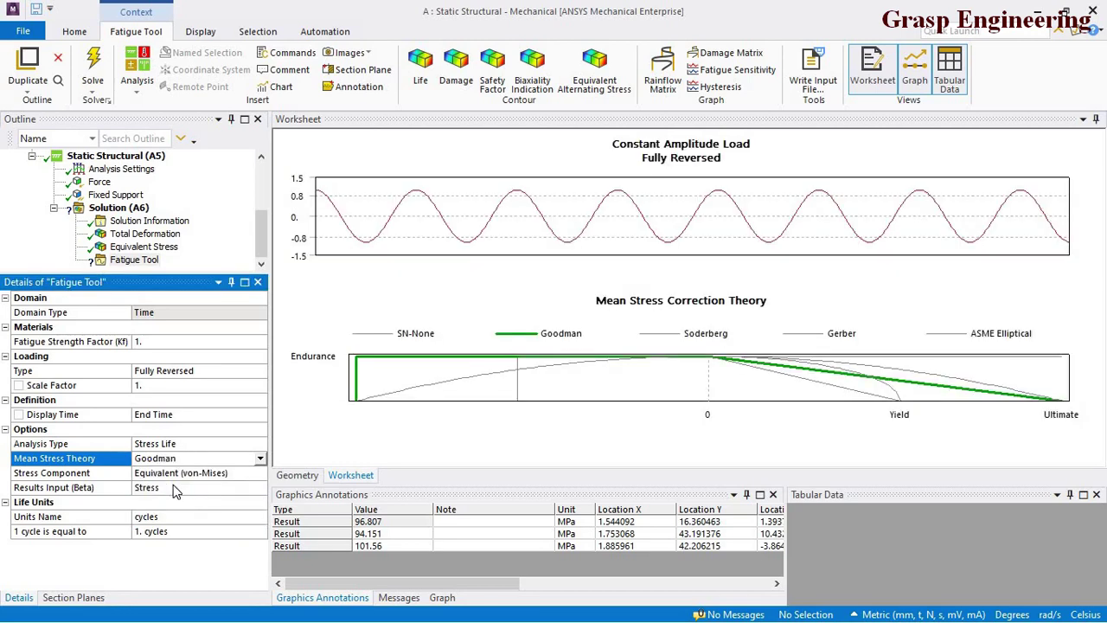
Keep the Fatigue Tool's stress component at Equivalent (von-Mises) and its results input at Stress
left_click(242, 472)
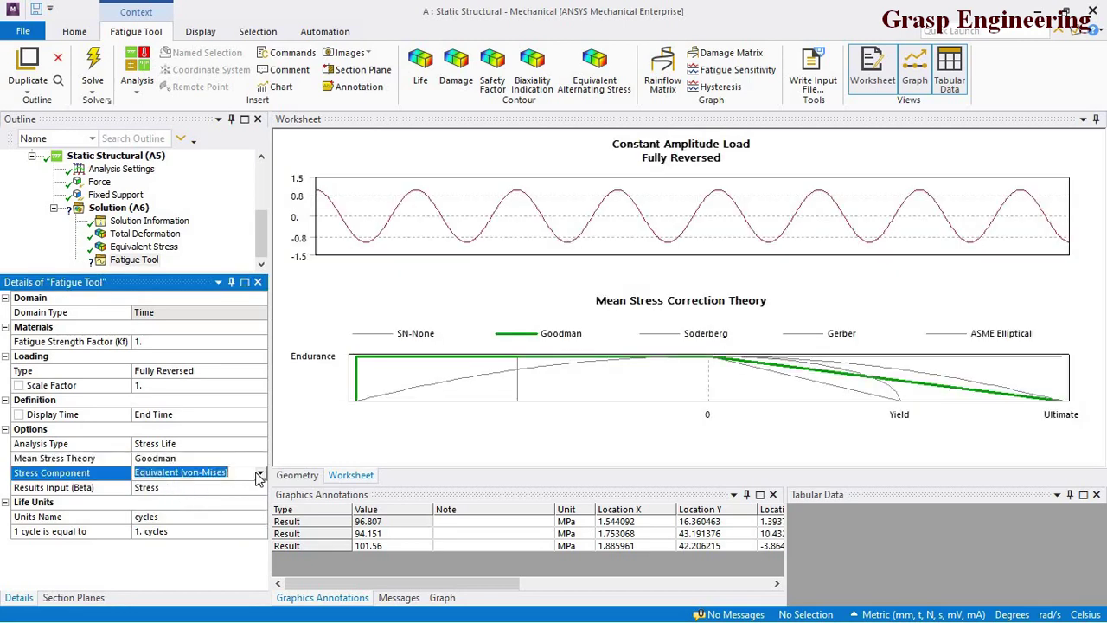
left_click(261, 472)
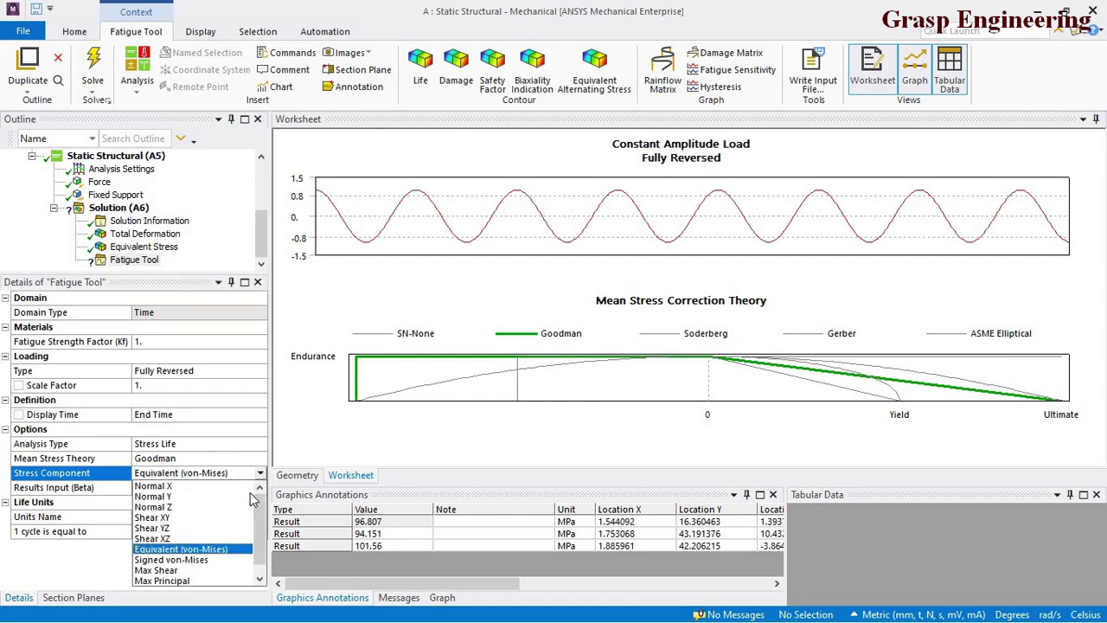
left_click(212, 548)
left_click(299, 379)
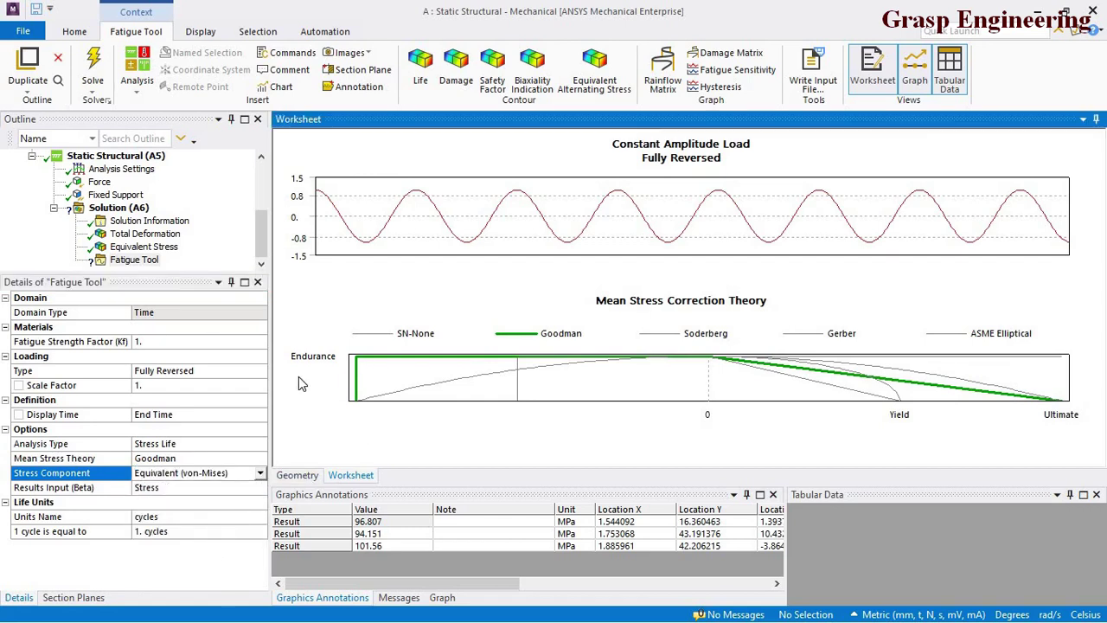
left_click(218, 487)
left_click(261, 488)
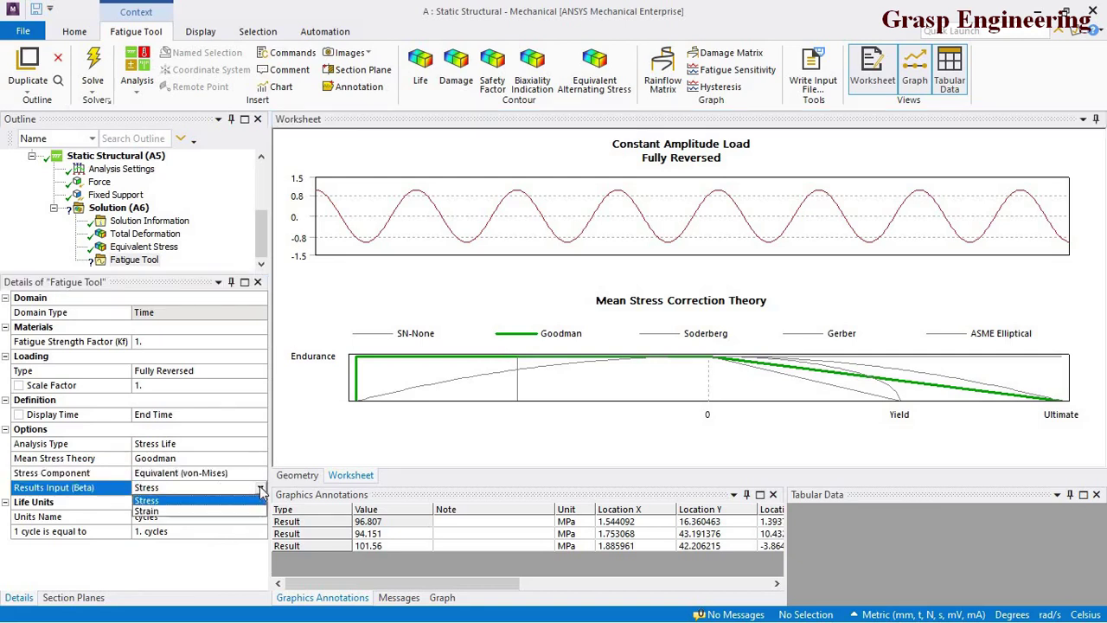
left_click(148, 501)
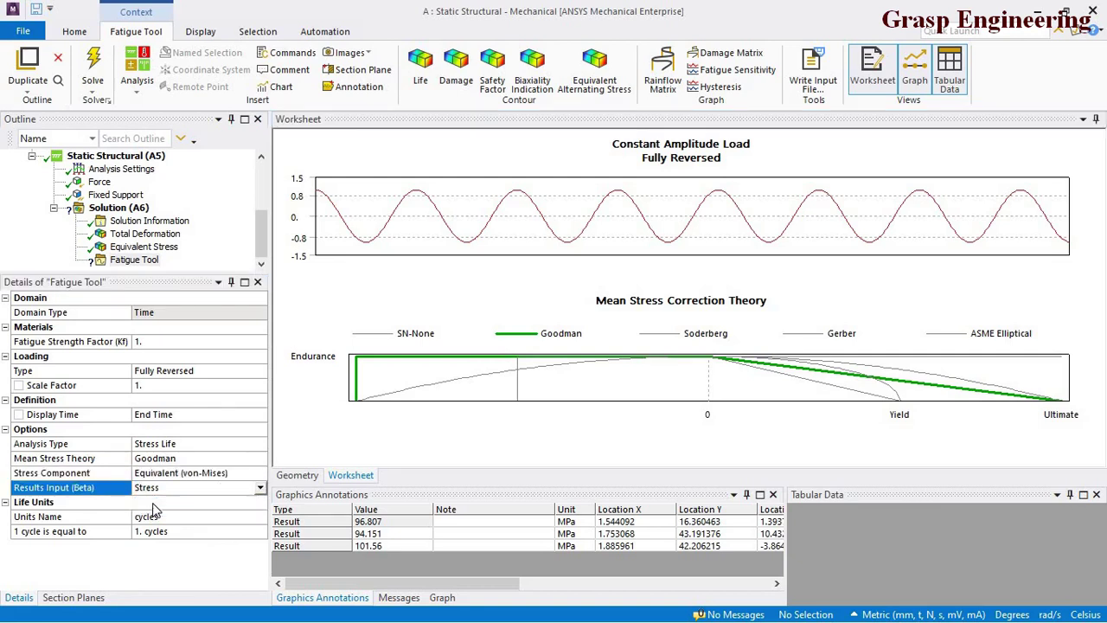
left_click(293, 365)
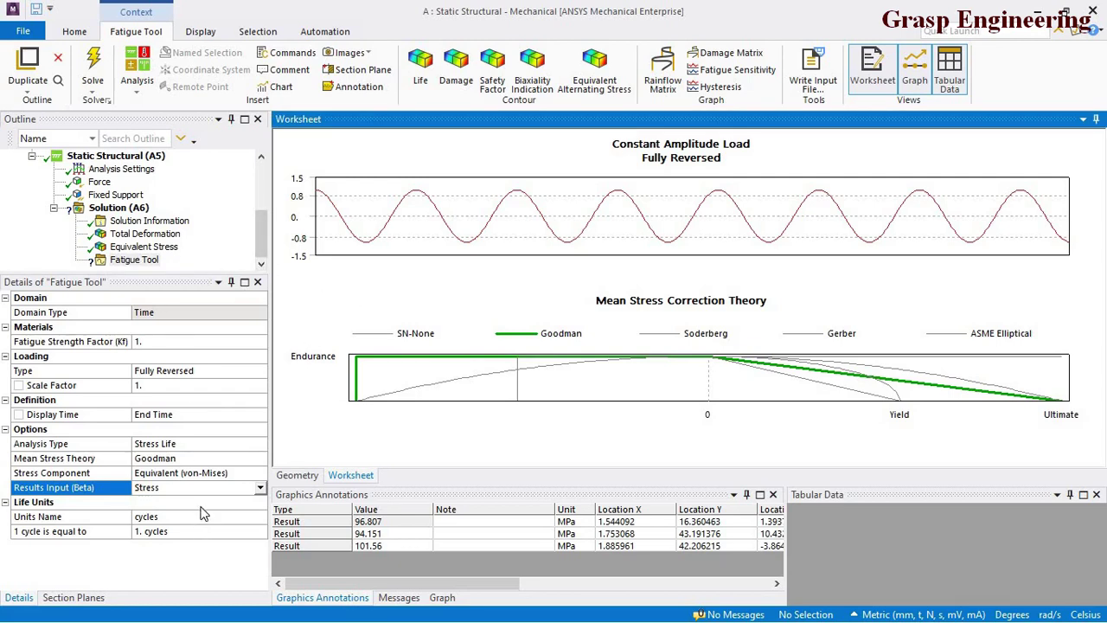
Insert Life and Safety Factor results under the Fatigue Tool
right_click(142, 261)
mouse_move(215, 276)
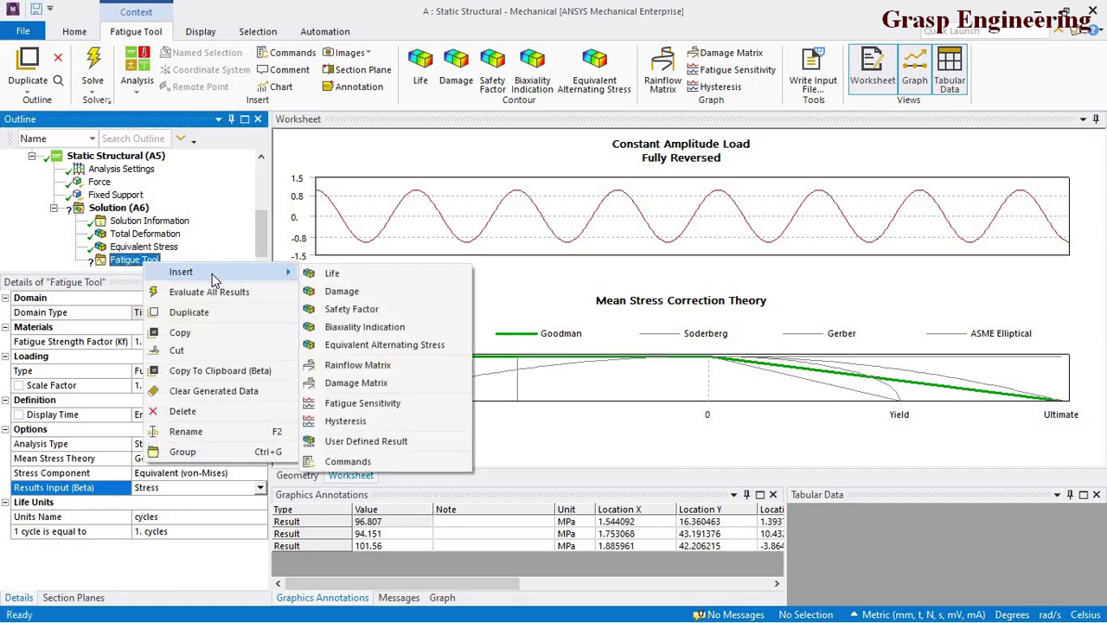
left_click(398, 277)
left_click(153, 249)
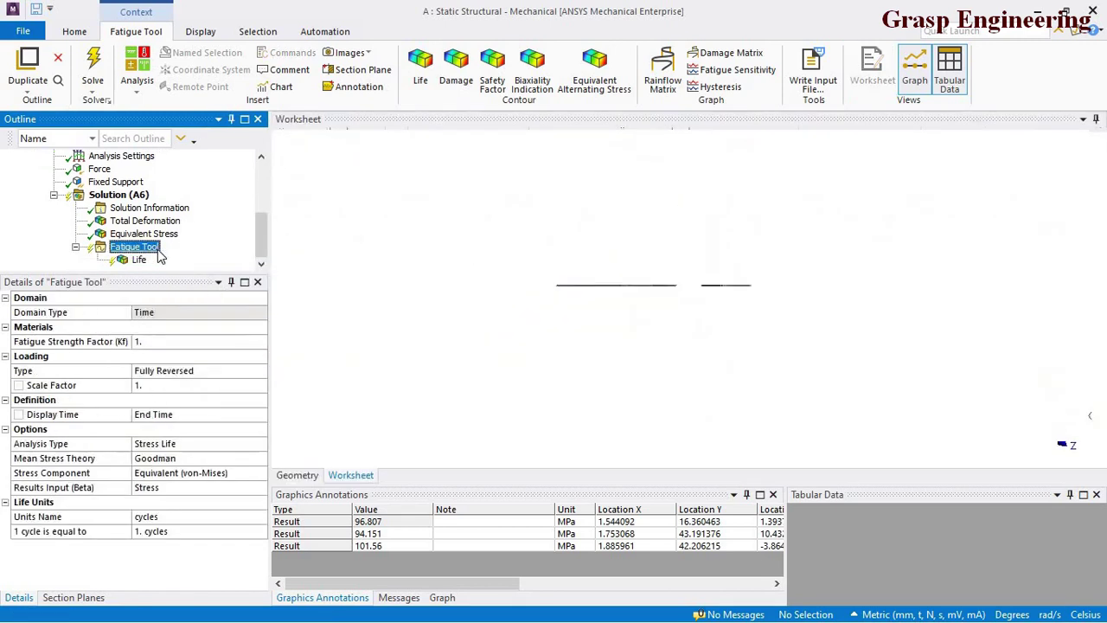
right_click(158, 251)
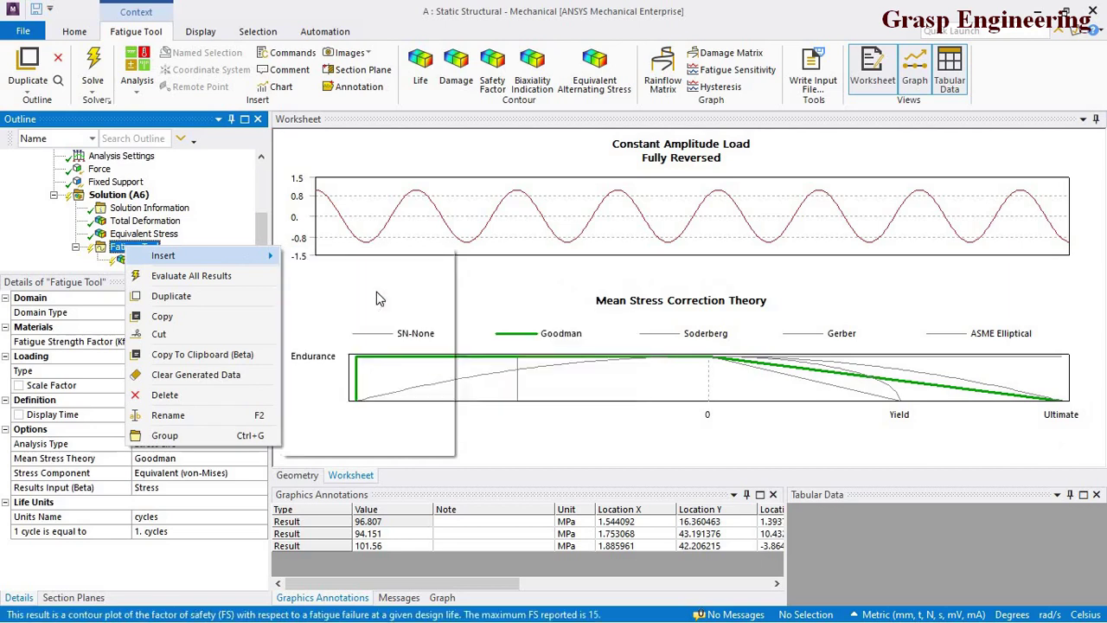
left_click(377, 298)
Add Biaxiality Indication and Fatigue Sensitivity results to the Fatigue Tool
right_click(132, 233)
mouse_move(186, 240)
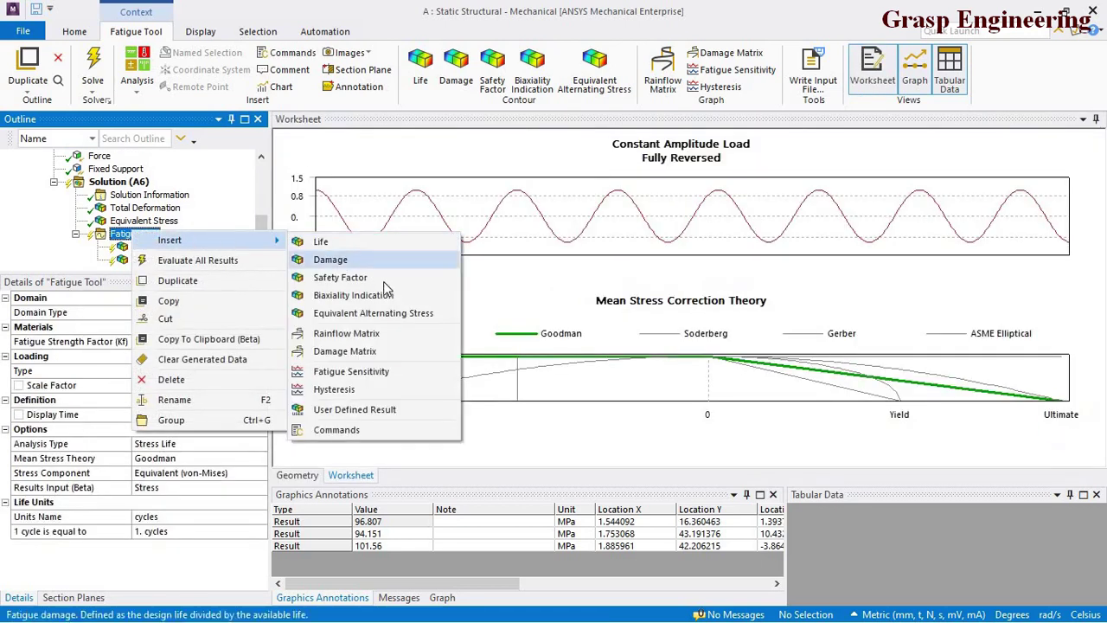
left_click(359, 295)
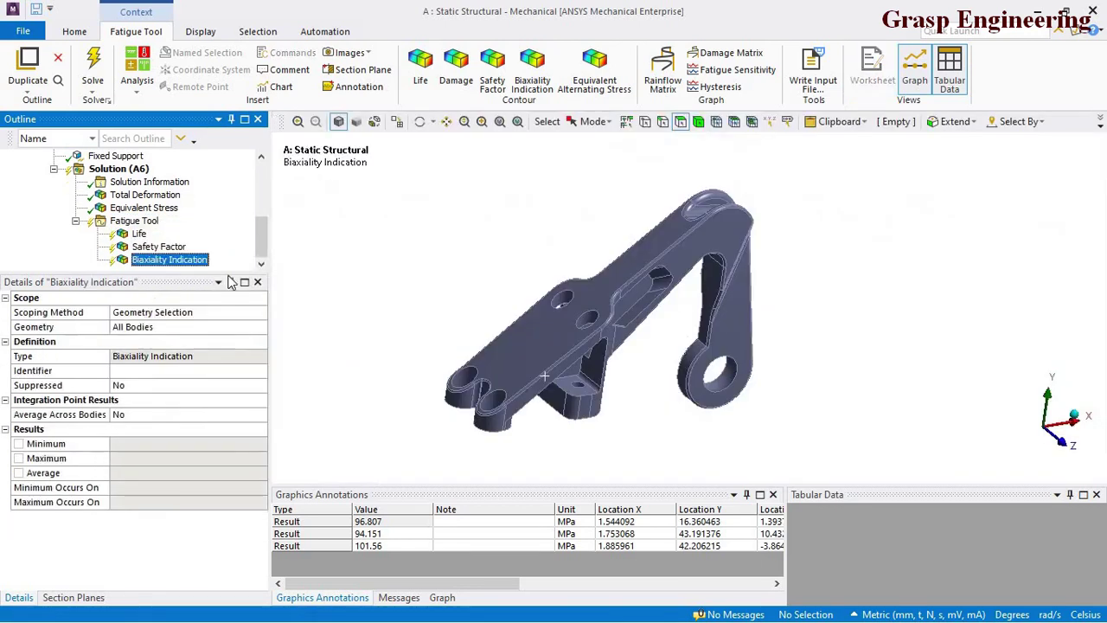
left_click(135, 221)
right_click(139, 223)
mouse_move(190, 233)
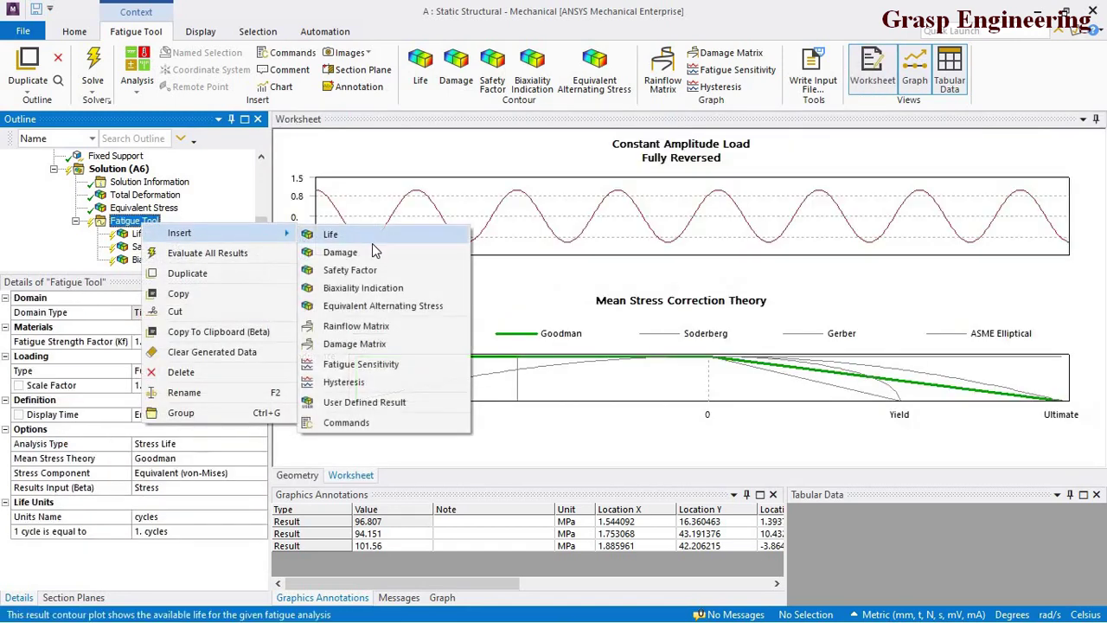
left_click(361, 366)
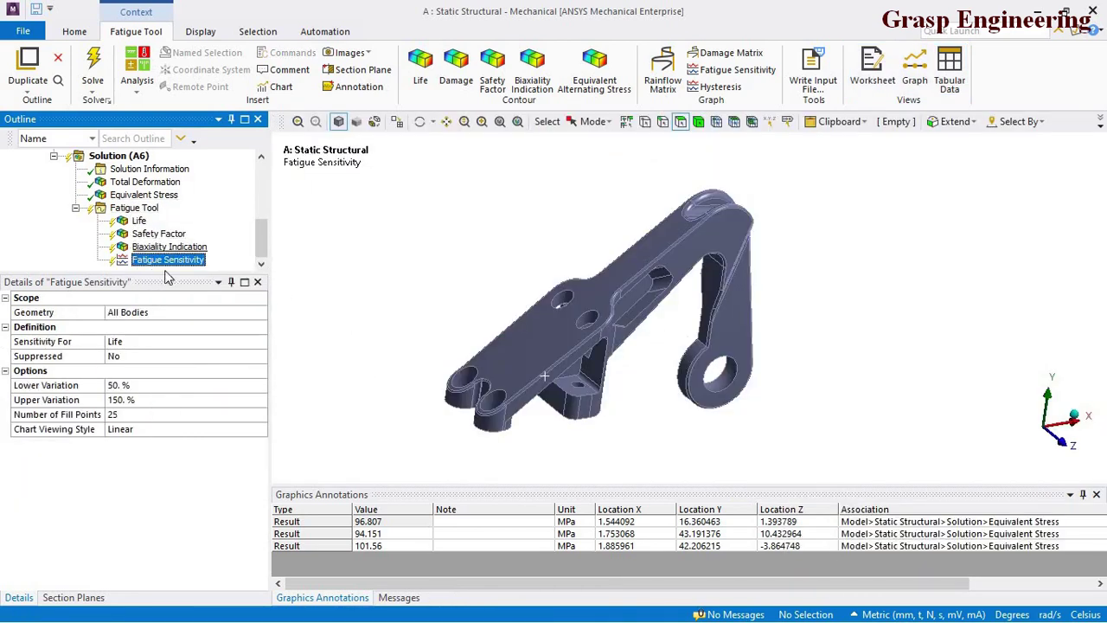
Evaluate all results of the Fatigue Tool
left_click(134, 208)
right_click(143, 207)
left_click(217, 234)
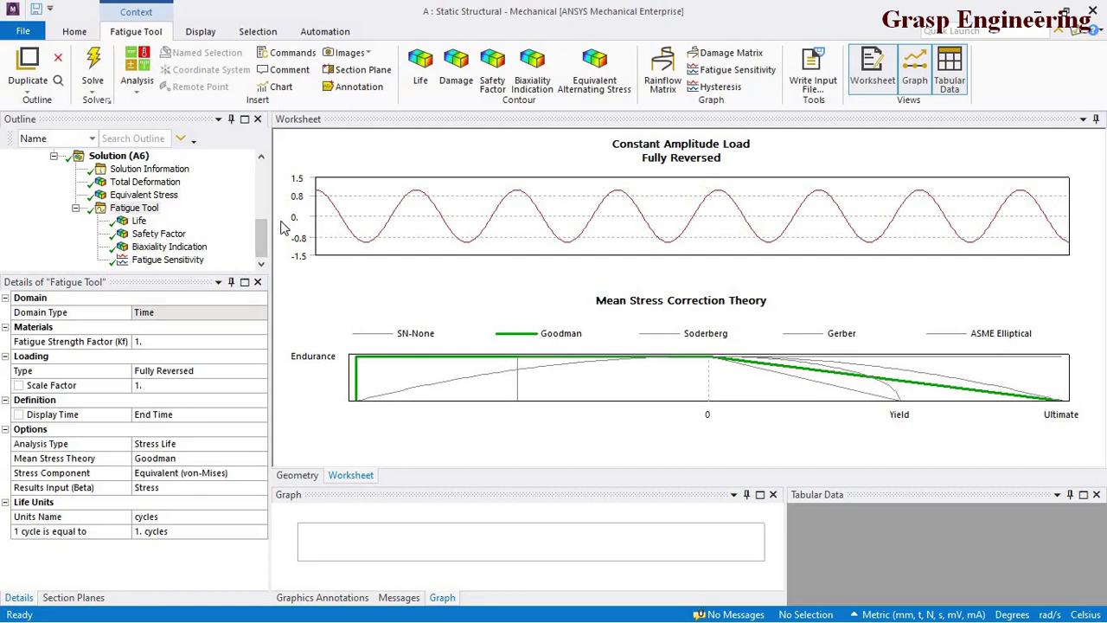
Switch to the browser's Fatigue Analysis Concepts article and read the Fatigue Life definition under Fatigue Analysis Outputs
key("alt+Tab")
left_click(433, 263)
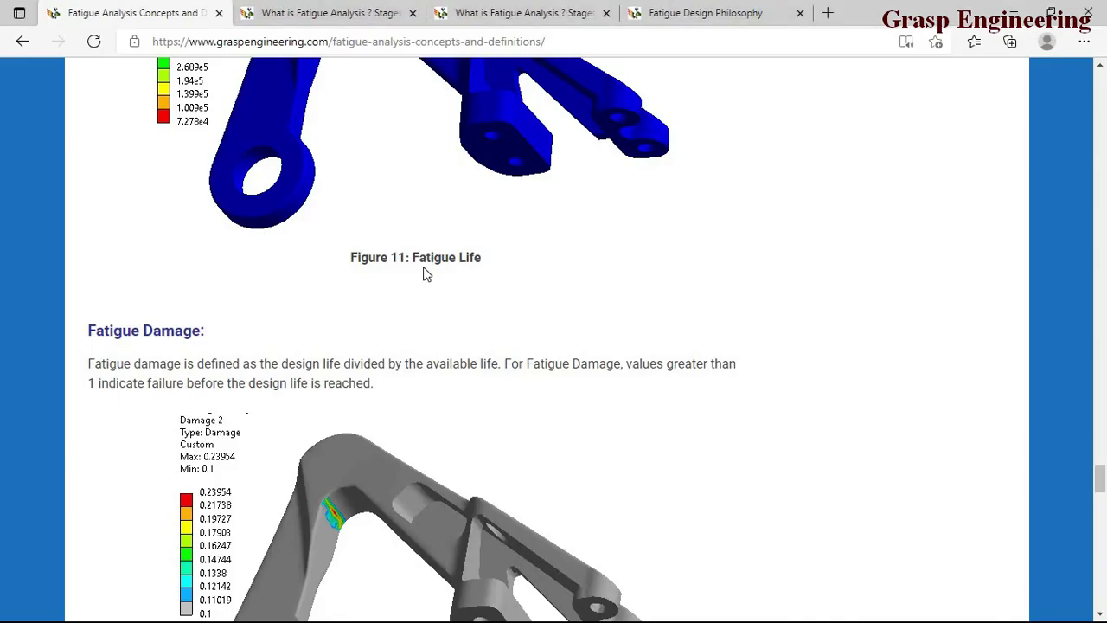
scroll(392, 365, "up", 5)
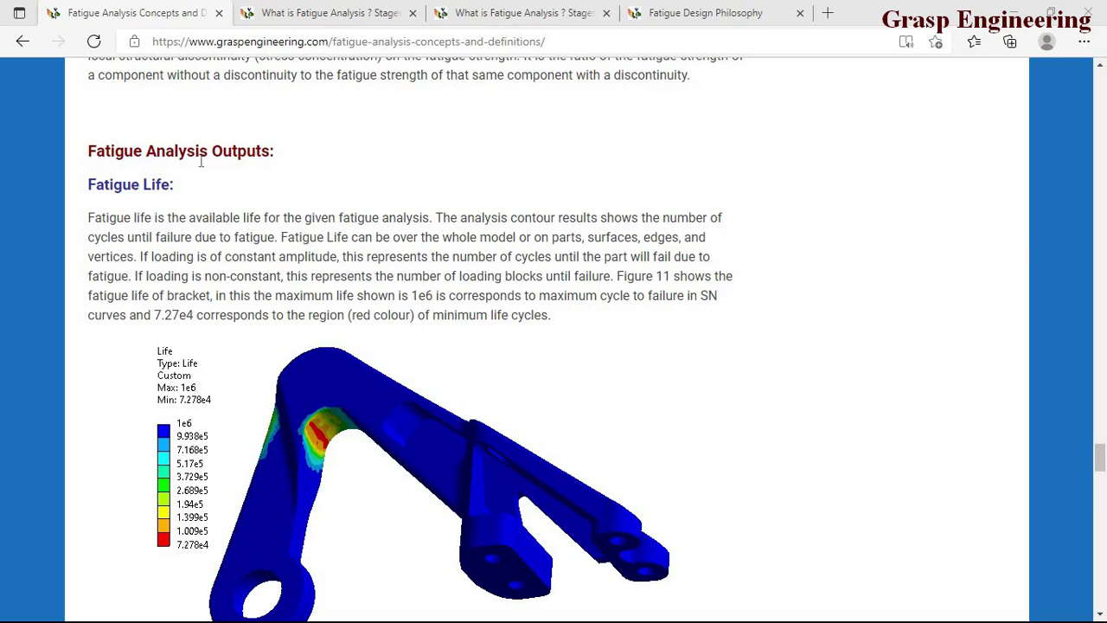
left_click_drag(171, 186, 95, 191)
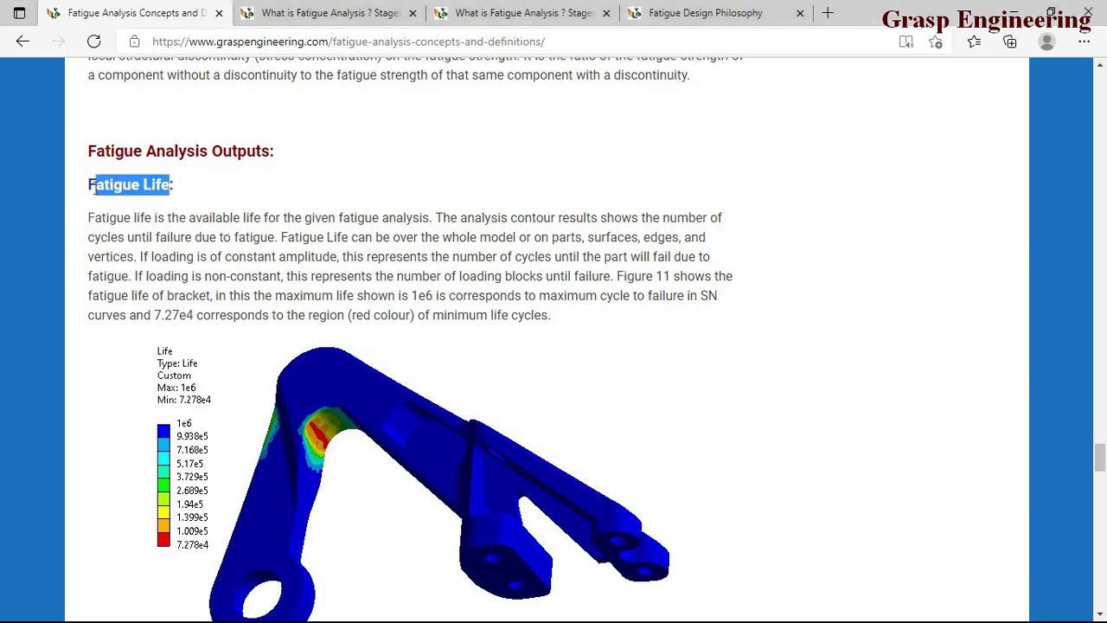
scroll(184, 228, "down", 1)
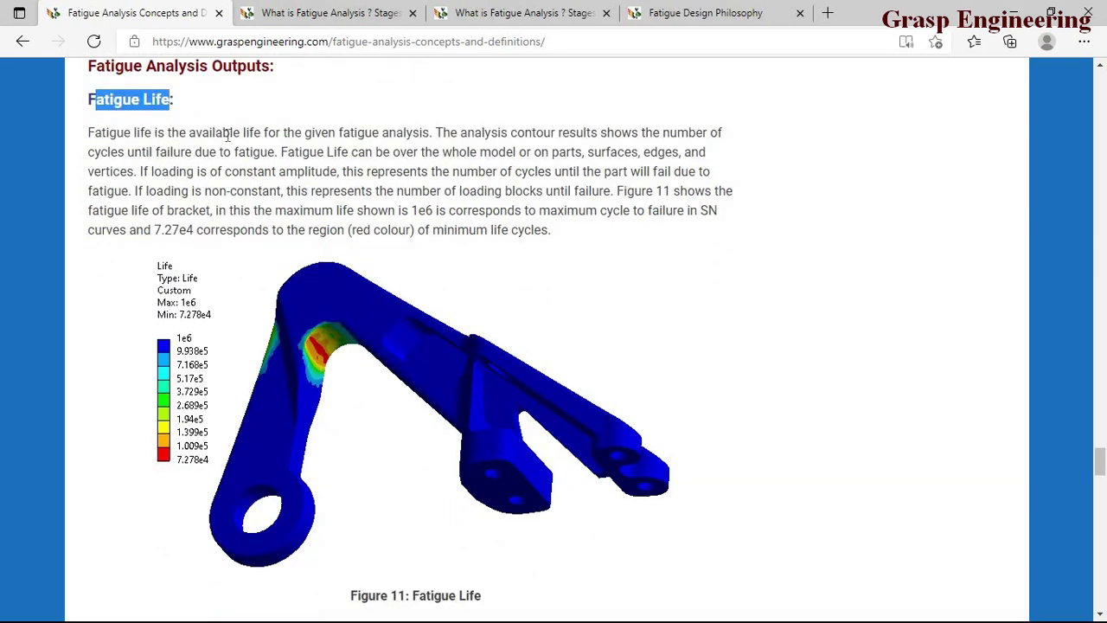
left_click_drag(432, 134, 88, 149)
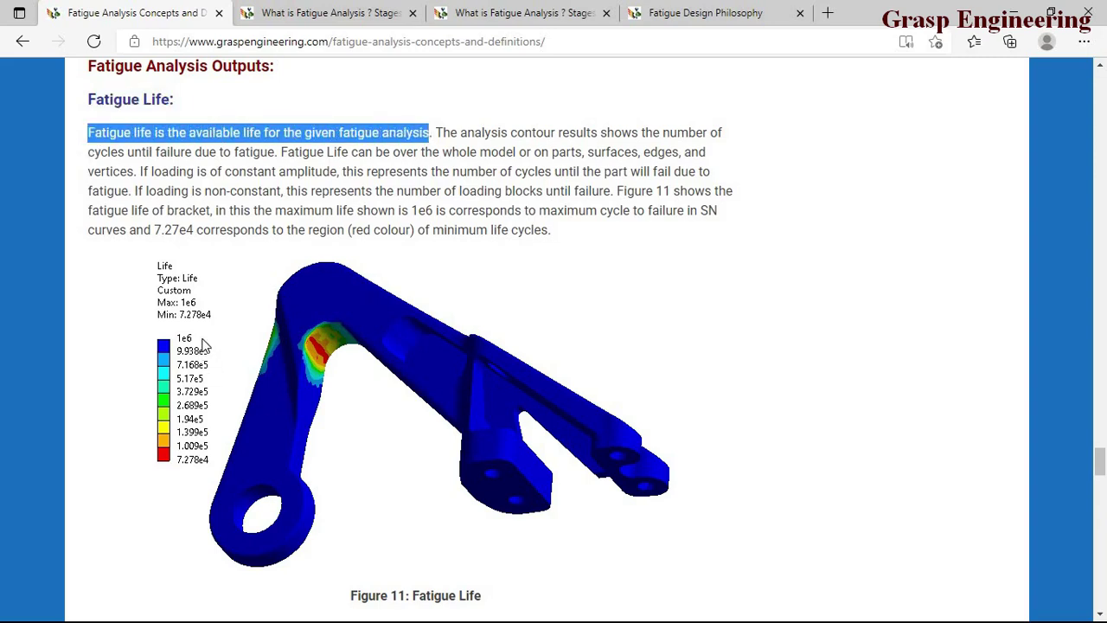
Review the Fatigue Life explanation of maximum life and maximum cycle to failure, comparing it with the Figure 11 life contour
scroll(190, 407, "down", 1)
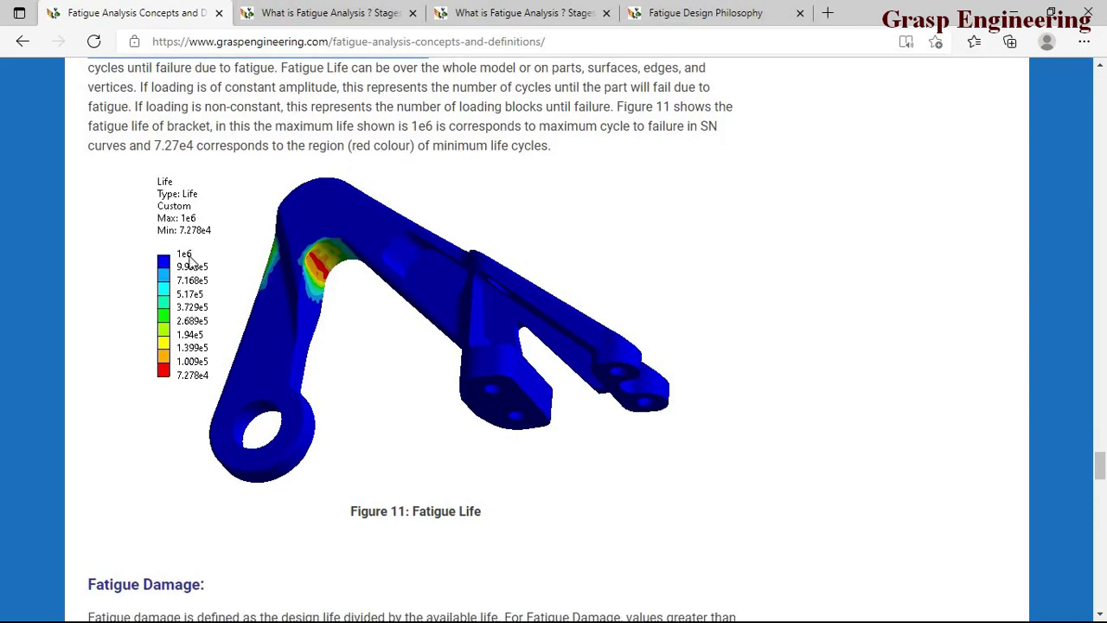
scroll(190, 260, "up", 2)
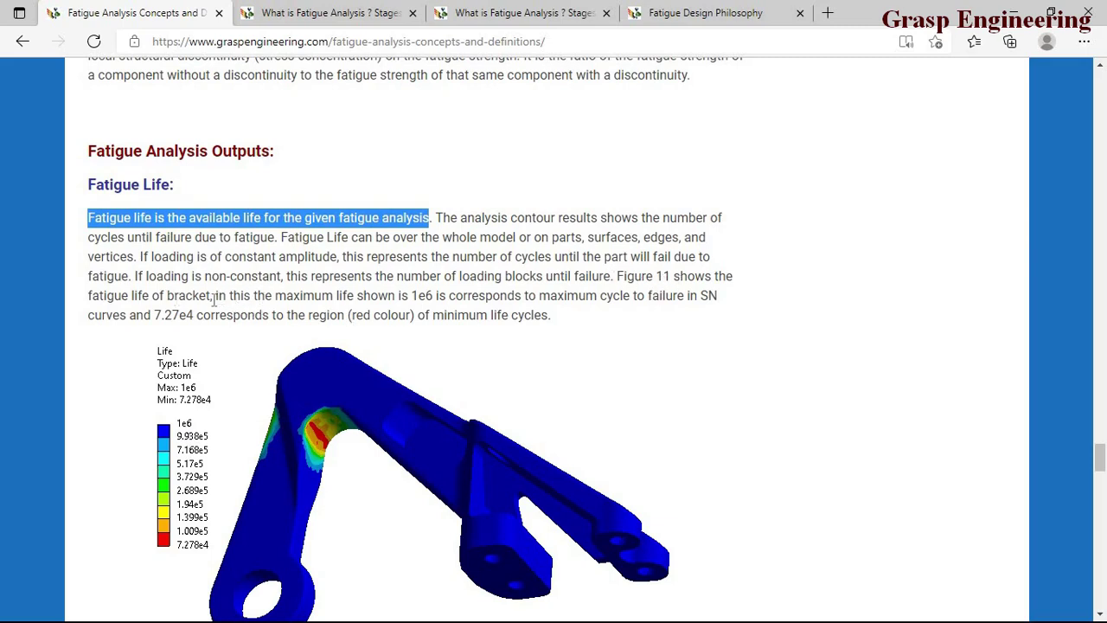
left_click_drag(276, 299, 440, 295)
left_click_drag(523, 301, 568, 297)
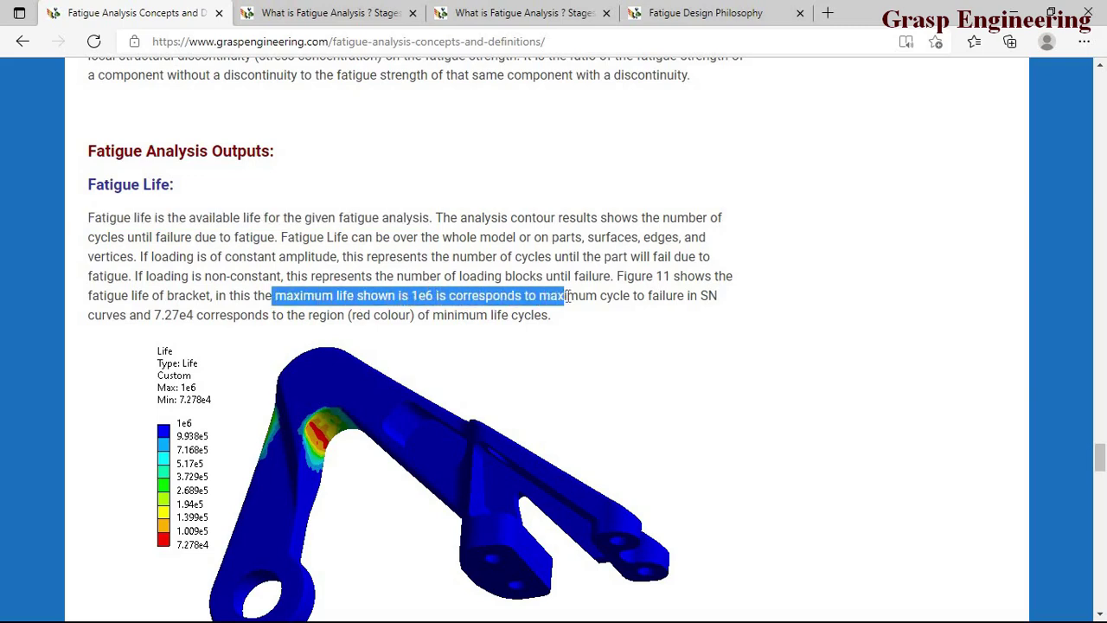
left_click(544, 299)
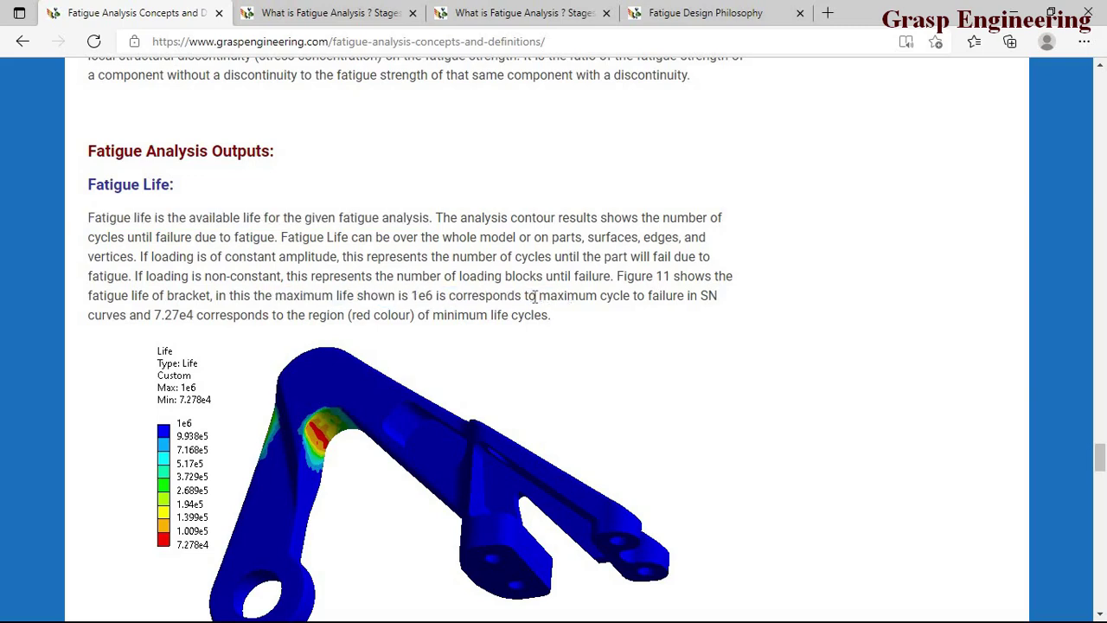
left_click_drag(538, 296, 695, 296)
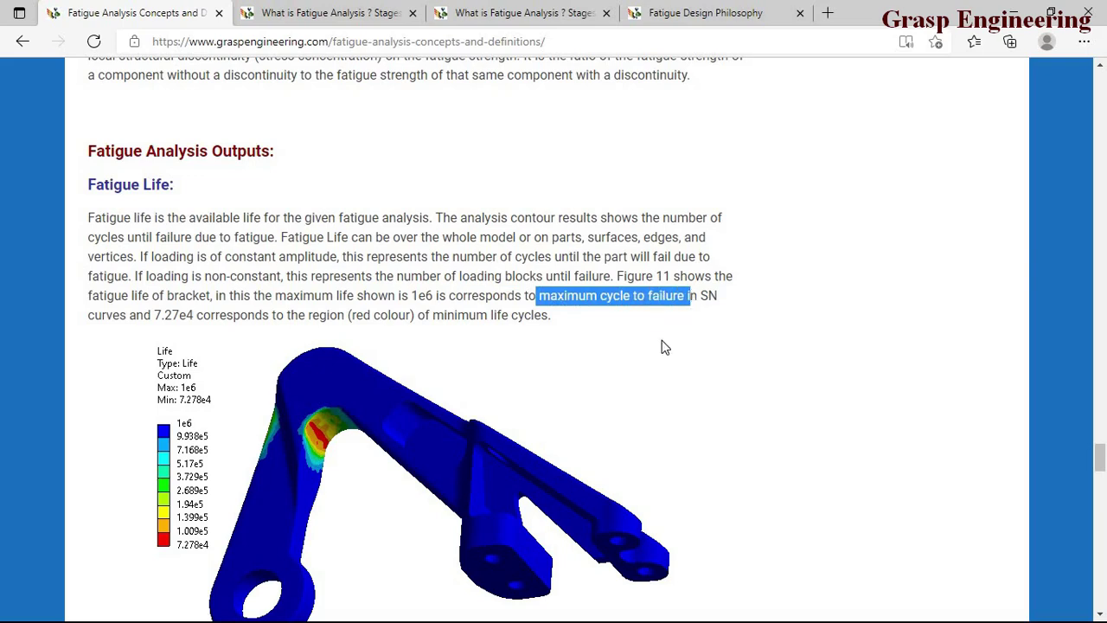
left_click(612, 327)
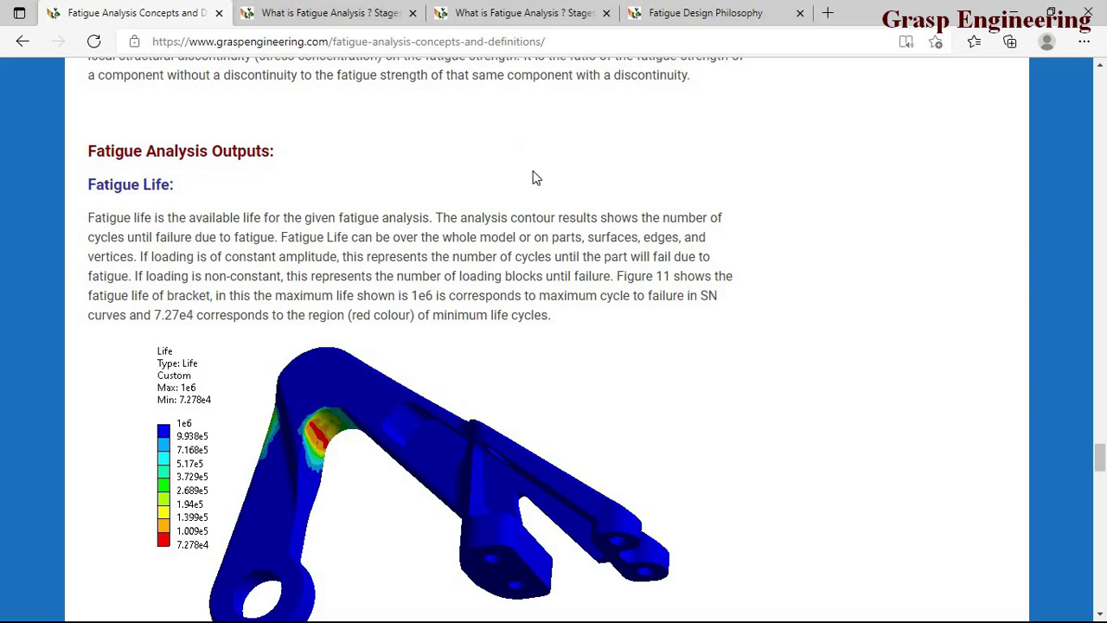
left_click_drag(542, 297, 689, 300)
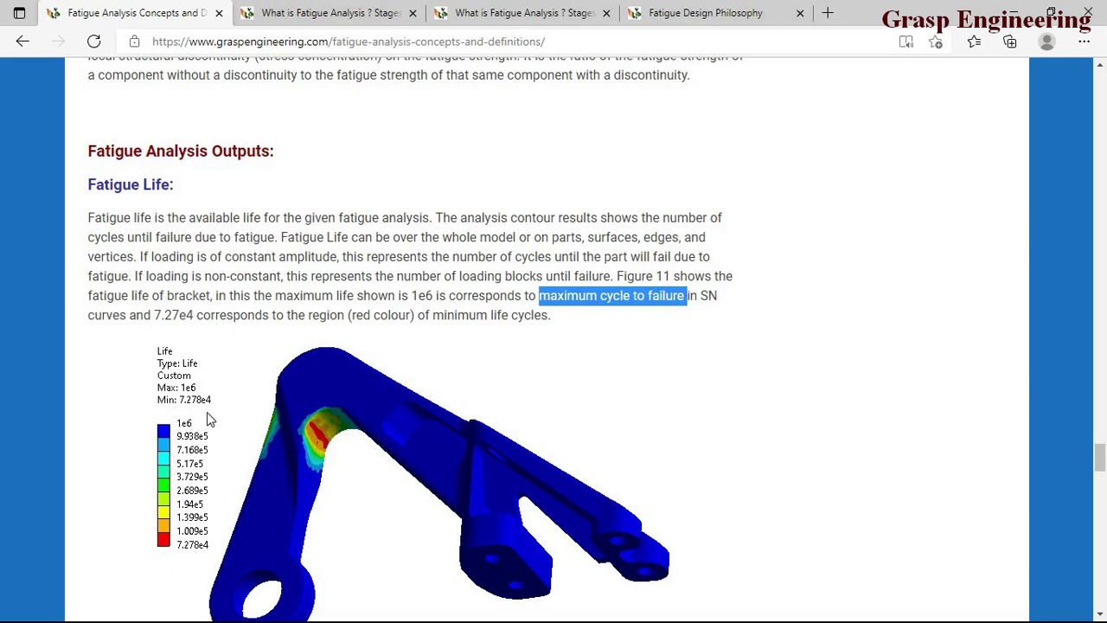
scroll(207, 412, "down", 1)
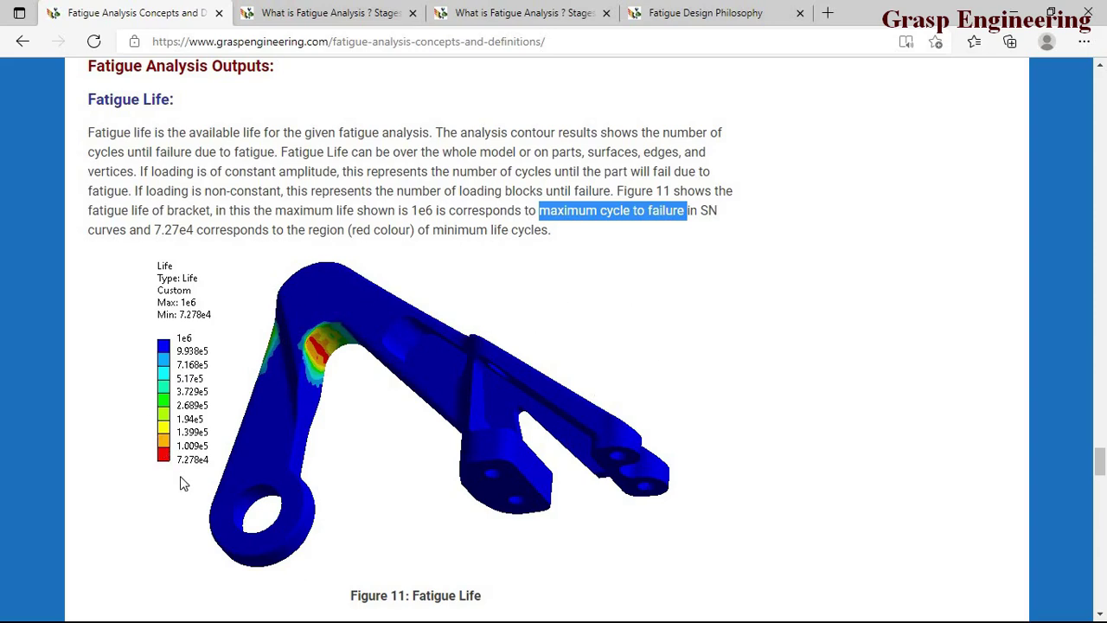
scroll(181, 483, "down", 1)
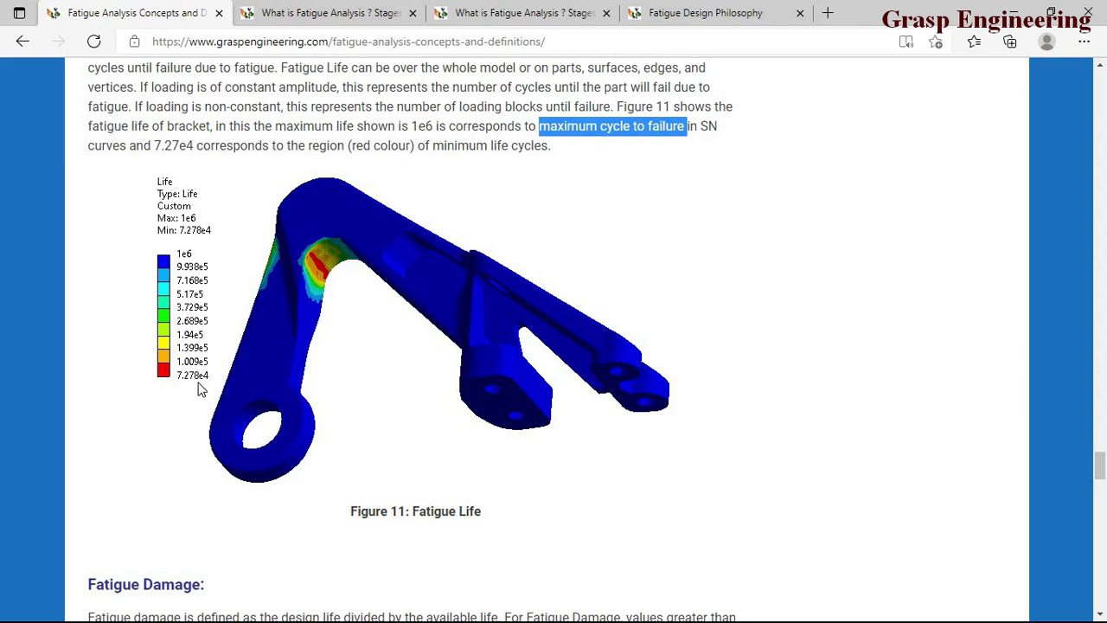
Read the Fatigue Damage definition, highlighting the design life and available life terms
scroll(206, 372, "down", 1)
scroll(205, 364, "down", 3)
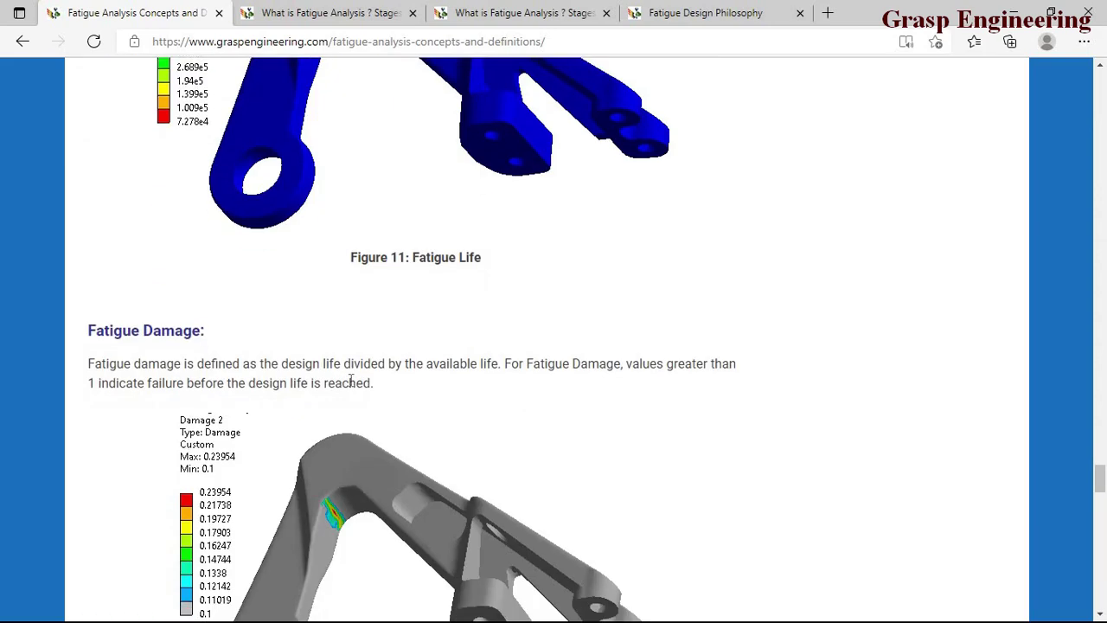
scroll(397, 431, "down", 3)
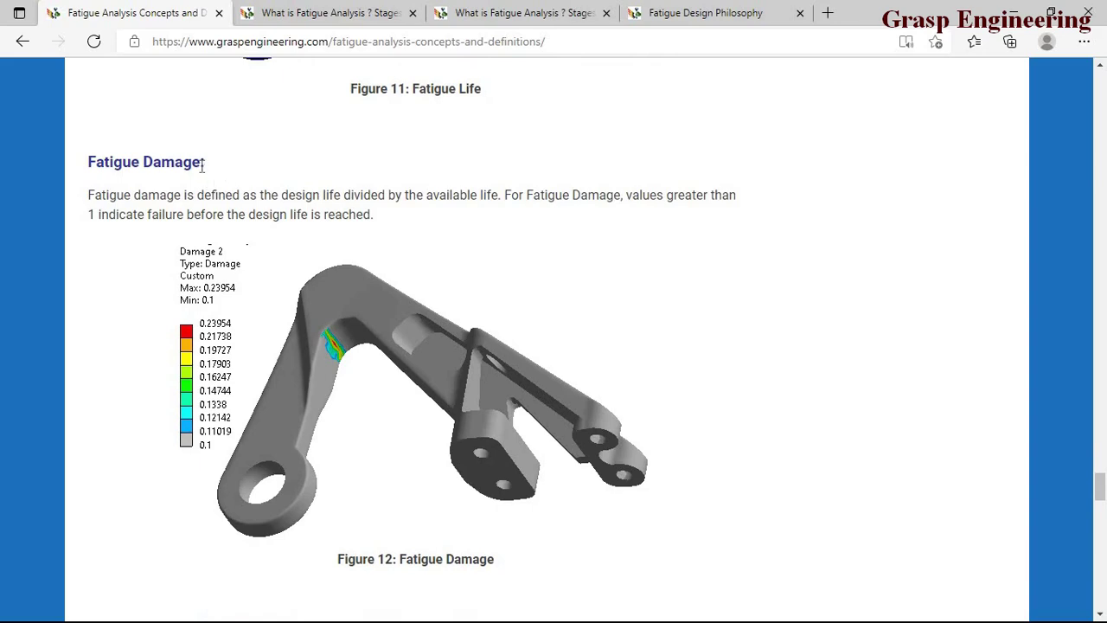
left_click_drag(201, 164, 90, 172)
left_click(286, 190)
scroll(286, 394, "up", 1)
scroll(279, 462, "down", 1)
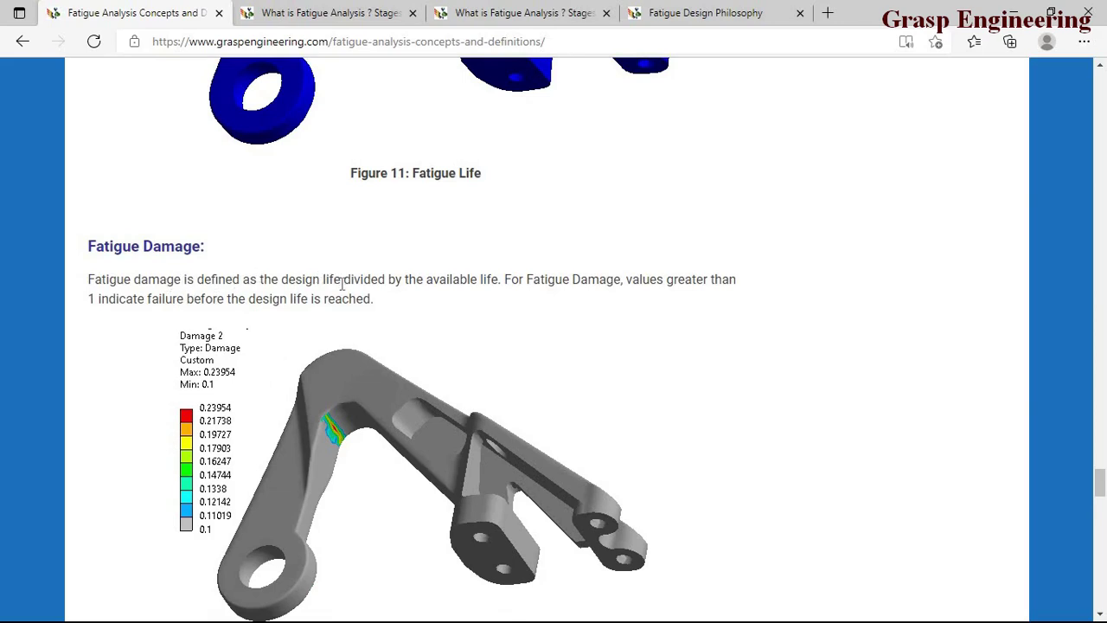
left_click_drag(342, 279, 281, 279)
left_click_drag(427, 279, 501, 280)
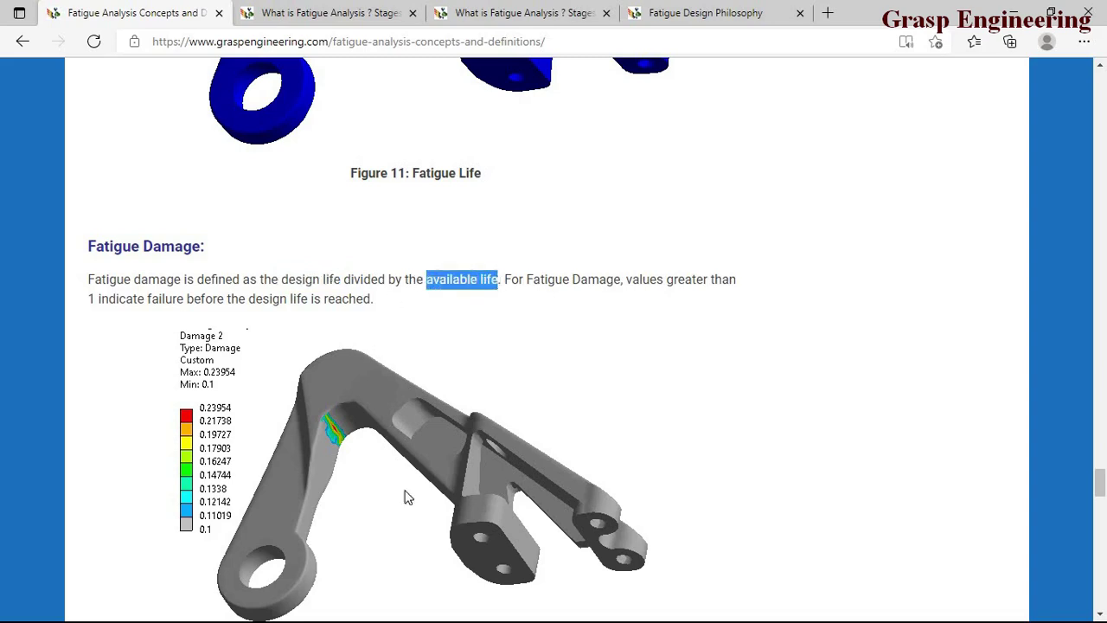
scroll(424, 442, "down", 1)
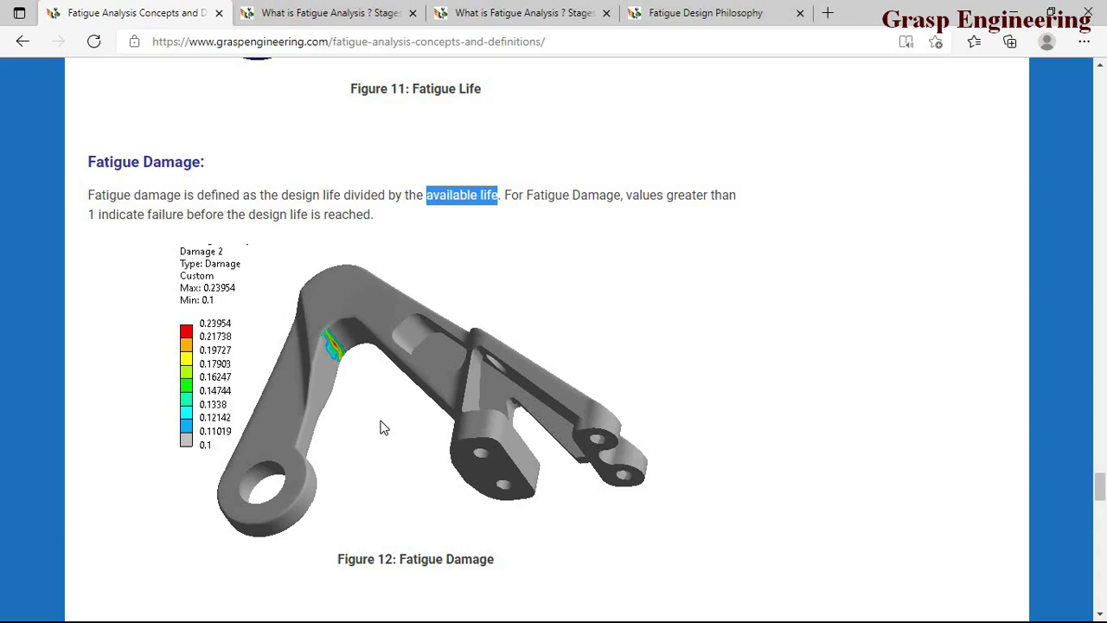
Examine the Fatigue Damage failure criterion for values greater than 1 alongside the Figure 12 damage contour
left_click(158, 194)
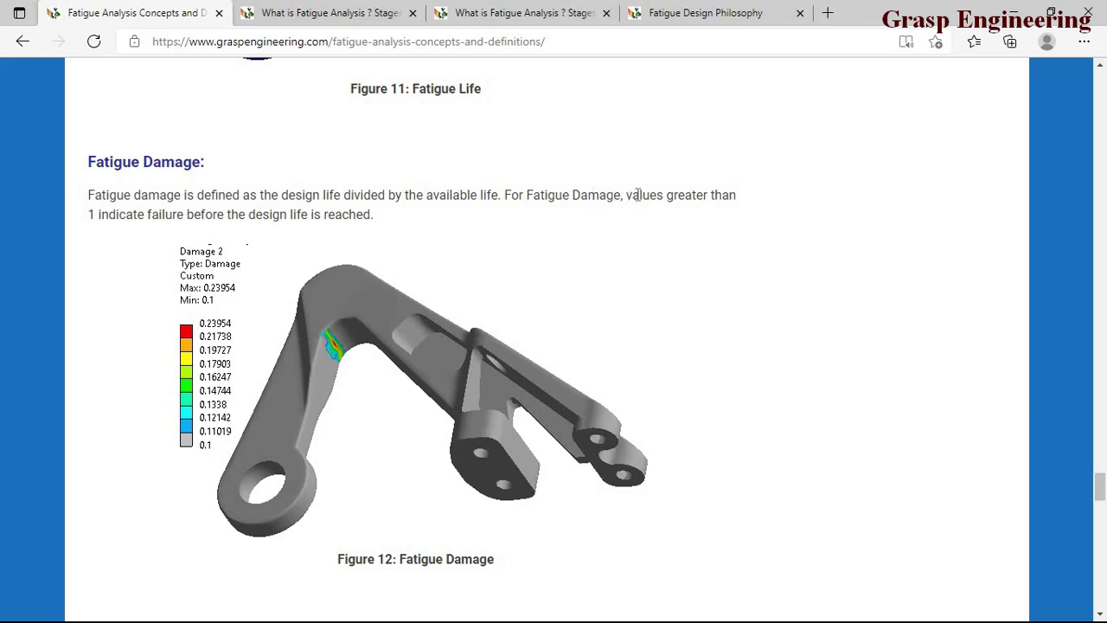
left_click_drag(626, 194, 747, 205)
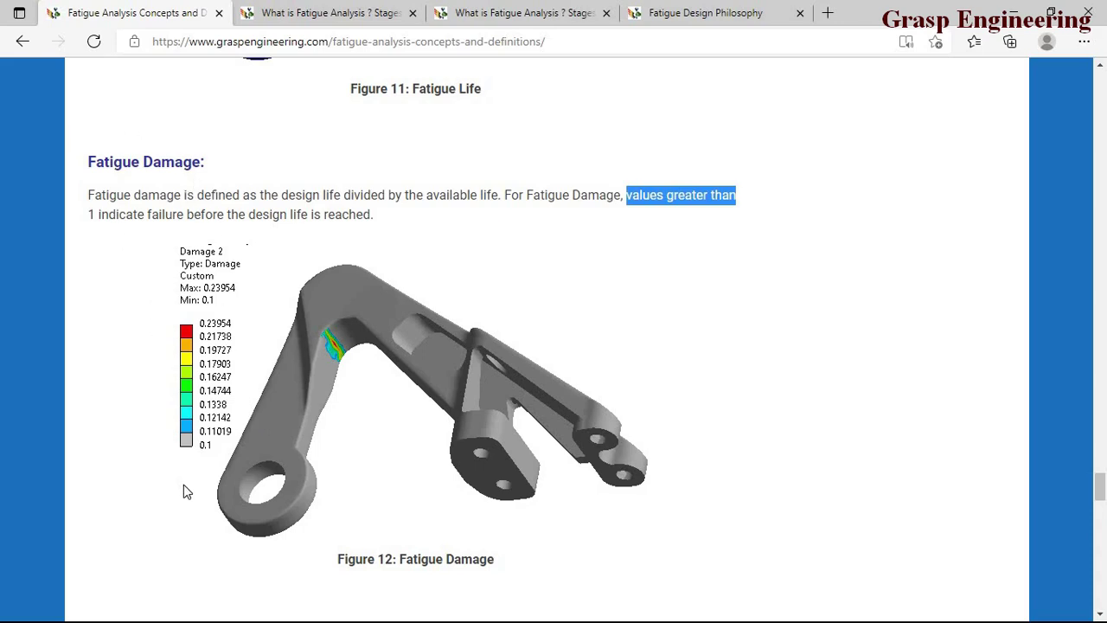
scroll(355, 245, "up", 1)
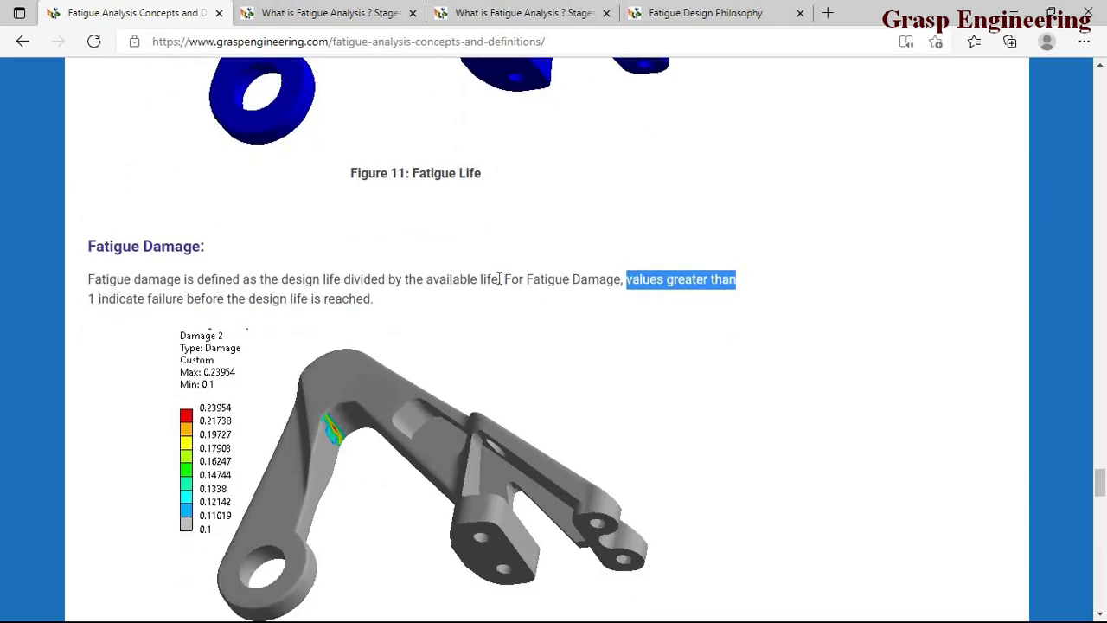
left_click_drag(500, 279, 429, 288)
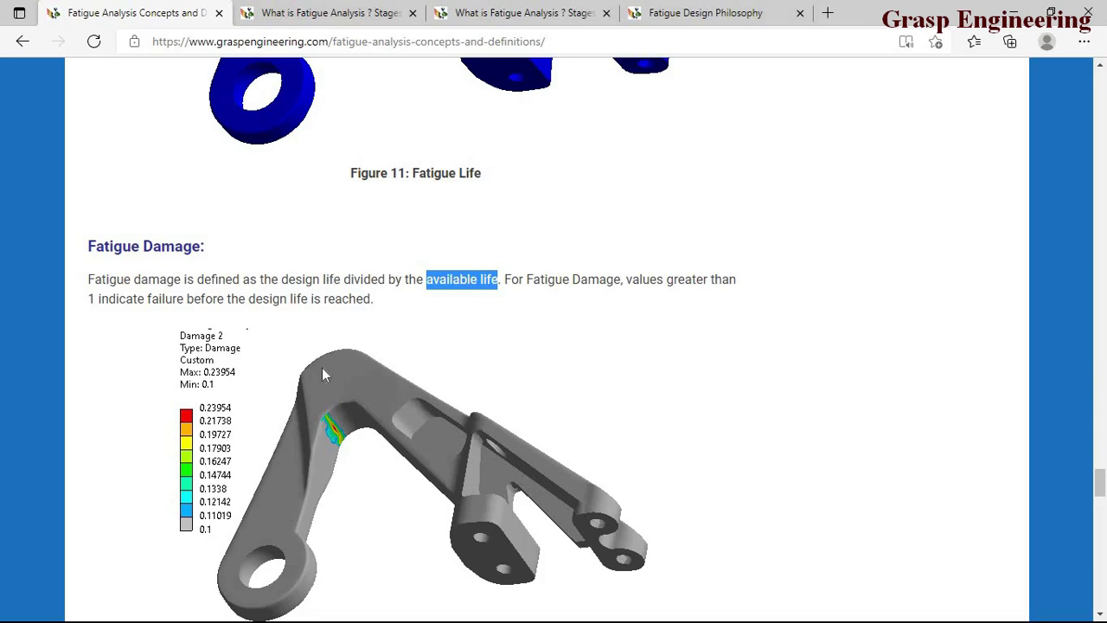
scroll(323, 367, "down", 1)
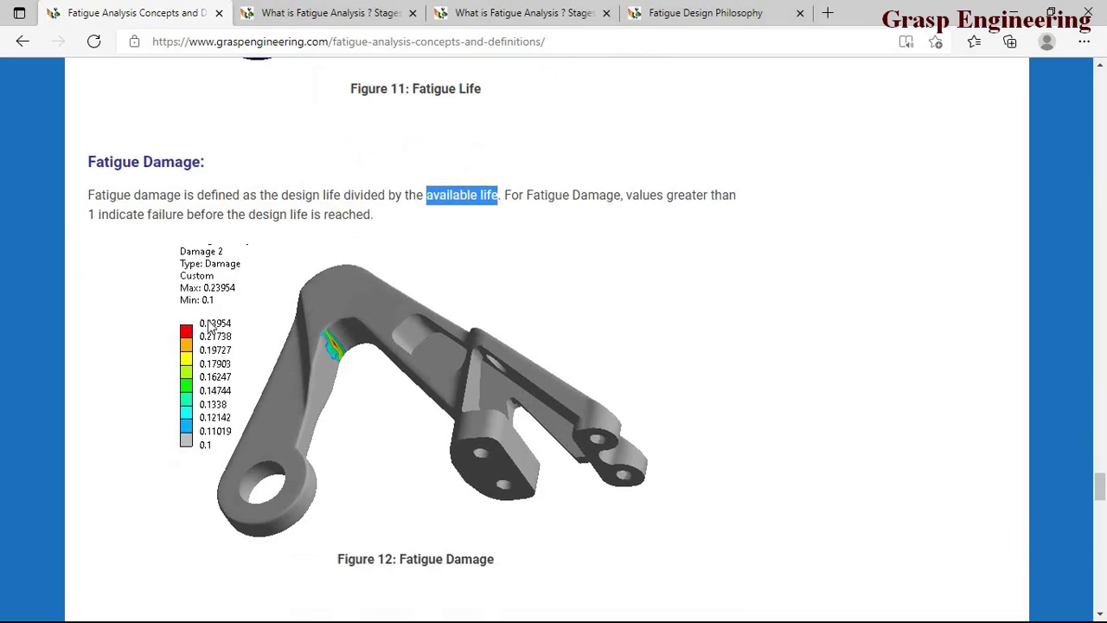
scroll(288, 488, "down", 2)
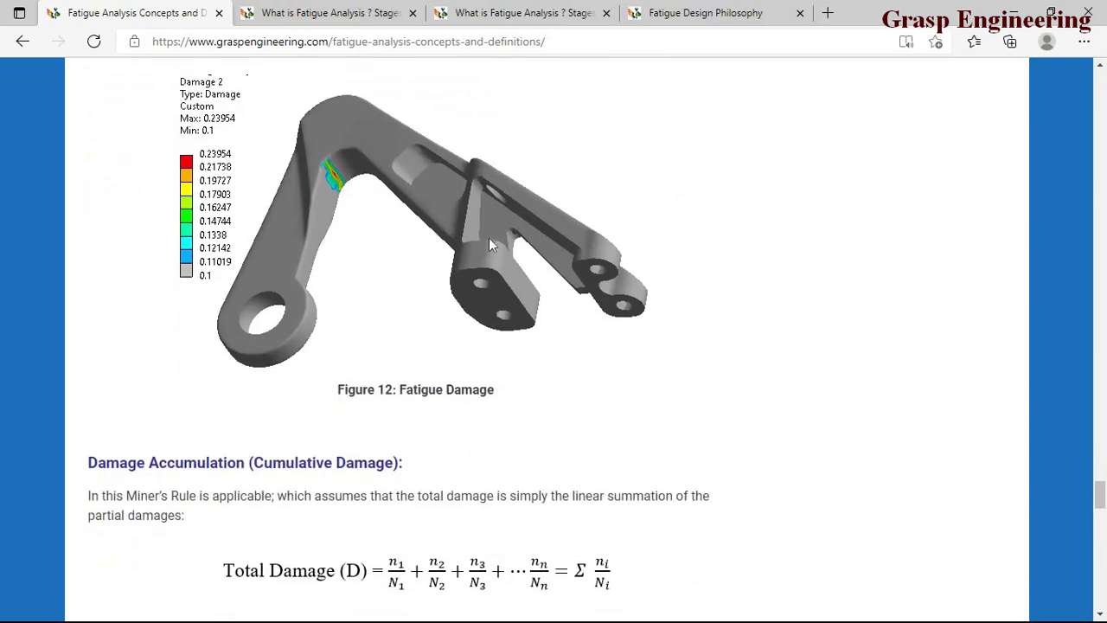
scroll(383, 393, "up", 2)
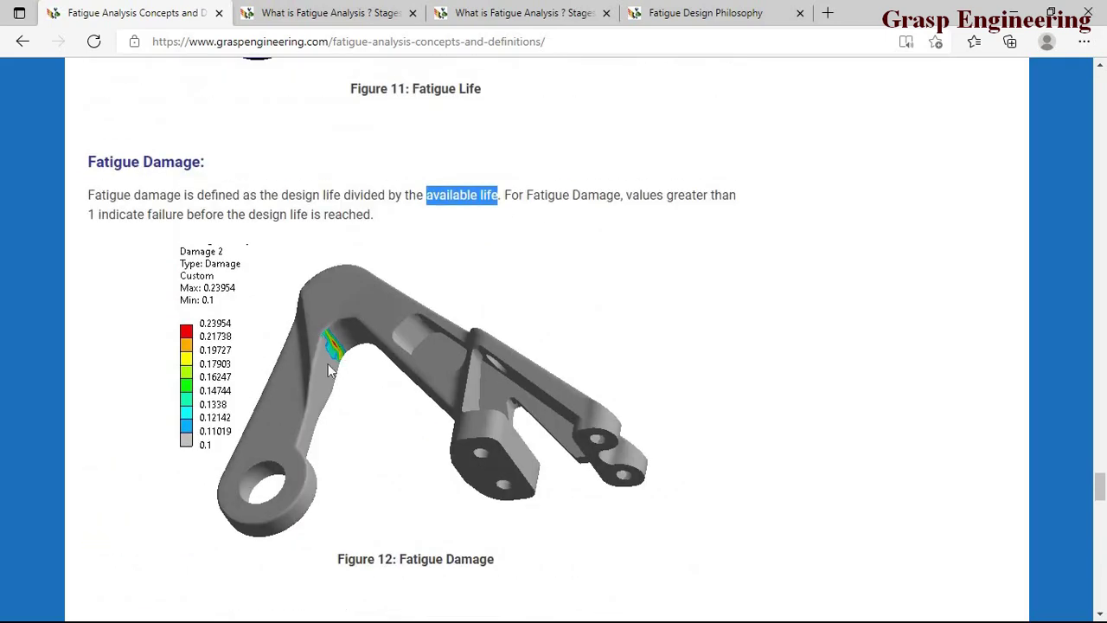
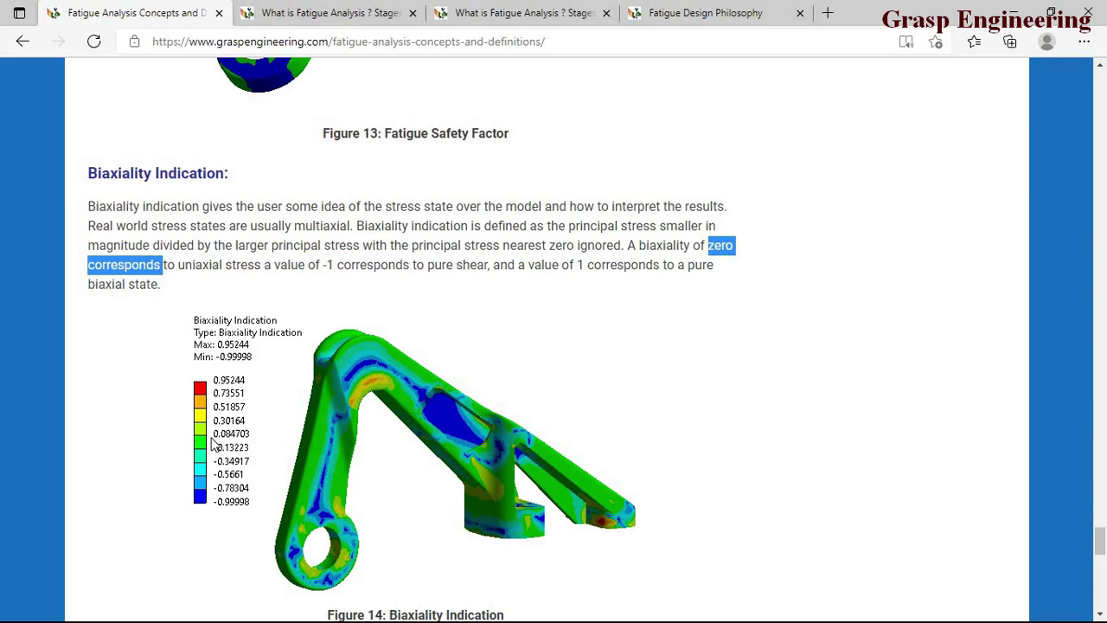
Study what the biaxiality values of zero, -1 and 1 correspond to in the Biaxiality Indication section
left_click_drag(179, 265, 272, 268)
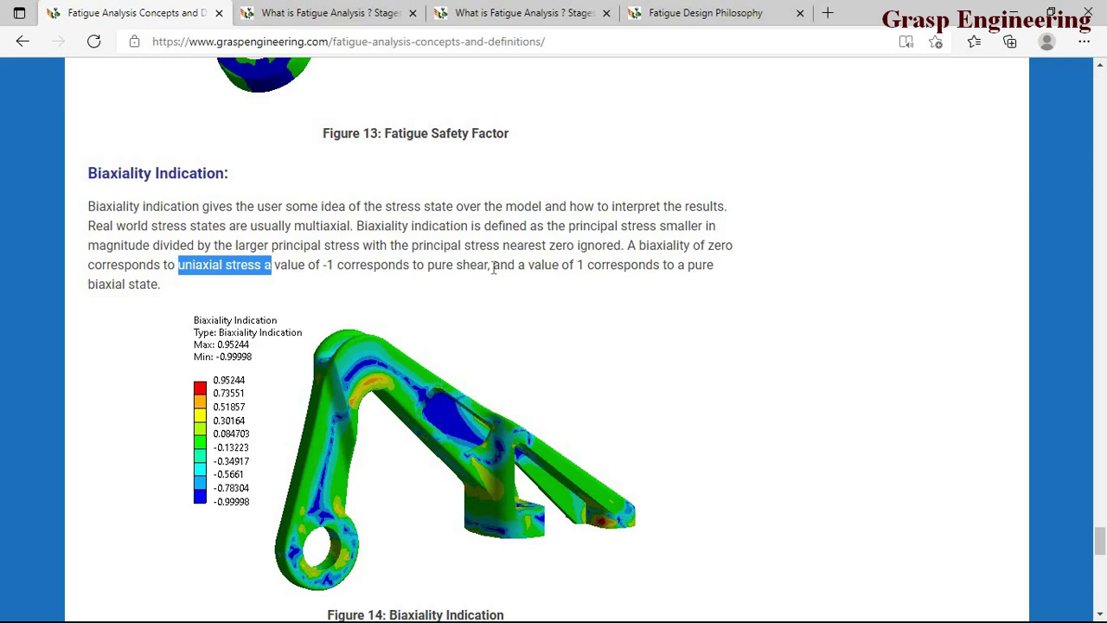
left_click_drag(487, 267, 424, 267)
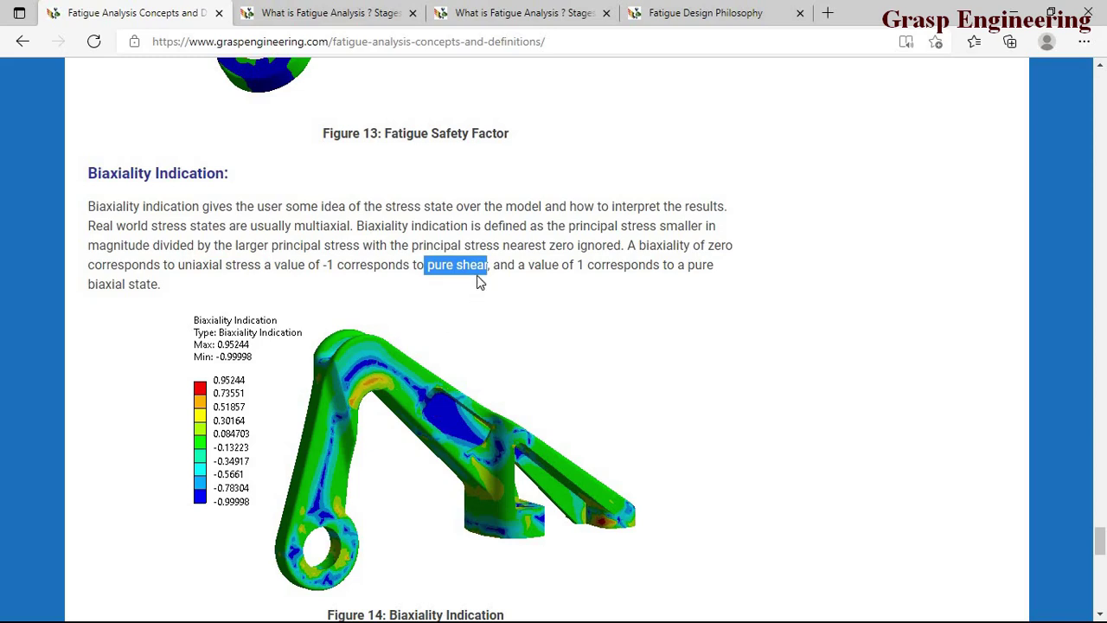
left_click_drag(490, 265, 432, 281)
left_click_drag(584, 268, 575, 268)
left_click_drag(689, 268, 160, 286)
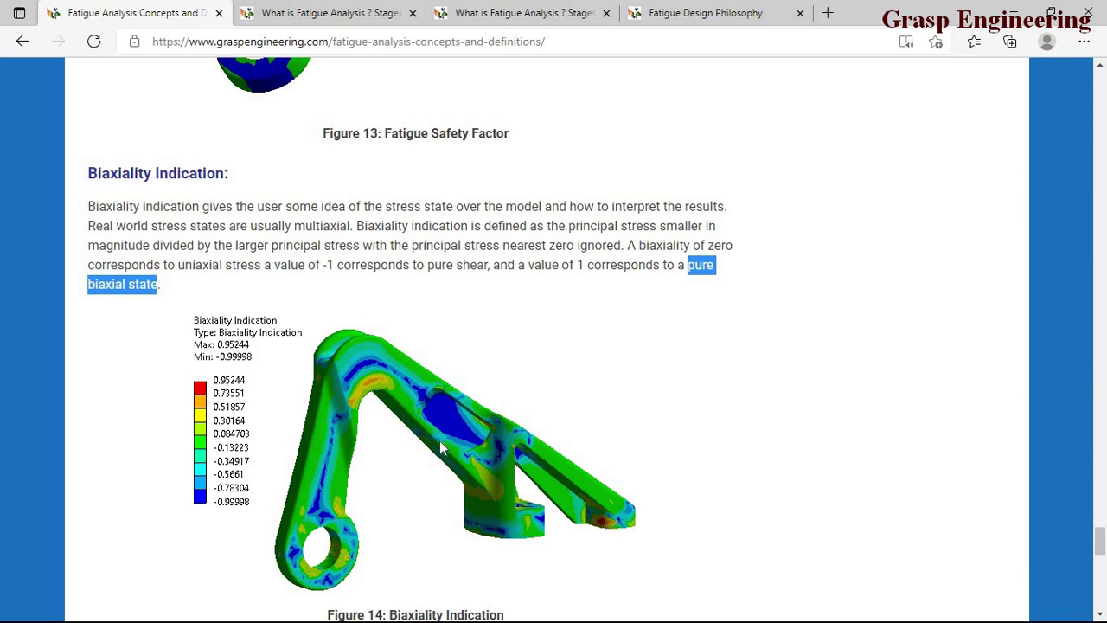
scroll(372, 362, "up", 3)
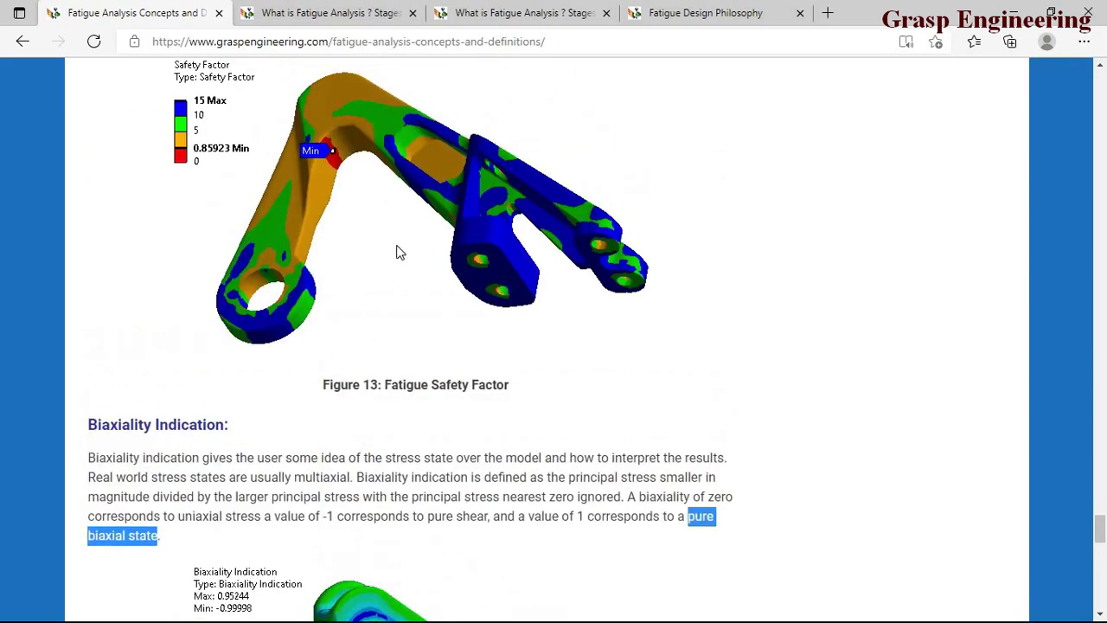
scroll(318, 162, "down", 4)
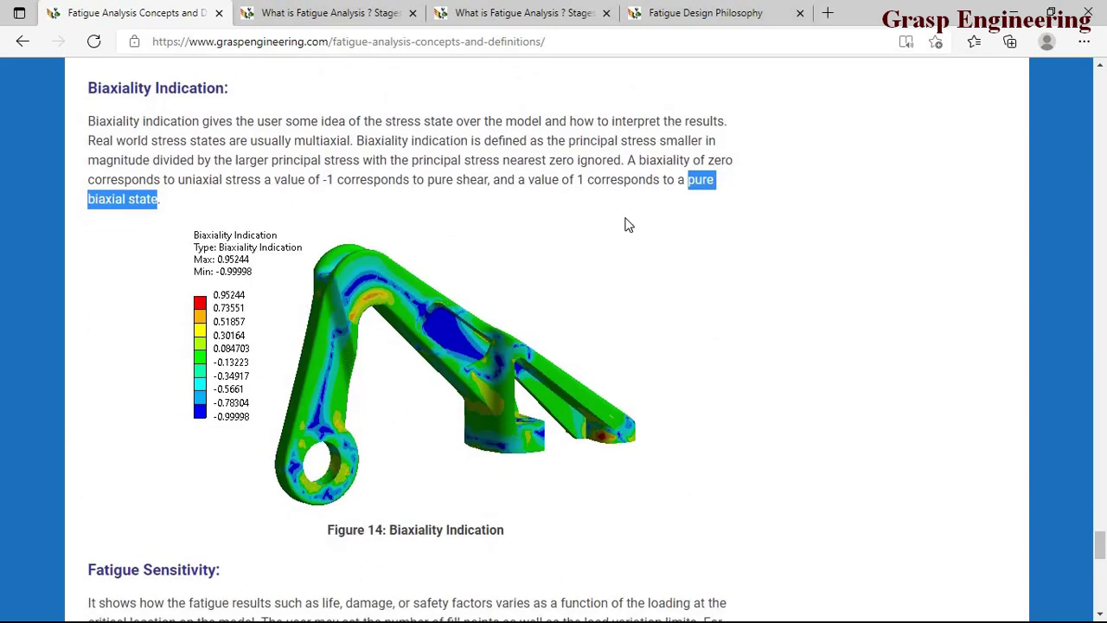
Reread the Biaxiality Indication definition, highlighting the smaller and larger principal stress terms
left_click(697, 196)
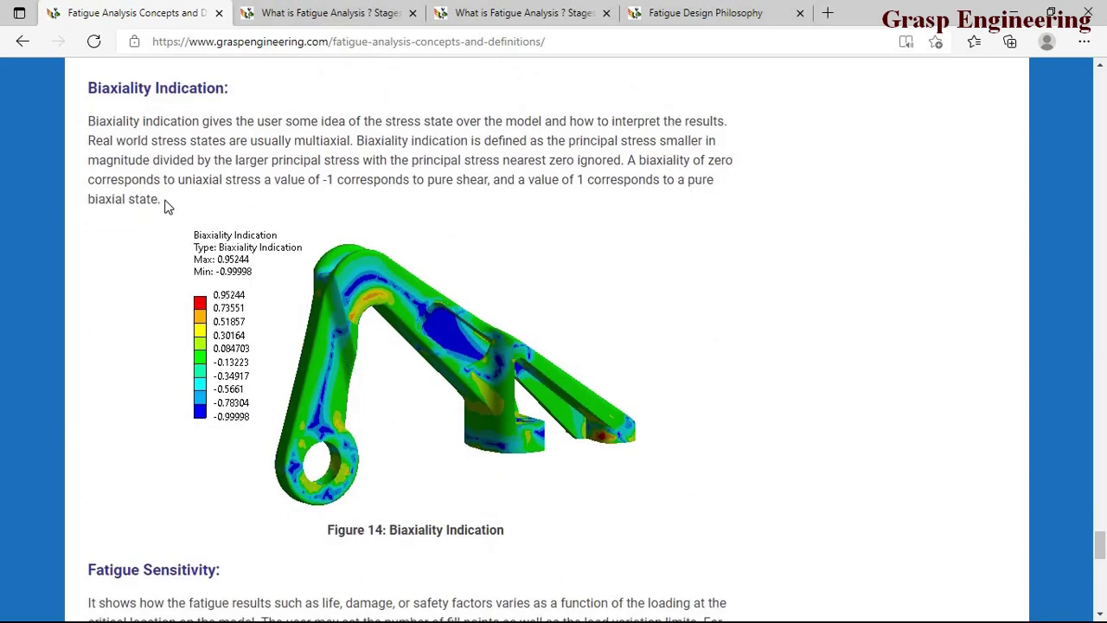
left_click_drag(118, 204, 104, 204)
left_click(600, 239)
scroll(569, 310, "up", 1)
scroll(569, 310, "up", 1)
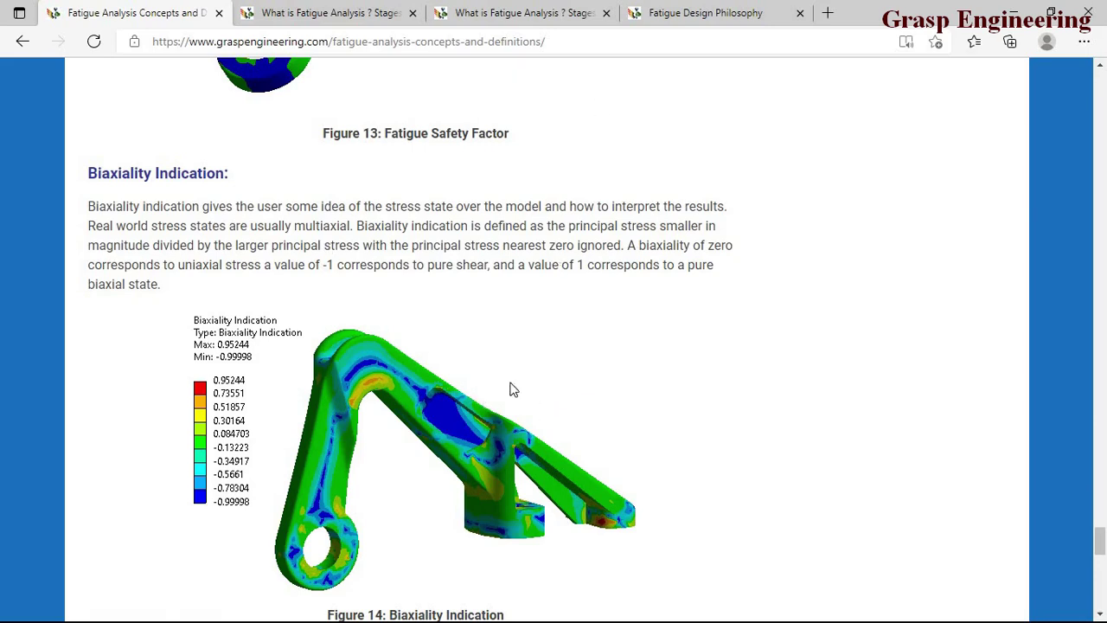
scroll(510, 385, "up", 3)
scroll(478, 361, "down", 3)
left_click_drag(571, 228, 704, 227)
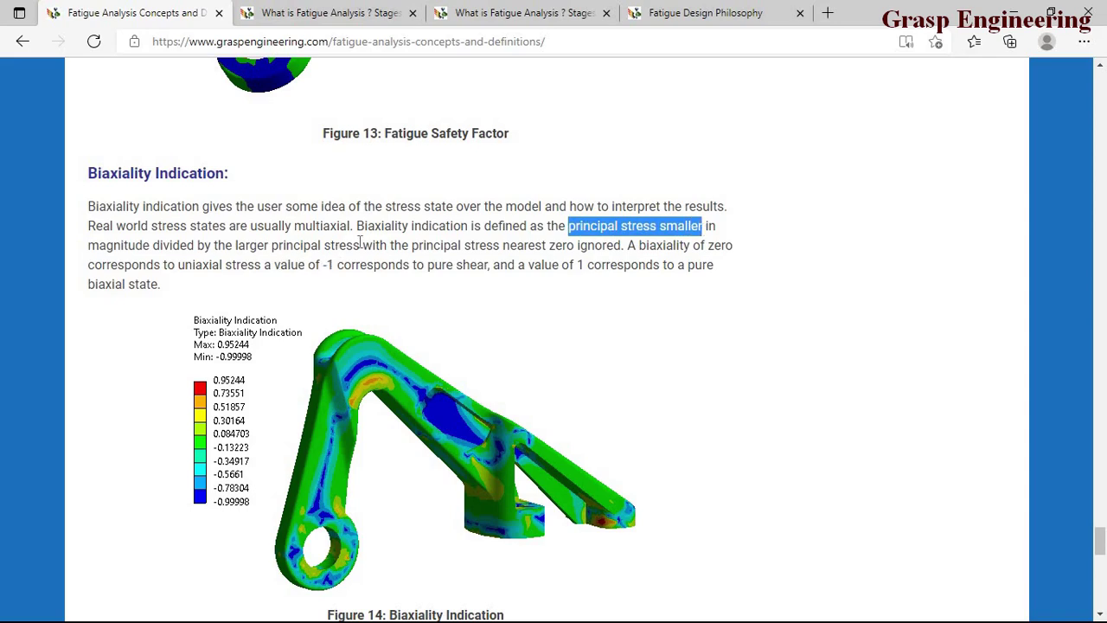
left_click_drag(360, 245, 235, 245)
Read the Fatigue Sensitivity definition following the Biaxiality Indication section and highlight its heading
scroll(449, 293, "down", 1)
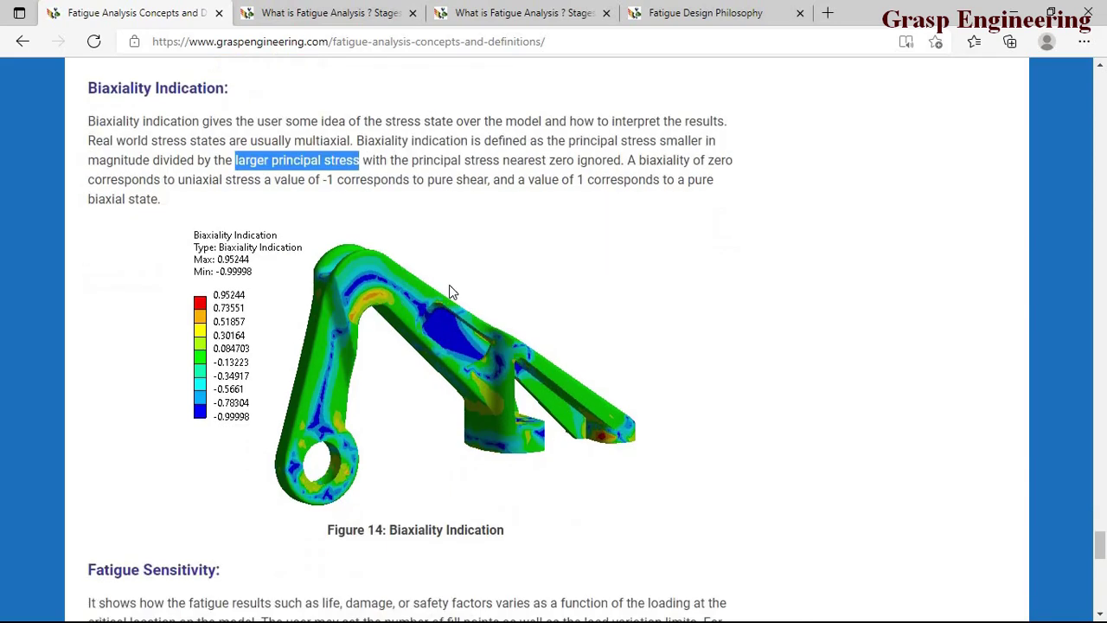
scroll(532, 403, "down", 2)
scroll(534, 424, "down", 2)
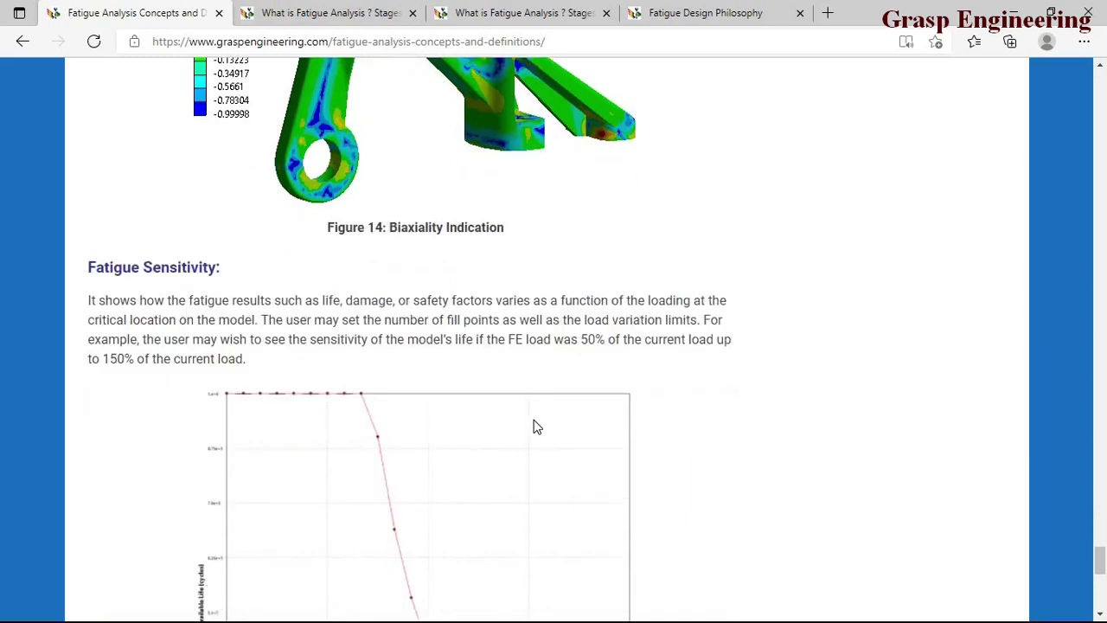
scroll(536, 429, "down", 1)
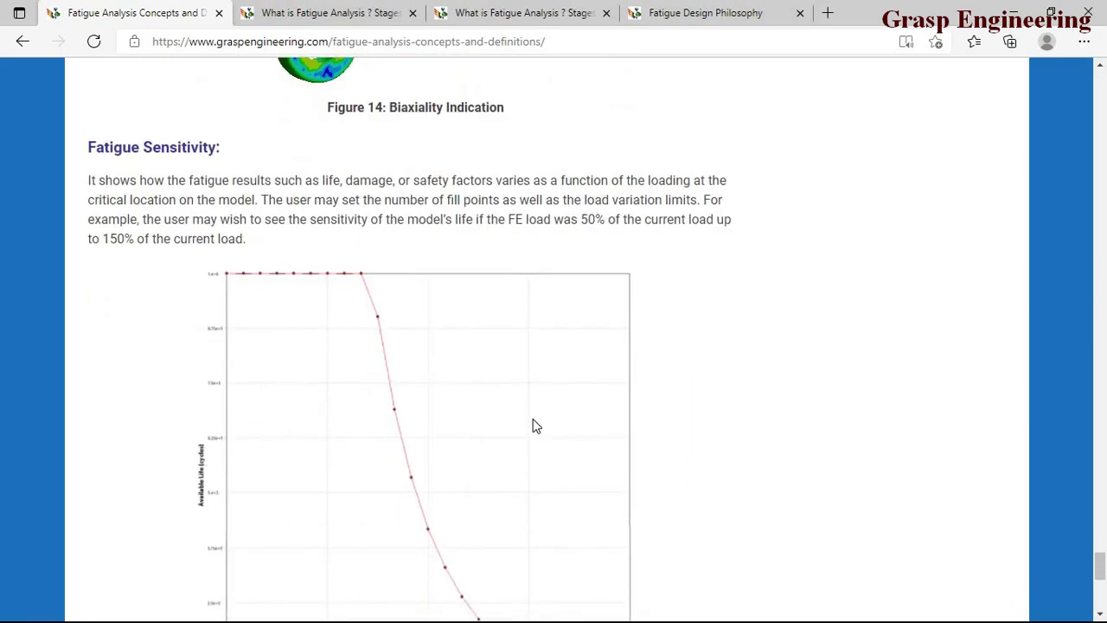
scroll(469, 405, "down", 1)
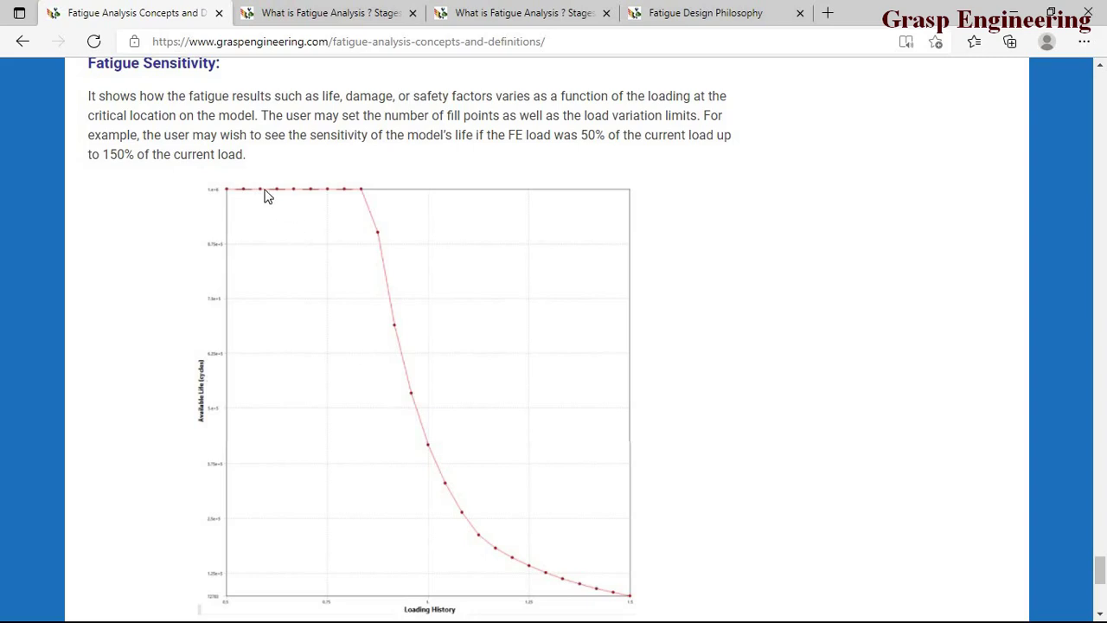
scroll(219, 114, "up", 1)
left_click_drag(217, 147, 84, 147)
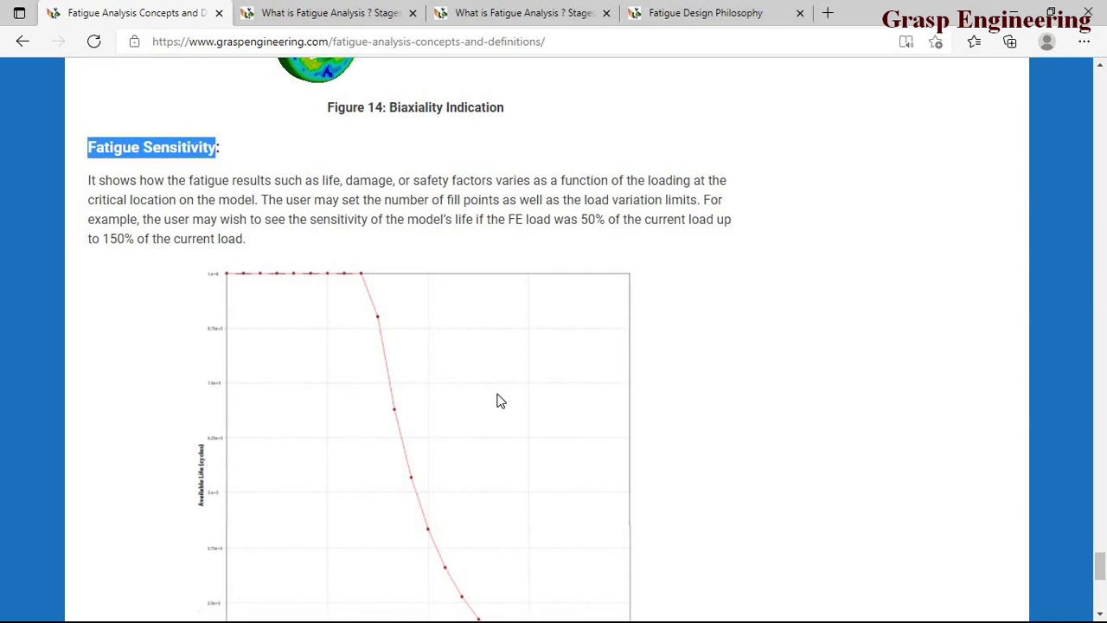
Study the example load variation limits in the Fatigue Sensitivity paragraph, highlighting 50% and 150%
scroll(520, 407, "down", 1)
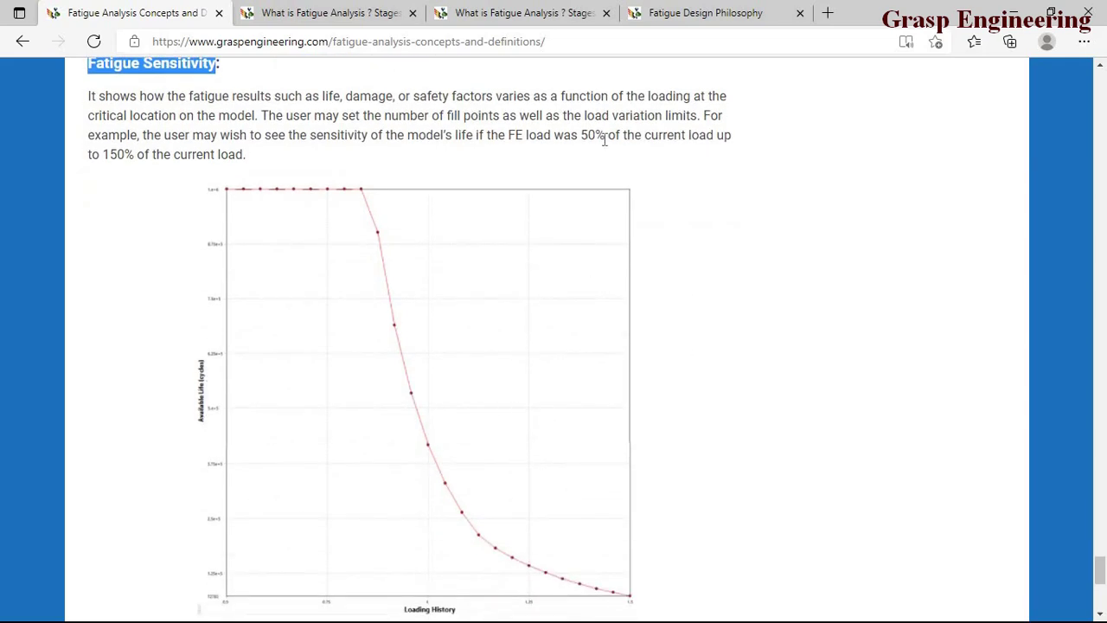
left_click_drag(606, 135, 579, 140)
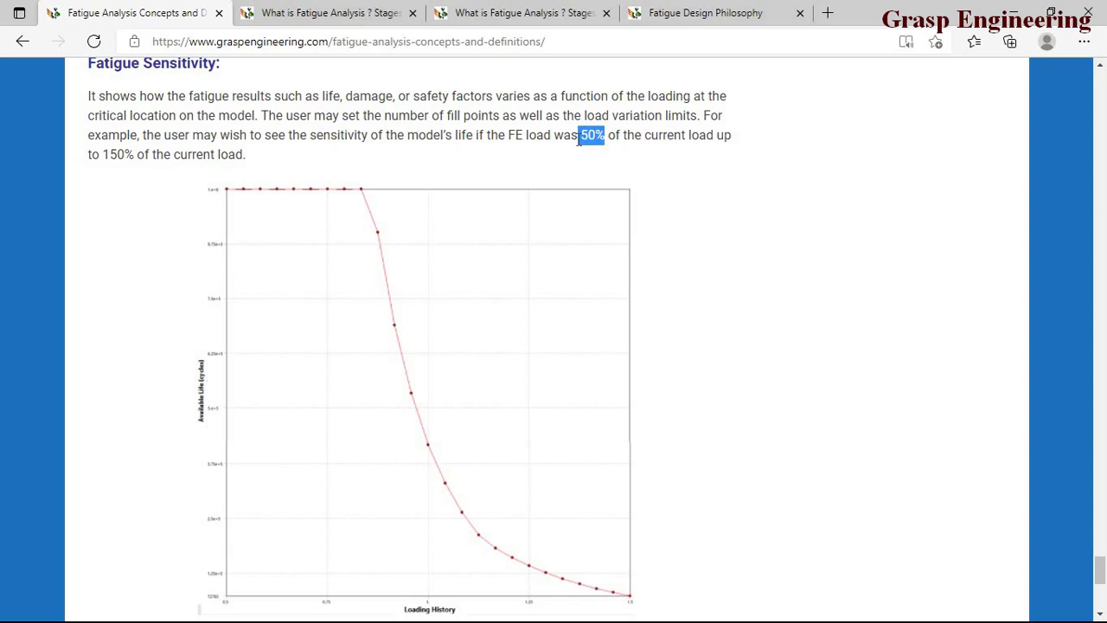
left_click_drag(136, 154, 102, 154)
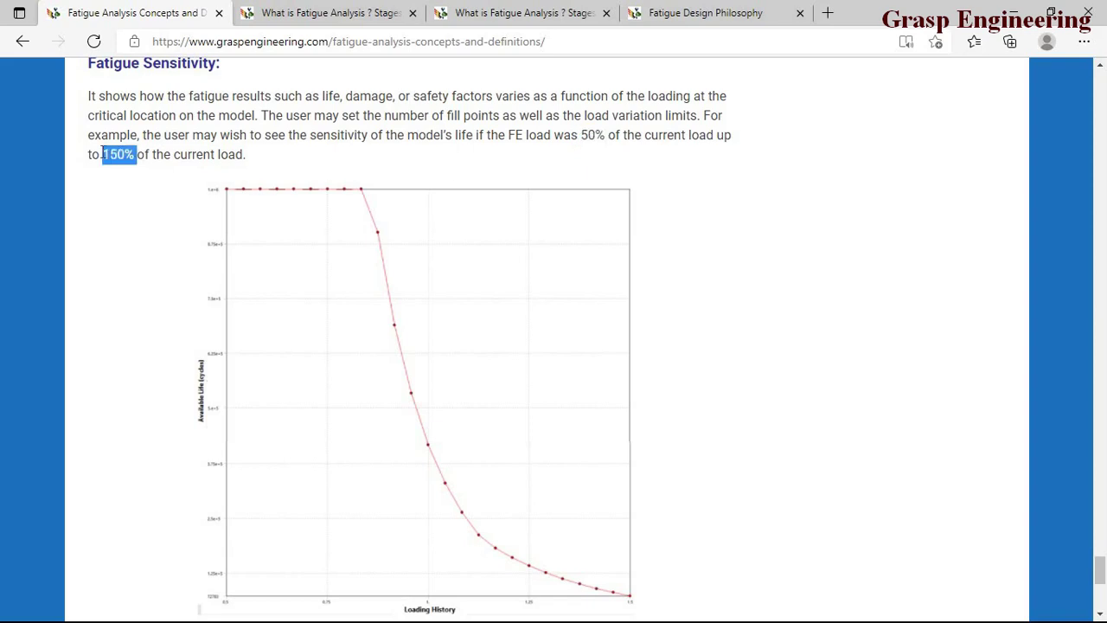
left_click(612, 139)
left_click_drag(604, 135, 581, 135)
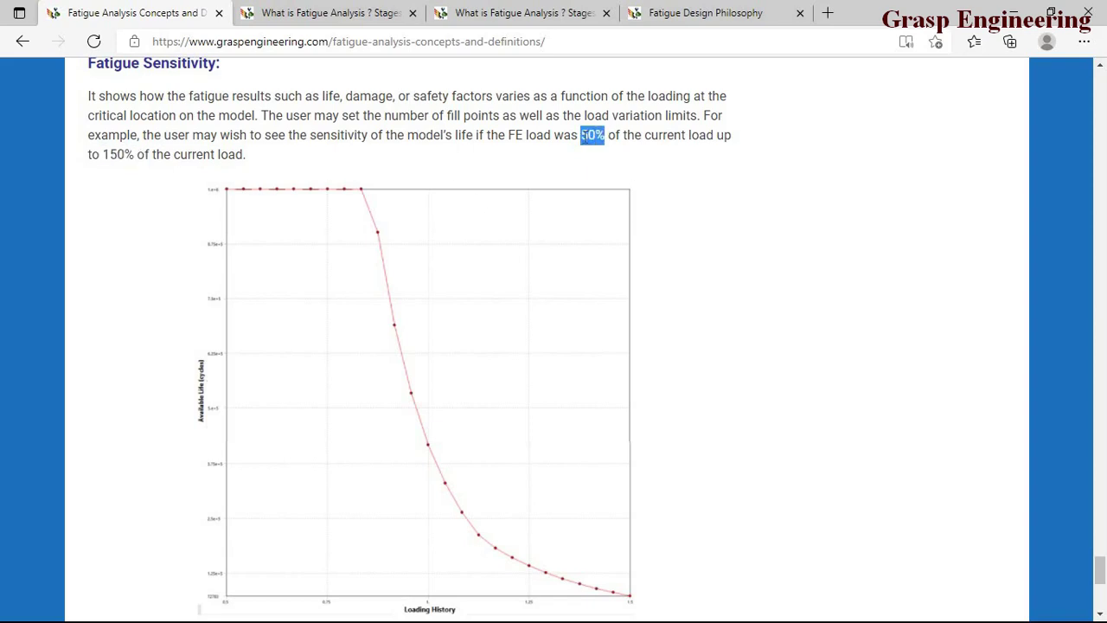
Examine the Figure 15 sensitivity curve against the 50% load limit and reread the full Fatigue Sensitivity paragraph, highlighting it
scroll(523, 470, "down", 1)
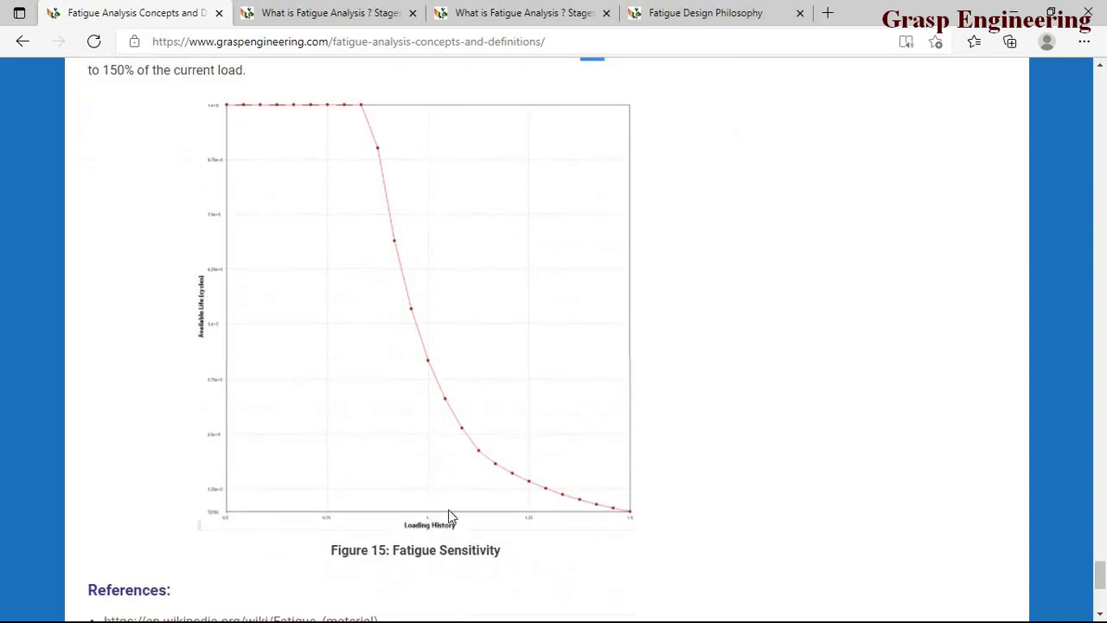
scroll(520, 268, "up", 1)
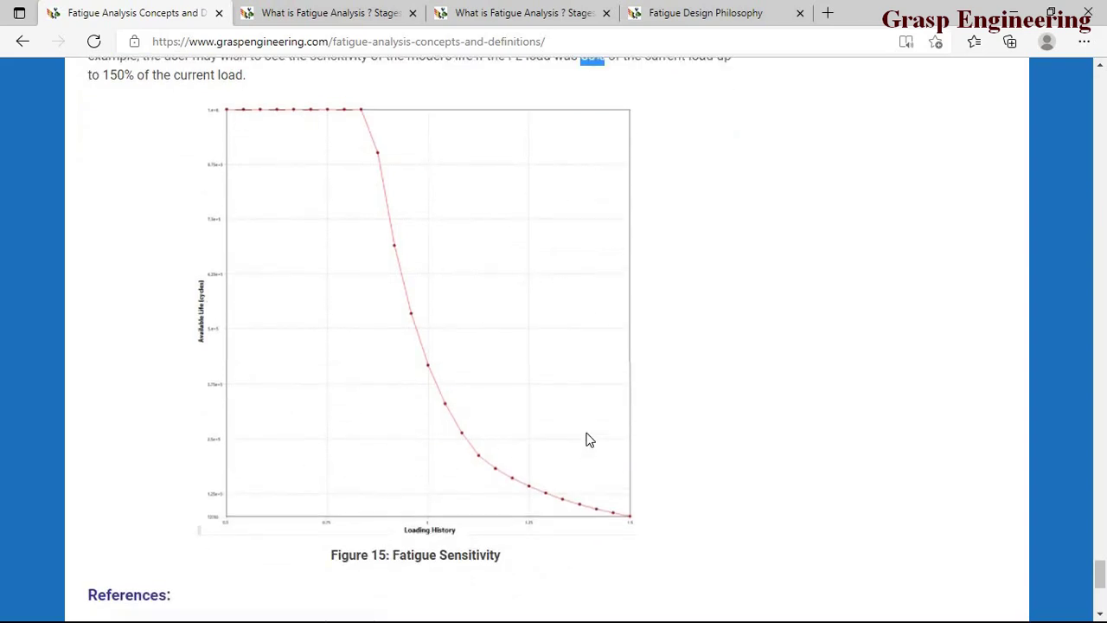
left_click_drag(606, 136, 580, 135)
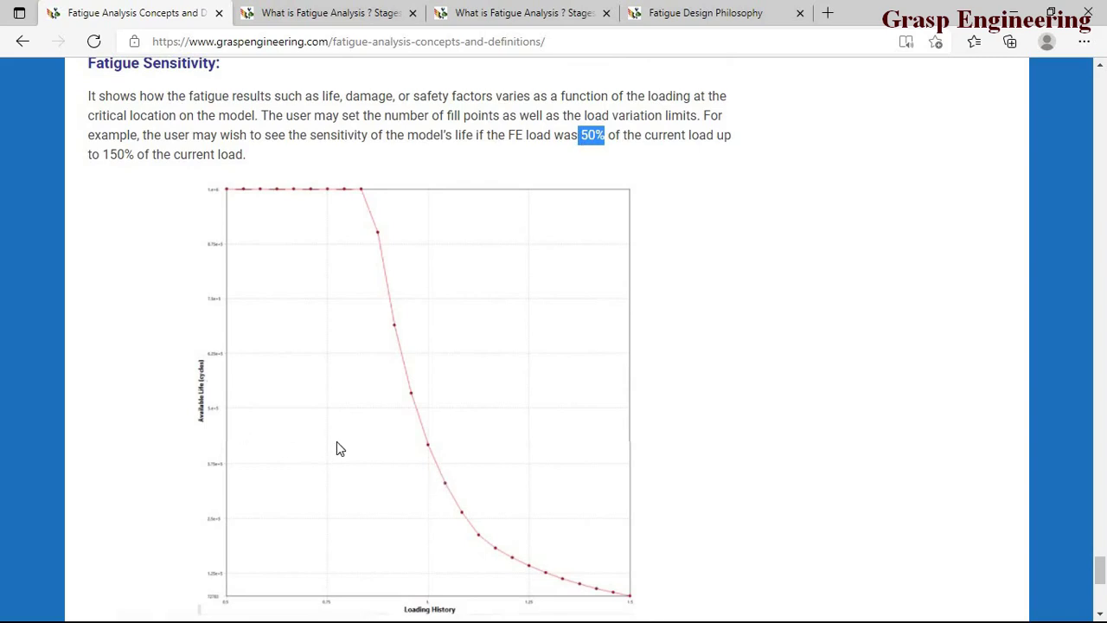
scroll(339, 448, "down", 1)
scroll(556, 489, "up", 2)
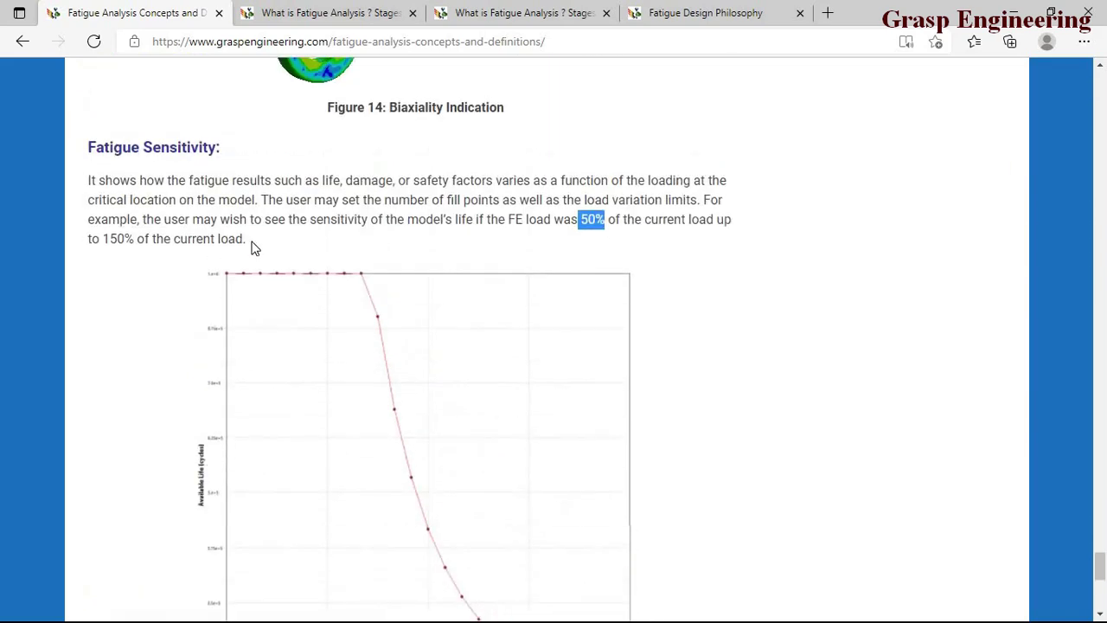
left_click_drag(244, 239, 82, 185)
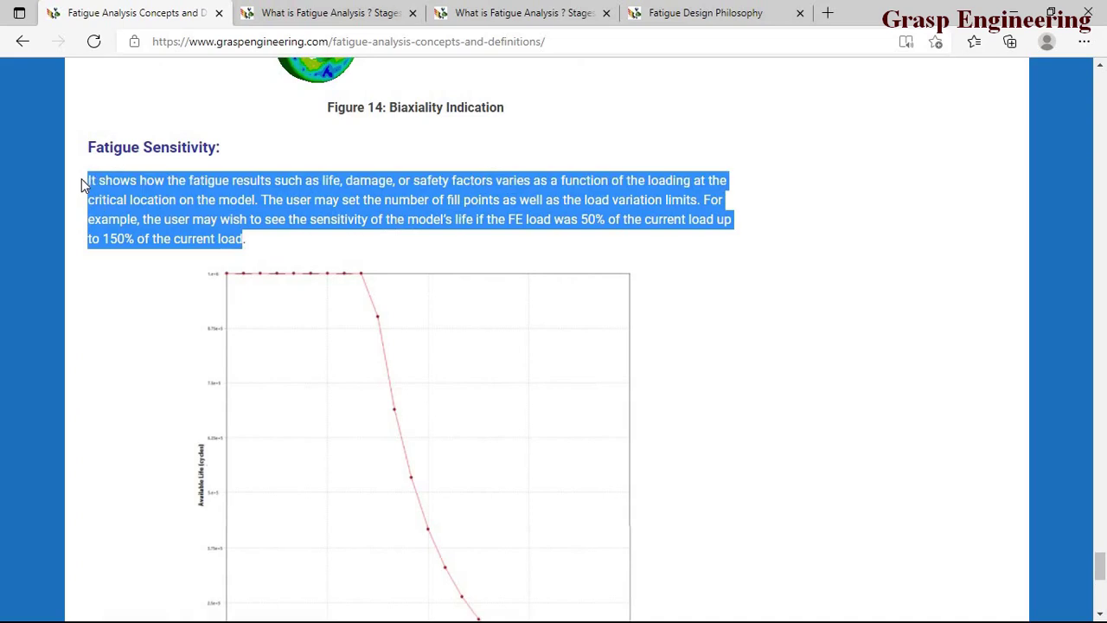
left_click(386, 277)
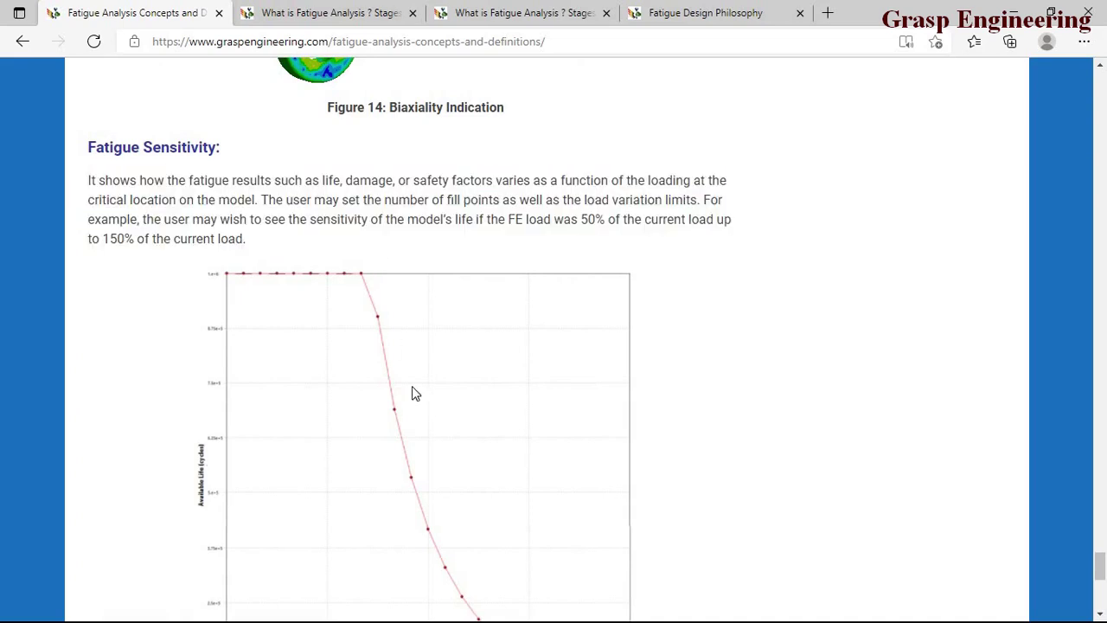
scroll(440, 430, "down", 5)
scroll(441, 430, "up", 8)
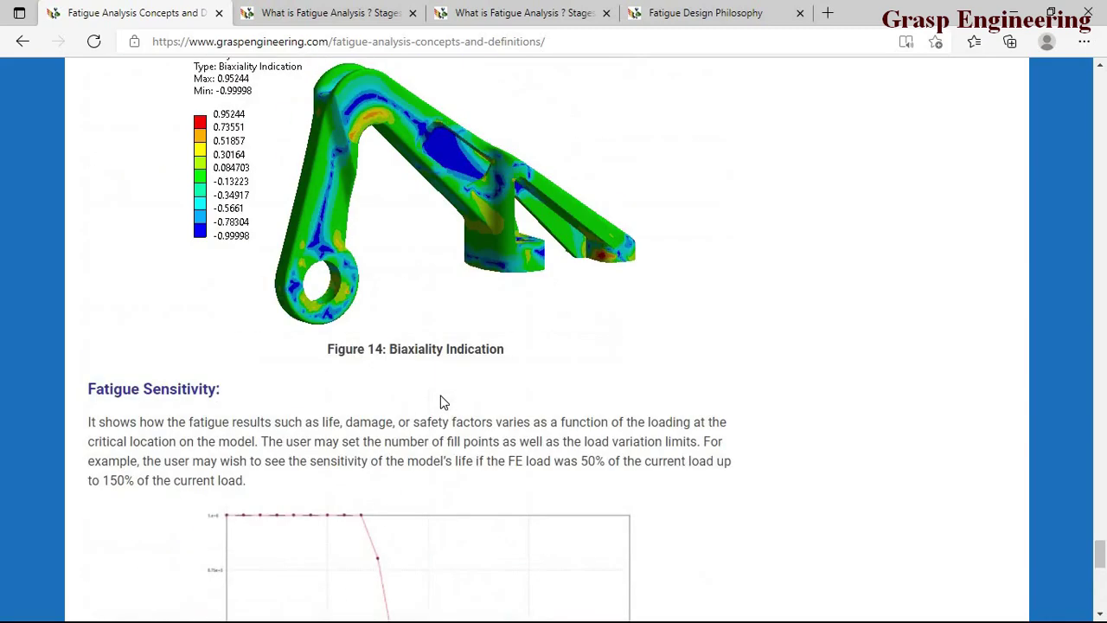
Switch to ANSYS Mechanical, display the Fatigue Tool's Life contour on the bracket and customize its legend
key("alt+Tab")
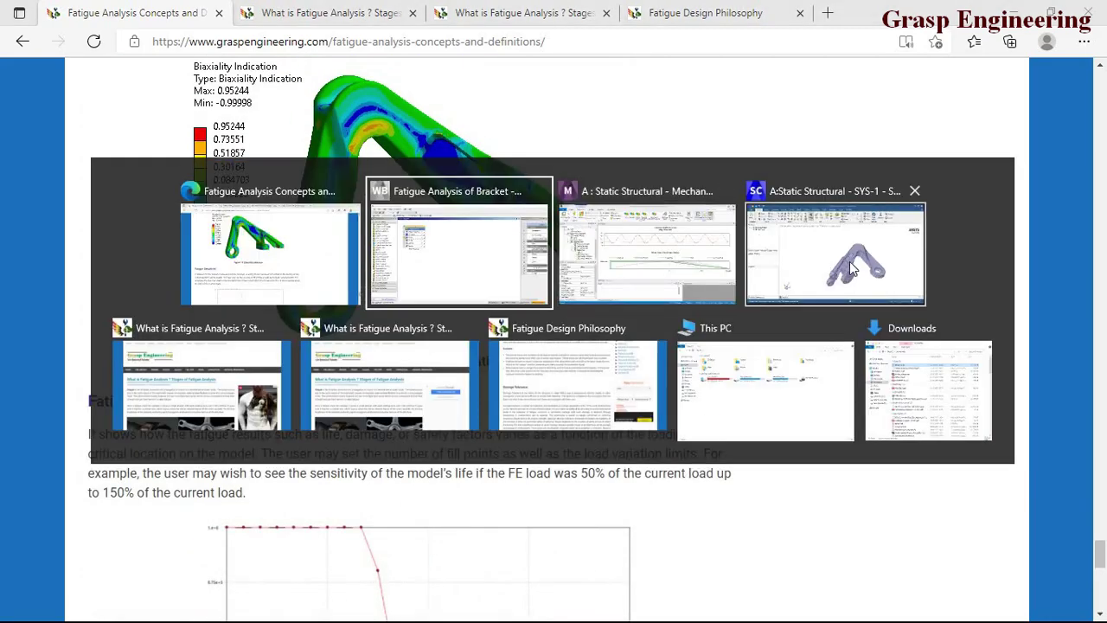
left_click(670, 263)
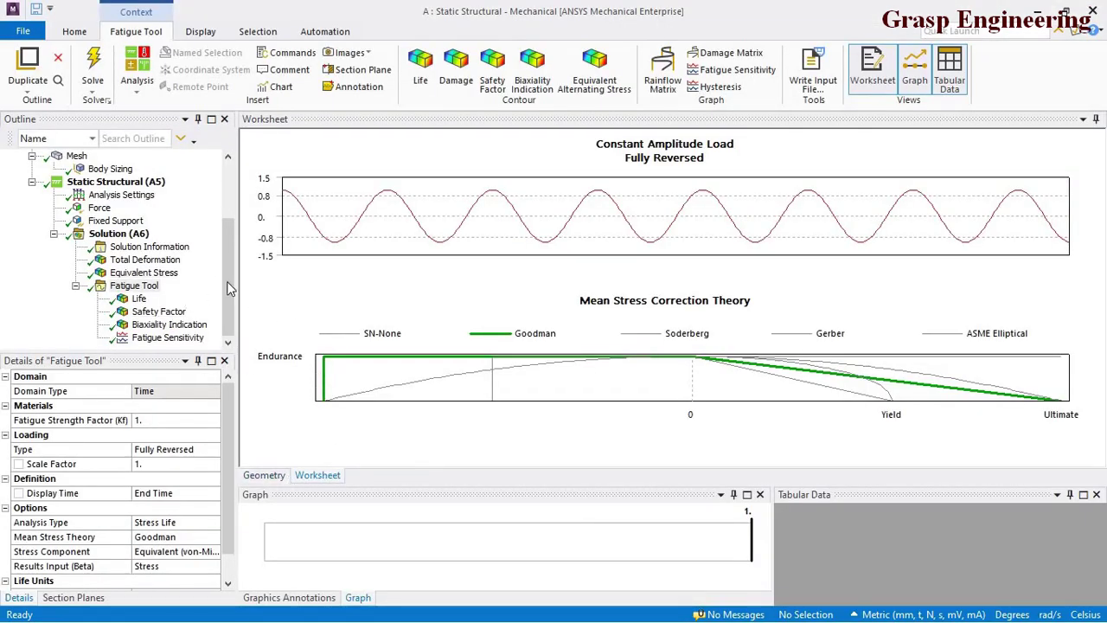
left_click(134, 286)
left_click(139, 299)
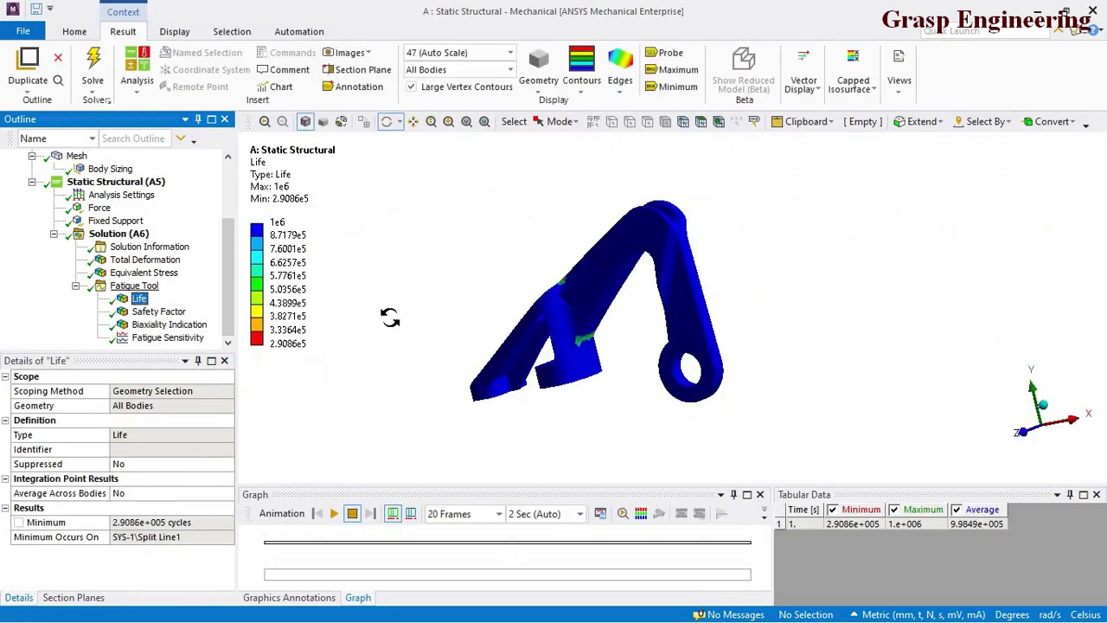
left_click_drag(389, 318, 296, 170)
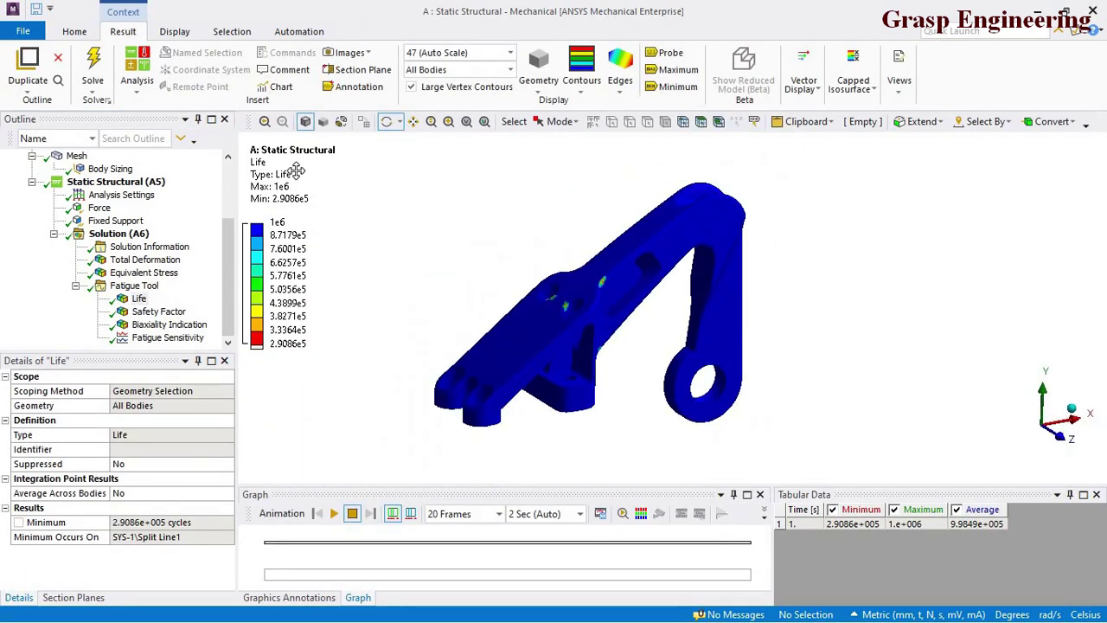
right_click(296, 170)
left_click(372, 453)
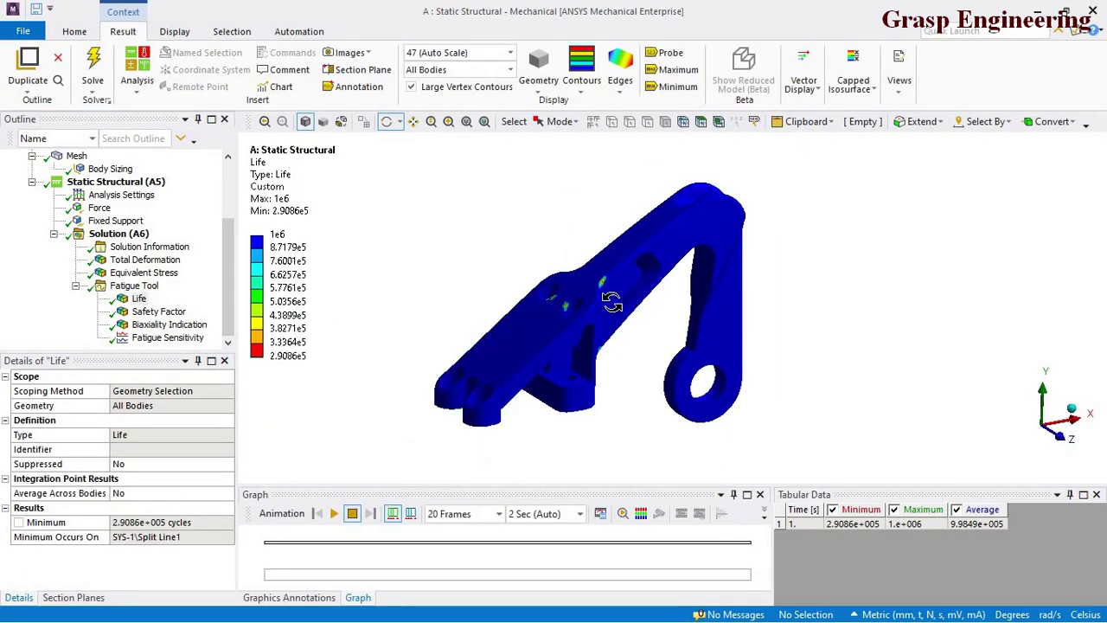
mouse_move(611, 300)
left_mouse_down()
mouse_move(575, 307)
mouse_move(593, 307)
mouse_move(606, 285)
left_mouse_up()
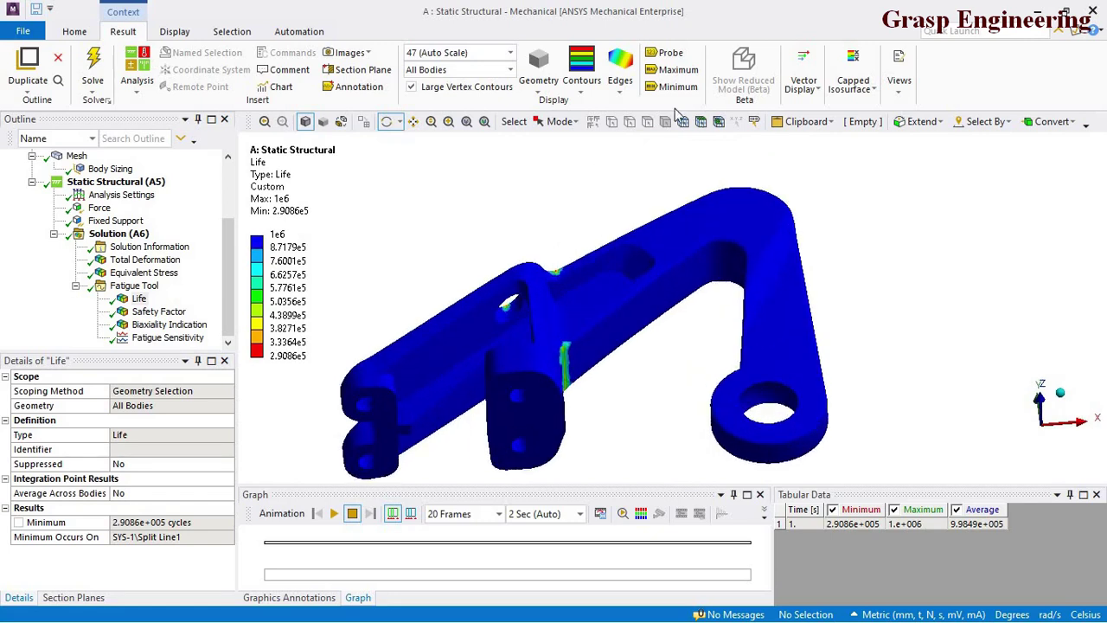
Label the minimum life location and probe the life at the slot-end hot spot and the lower leg junction
left_click(678, 87)
left_click_drag(568, 469, 522, 355)
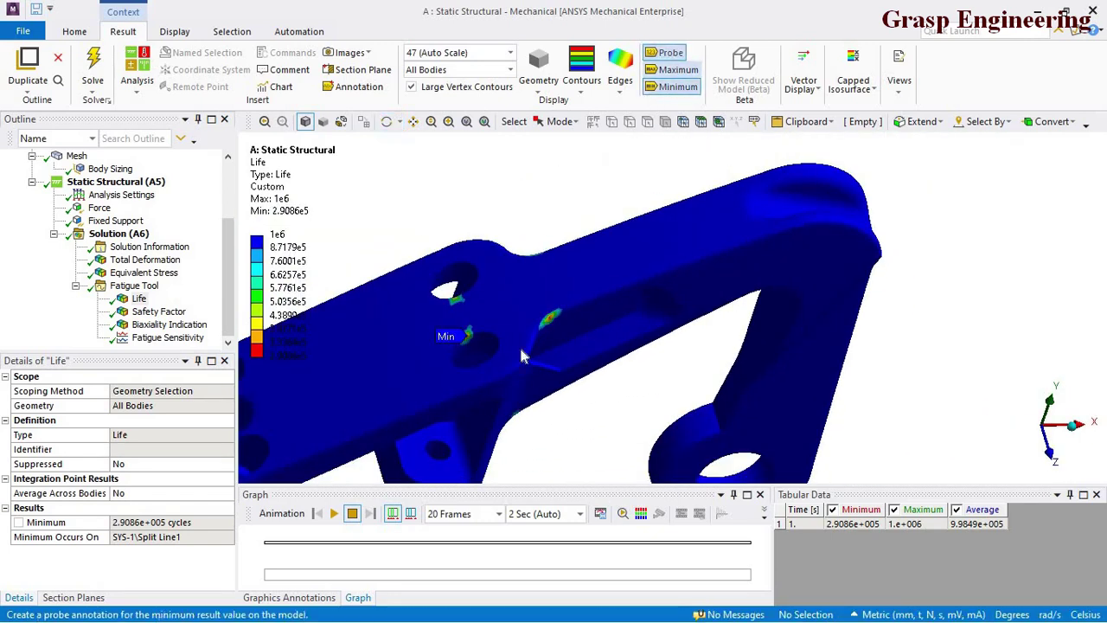
scroll(521, 350, "up", 2)
left_click(495, 323)
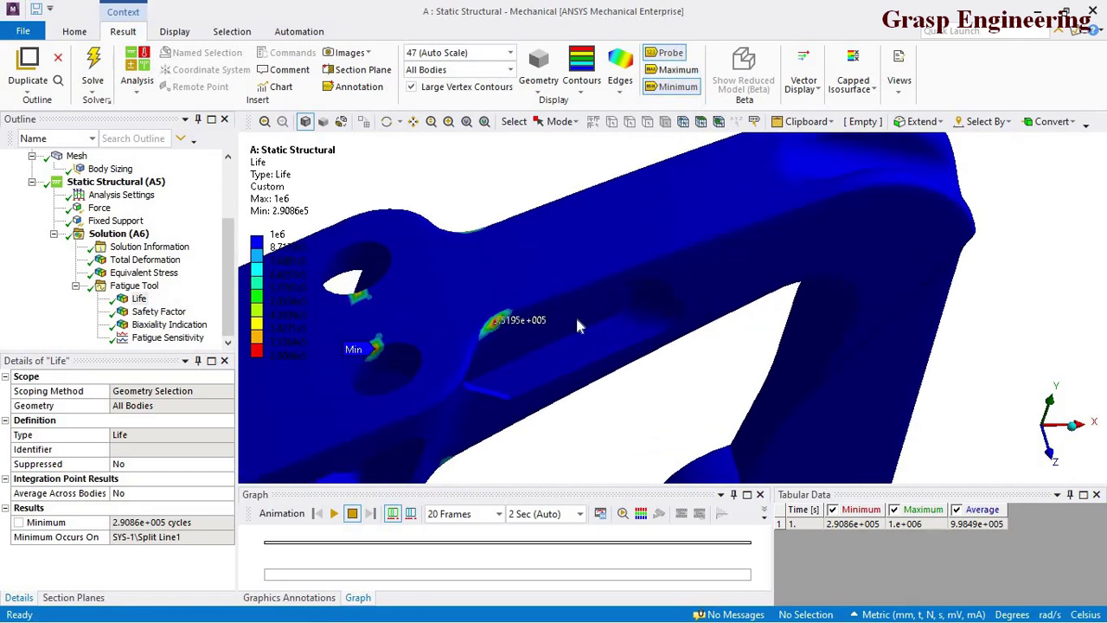
mouse_move(578, 325)
middle_mouse_down()
mouse_move(477, 299)
mouse_move(610, 179)
mouse_move(553, 216)
mouse_move(514, 266)
mouse_move(540, 294)
middle_mouse_up()
left_click(524, 256)
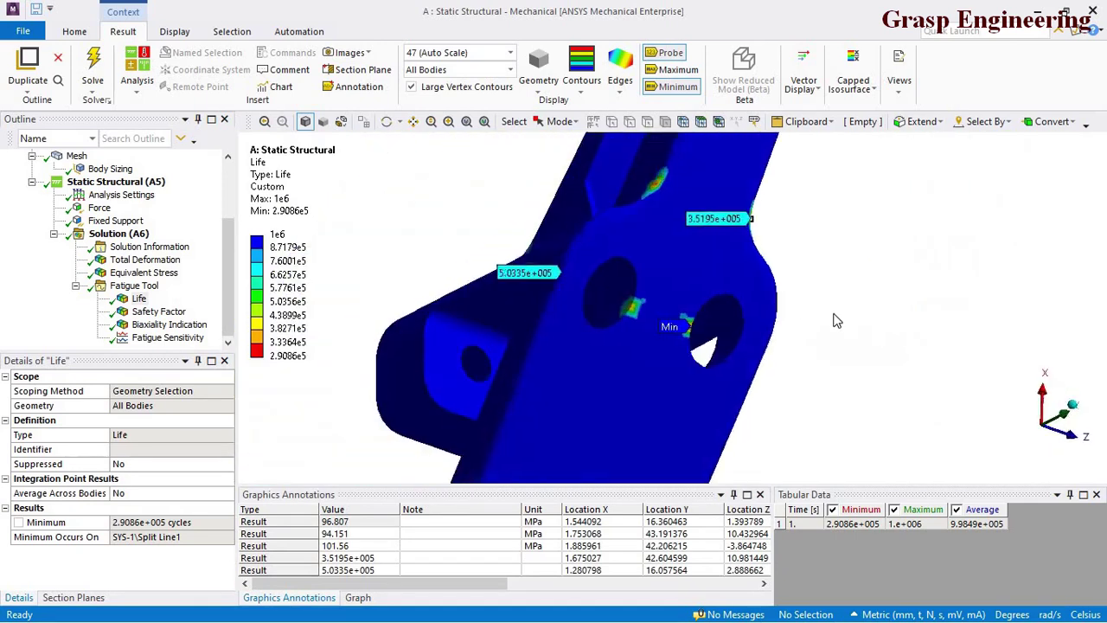
Probe the life at the hot spot beside the second bolt hole and at the opposite slot end
scroll(544, 317, "up", 3)
left_click(512, 301)
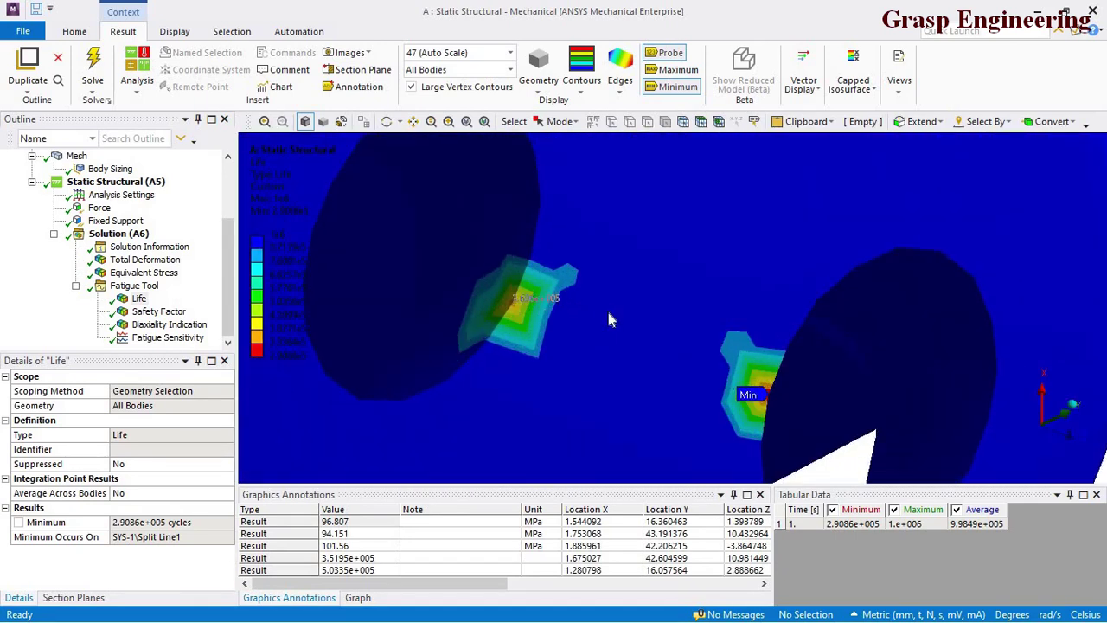
mouse_move(606, 307)
middle_mouse_down()
mouse_move(635, 341)
mouse_move(656, 258)
mouse_move(642, 399)
middle_mouse_up()
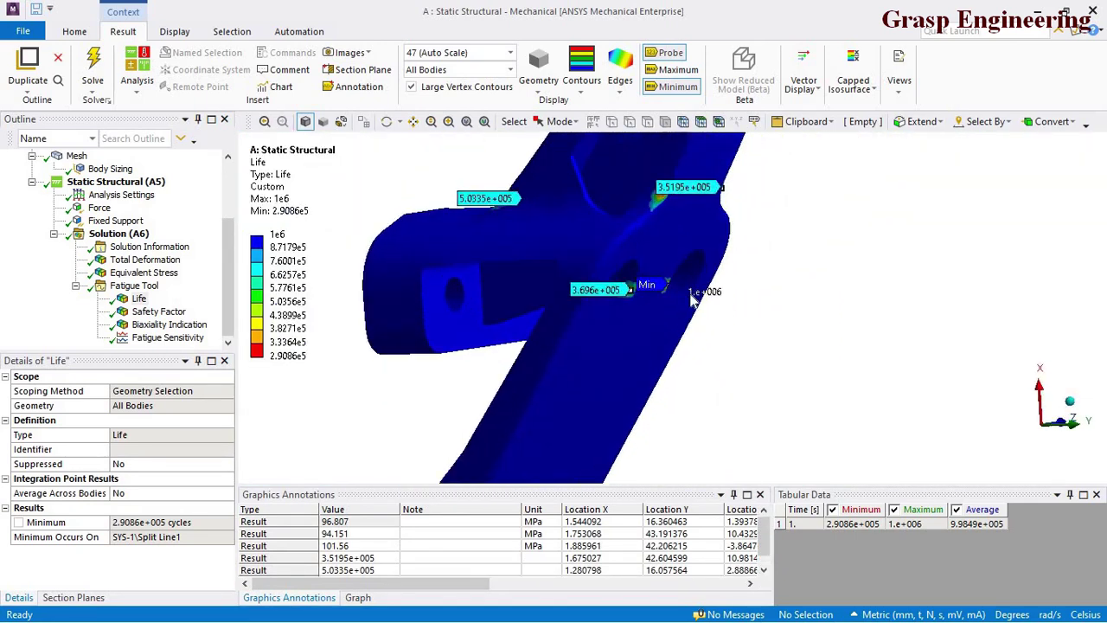
scroll(642, 399, "up", 5)
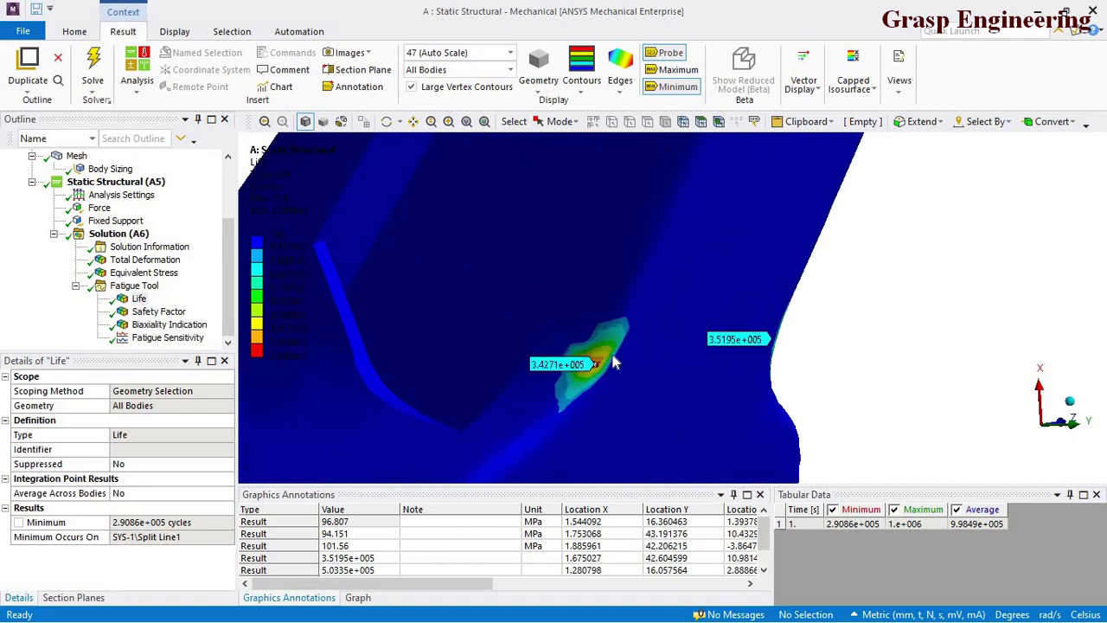
scroll(594, 358, "down", 5)
middle_click_drag(593, 358, 668, 407)
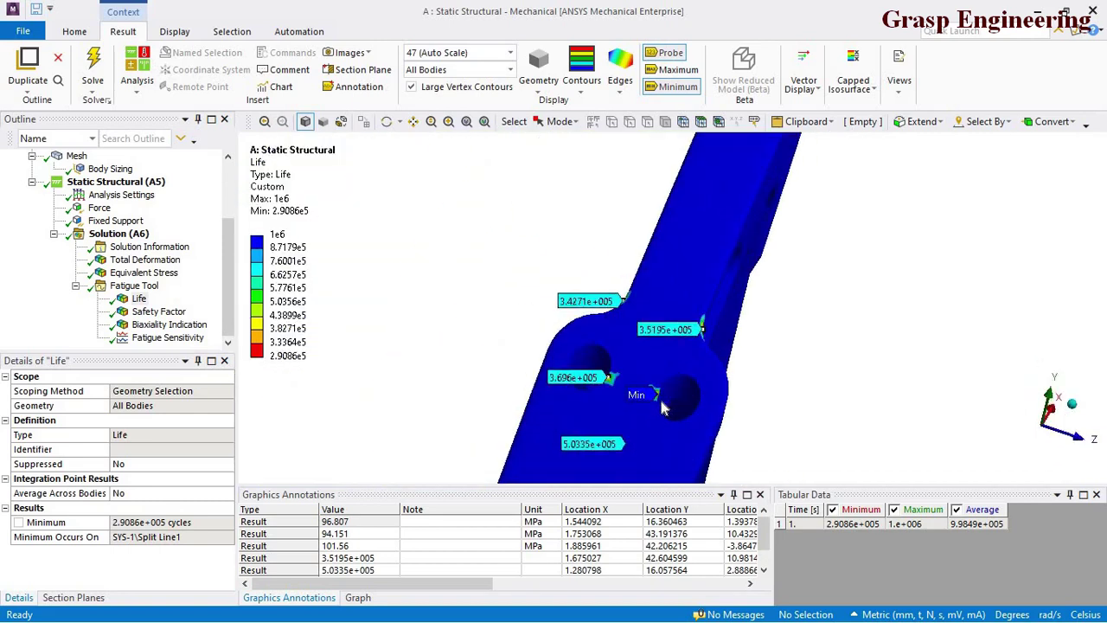
middle_click_drag(680, 328, 375, 360)
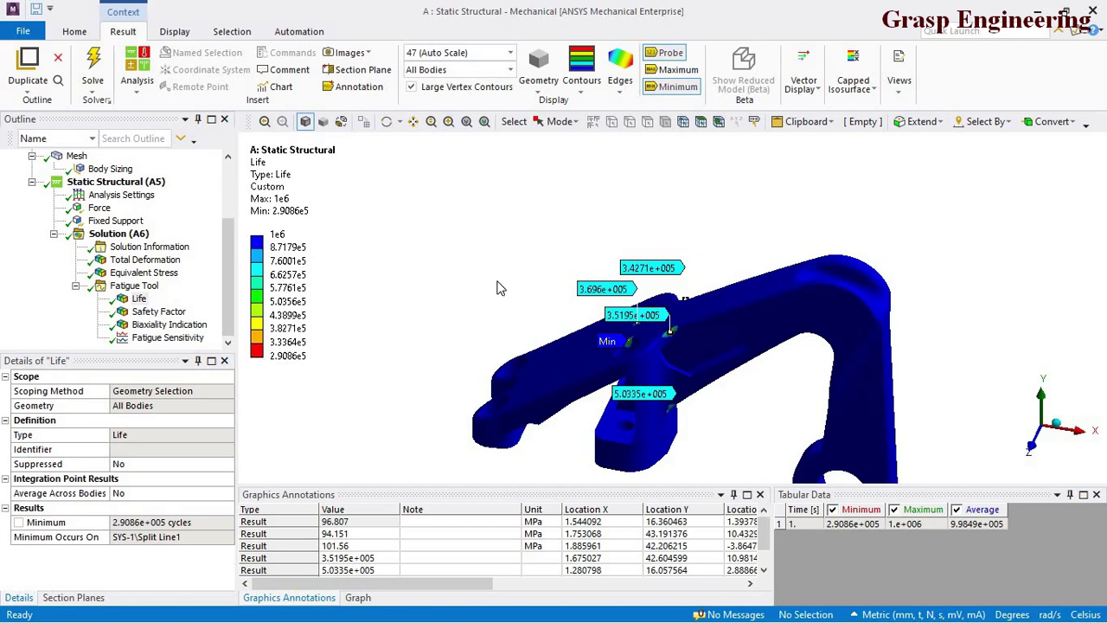
scroll(506, 282, "down", 2)
Display the Safety Factor contour and inspect the bracket's red regions around the mounting leg
left_click(146, 314)
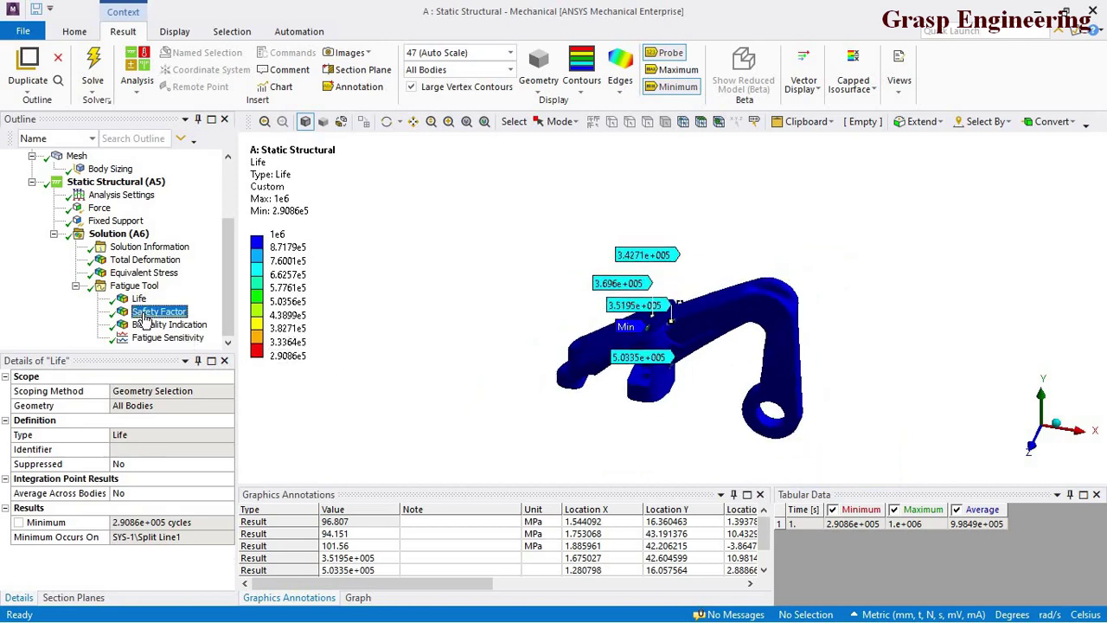
left_click_drag(425, 297, 626, 302)
scroll(521, 286, "up", 4)
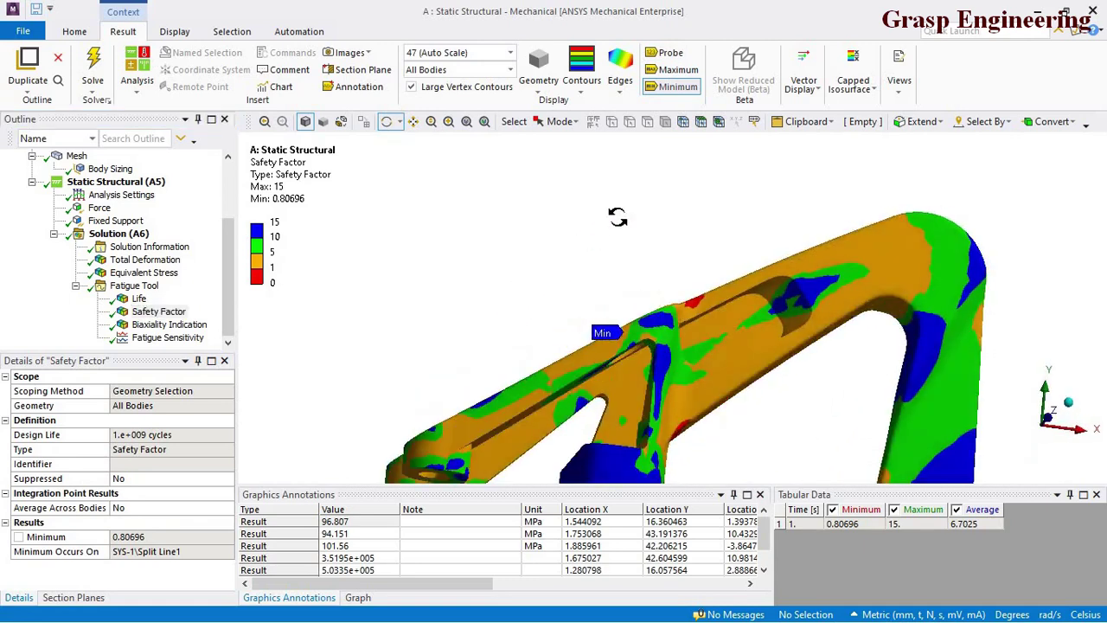
left_click_drag(618, 217, 385, 242)
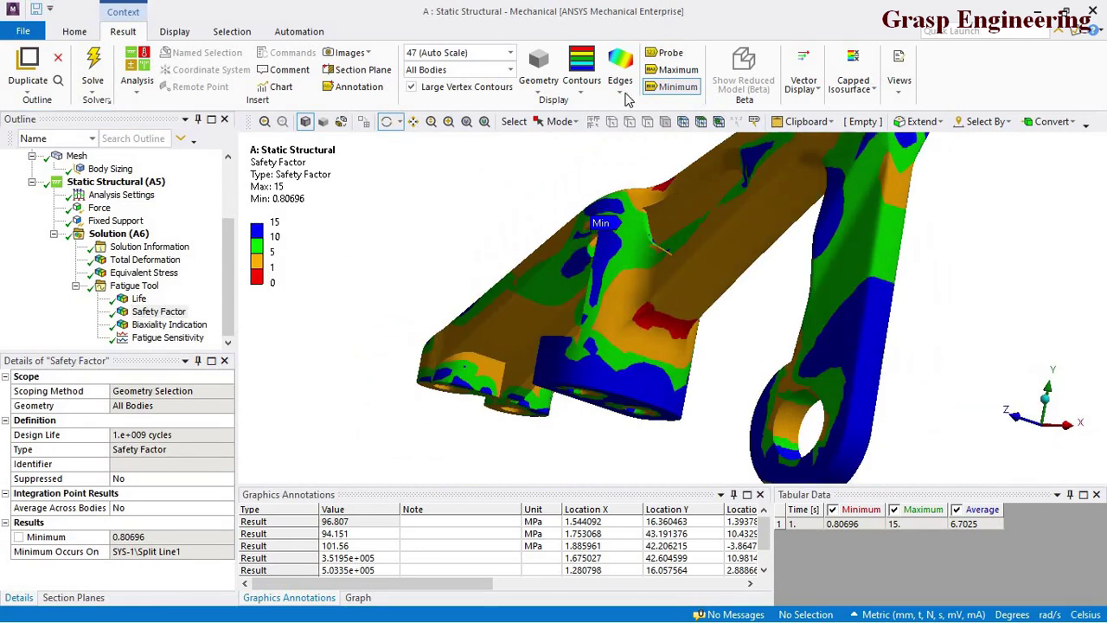
Probe the safety factor in the red region where the mounting leg meets the arm
left_click(671, 53)
left_click(667, 322)
scroll(668, 353, "up", 2)
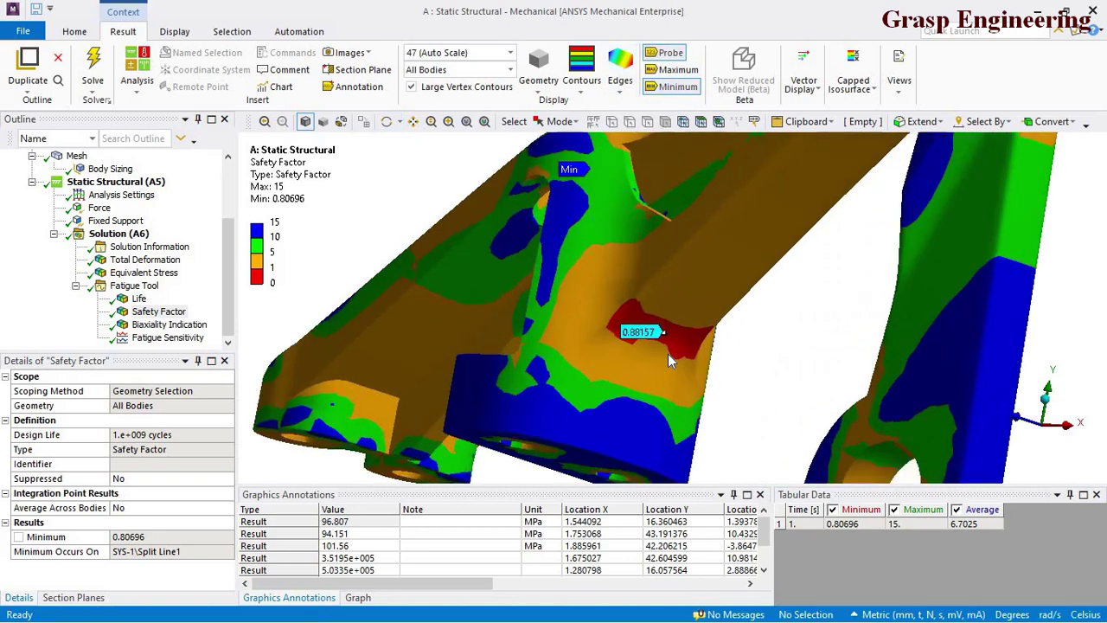
scroll(668, 354, "up", 1)
scroll(662, 291, "down", 3)
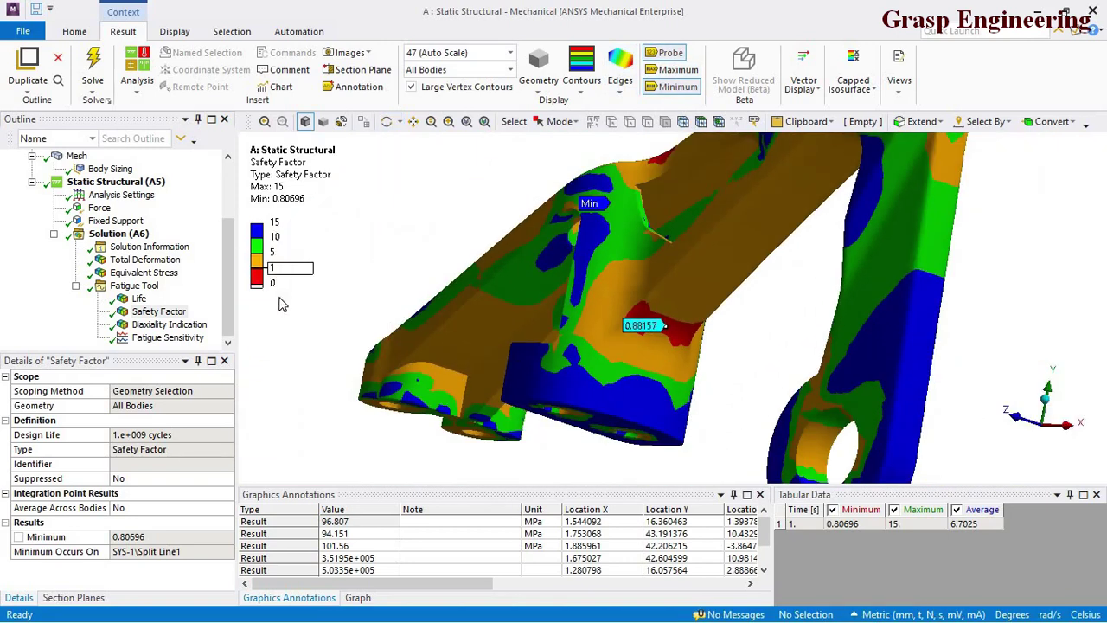
Adjust the Safety Factor legend to the visible results, reset it to its defaults, and inspect the red zones around the mounting leg
middle_click_drag(675, 327, 658, 346)
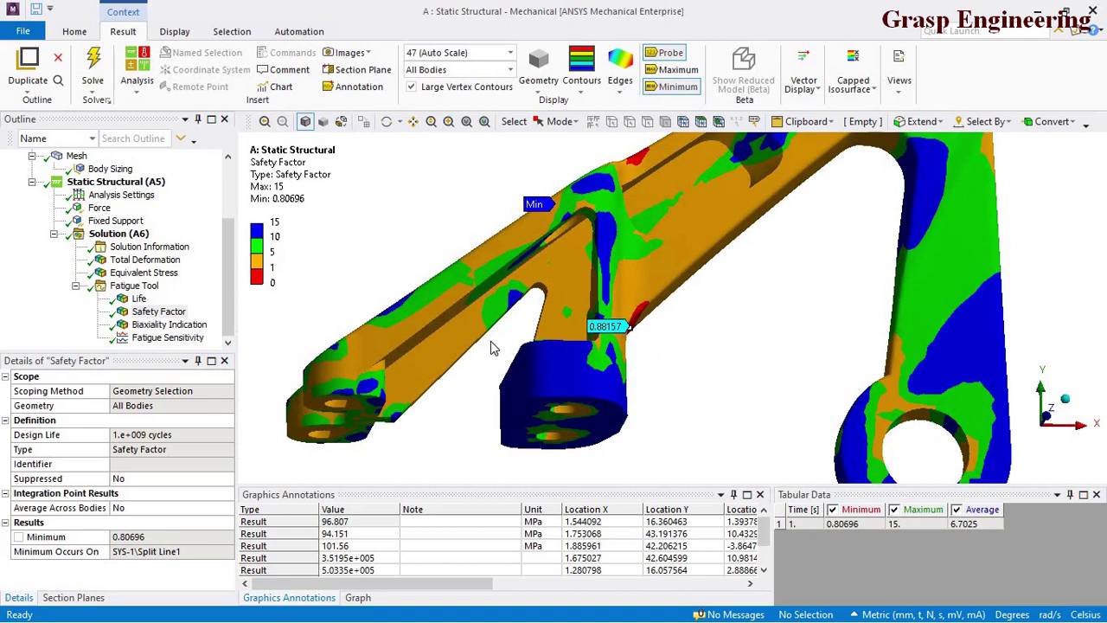
scroll(491, 348, "down", 1)
right_click(276, 173)
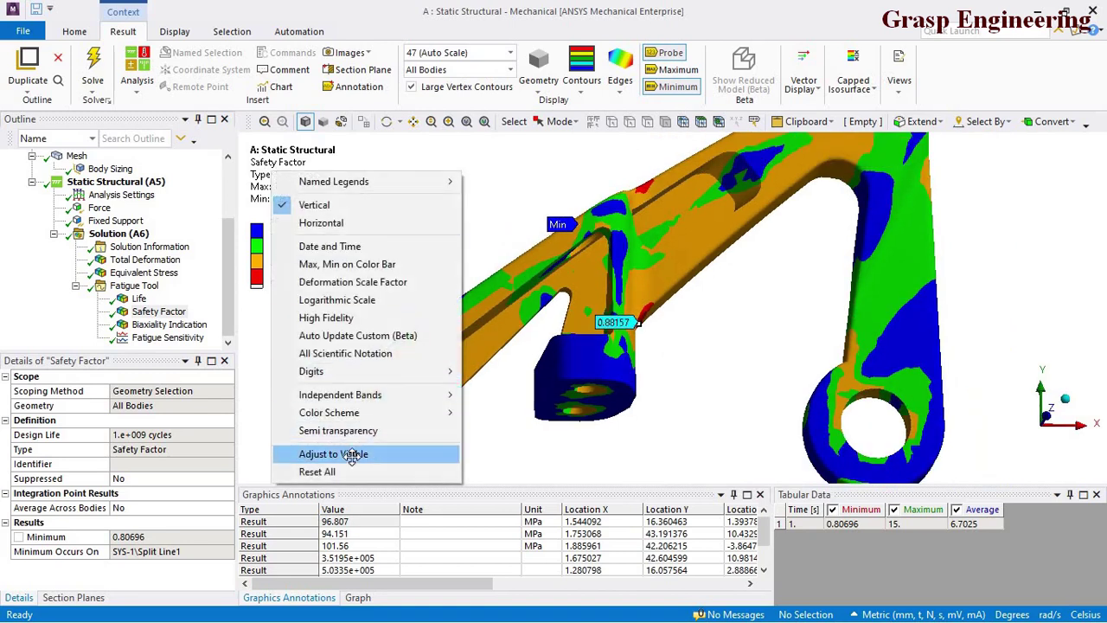
left_click(352, 454)
right_click(276, 166)
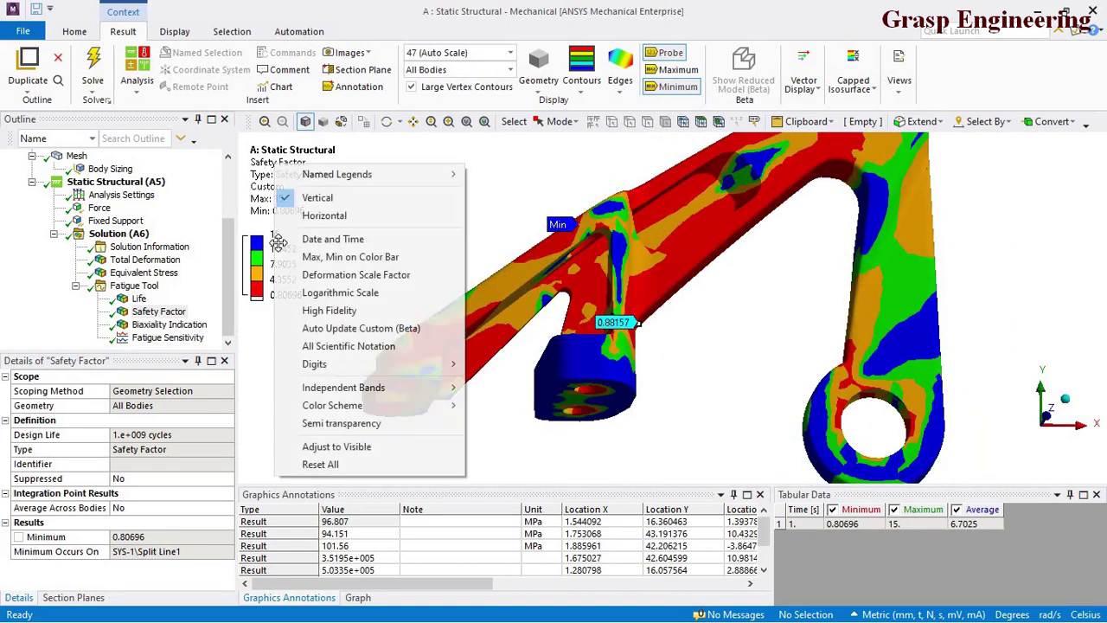
left_click(320, 464)
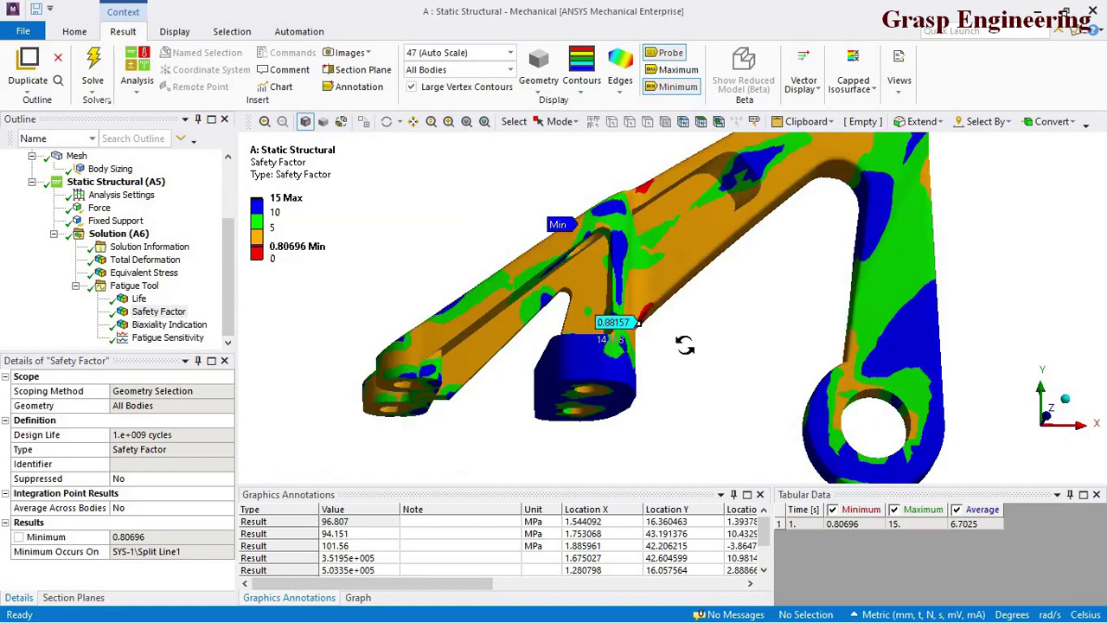
middle_click_drag(684, 345, 614, 365)
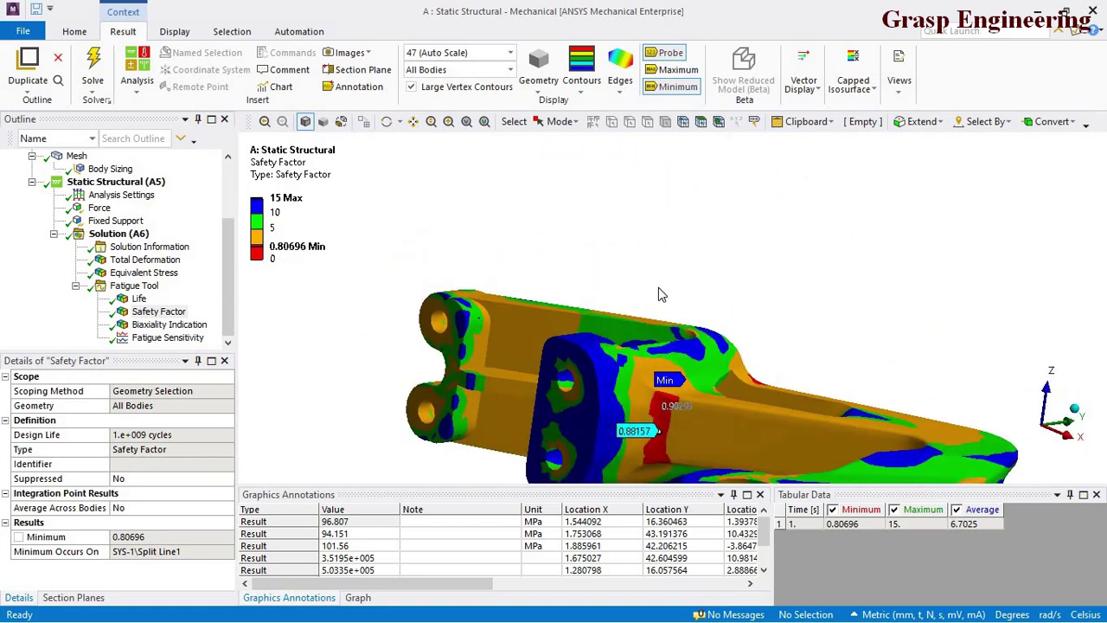
middle_click_drag(658, 287, 545, 365)
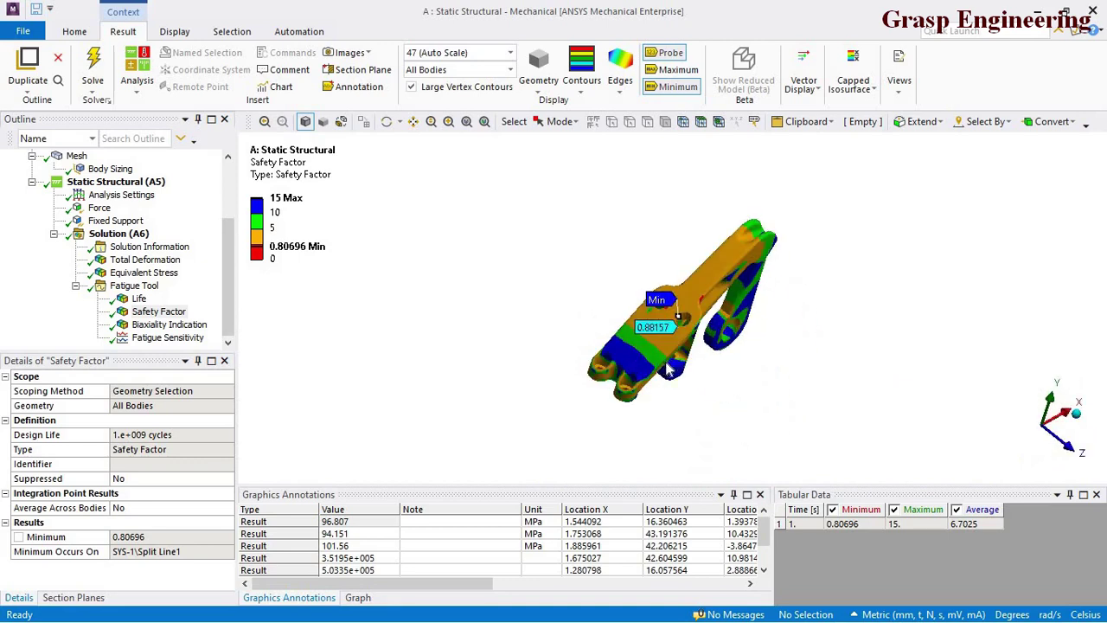
Display the Biaxiality Indication contour and probe its value in the red spot beside the bracket's two end mounting holes
left_click(169, 327)
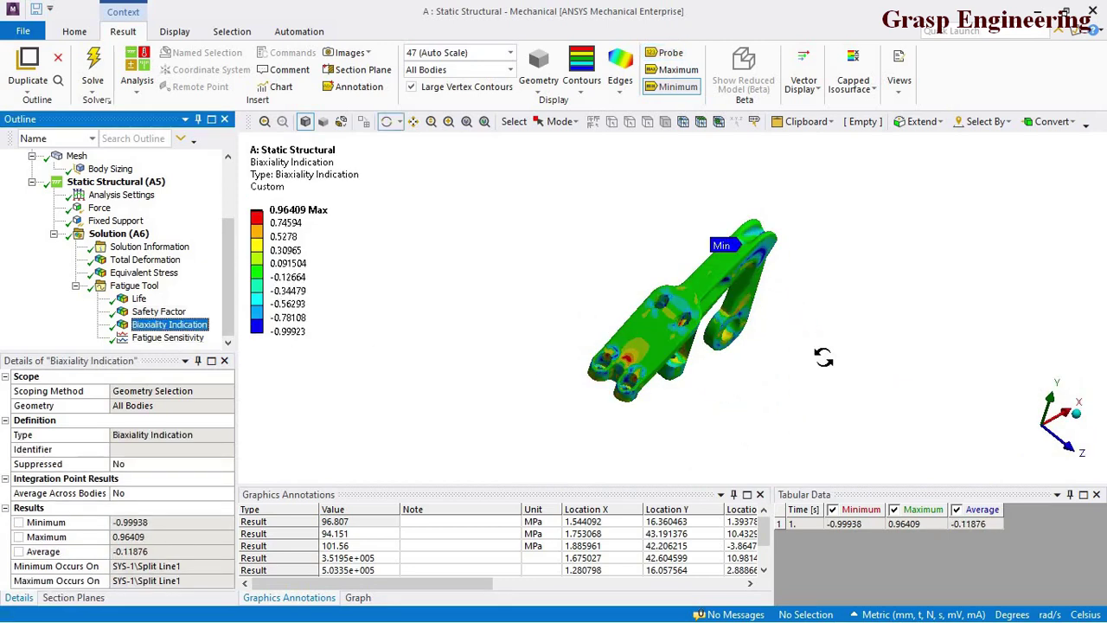
middle_click_drag(890, 358, 567, 380)
middle_click_drag(485, 388, 285, 333)
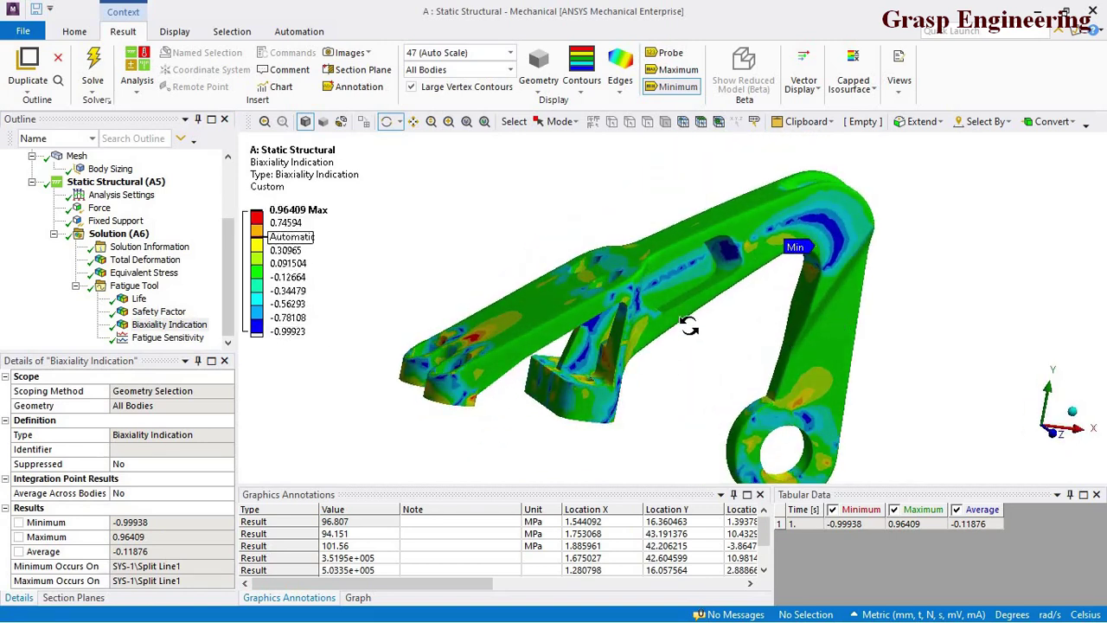
middle_click_drag(695, 321, 361, 234)
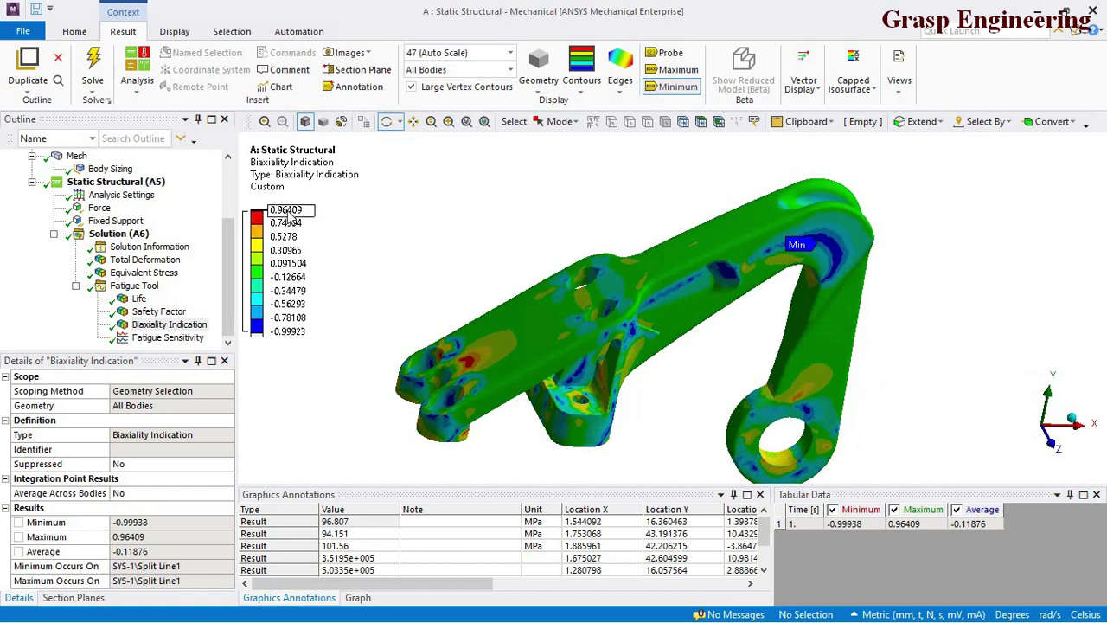
left_click(666, 53)
middle_click_drag(632, 337, 554, 408)
left_click(534, 405)
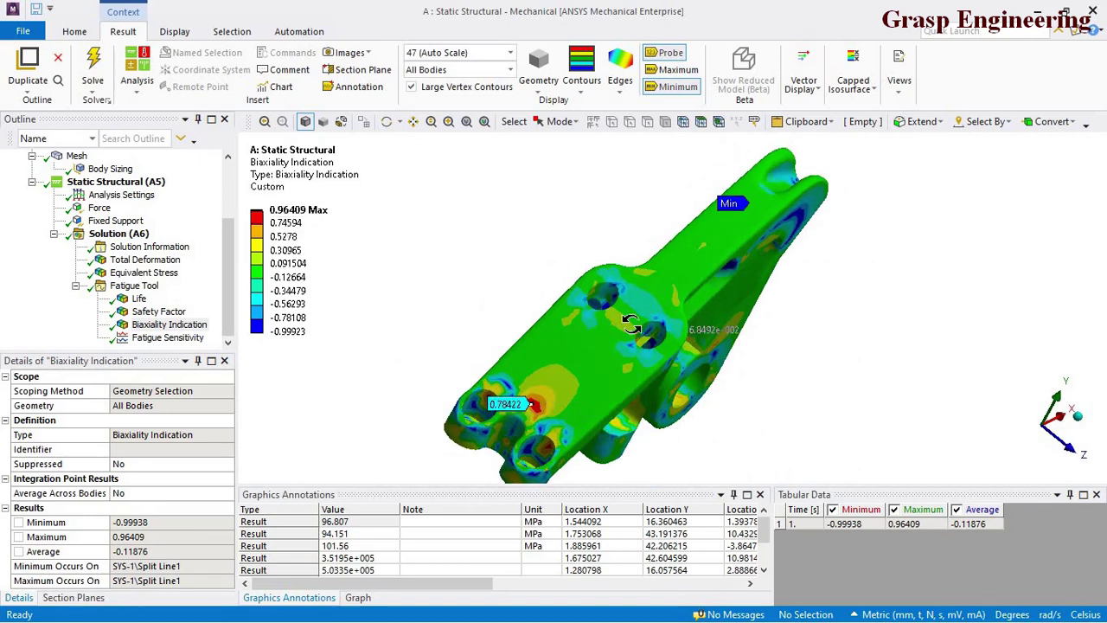
Probe the biaxiality in the blue zone at the arm's upper bend and in the green region along the arm's lower edge
middle_click_drag(630, 324, 831, 305)
left_click(855, 216)
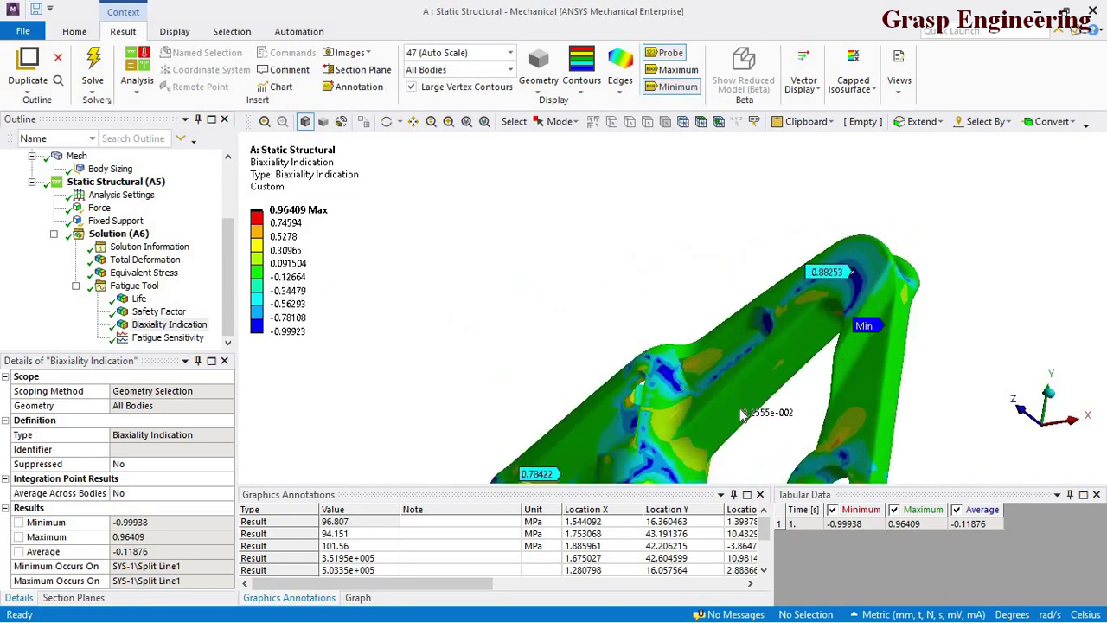
middle_click_drag(779, 396, 620, 289)
middle_click_drag(659, 400, 562, 368, "ctrl")
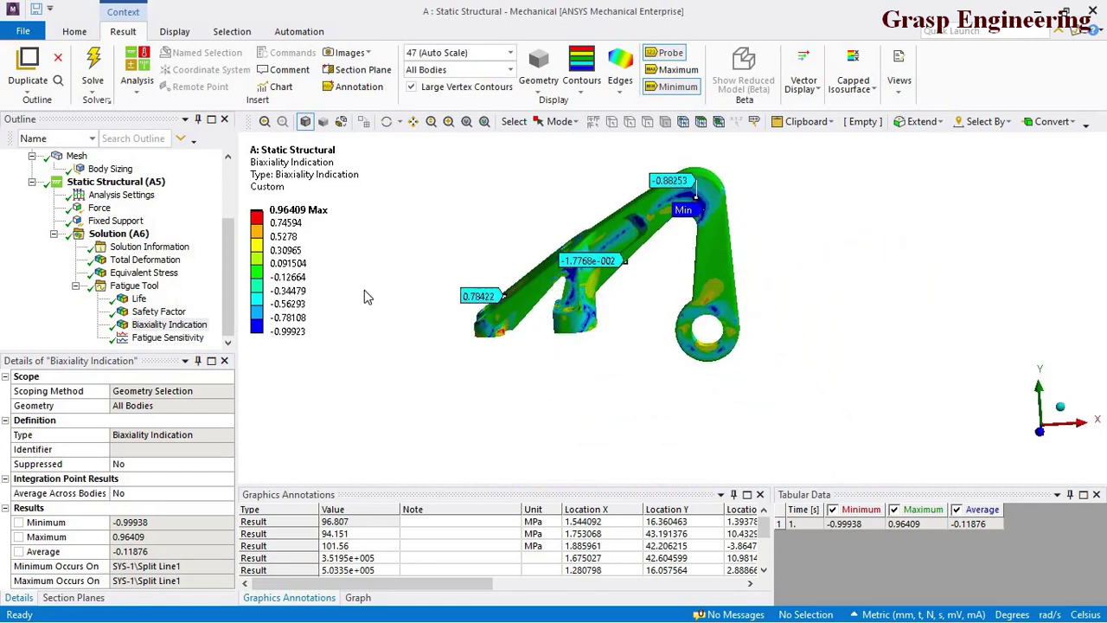
Set the Fatigue Sensitivity upper variation to 200%, keep the lower variation at 50%, and re-evaluate the results
left_click(149, 338)
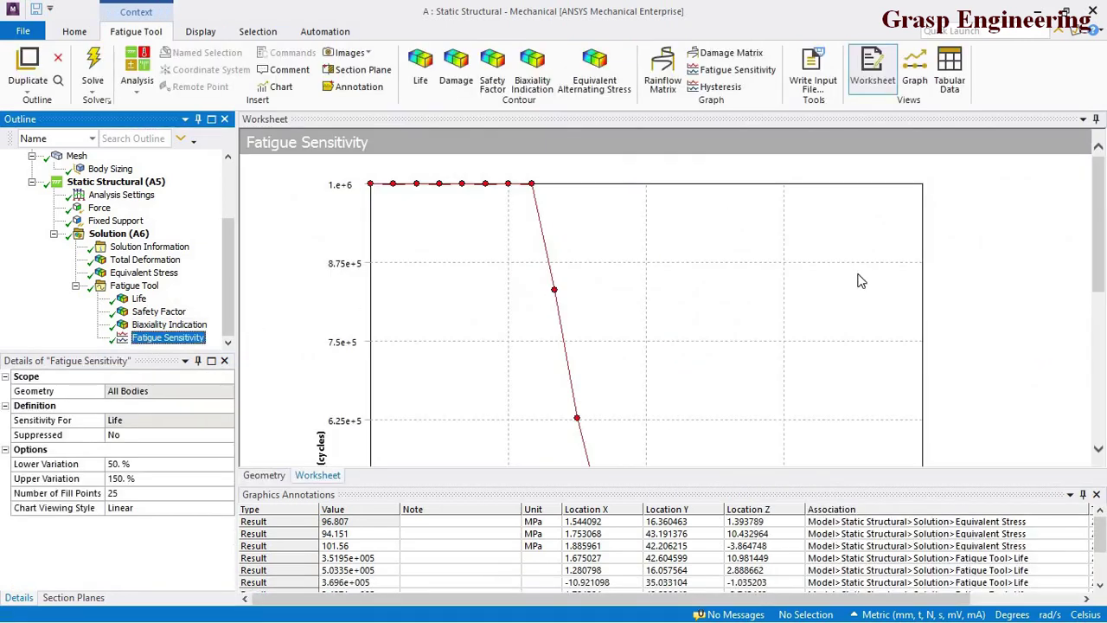
left_click(125, 465)
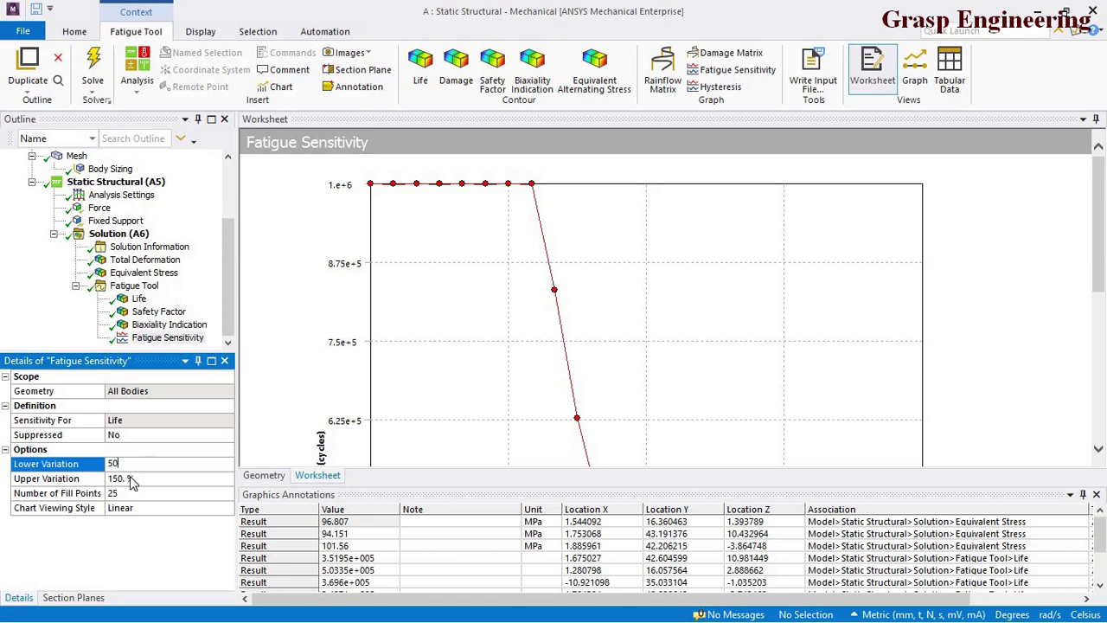
left_click(132, 480)
left_click(138, 463)
left_click(139, 479)
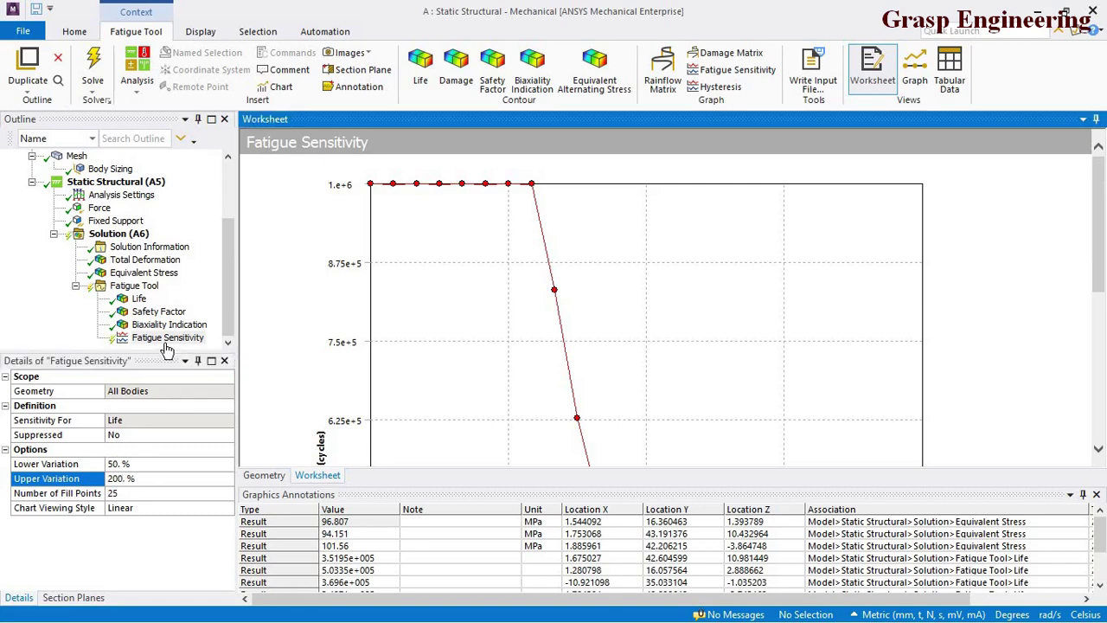
right_click(169, 338)
left_click(219, 373)
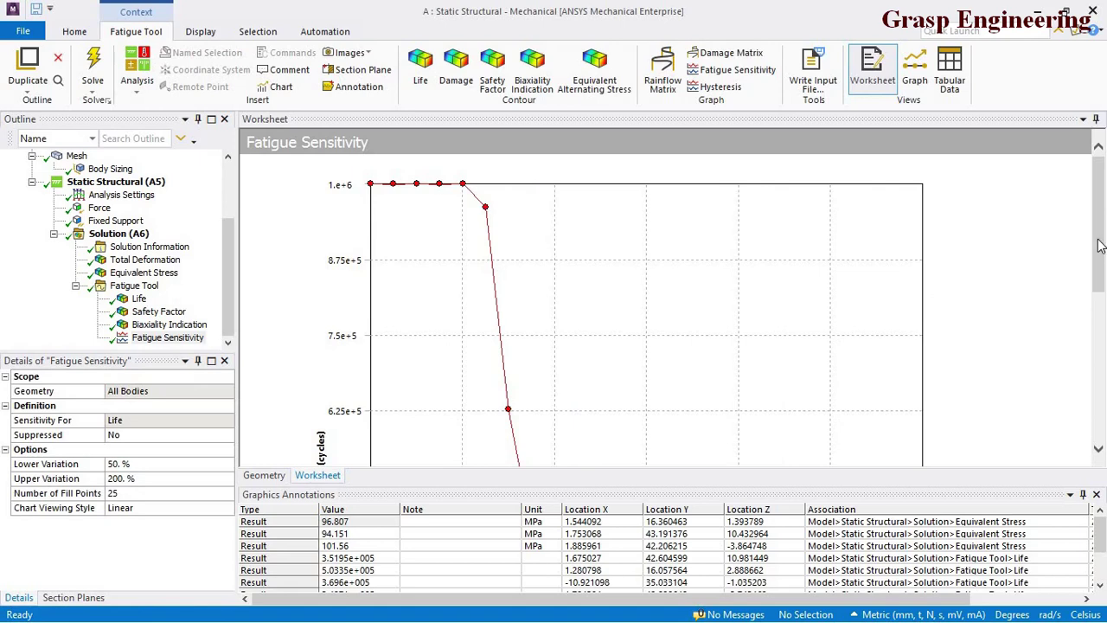
left_click_drag(1100, 246, 1082, 412)
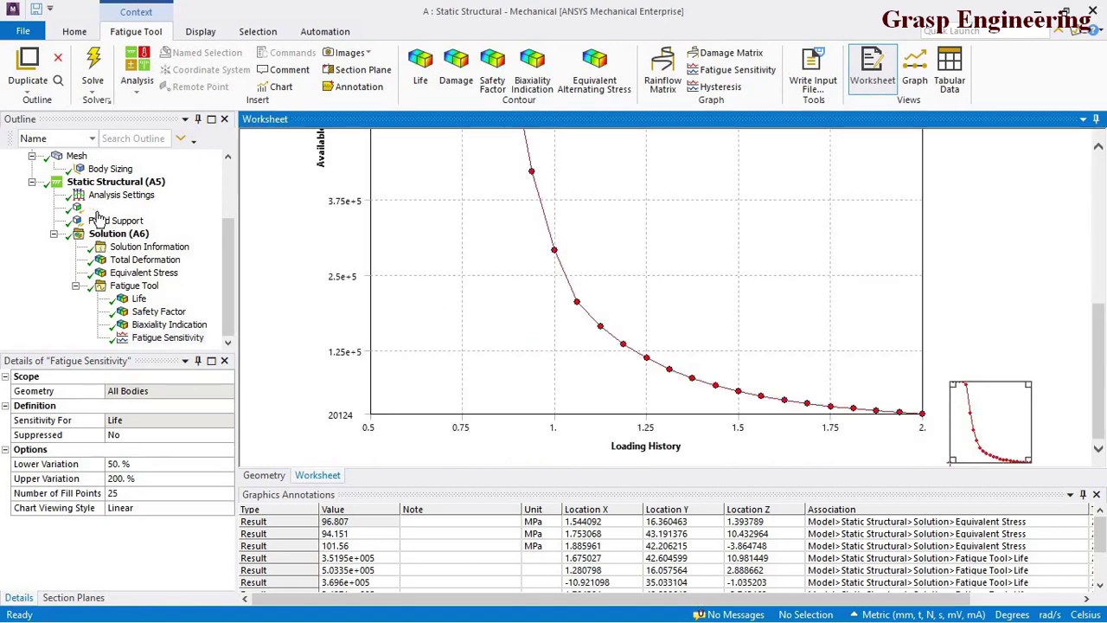
Review the applied Force and the Life result, and examine the Fatigue Sensitivity curve across its full loading history range
left_click(97, 208)
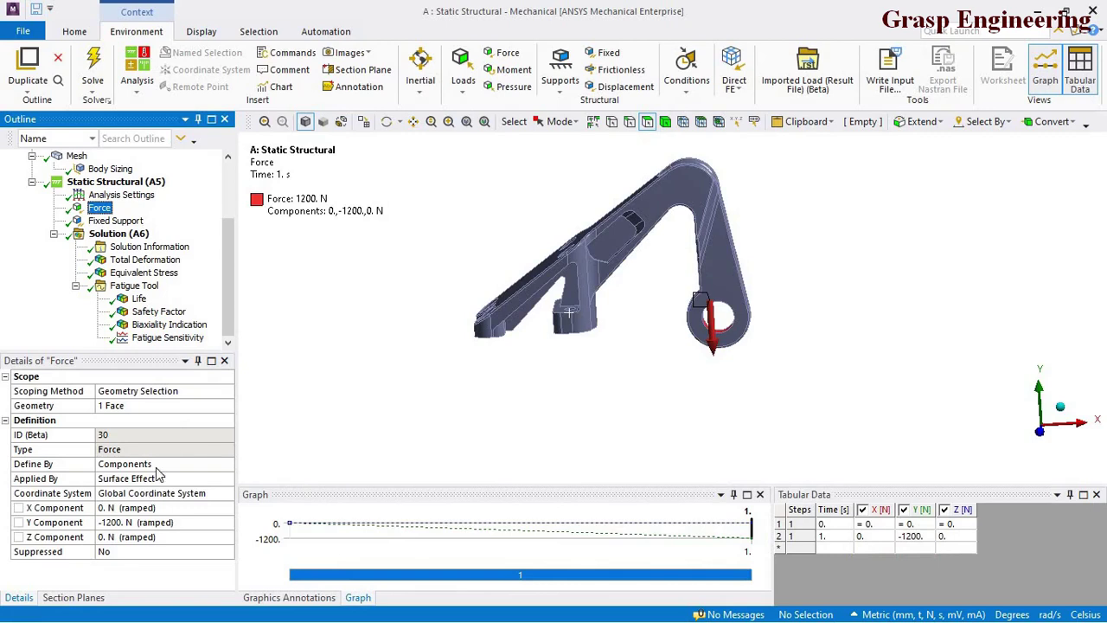
left_click(137, 300)
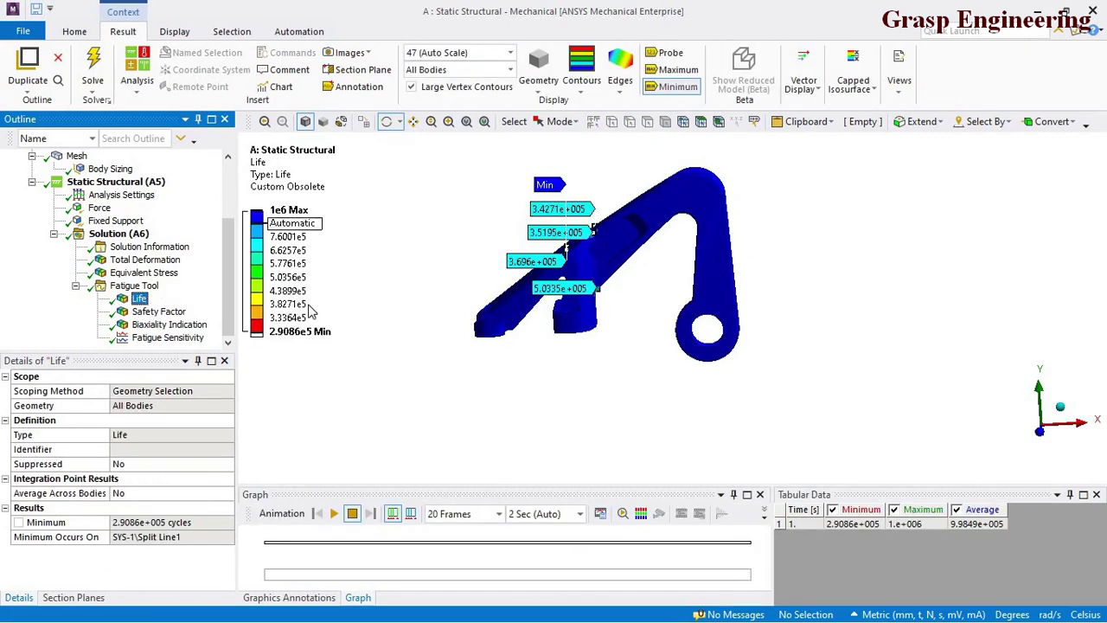
left_click(125, 339)
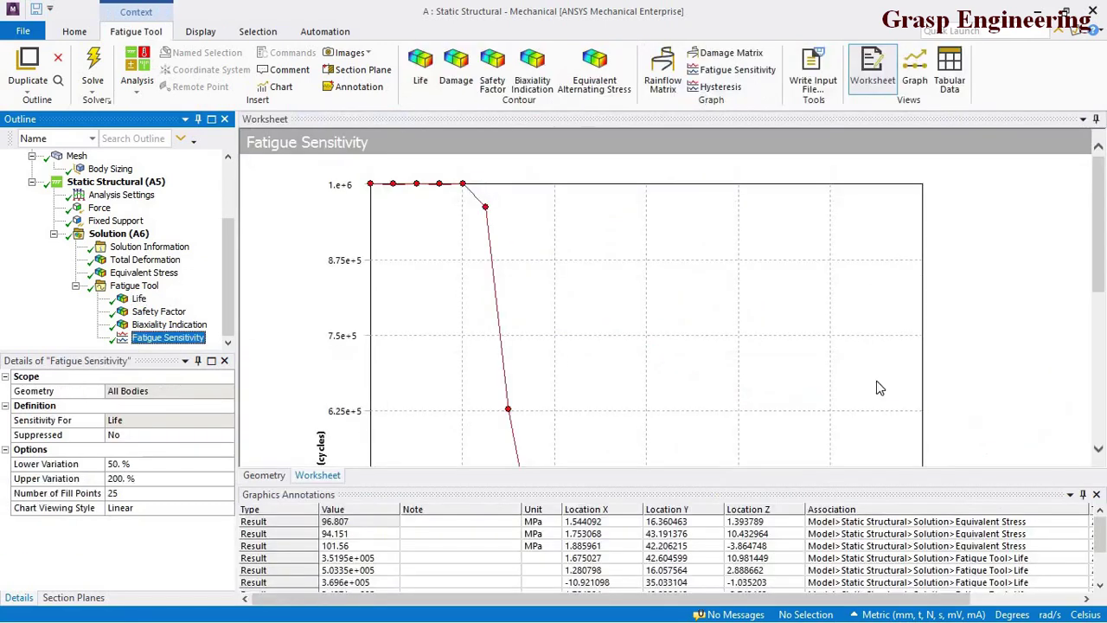
left_click_drag(1100, 267, 1098, 435)
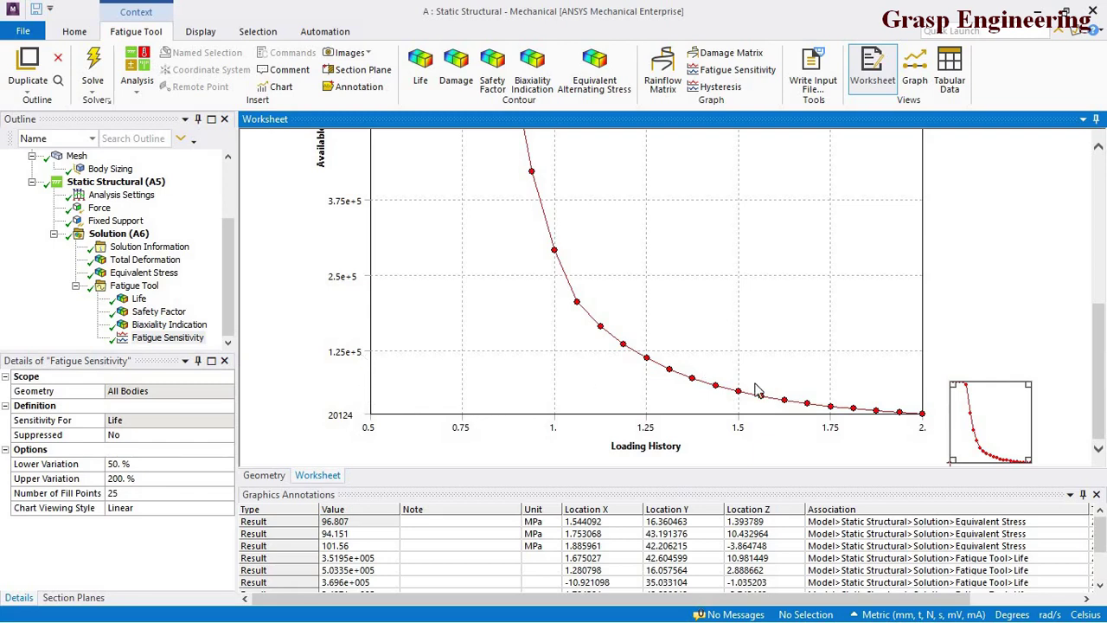
mouse_move(1095, 374)
left_mouse_down()
mouse_move(1088, 292)
mouse_move(1090, 394)
left_mouse_up()
left_click_drag(1101, 340, 1092, 195)
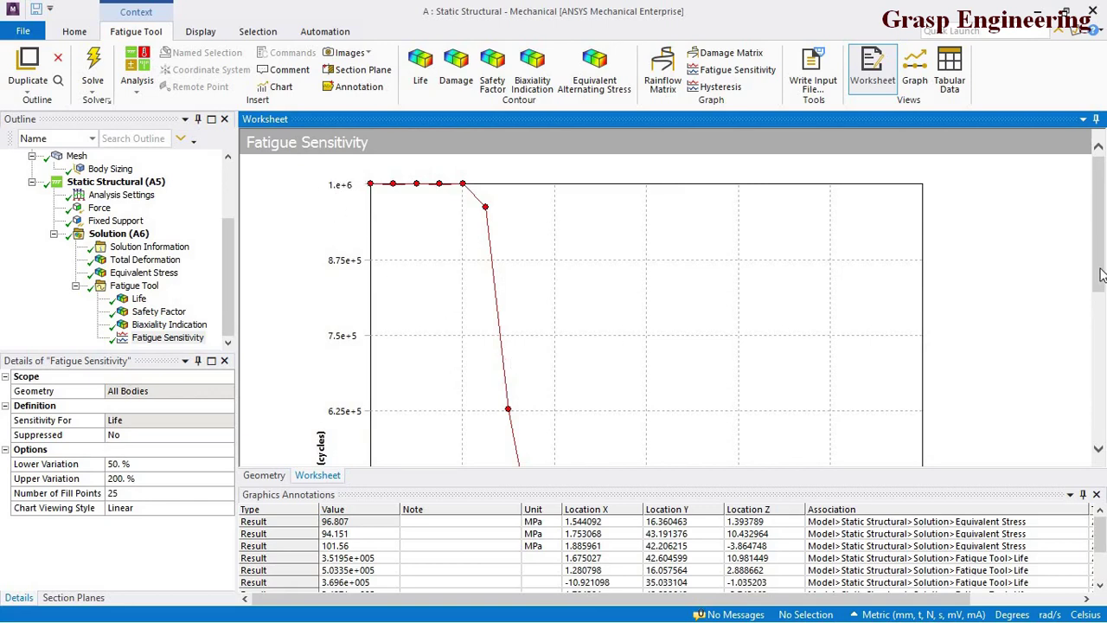
left_click_drag(1101, 275, 1052, 463)
Set the Fatigue Sensitivity upper variation to 150% and re-evaluate the curve
left_click(150, 481)
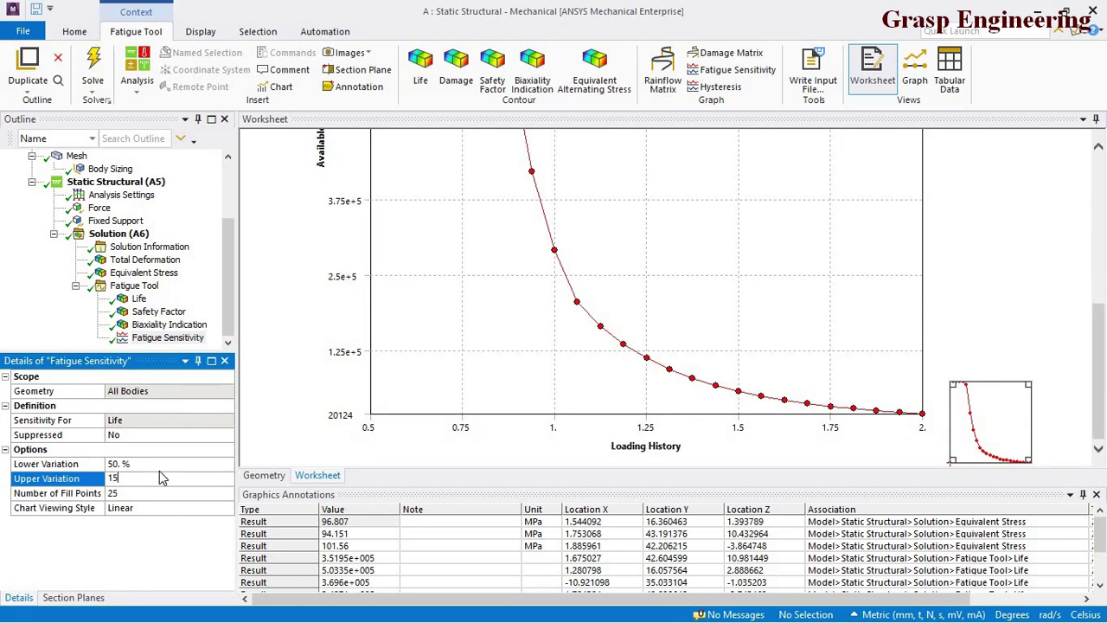
left_click(280, 389)
right_click(165, 338)
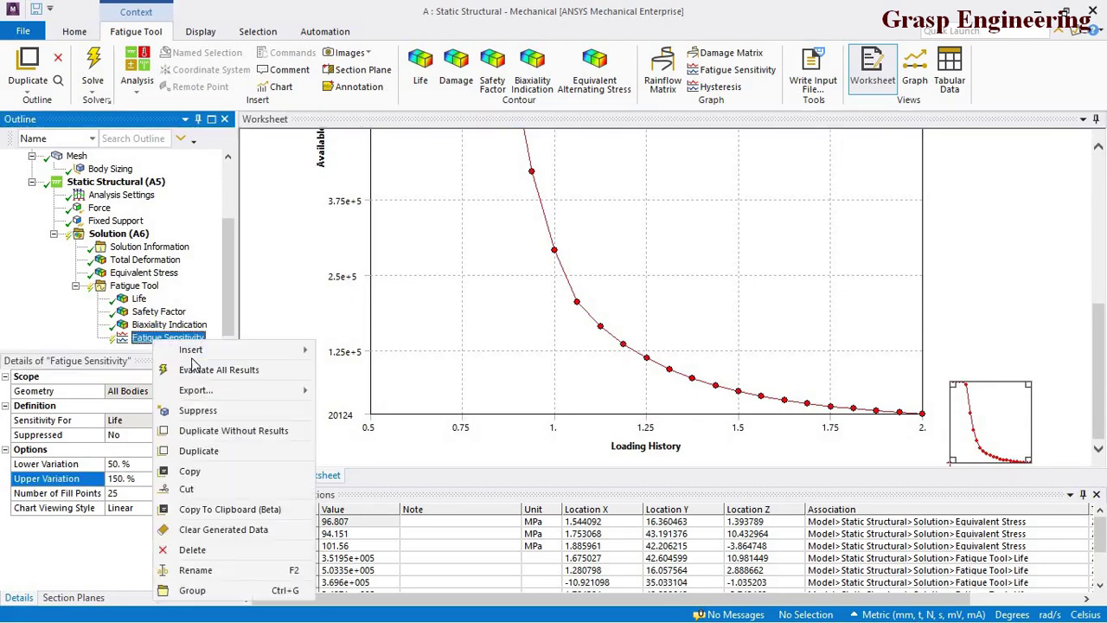
left_click(202, 370)
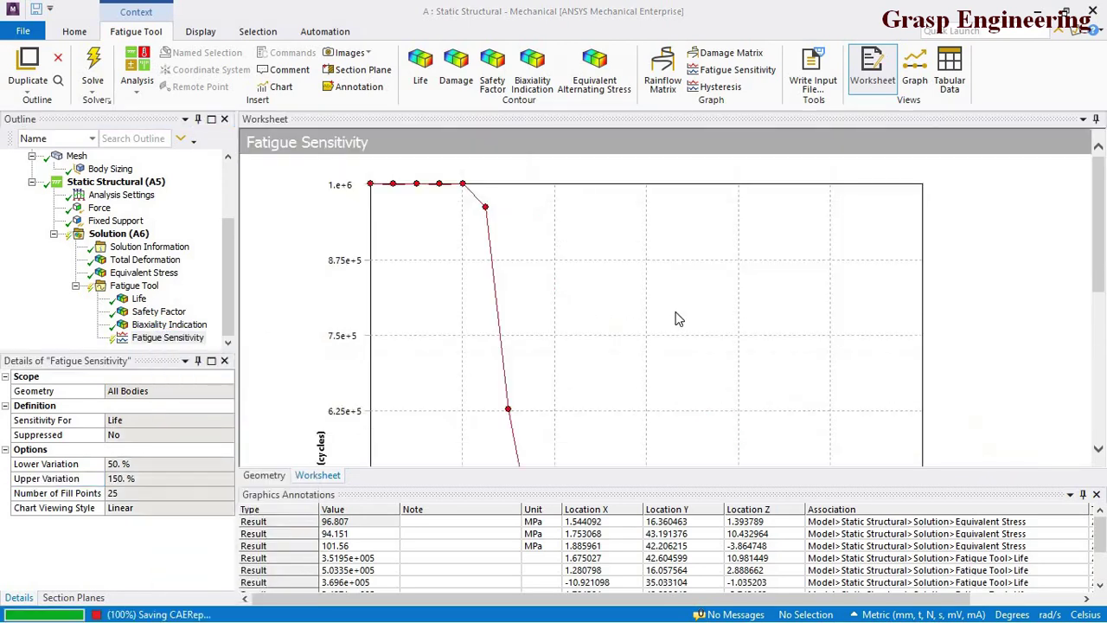
scroll(679, 319, "down", 4)
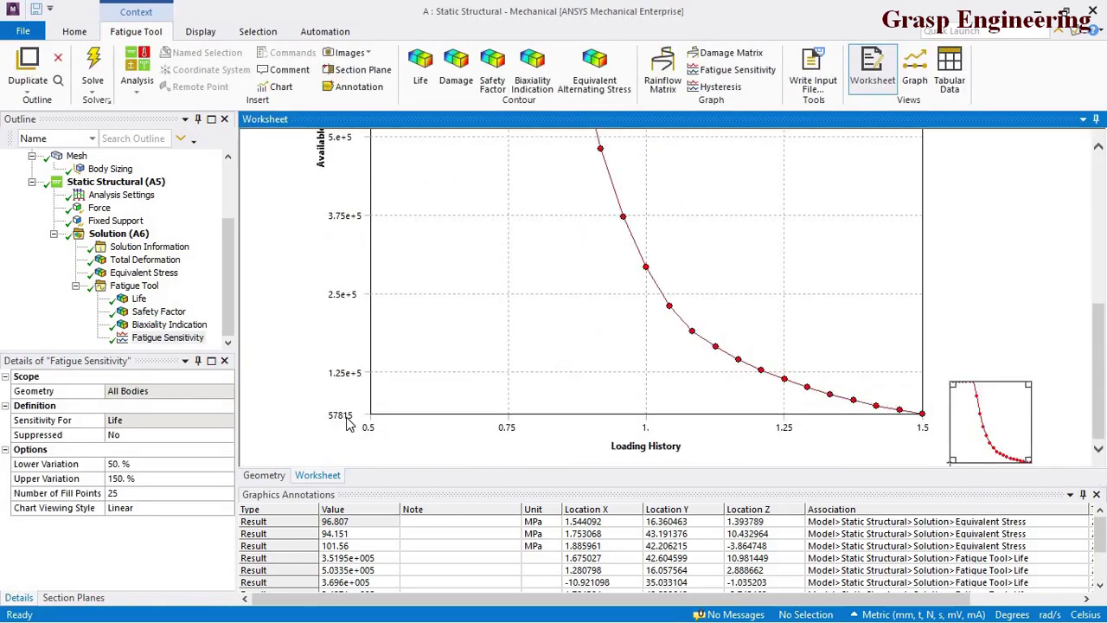
Add a Damage result to the Fatigue Tool with a design life of 1e9 cycles and evaluate it
right_click(137, 286)
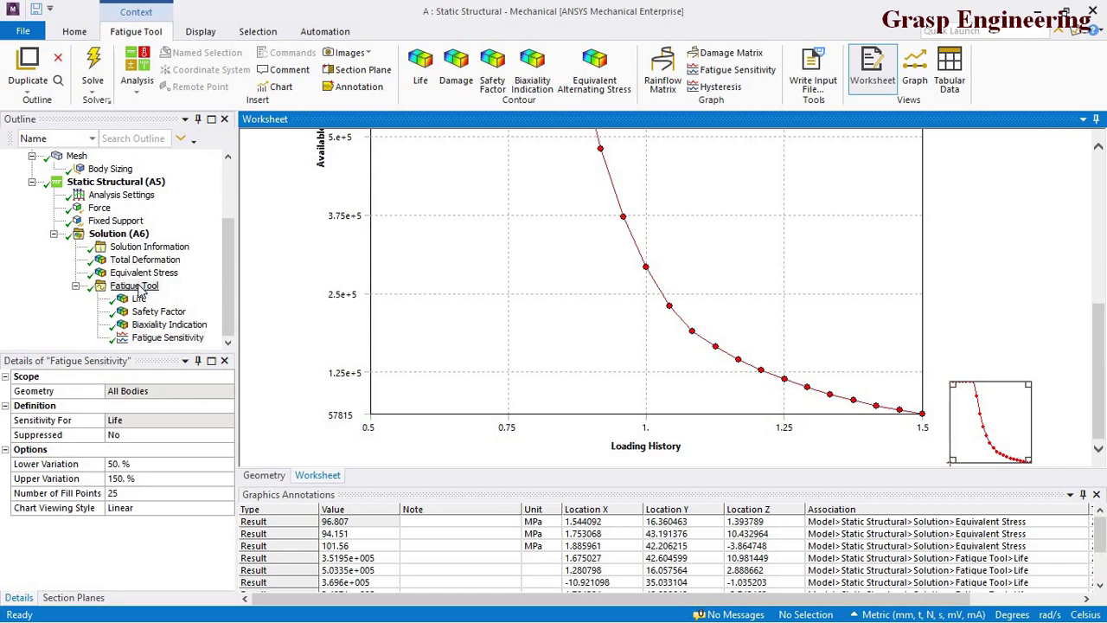
mouse_move(268, 294)
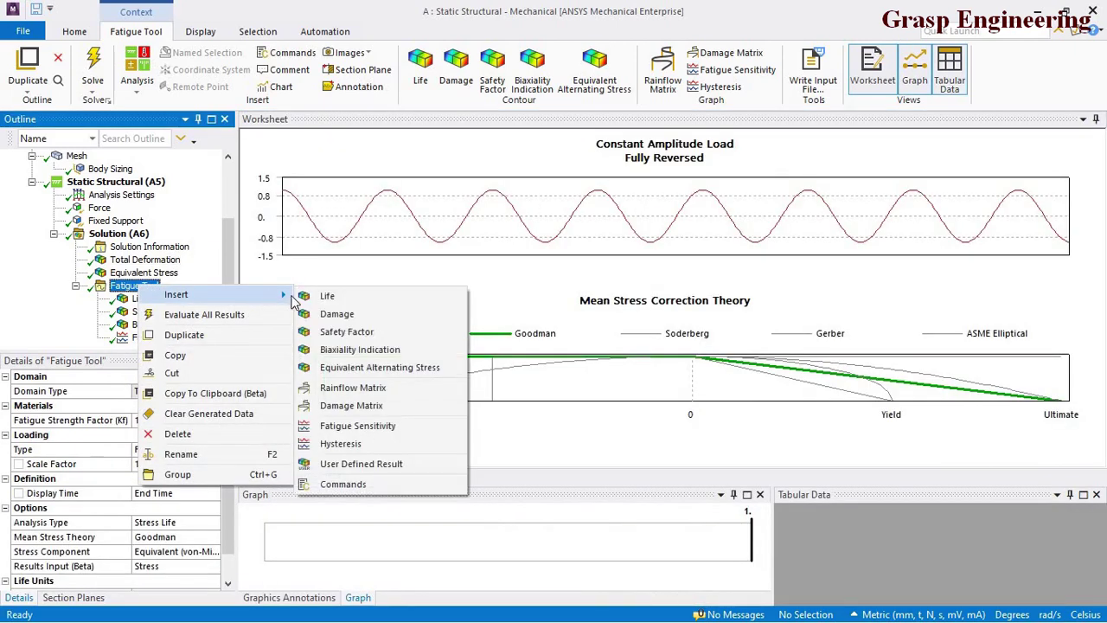
left_click(354, 320)
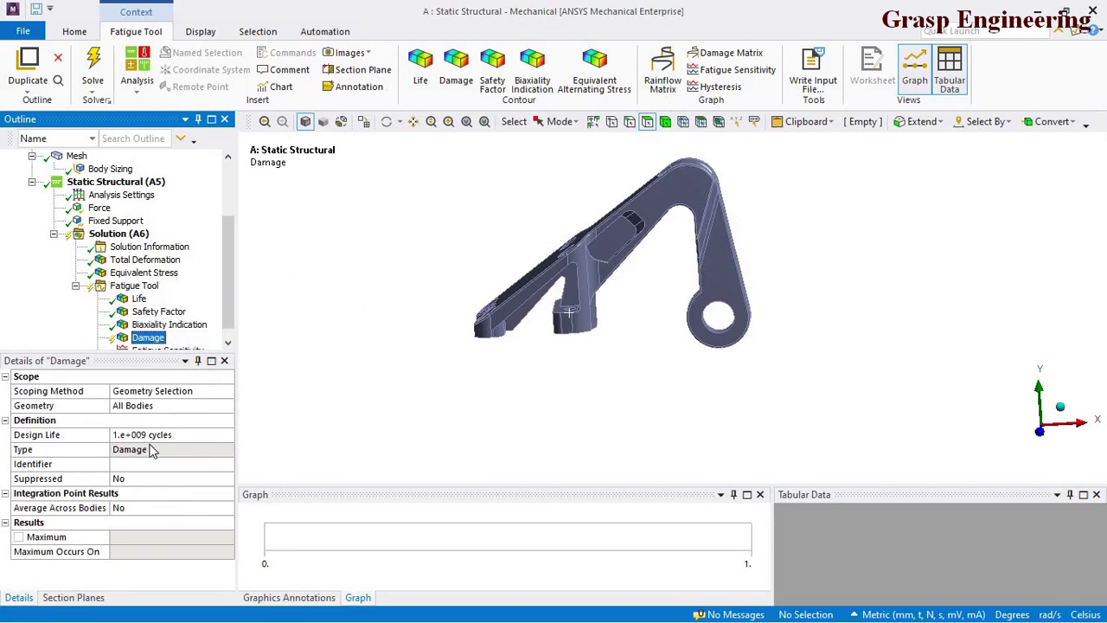
left_click(178, 434)
key("Return")
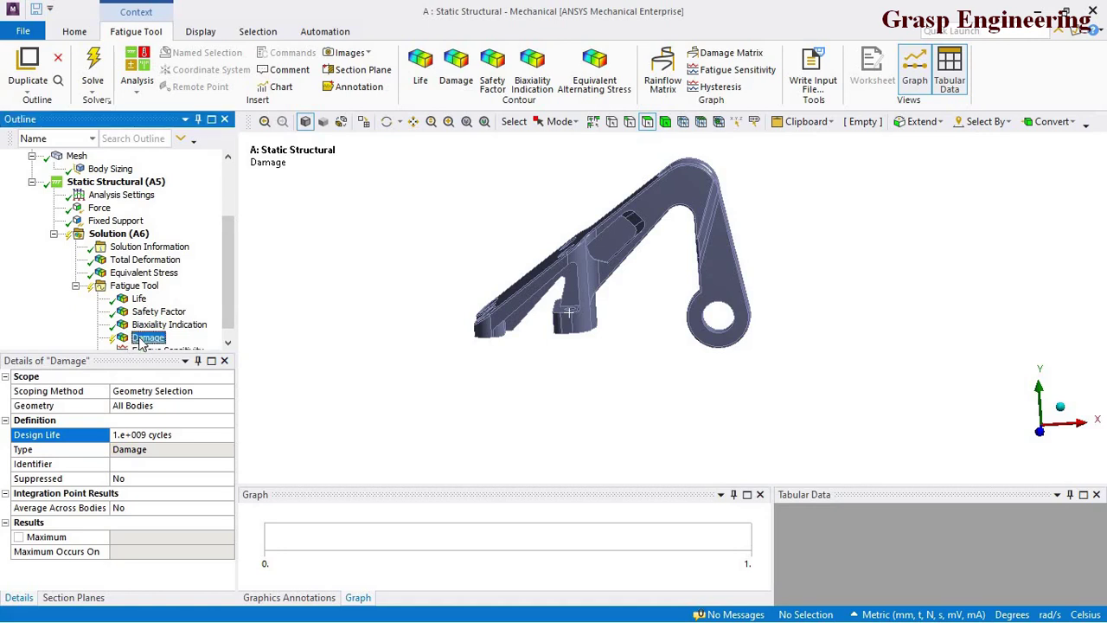
right_click(141, 340)
left_click(203, 368)
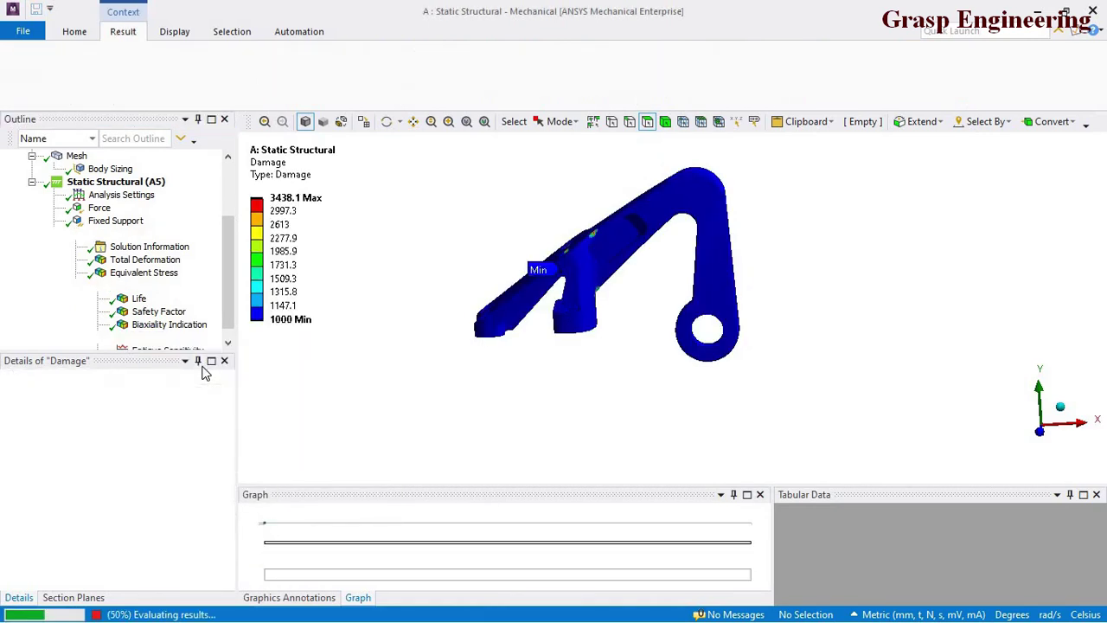
Adjust the Damage legend to the visible results and inspect the contour around the bracket's bolt holes
right_click(294, 157)
left_click(390, 450)
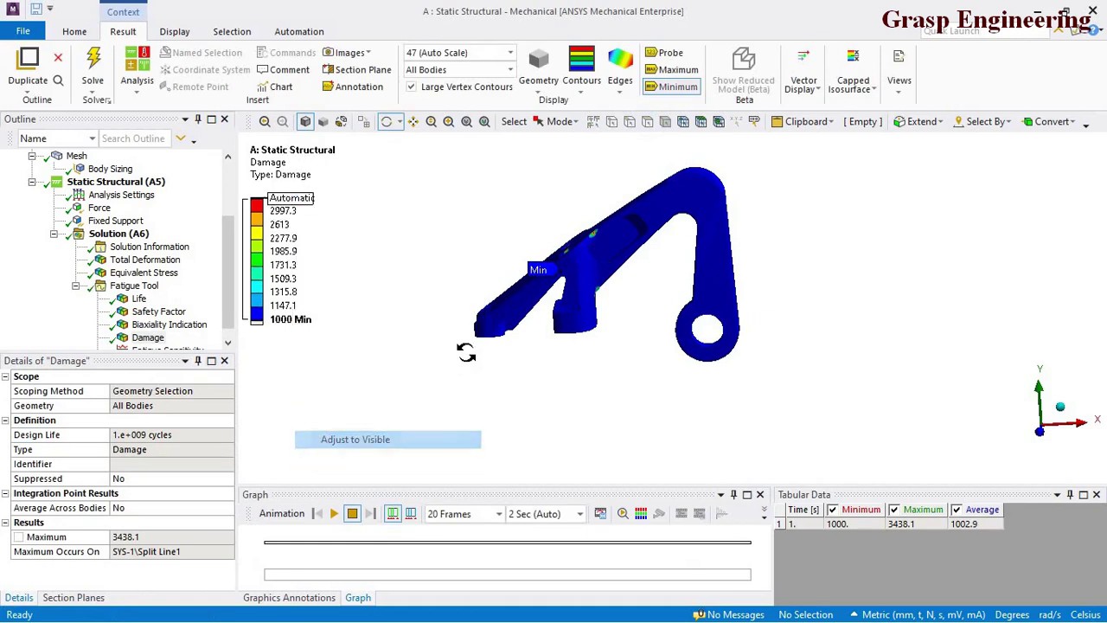
left_click_drag(458, 346, 407, 303)
left_click_drag(353, 270, 309, 272)
key("F7")
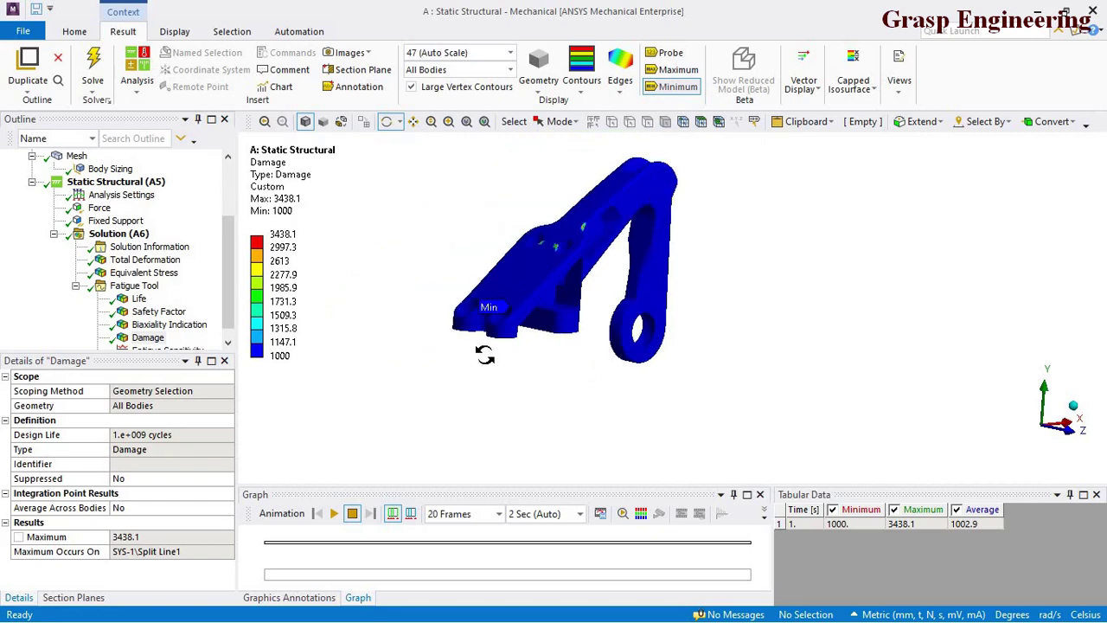
Add a second Damage result to the Fatigue Tool
left_click(142, 435)
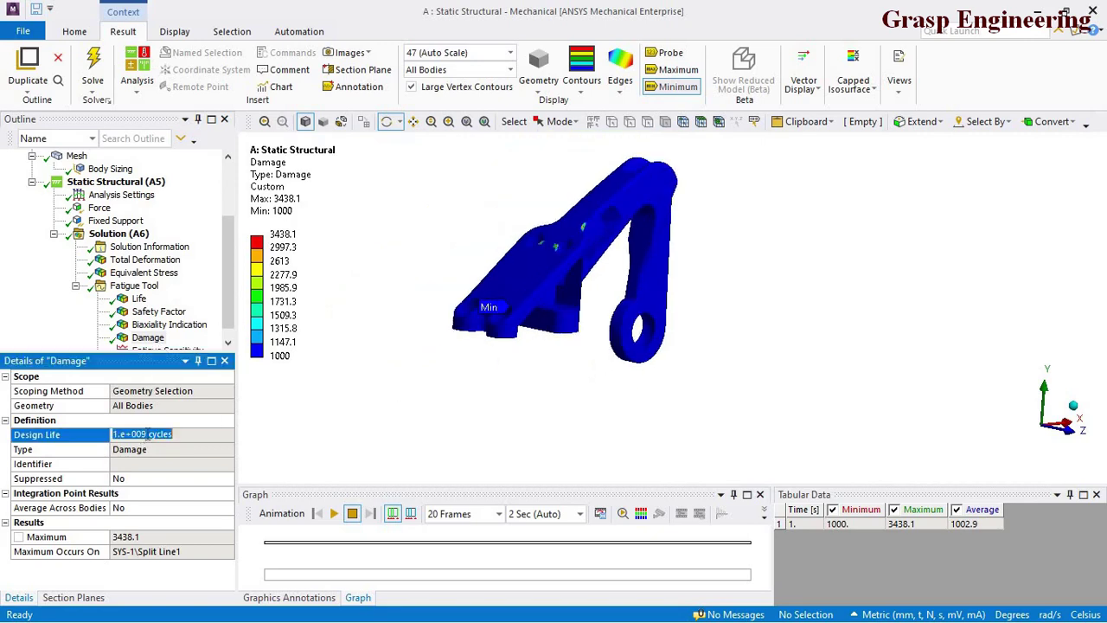
right_click(153, 338)
mouse_move(190, 347)
left_click(416, 366)
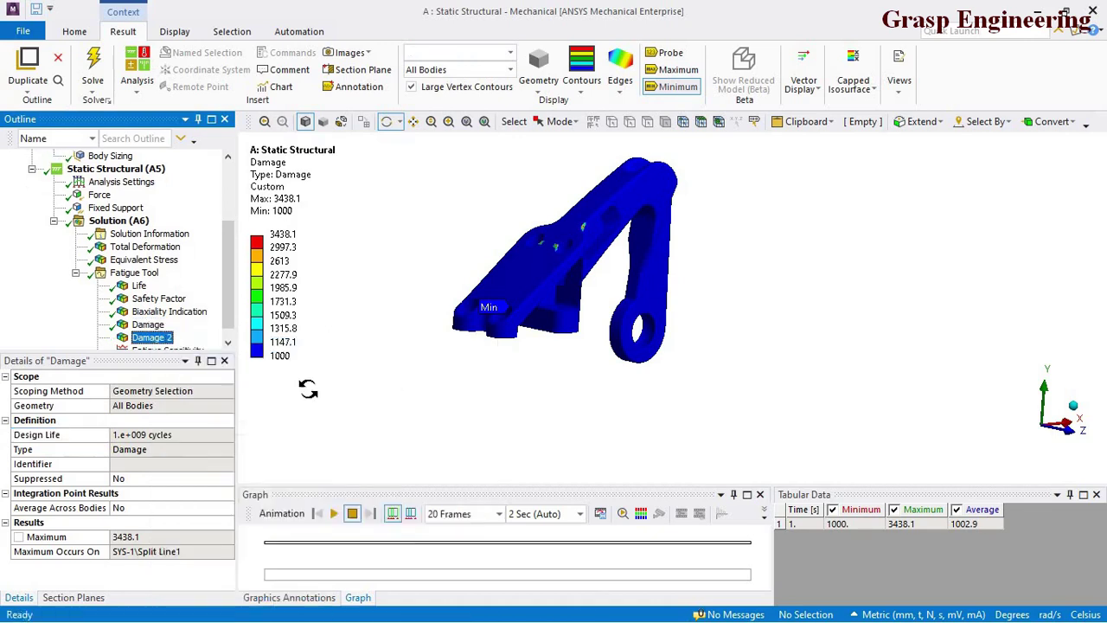
Evaluate the second Damage result with a design life of 1.25e6 cycles and adjust its legend to the visible results
left_click(152, 437)
type("1")
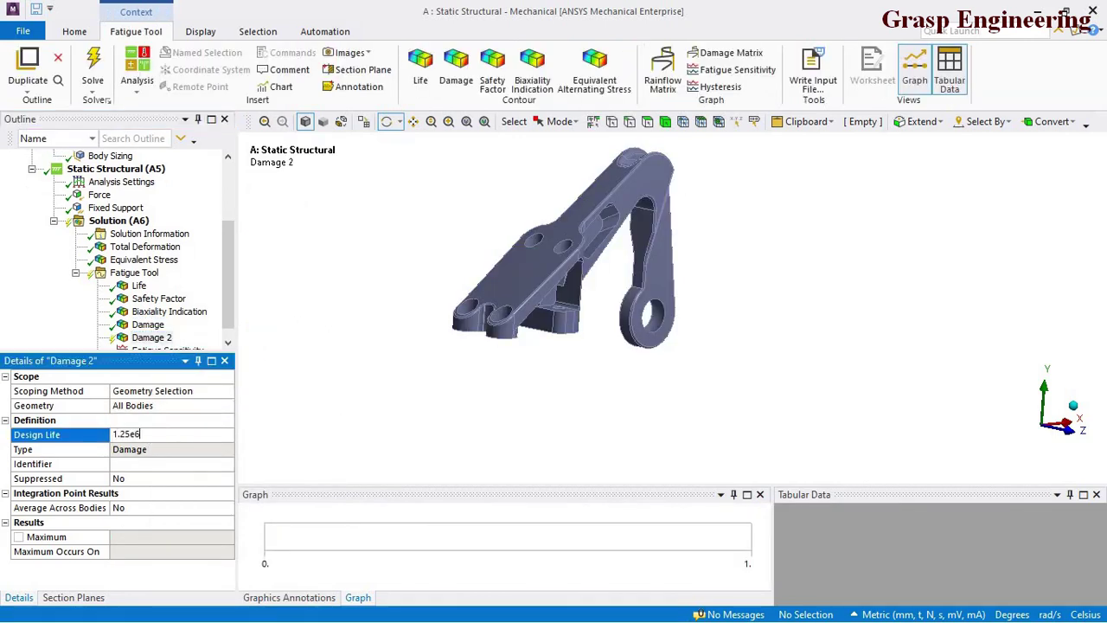
type(".25e+006")
key("Return")
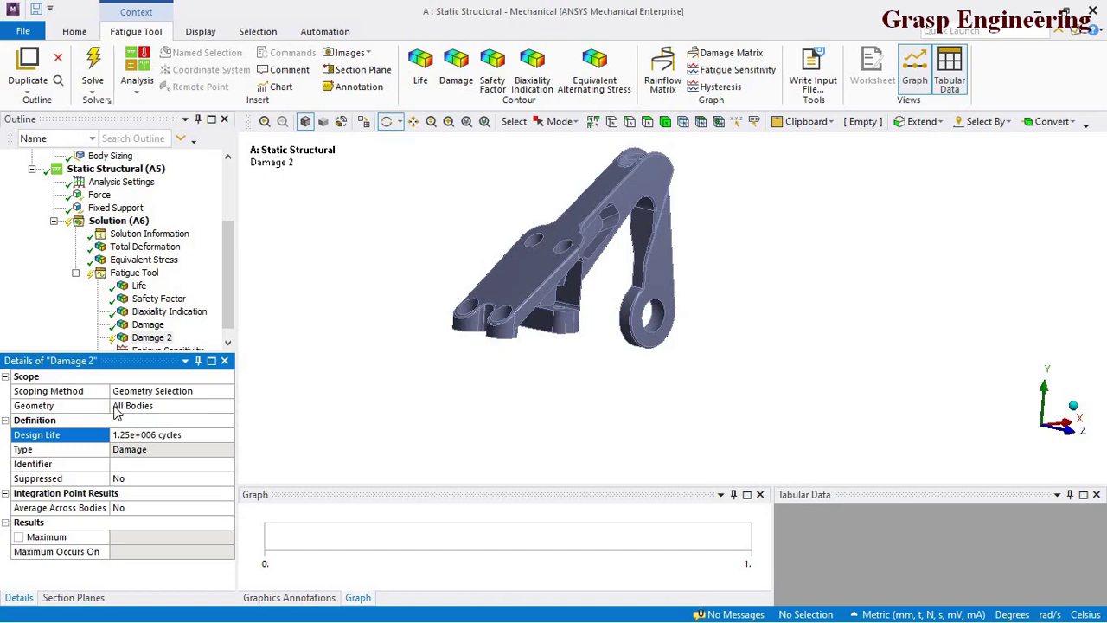
left_click(149, 340)
right_click(145, 340)
left_click(227, 366)
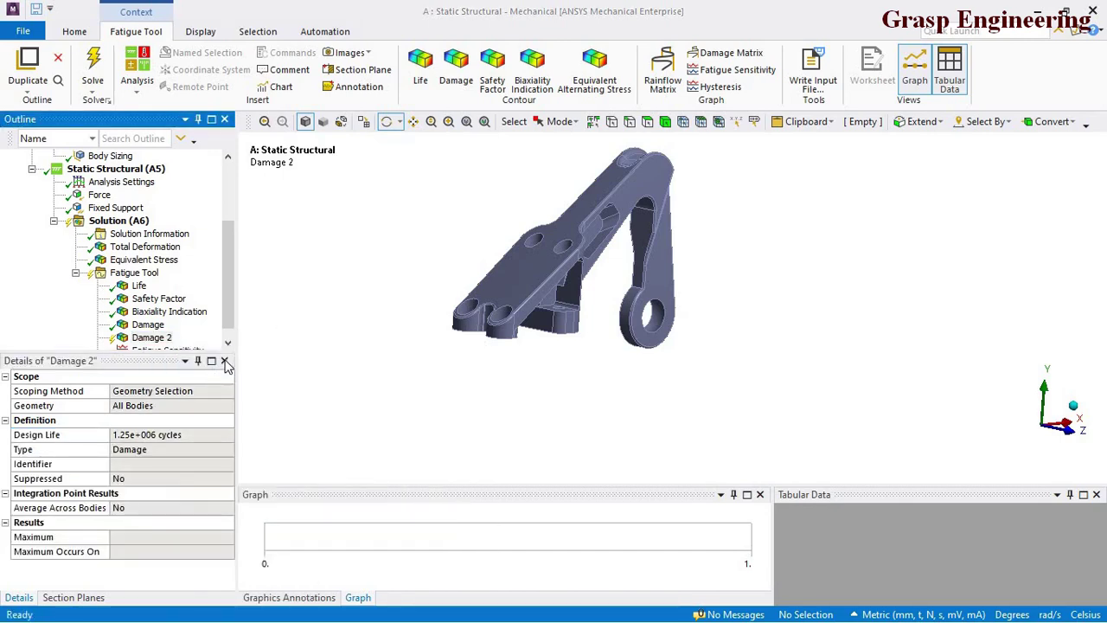
right_click(290, 173)
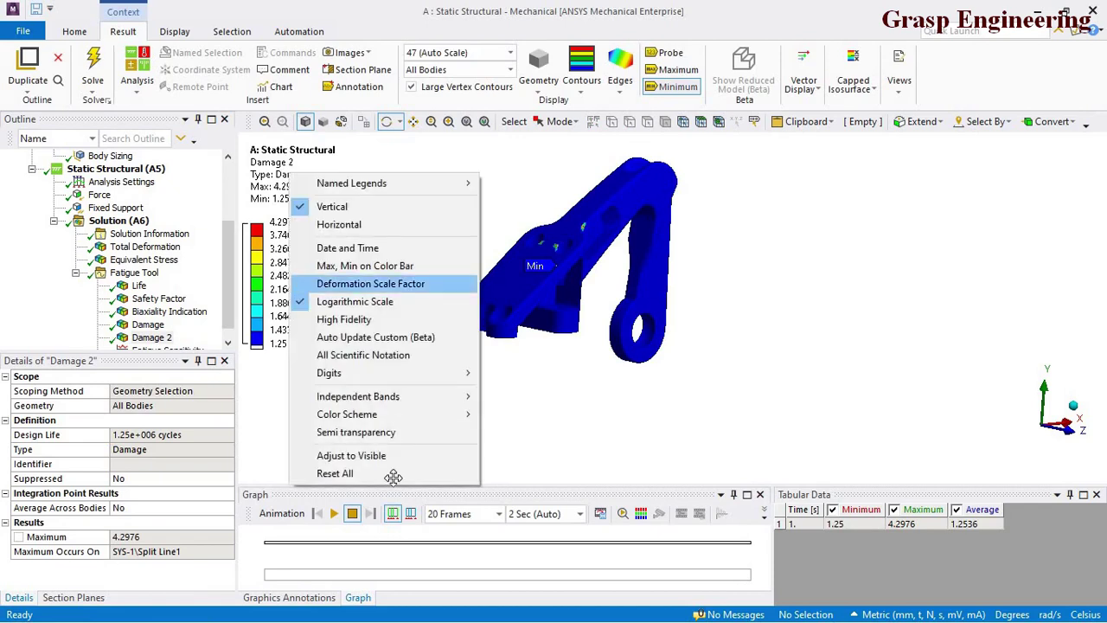
left_click(395, 455)
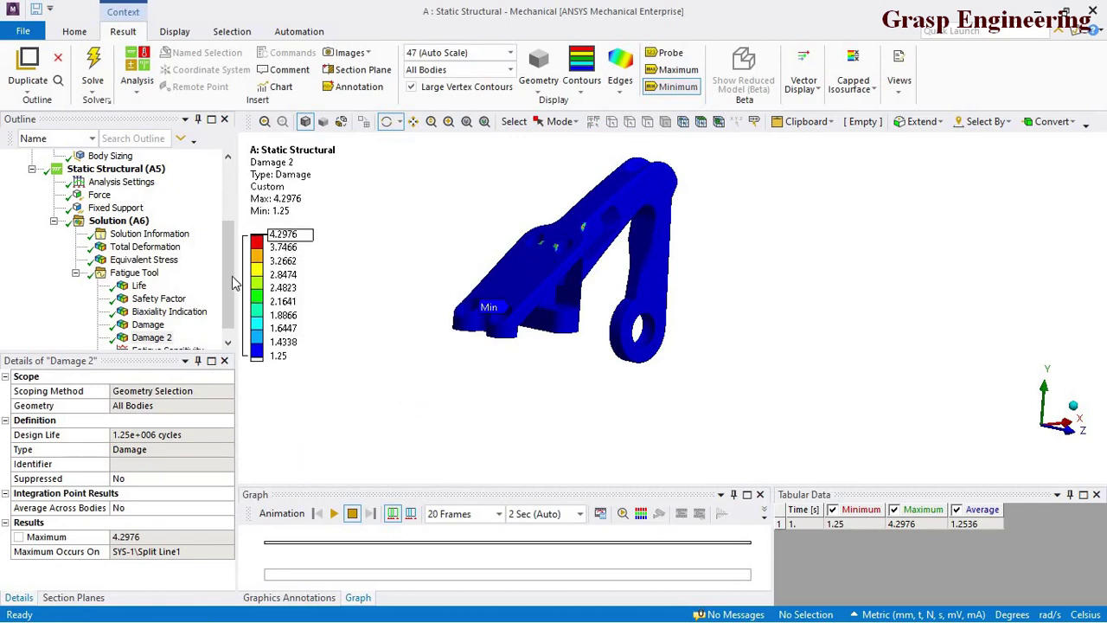
Add a third Damage result to the Fatigue Tool and set its design life to 2.1e6 cycles
left_click(140, 342)
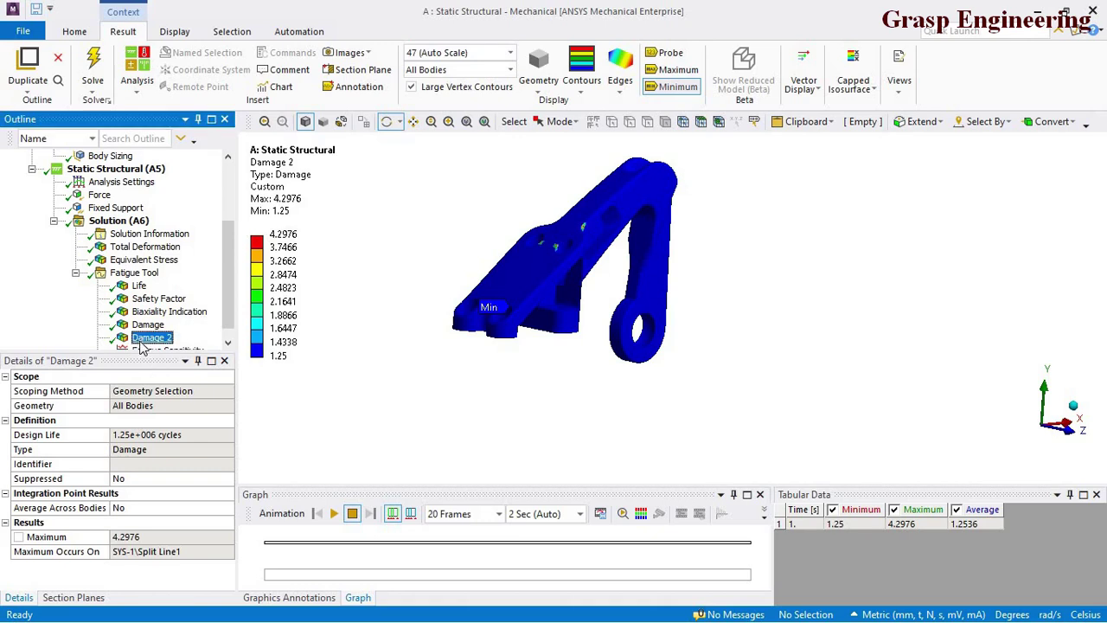
right_click(142, 344)
mouse_move(260, 69)
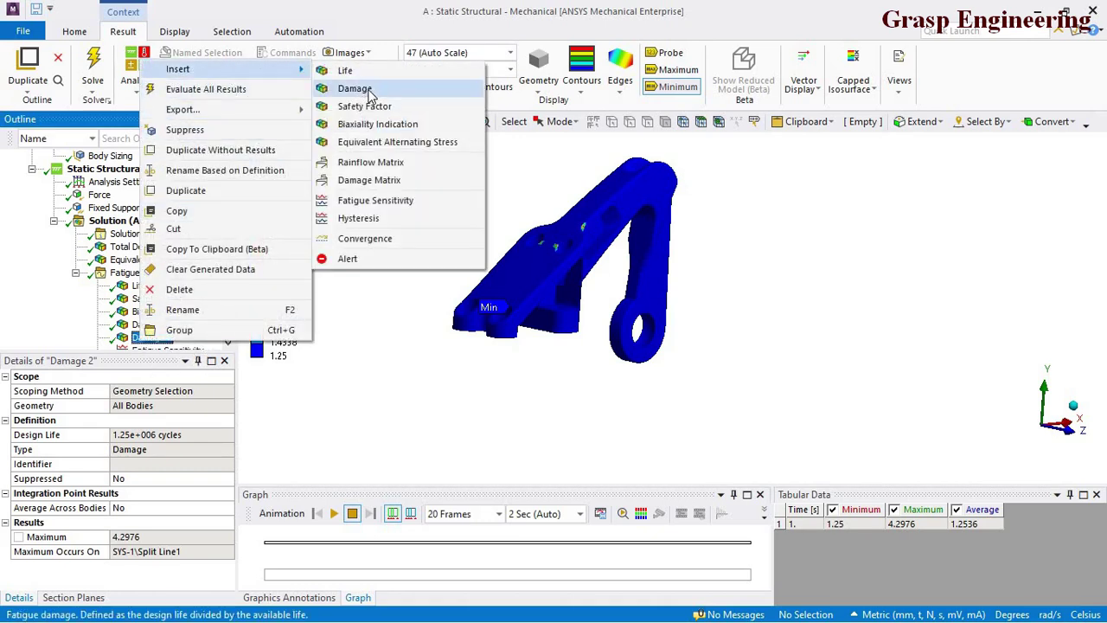
left_click(369, 90)
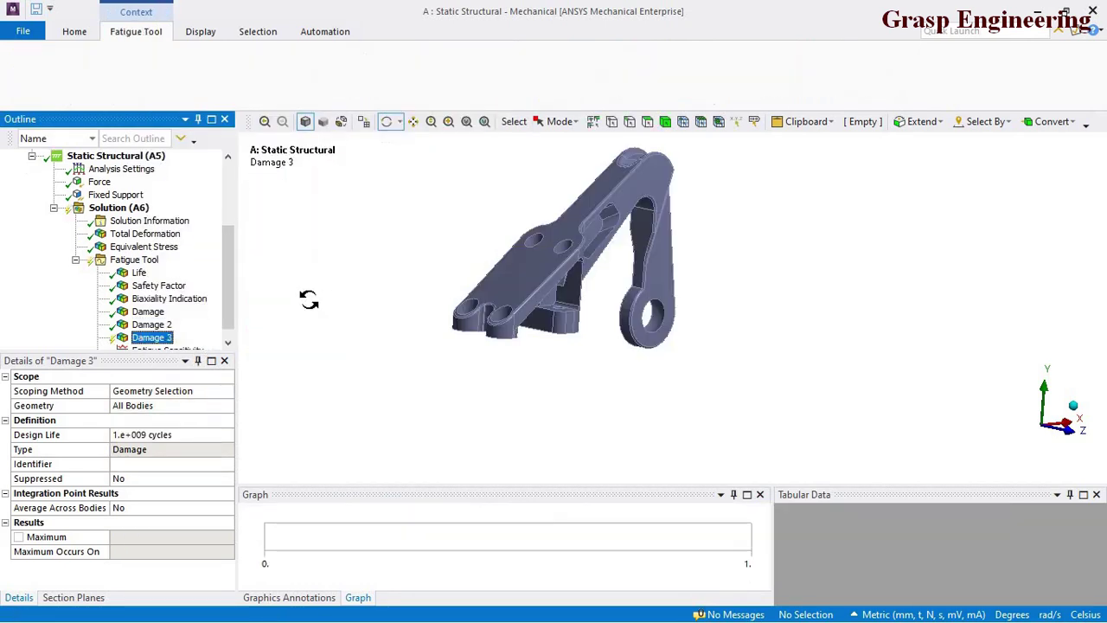
left_click(159, 434)
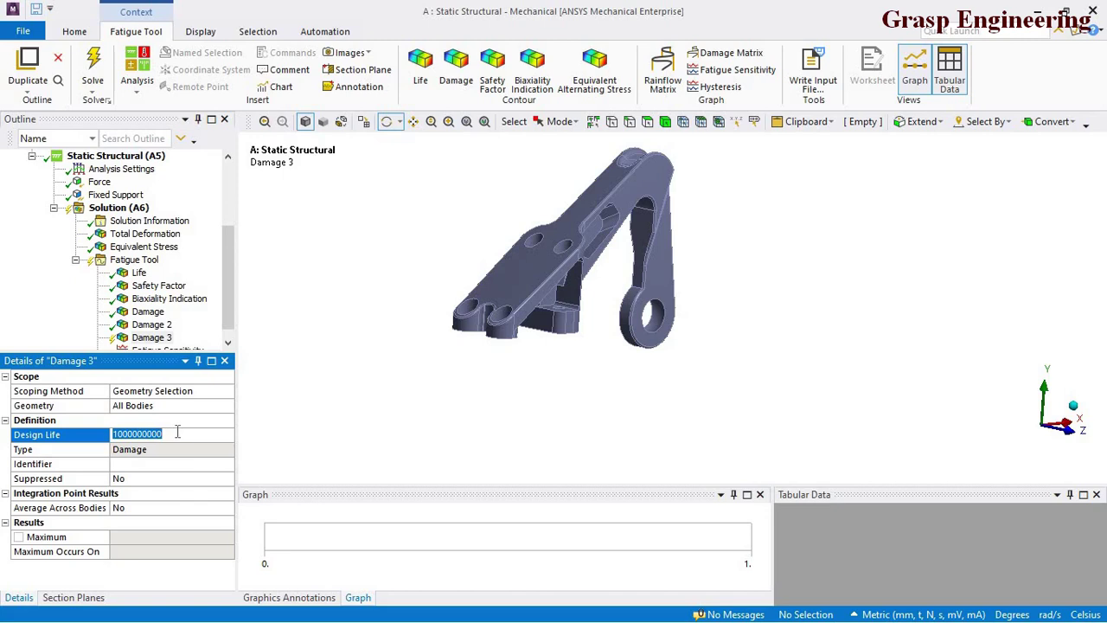
left_click(299, 392)
left_click(192, 434)
type("2.1e+006 cycles")
key("Return")
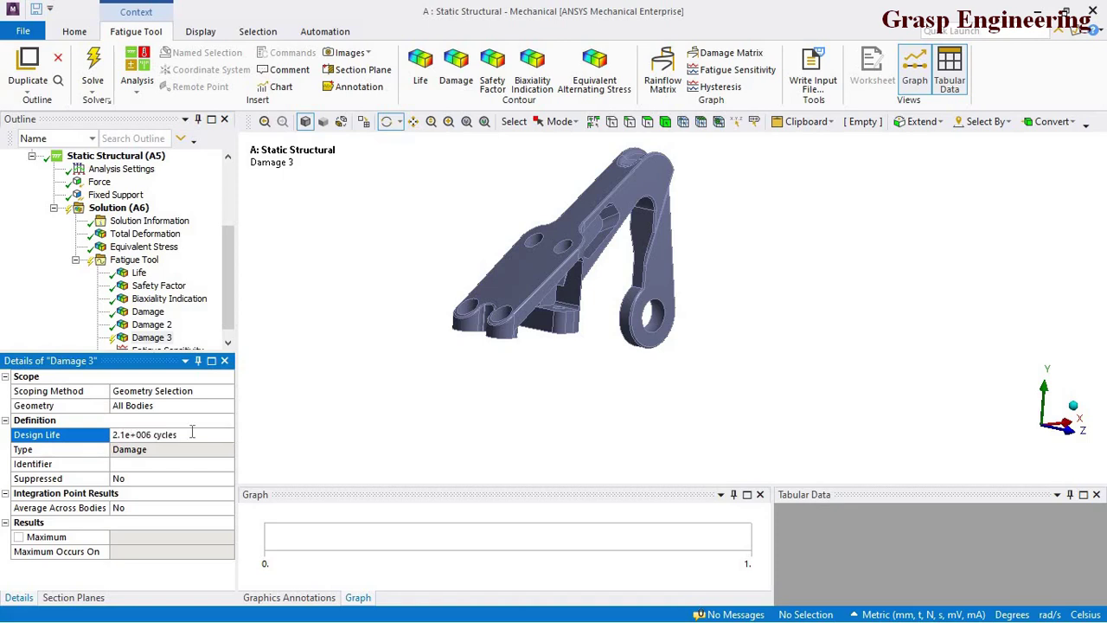
Evaluate the third Damage result and adjust its legend to the visible results
right_click(147, 338)
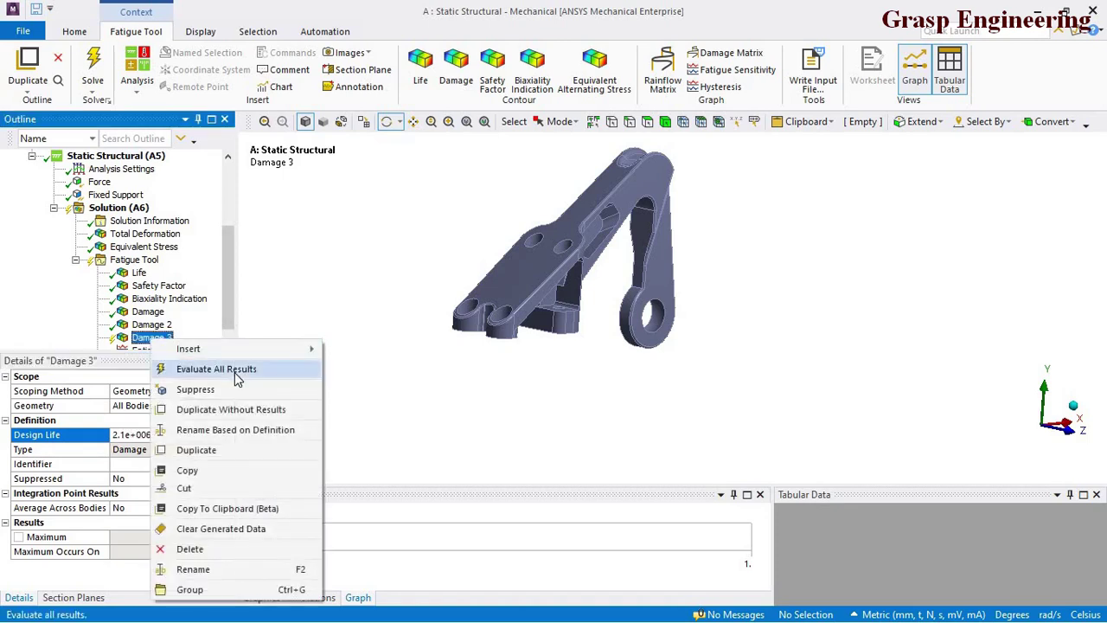
left_click(205, 367)
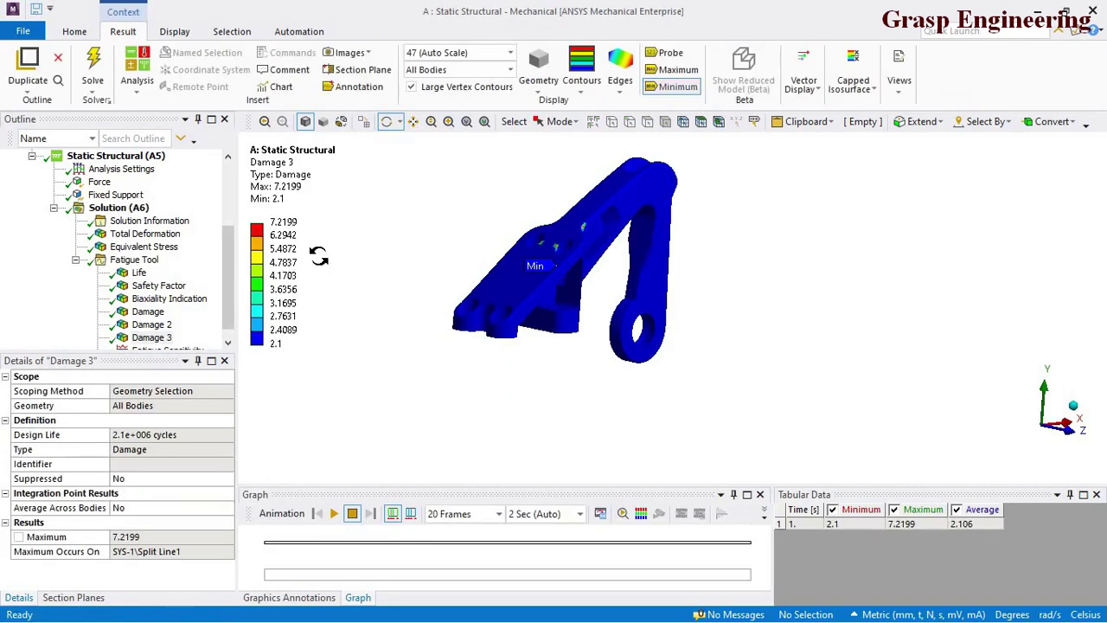
right_click(277, 190)
left_click(366, 466)
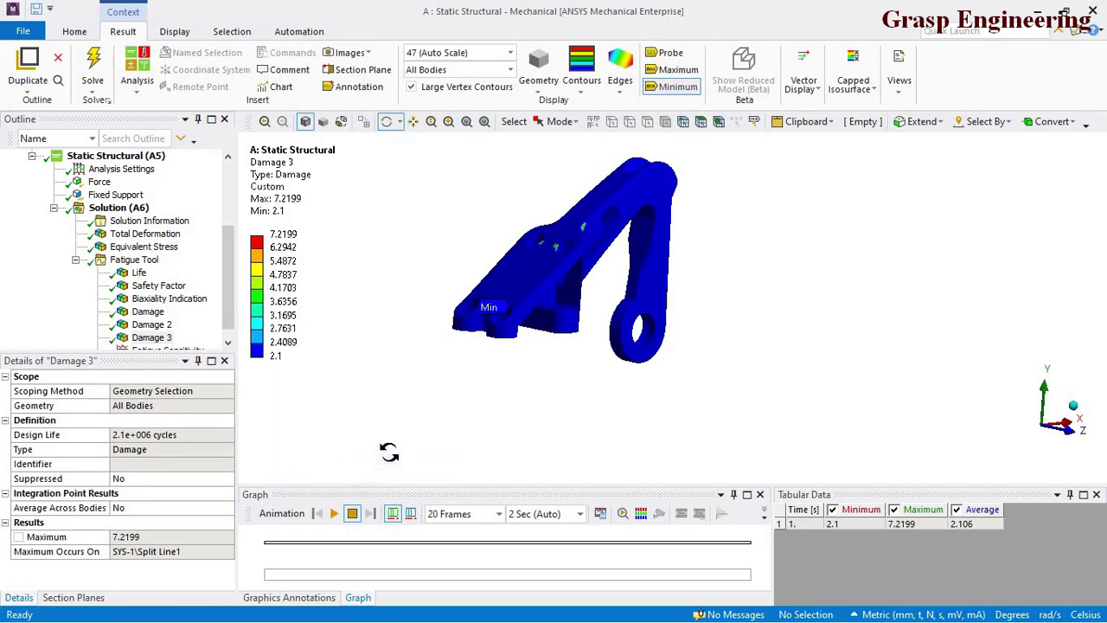
Compare the minimum of the Life result with the third Damage result's contour and design life
left_click(138, 273)
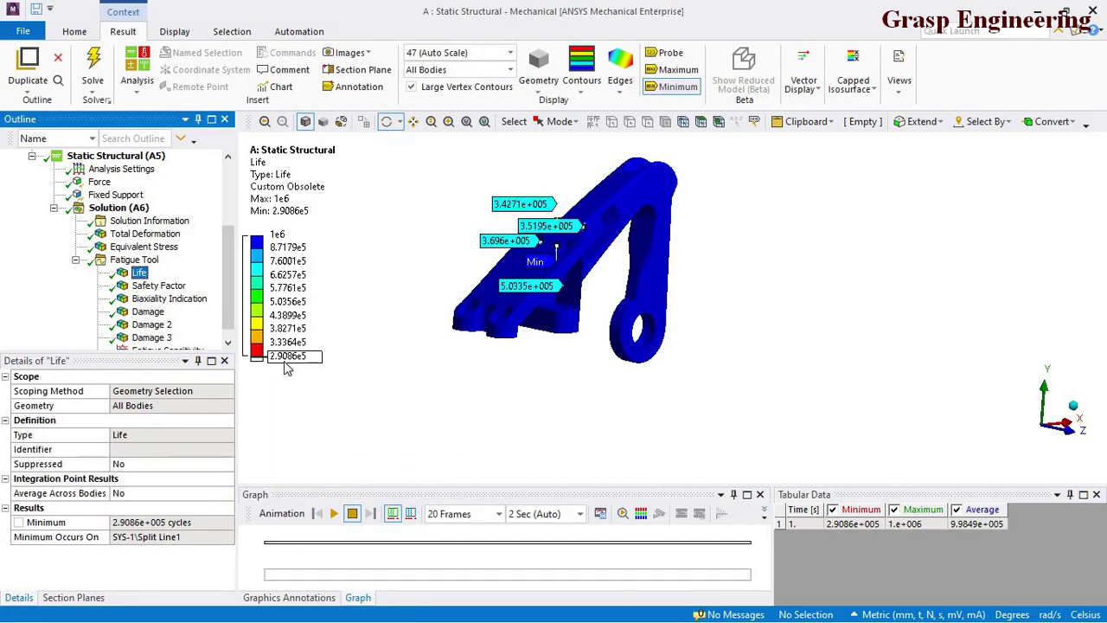
left_click(151, 339)
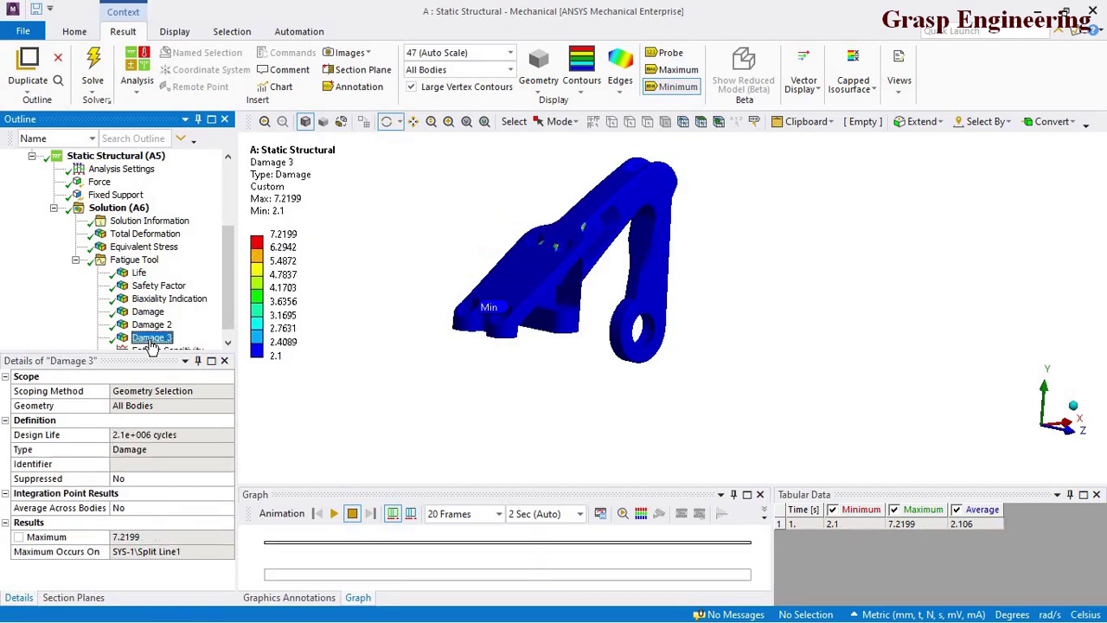
right_click(152, 343)
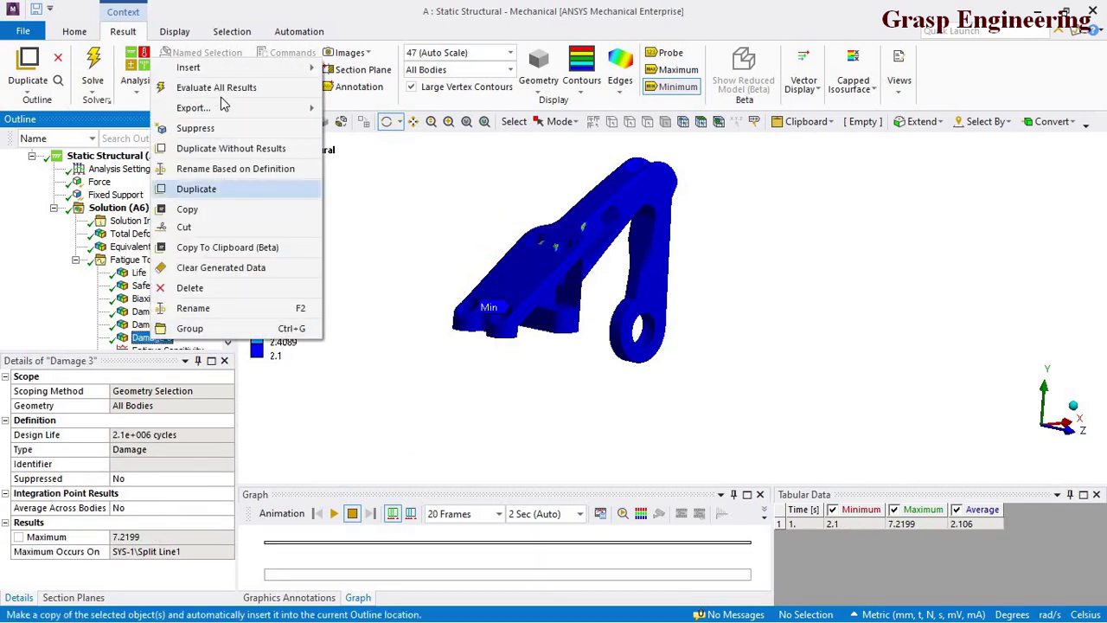
left_click(187, 374)
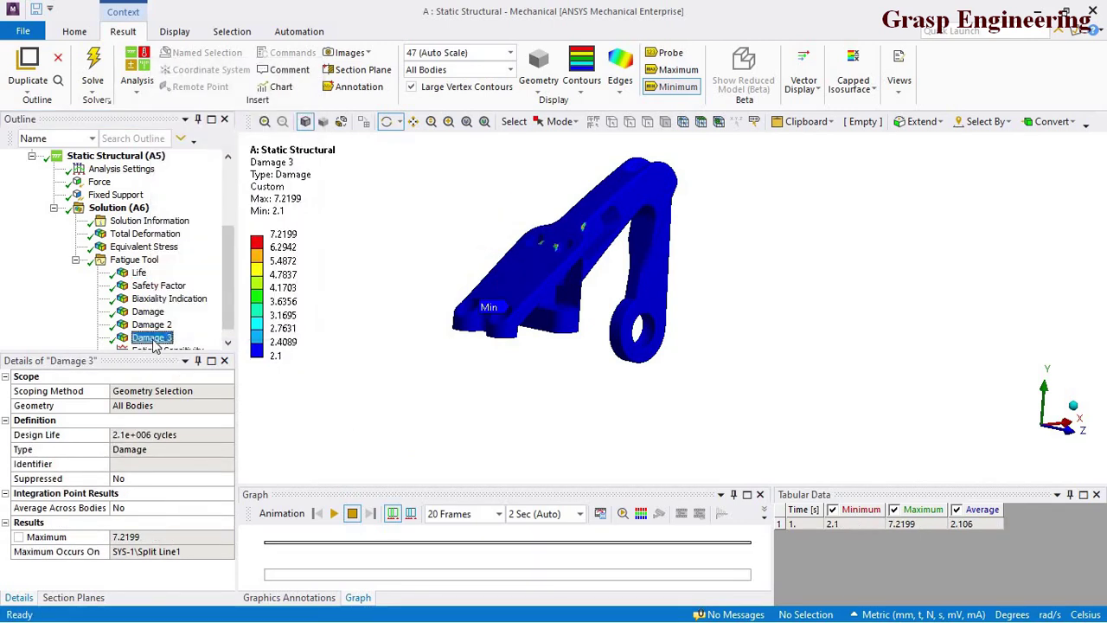
Add a fourth Damage result to the Fatigue Tool and set its design life to 2.1e5 cycles
right_click(146, 339)
mouse_move(294, 68)
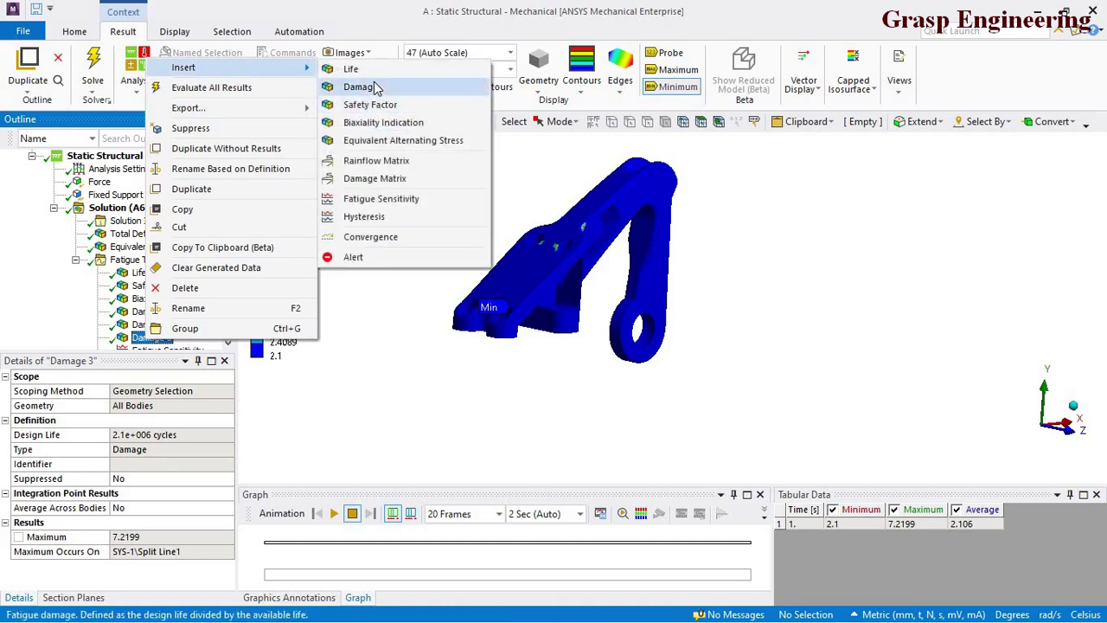
left_click(362, 87)
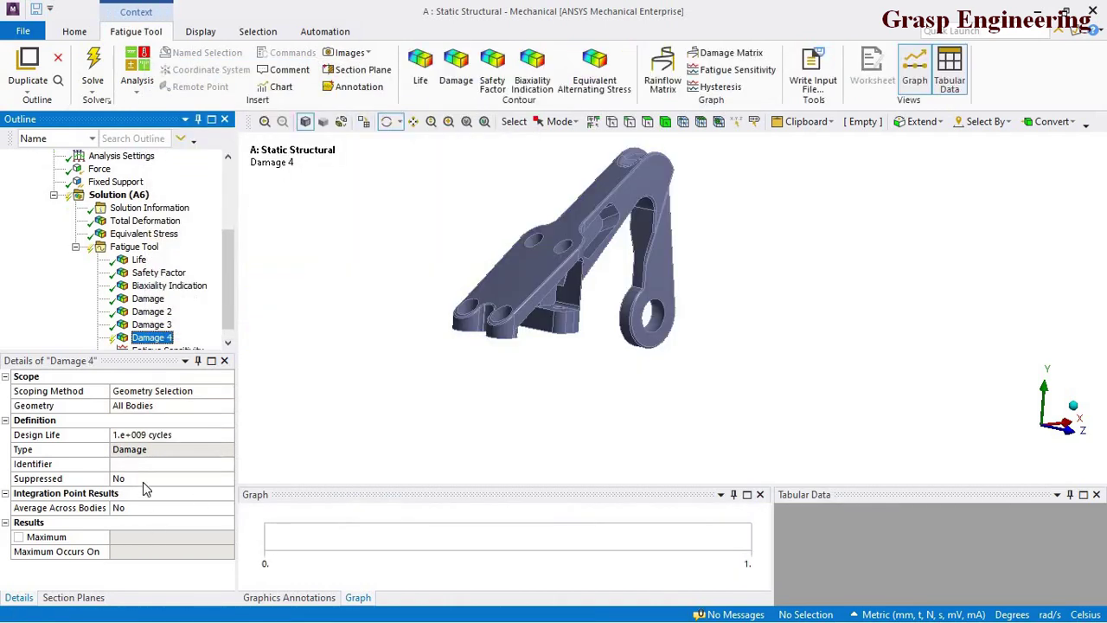
left_click(160, 437)
type("2")
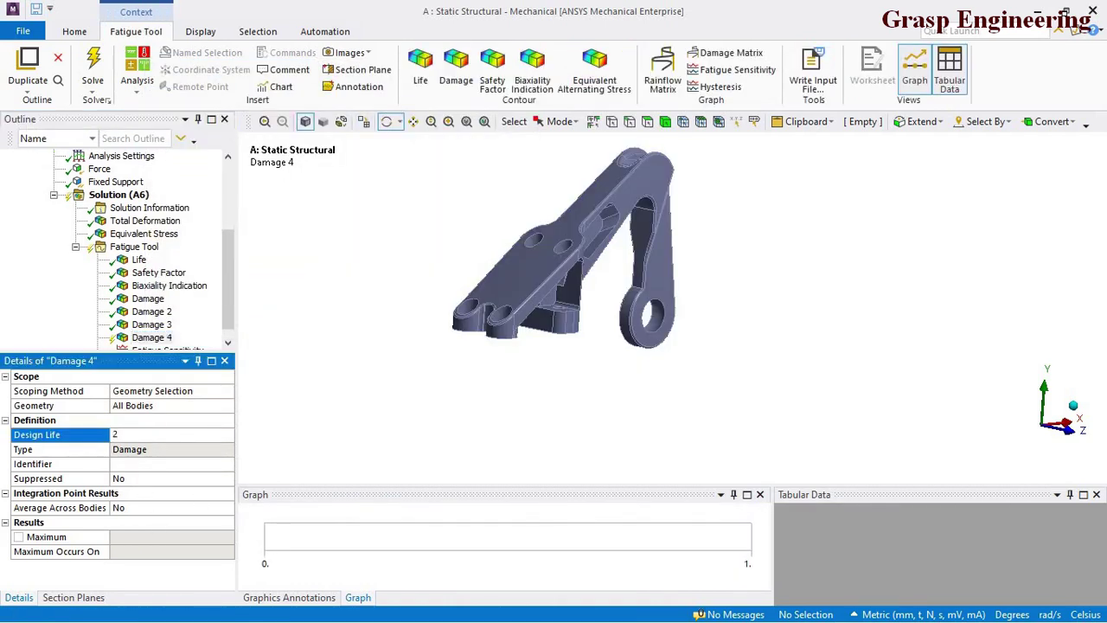
type(".1e+005")
key("Return")
Evaluate the fourth Damage result and adjust its legend to the visible results
right_click(156, 337)
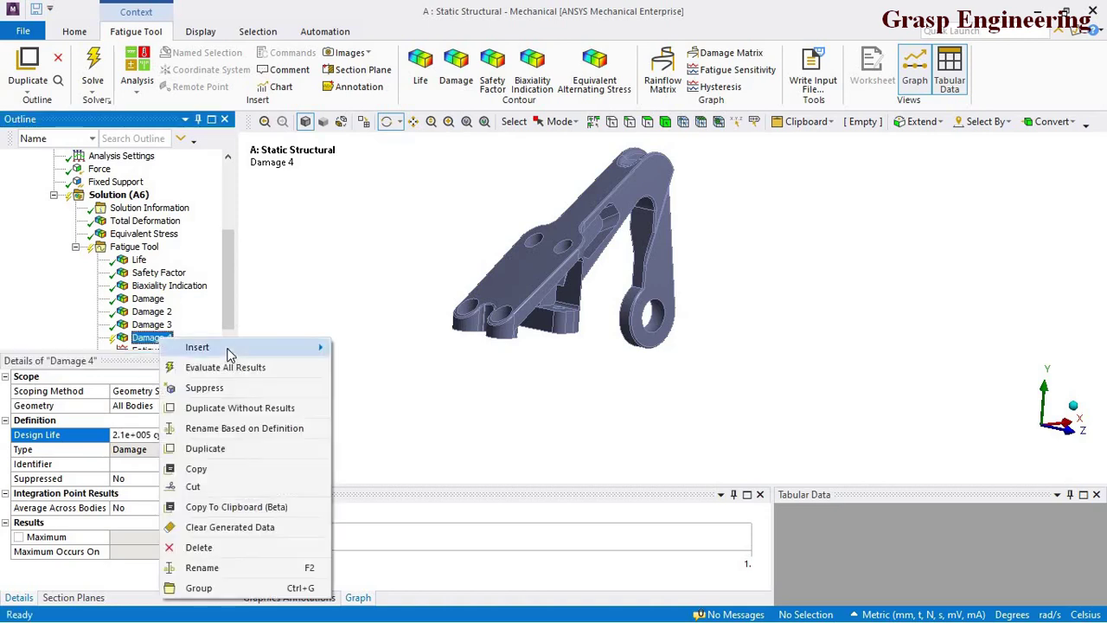
left_click(243, 368)
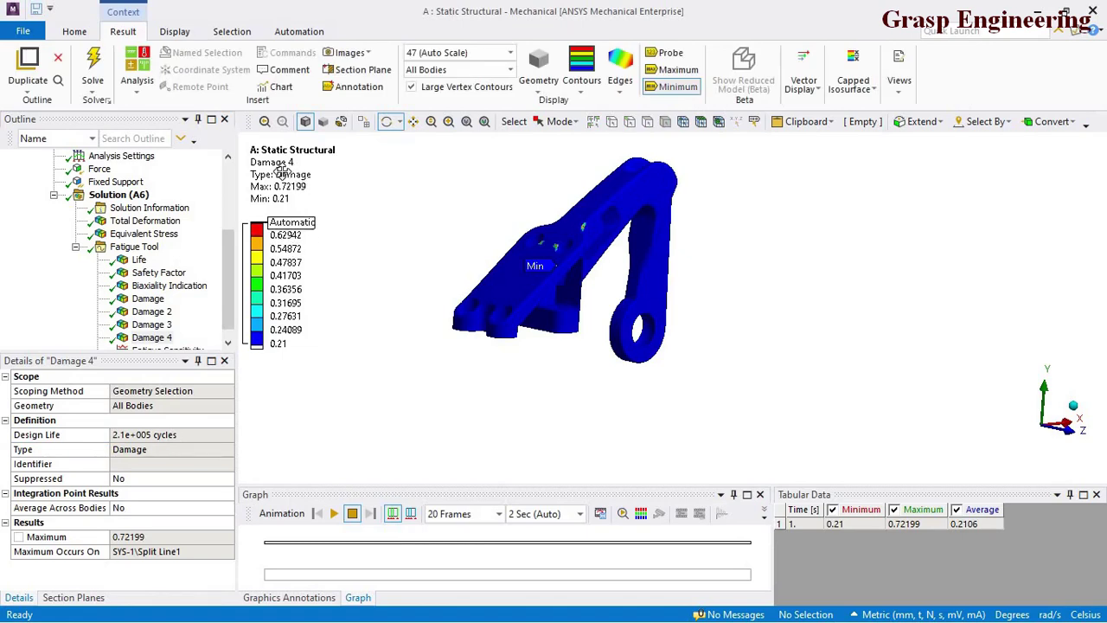
right_click(282, 173)
left_click(354, 455)
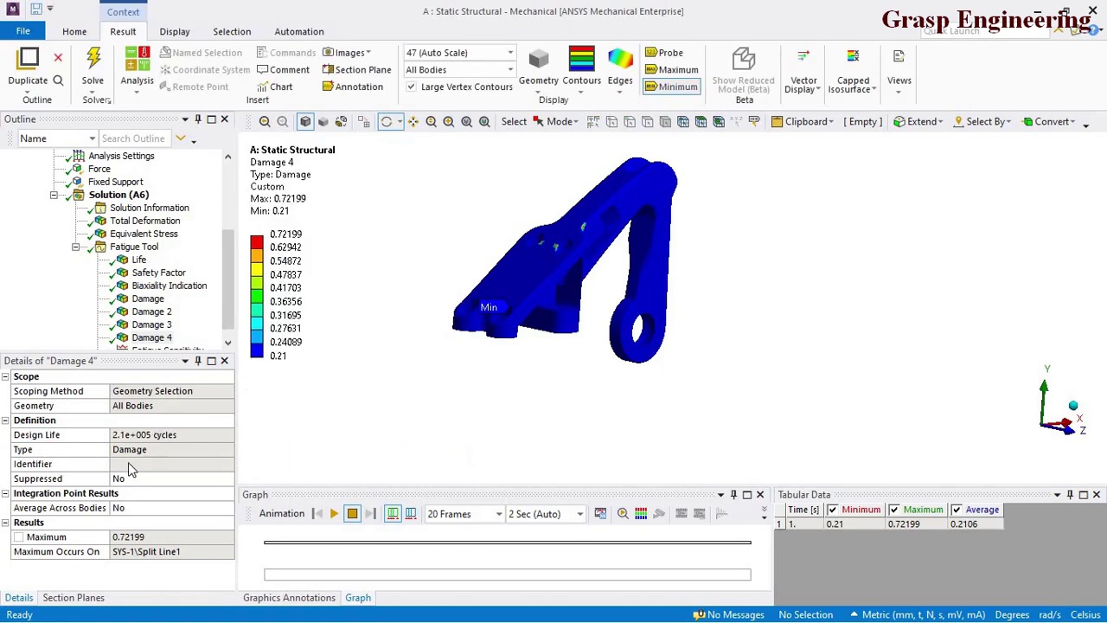
Compare the fourth Damage result's design life with the minimum of the Life result
left_click(138, 435)
left_click_drag(152, 435, 98, 446)
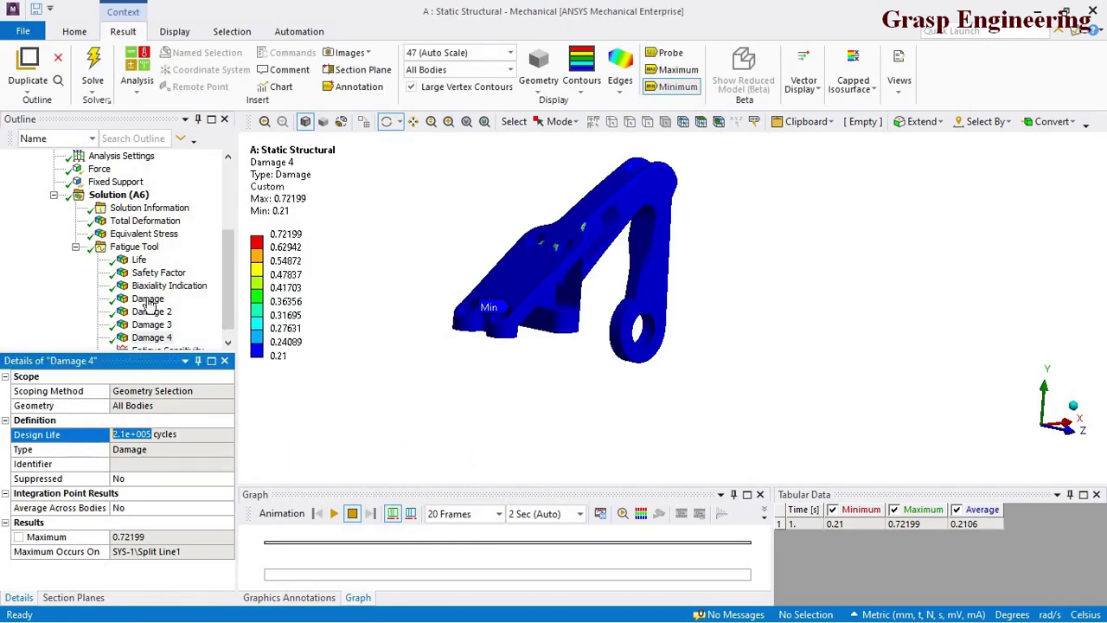
left_click(138, 260)
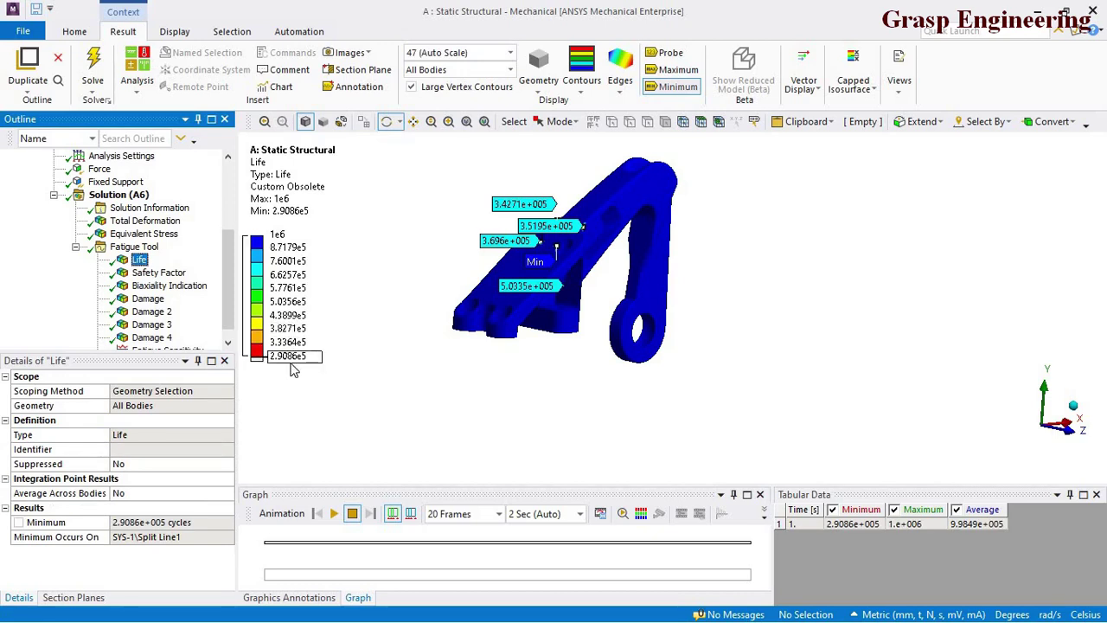
left_click(160, 338)
scroll(161, 340, "down", 1)
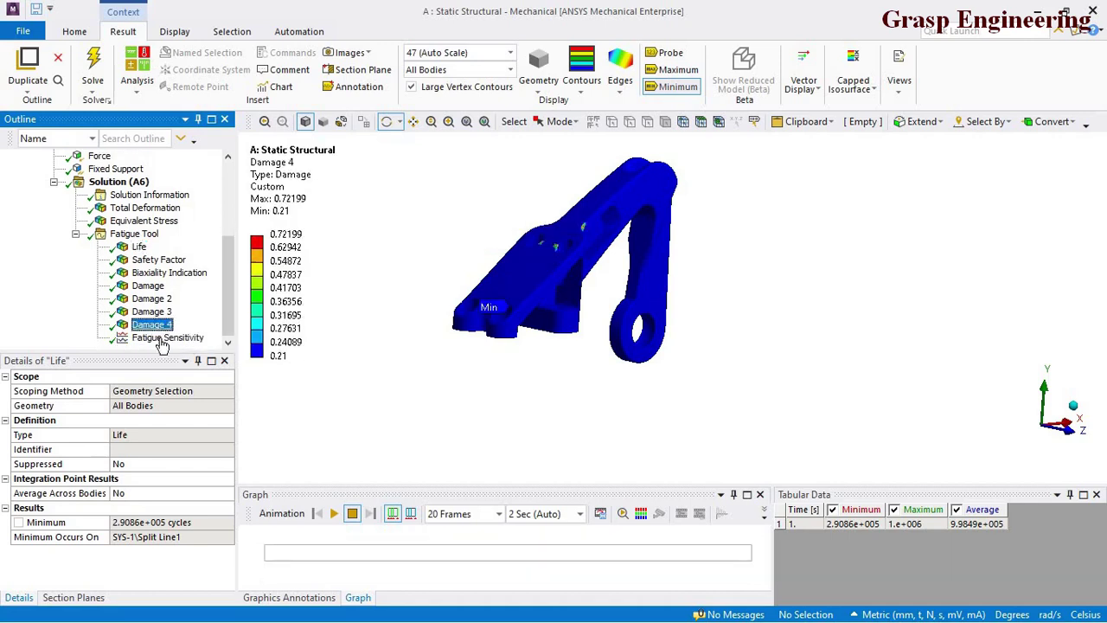
left_click(148, 435)
double_click(138, 435)
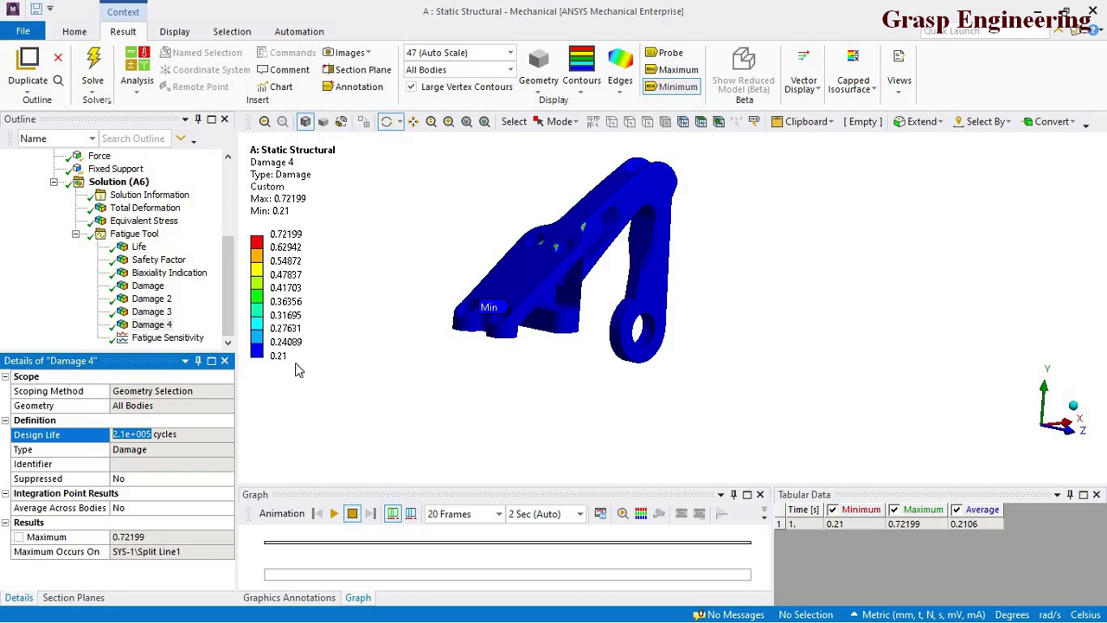
Review the other Damage results and the Biaxiality Indication, Safety Factor and Life contours one after another
left_click(151, 312)
left_click(151, 299)
left_click(147, 285)
left_click(154, 273)
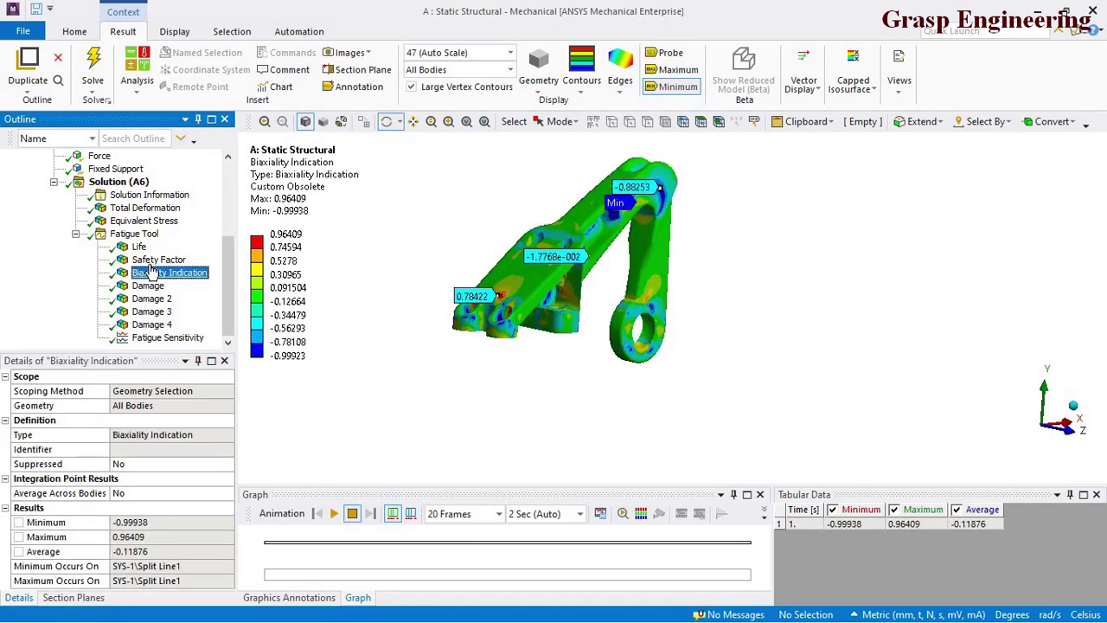
left_click(152, 259)
left_click(138, 248)
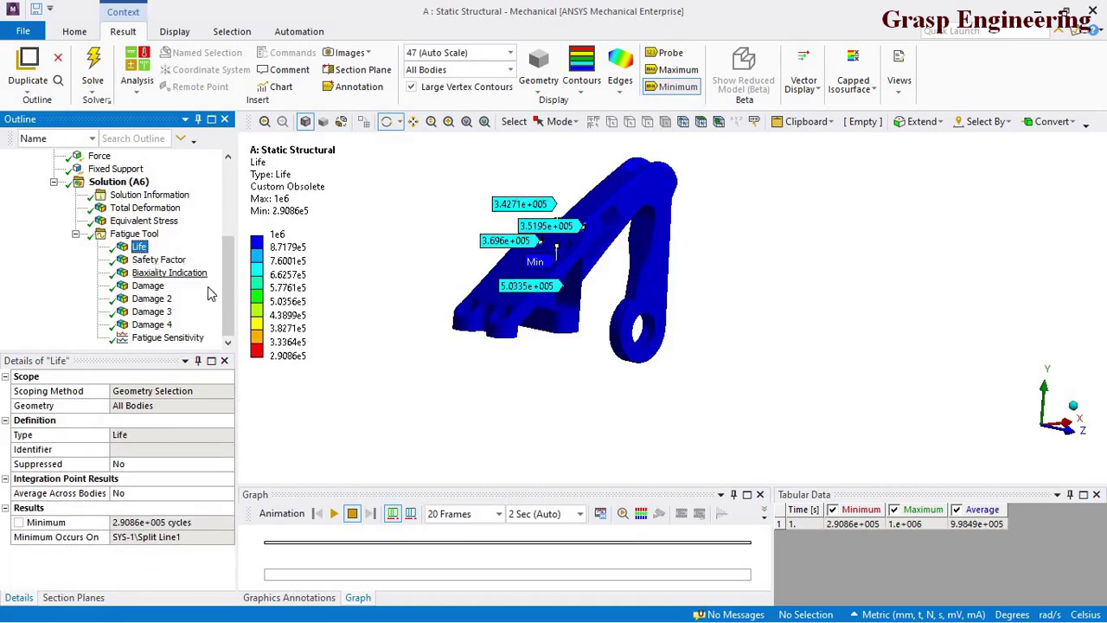
Examine the Equivalent Stress contour around the bracket's bolt holes and the definition of the applied Force
left_click_drag(507, 407, 554, 286)
left_click(138, 223)
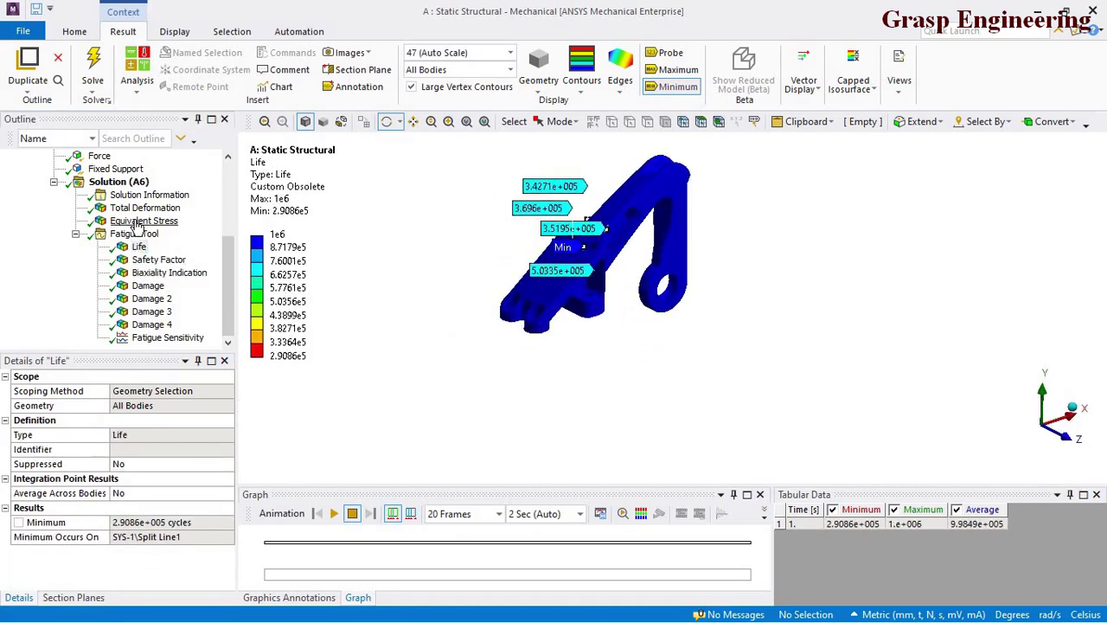
scroll(526, 388, "up", 2)
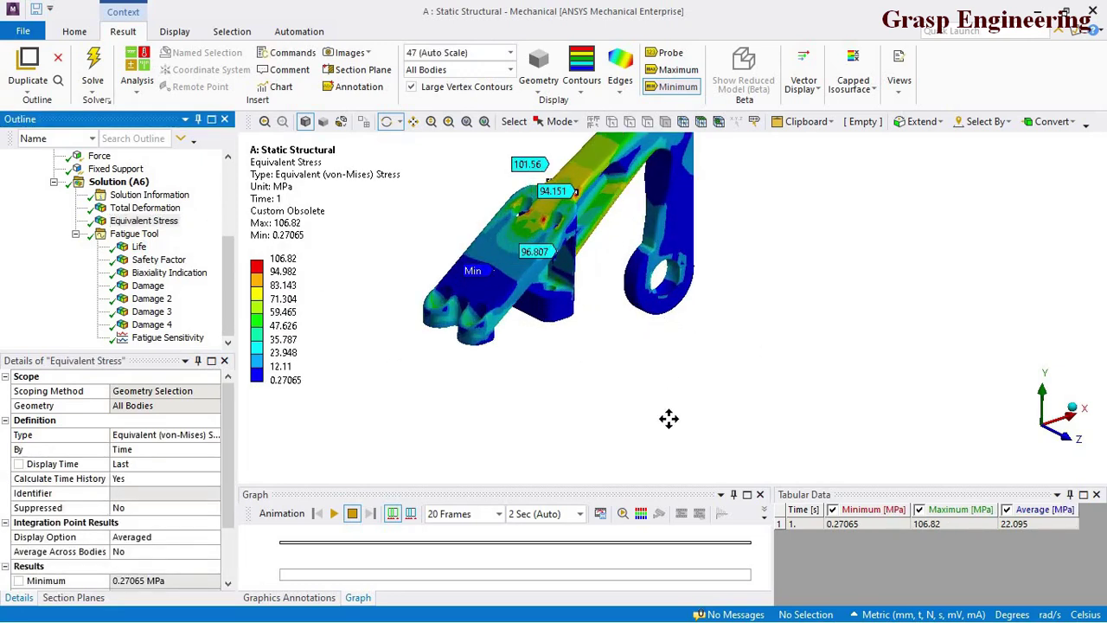
left_click_drag(667, 418, 645, 411)
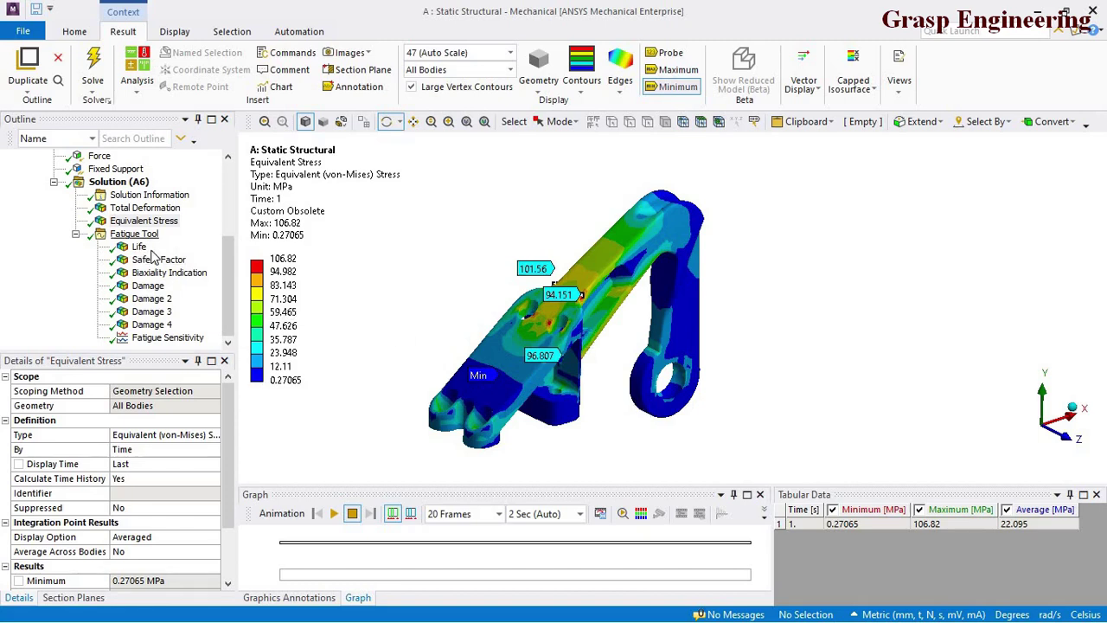
scroll(100, 244, "up", 2)
left_click(100, 235)
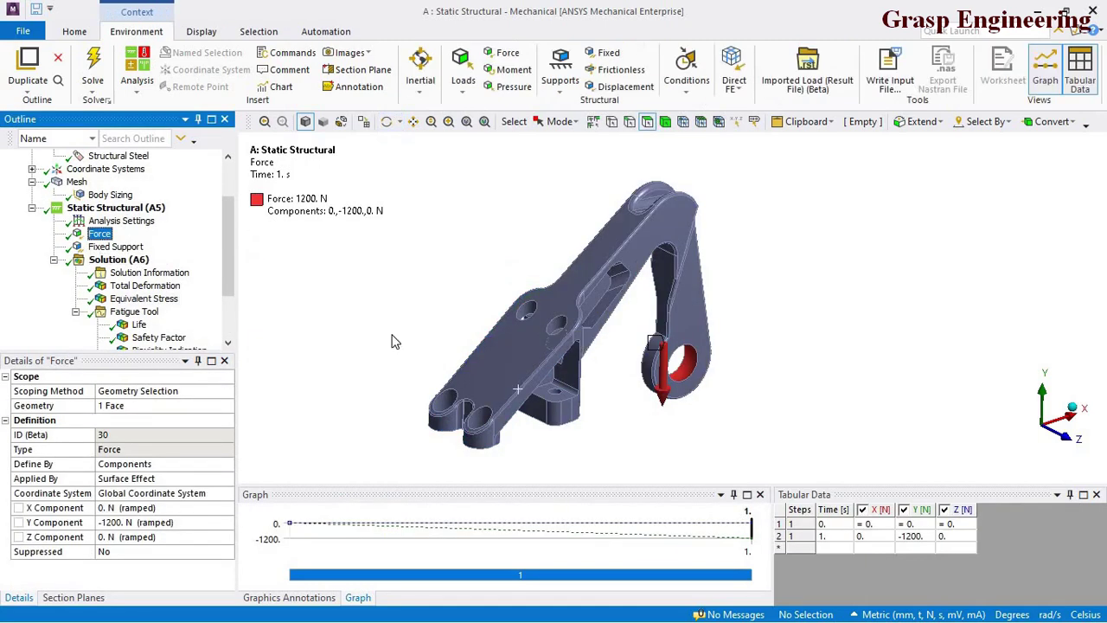
Review the Fatigue Tool's available choices for loading type, analysis type and mean stress theory without changing them
left_click(135, 311)
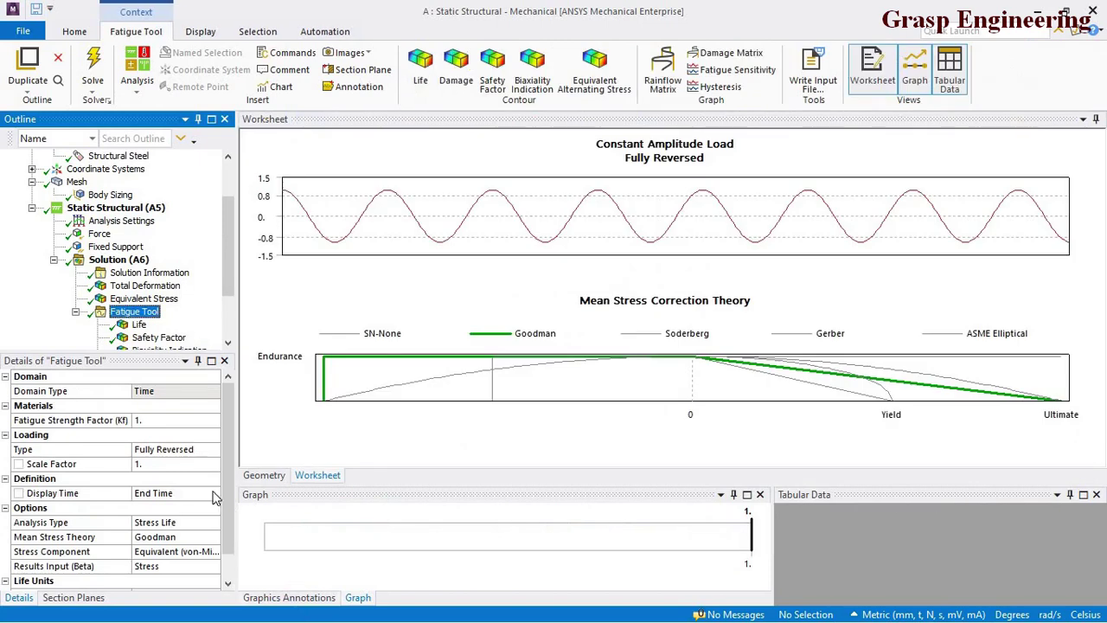
left_click(194, 448)
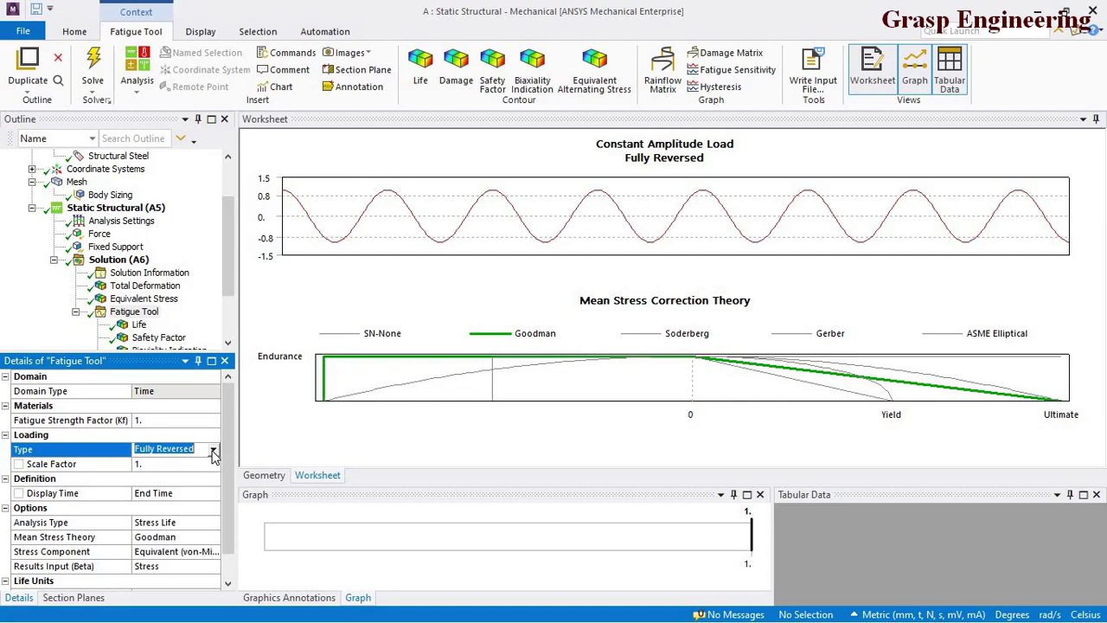
left_click(213, 450)
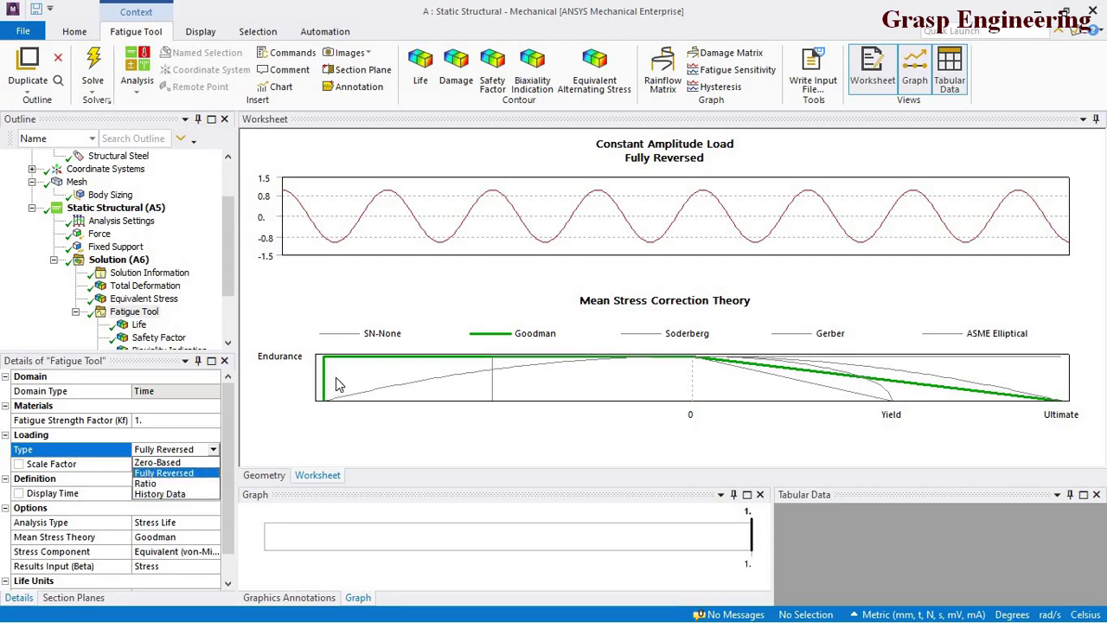
left_click(389, 409)
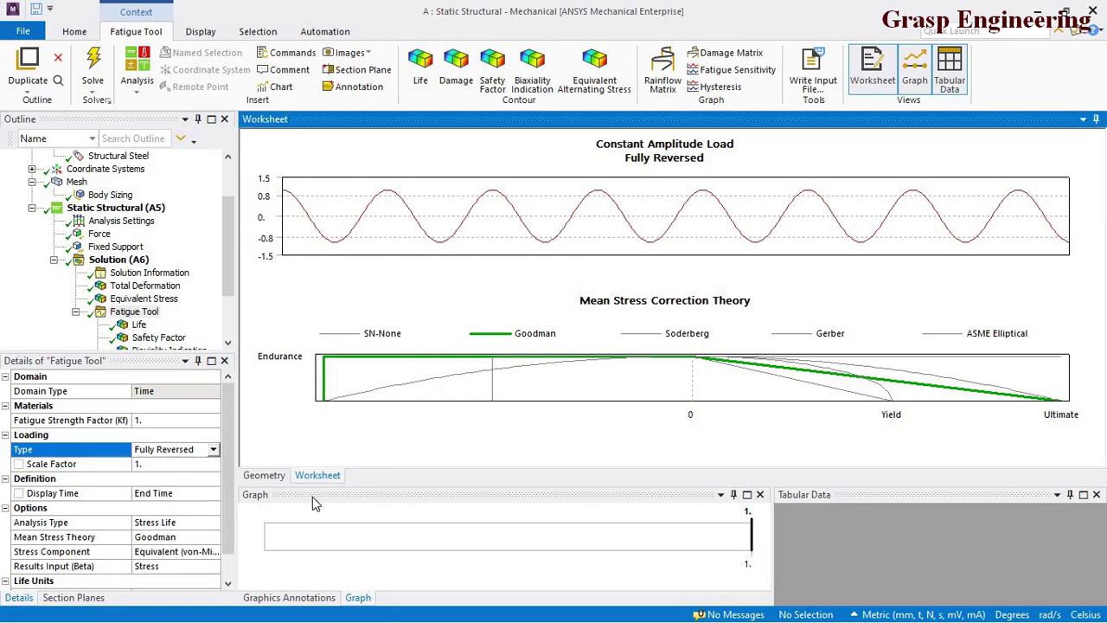
left_click(209, 525)
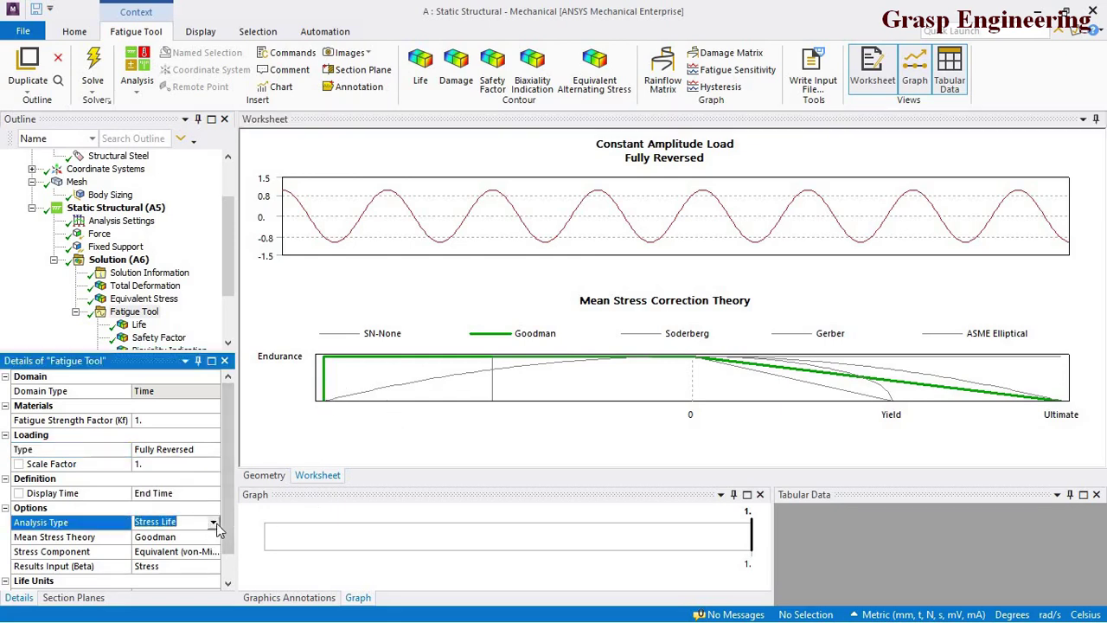
left_click(213, 522)
left_click(433, 461)
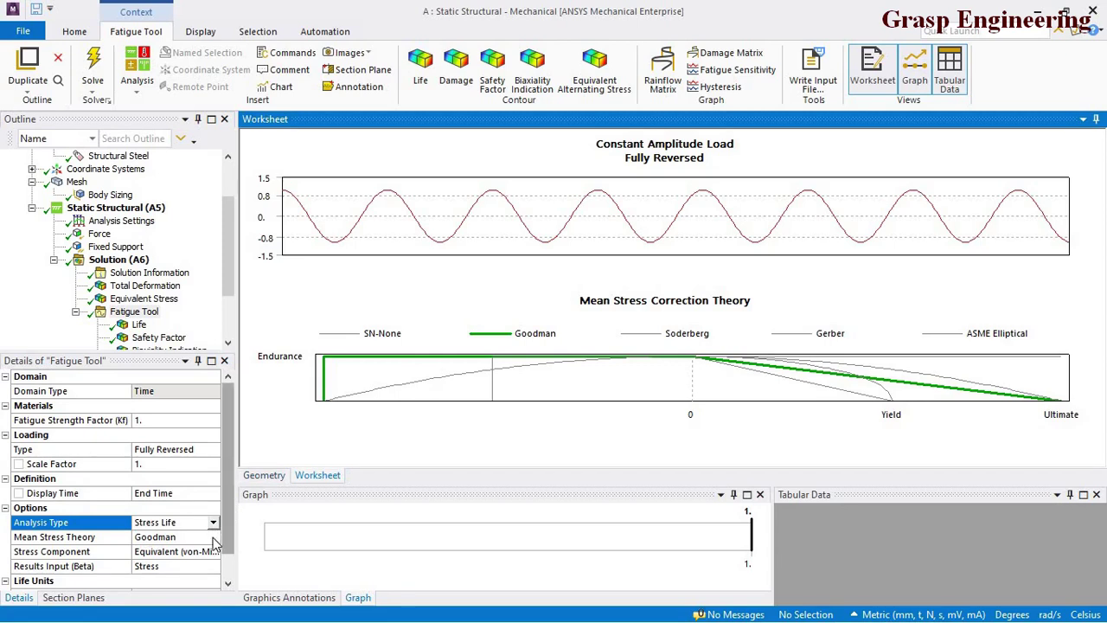
left_click(211, 537)
left_click(214, 537)
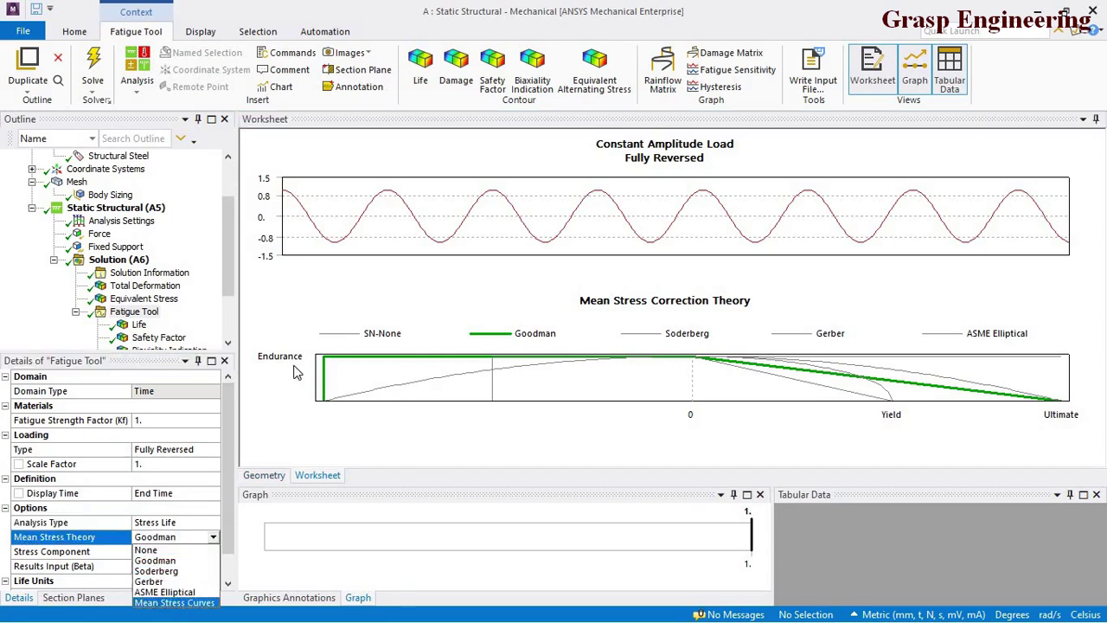
left_click(315, 301)
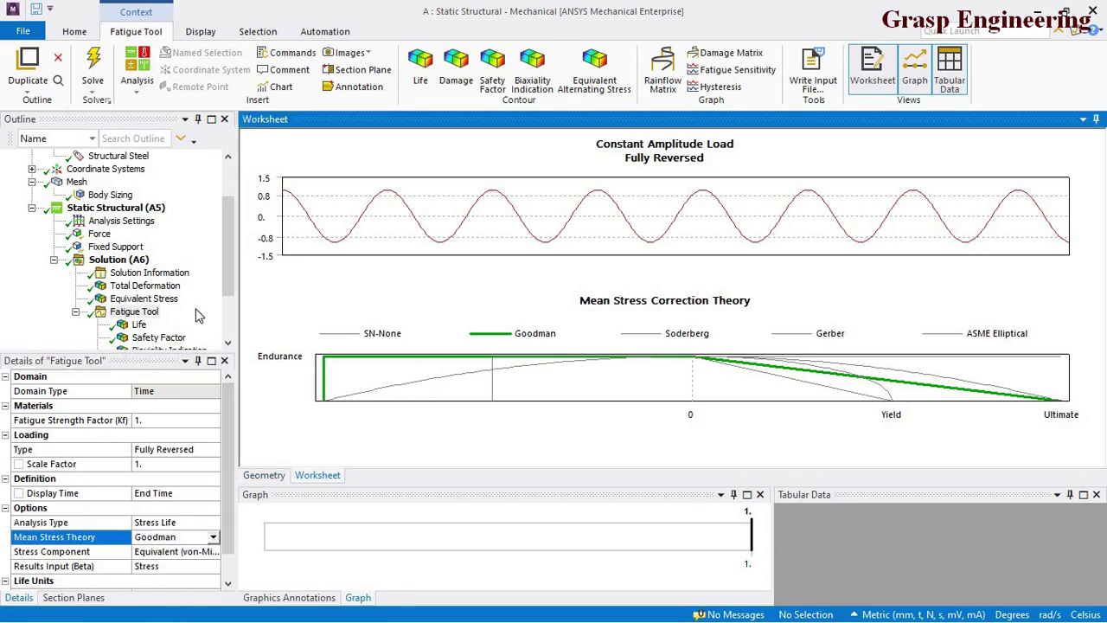
Widen the outline and details area and display the bracket geometry instead of the Fatigue Tool worksheet
scroll(196, 316, "down", 2)
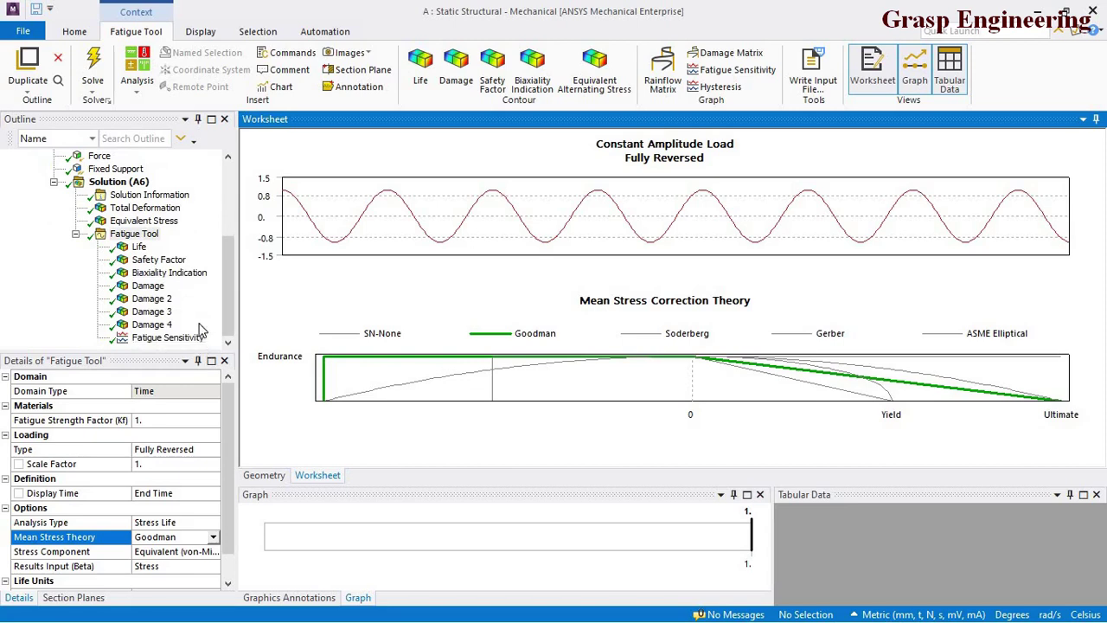
left_click_drag(239, 320, 292, 350)
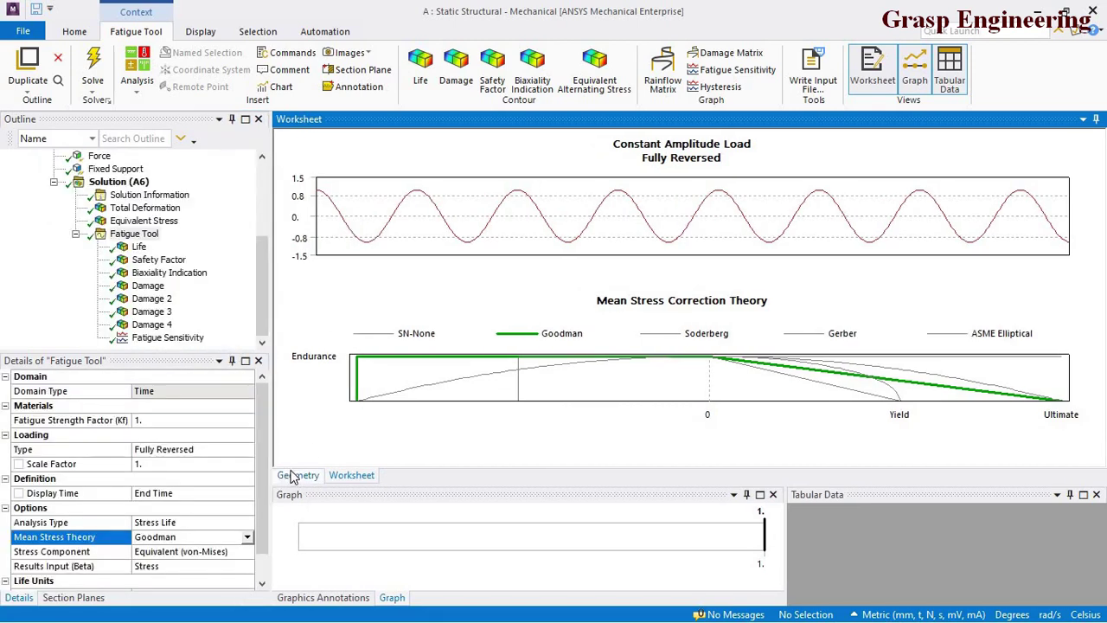
middle_click_drag(390, 309, 657, 404)
scroll(640, 407, "up", 3)
scroll(623, 385, "down", 3)
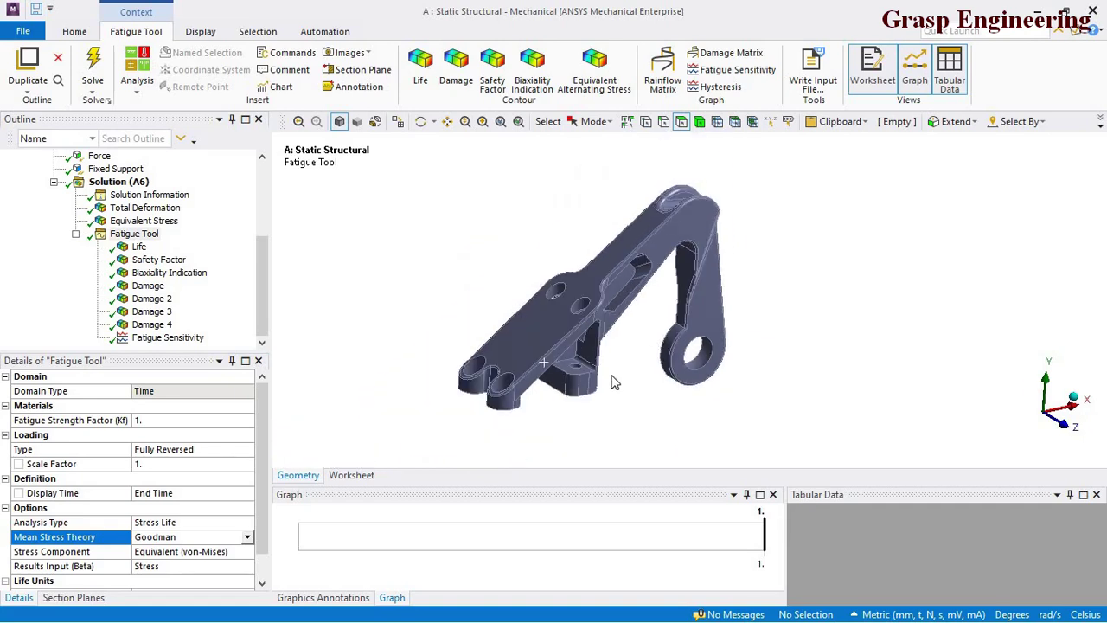